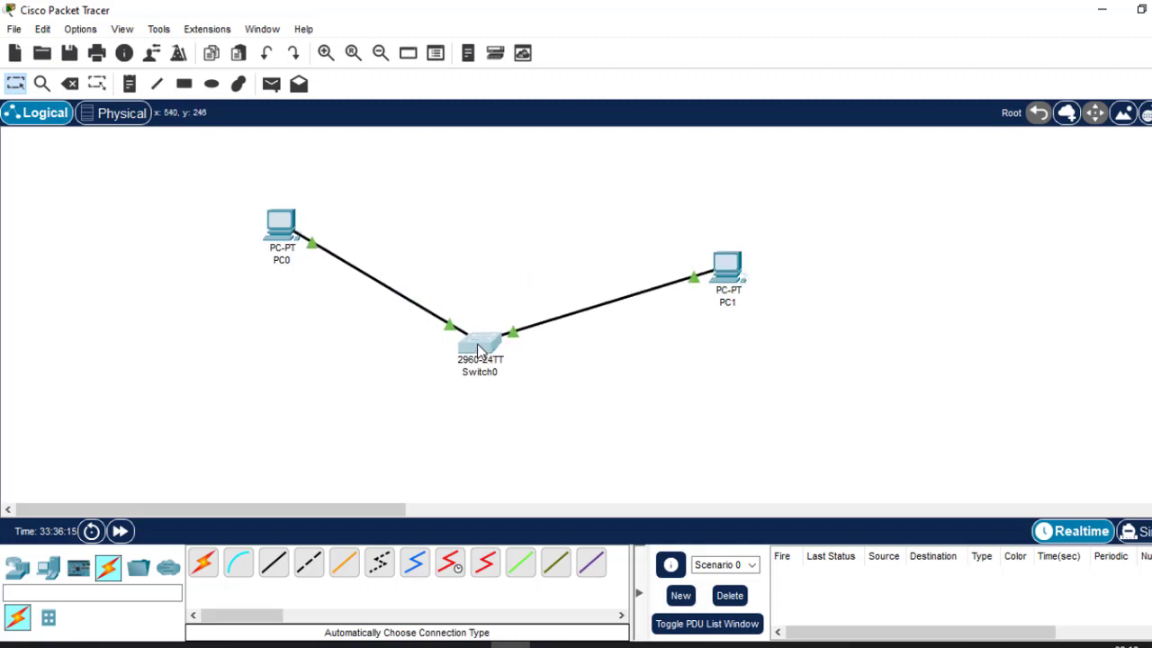
Line PC1 and PC0 up level with Switch0 and show the router models.
left_click_drag(723, 276, 717, 372)
left_click_drag(280, 236, 272, 347)
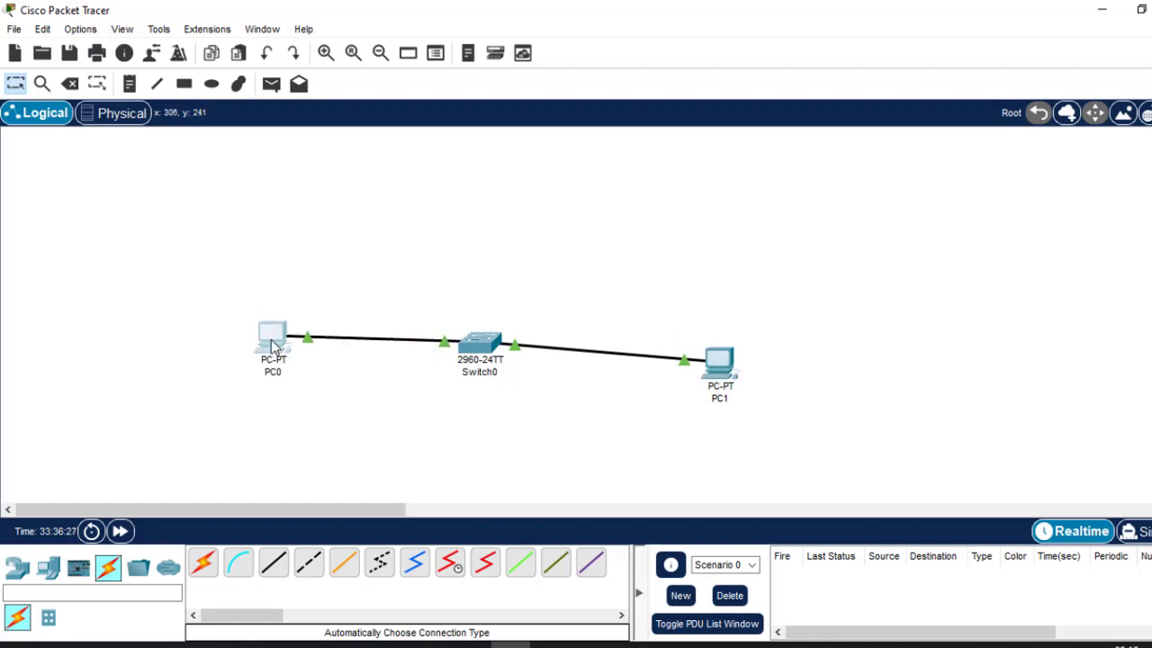
left_click(16, 565)
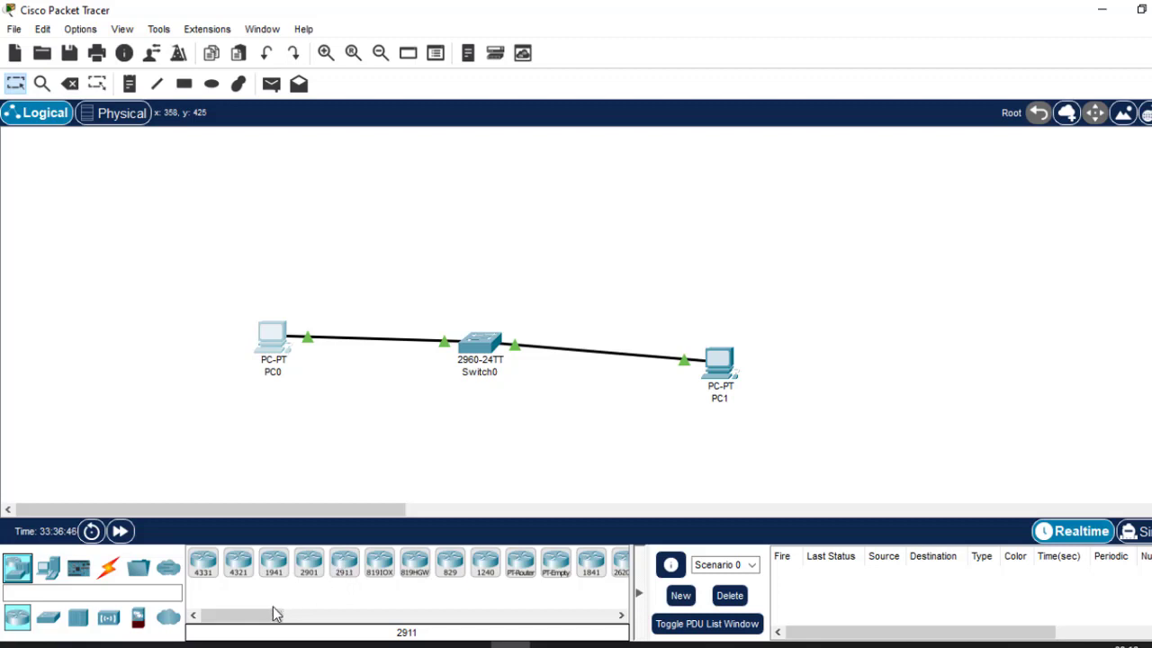
Place a 2911 router, Router0, above Switch0.
left_click_drag(276, 614, 322, 628)
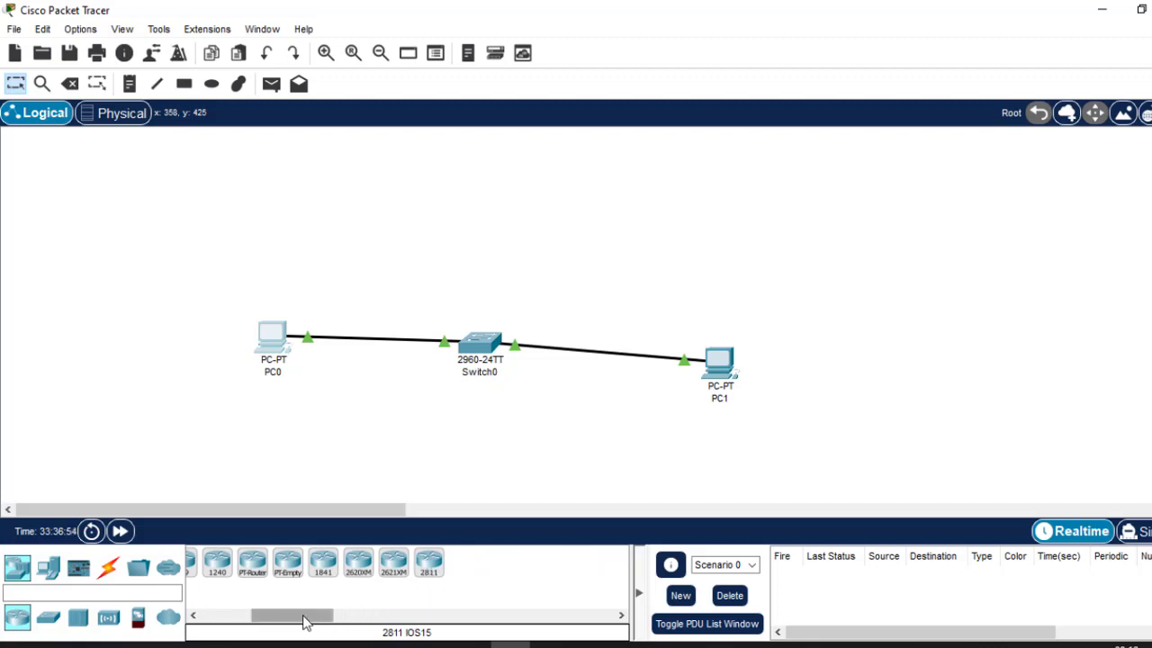
left_click_drag(303, 617, 207, 621)
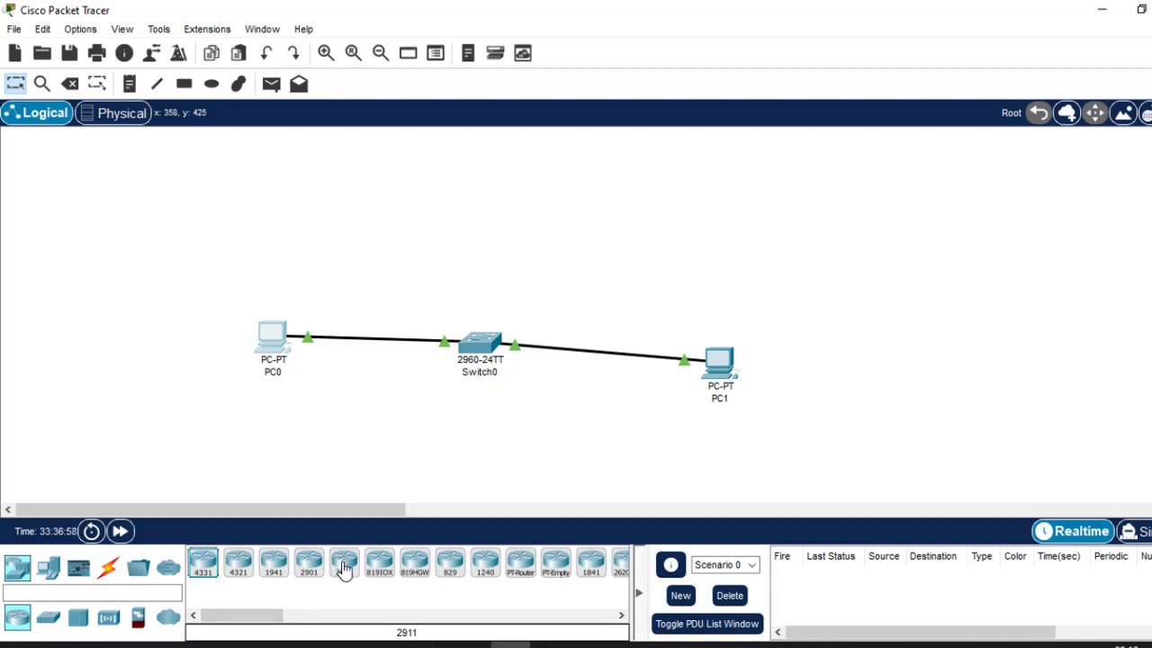
left_click(343, 567)
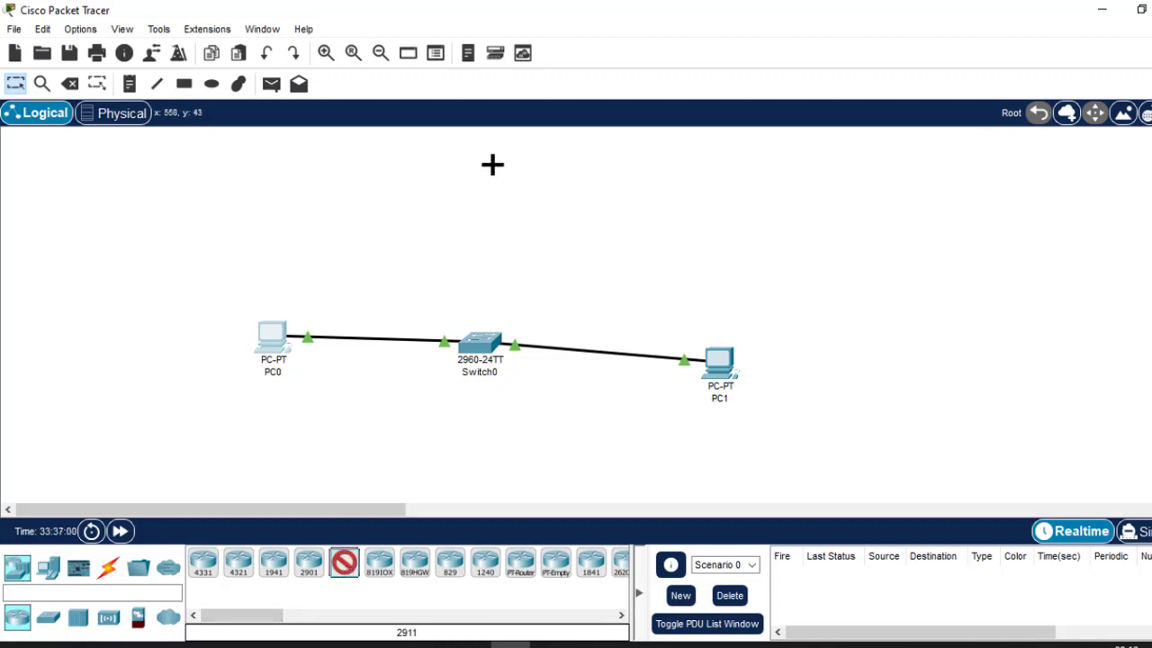
left_click(492, 164)
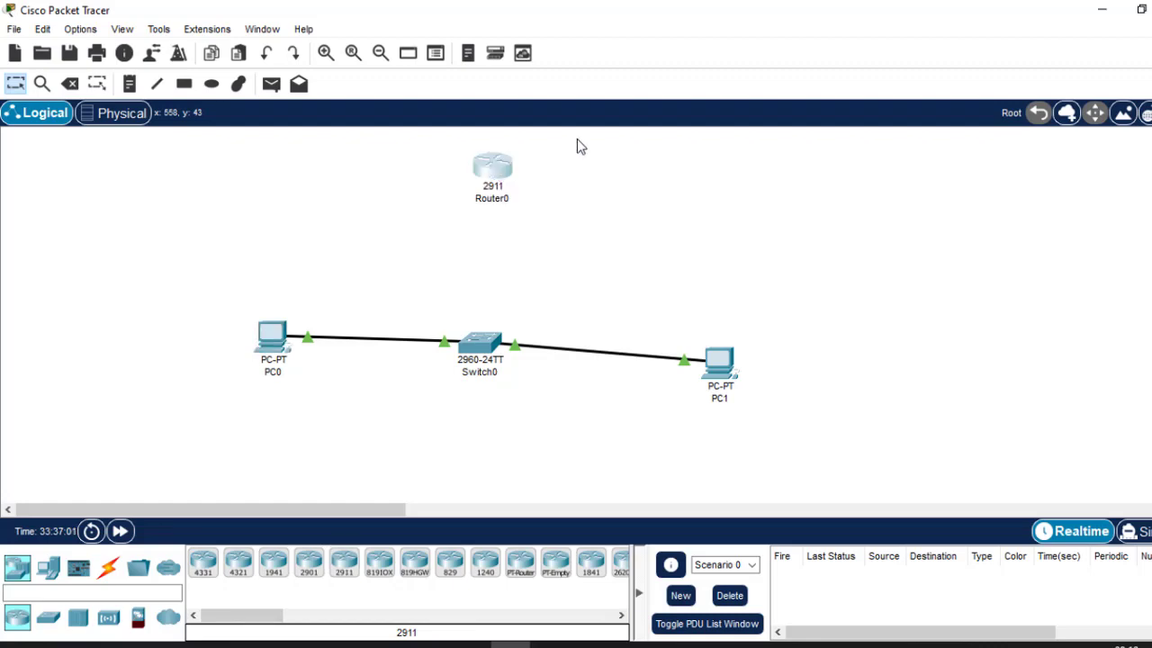
left_click(493, 166)
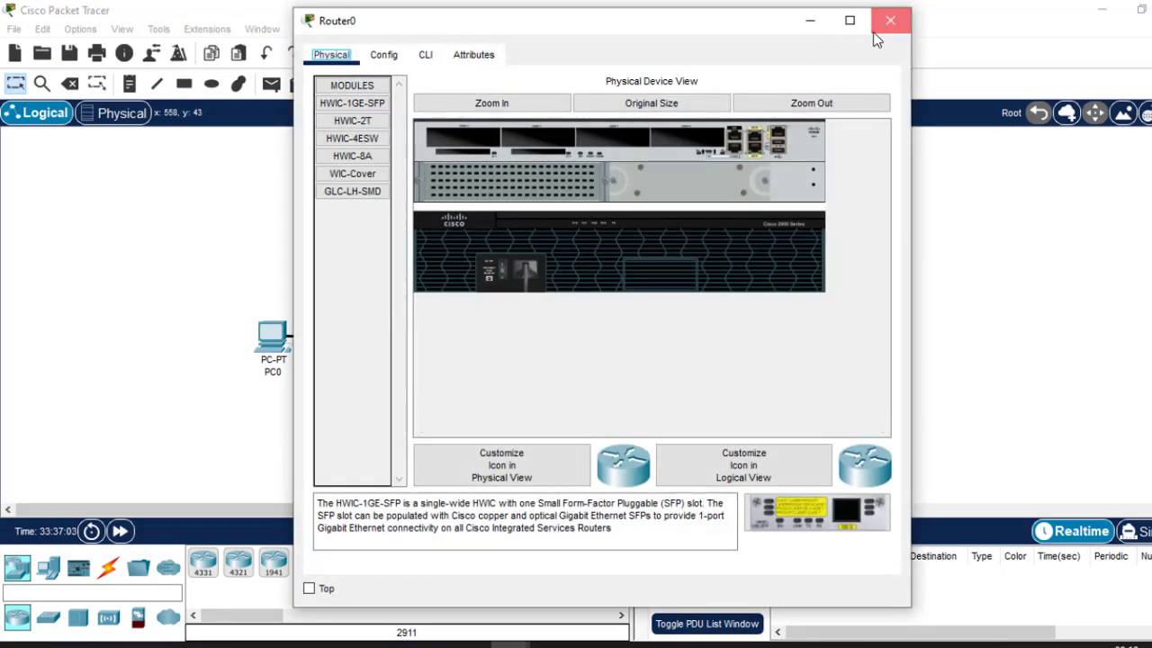
left_click(892, 18)
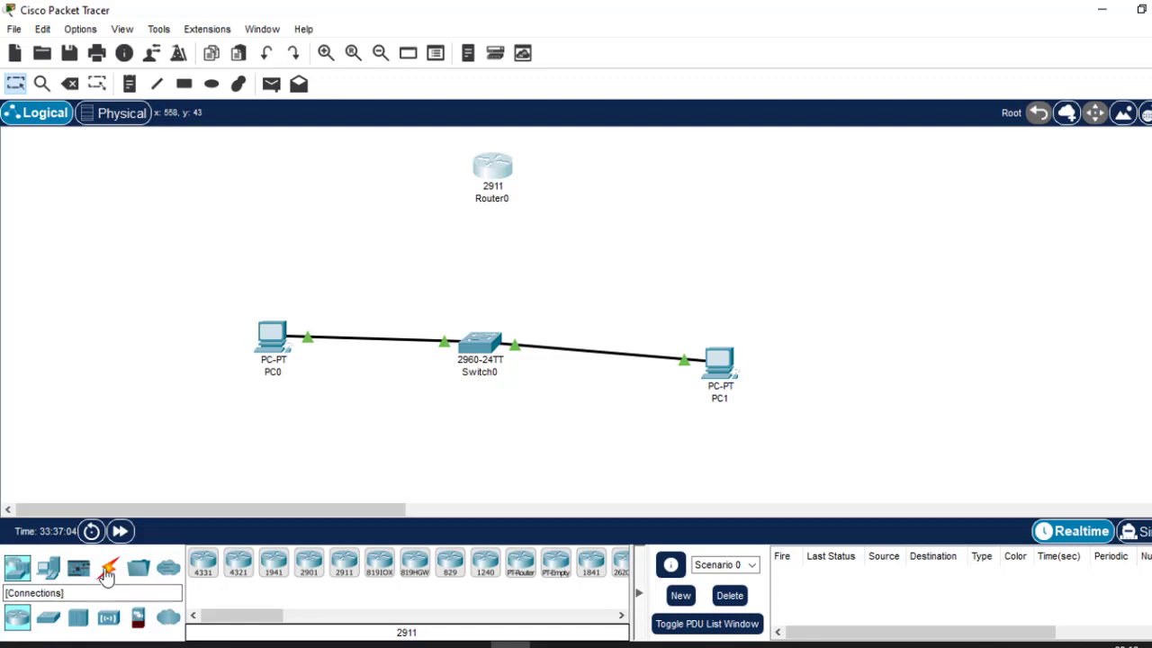
Cable Router0 to Switch0 with the automatic cable, tidy the layout, and bring up the Routing presentation.
left_click(108, 567)
left_click(205, 561)
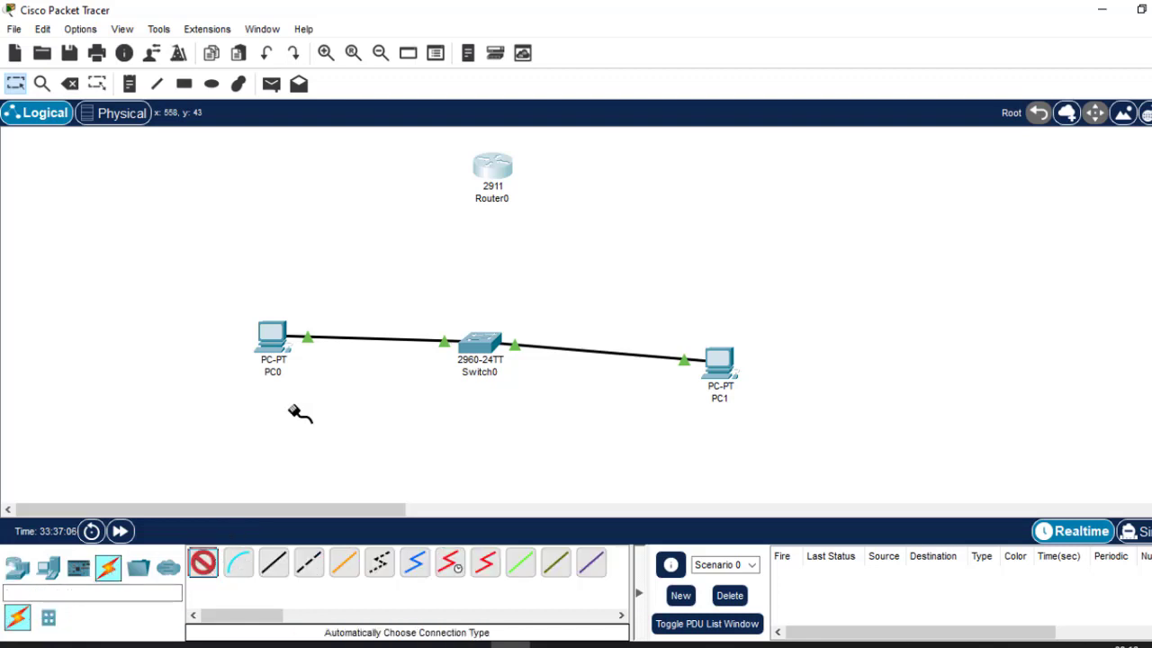
left_click(495, 163)
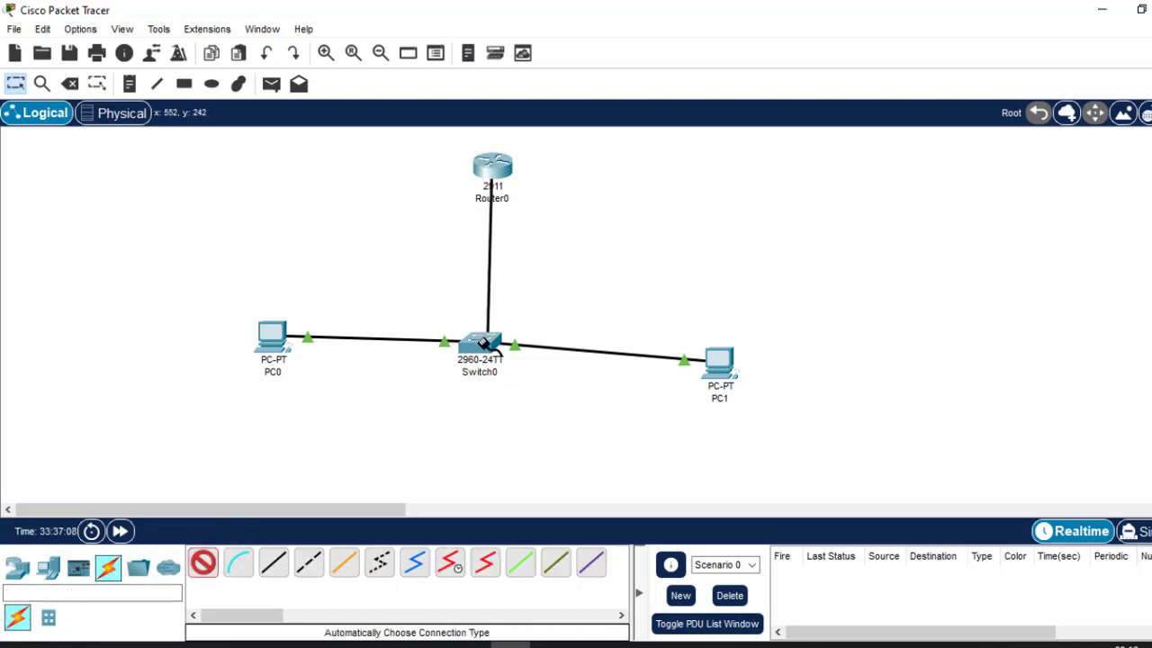
left_click(484, 344)
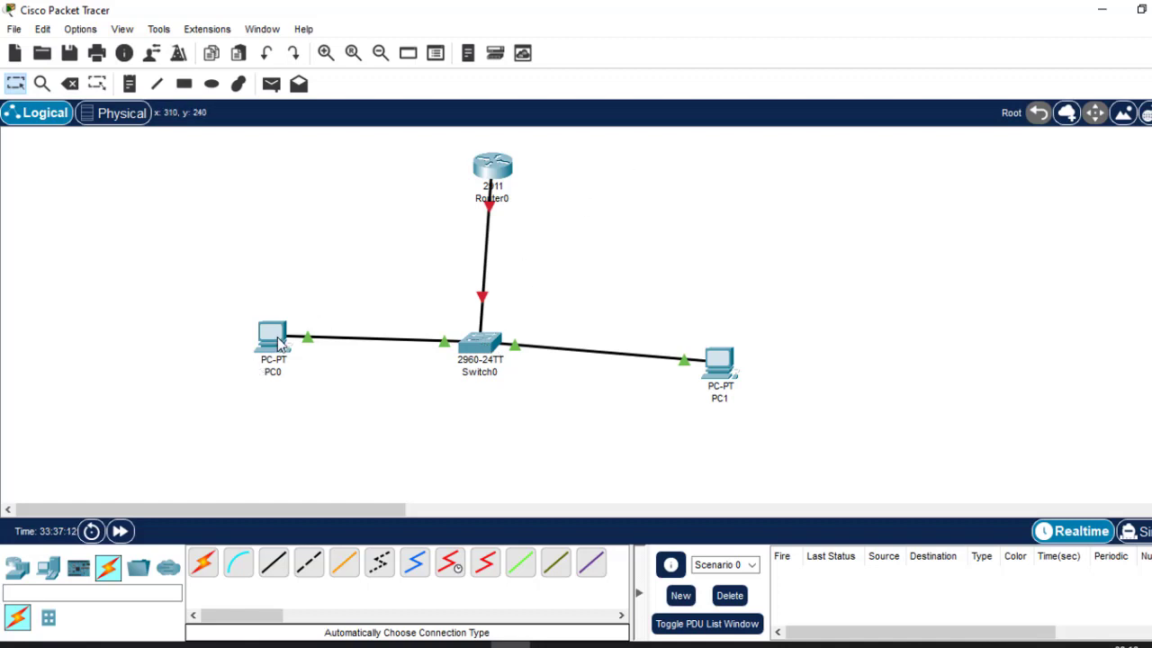
left_click_drag(281, 347, 285, 383)
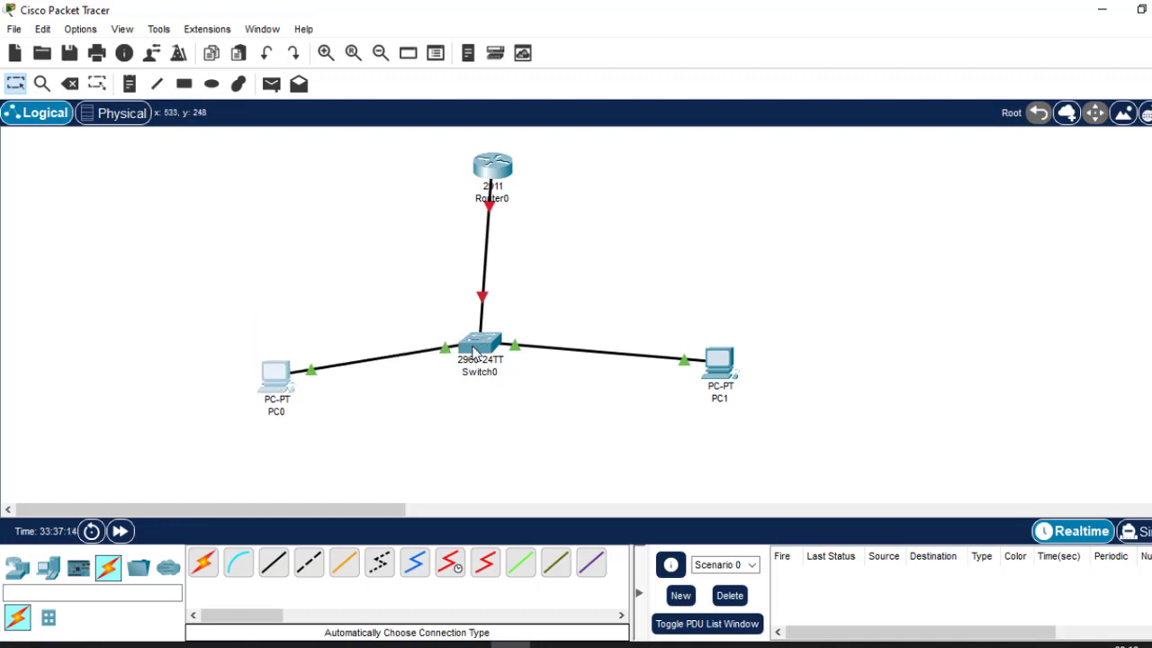
left_click_drag(470, 350, 480, 306)
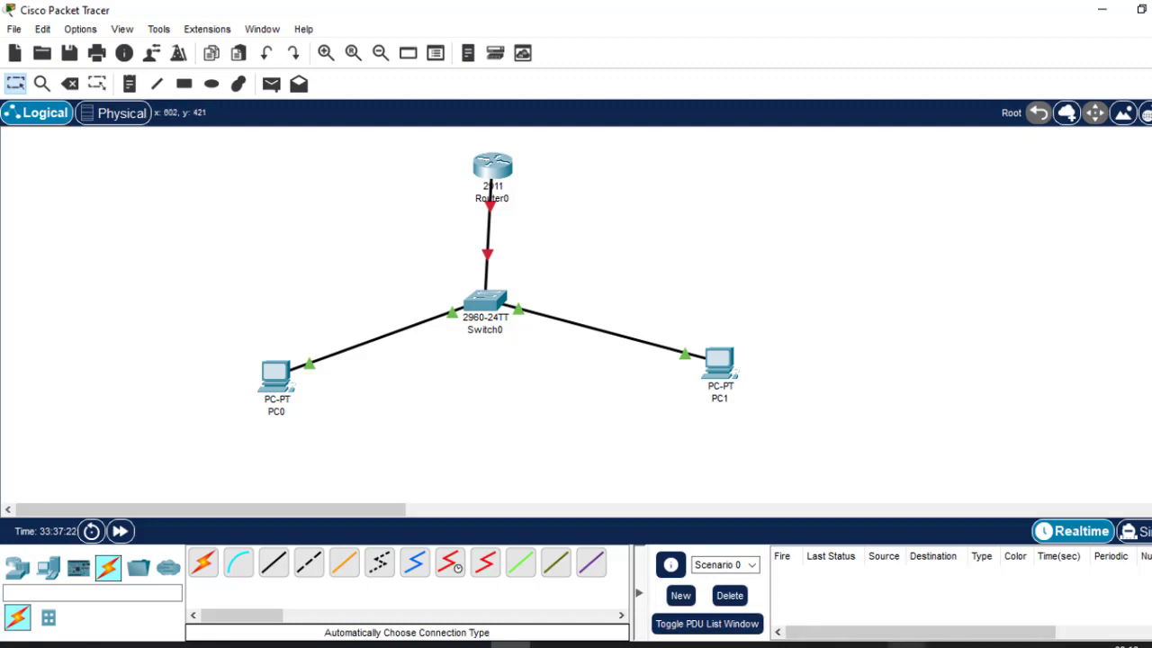
mouse_move(906, 645)
left_click(959, 608)
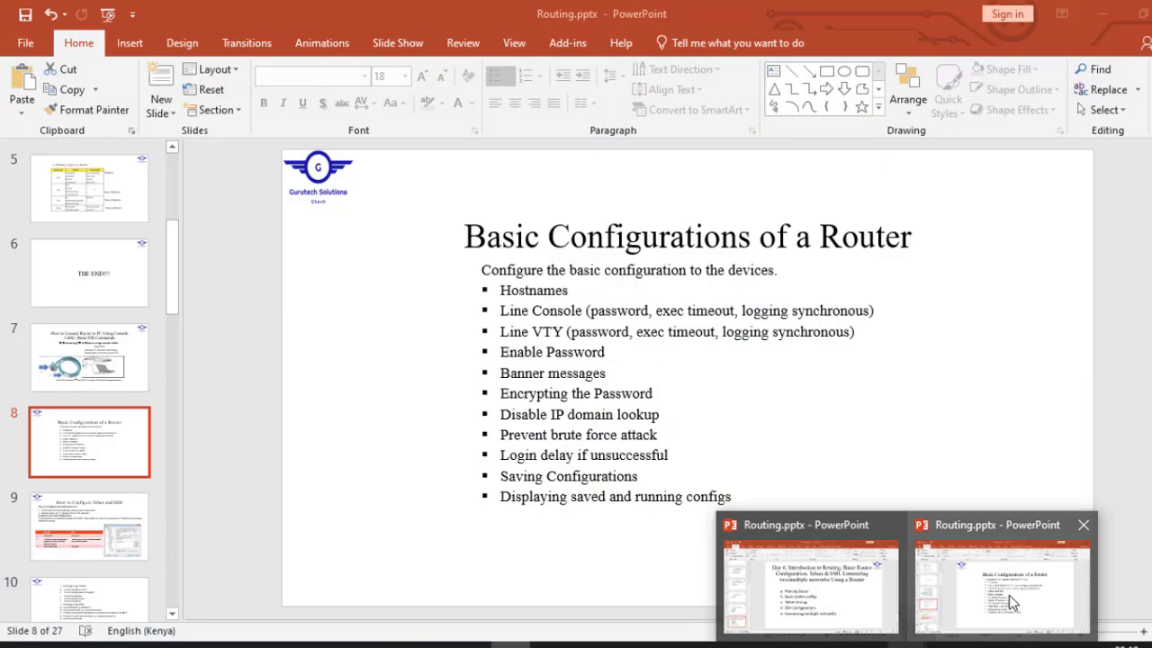
Go back to slide 7 on console-cable connections, then minimize PowerPoint back to Packet Tracer.
left_click(1003, 592)
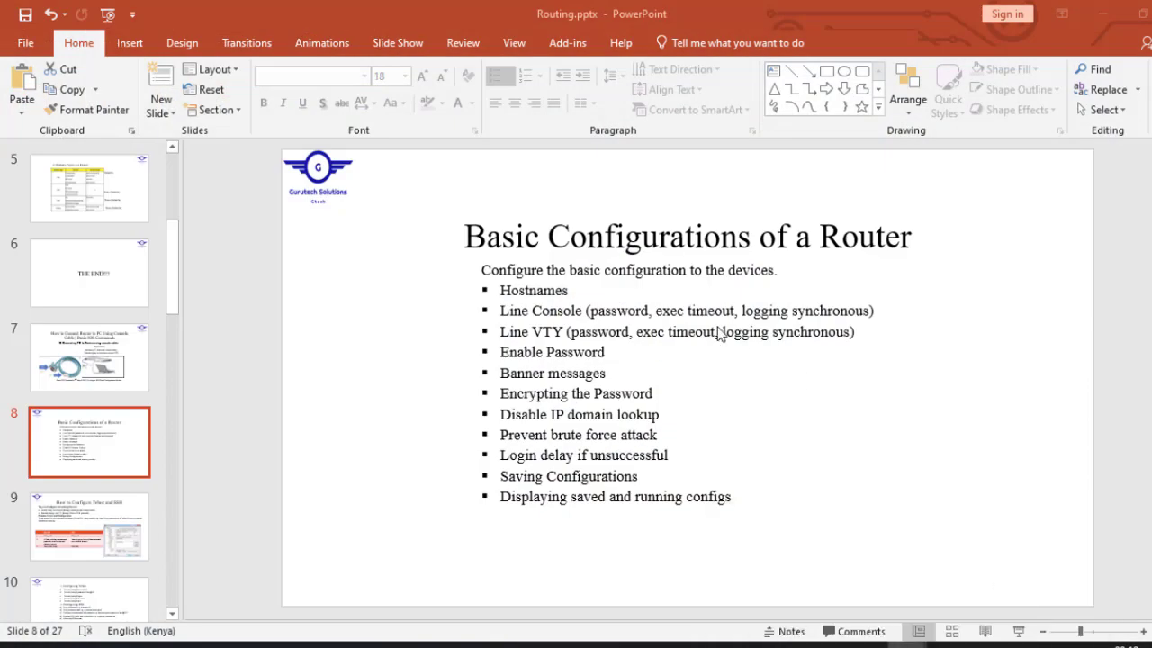
key("Page_Up")
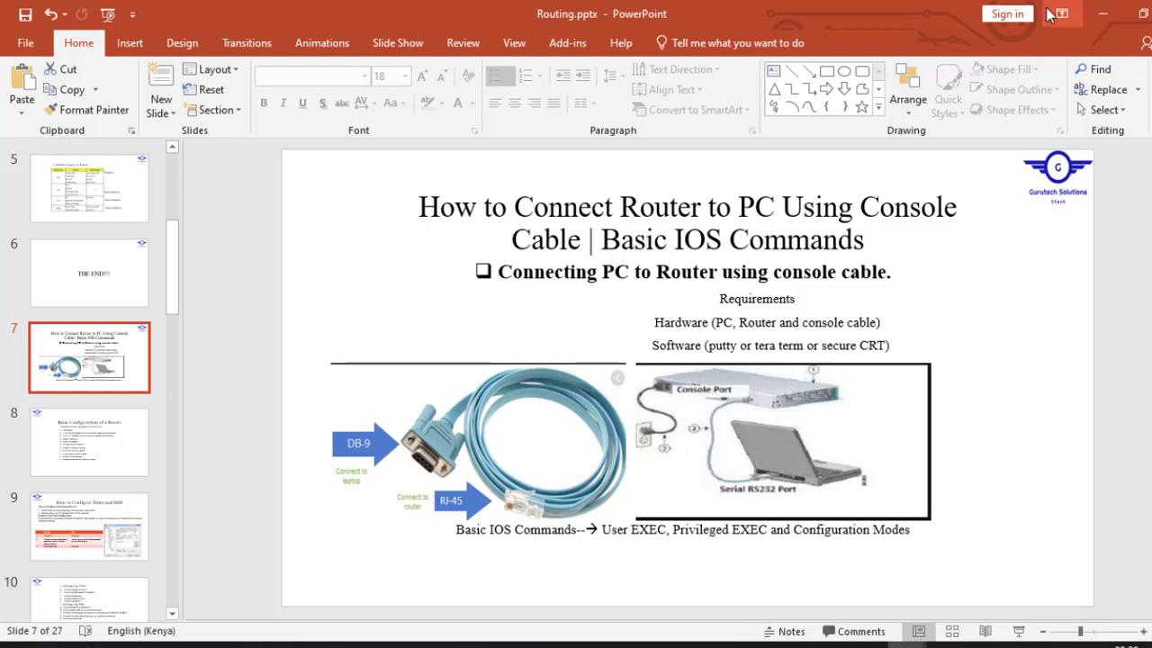
left_click(1105, 13)
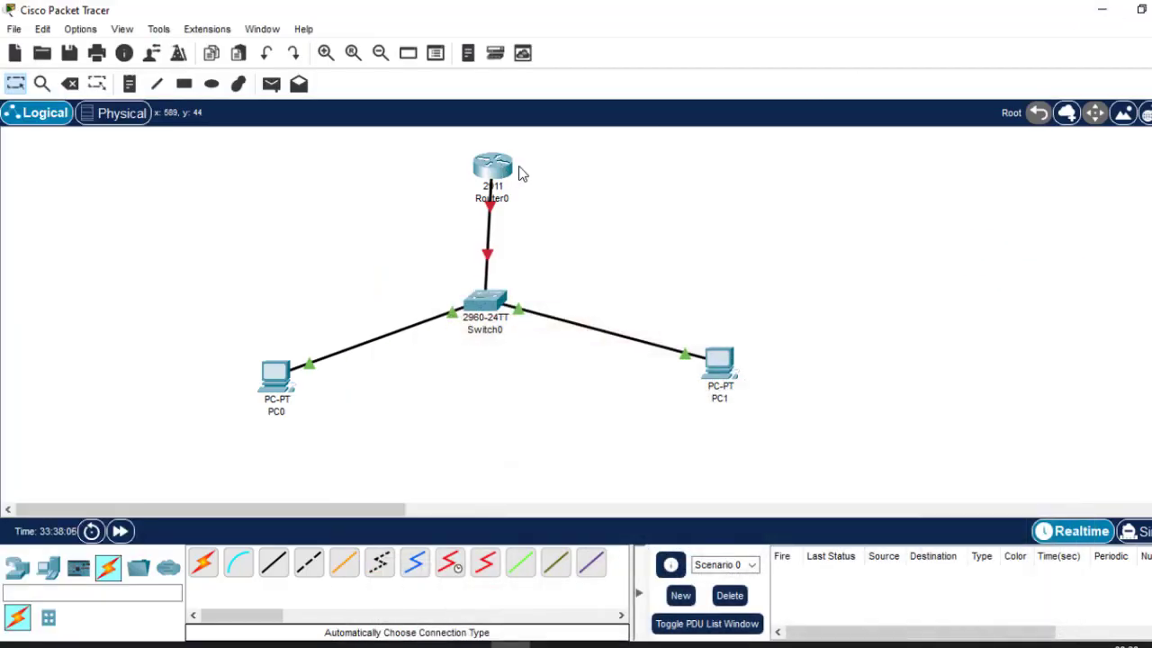
Check Router0's CLI, then place a new PC, PC2, left of the router.
left_click(494, 164)
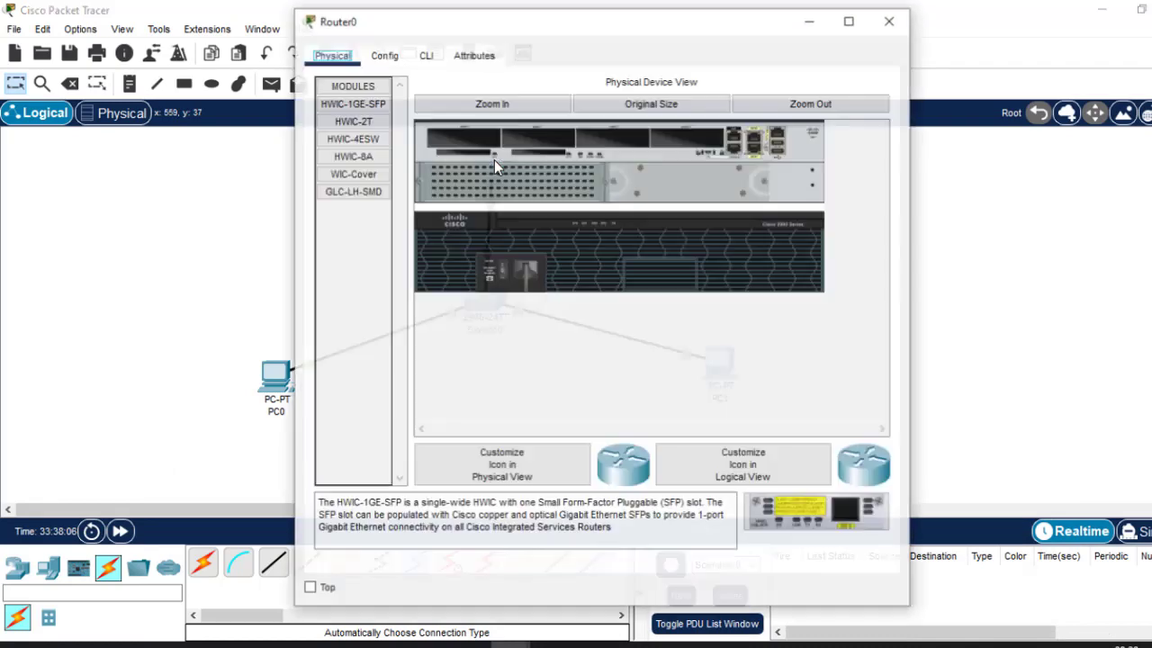
left_click(427, 56)
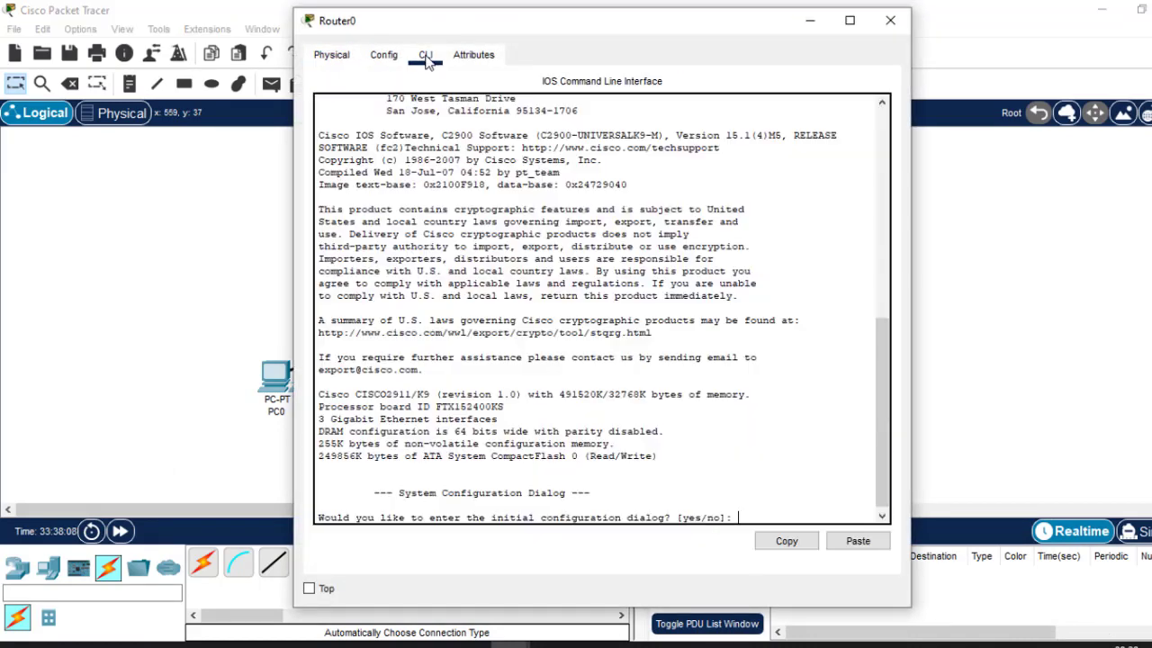
left_click(890, 19)
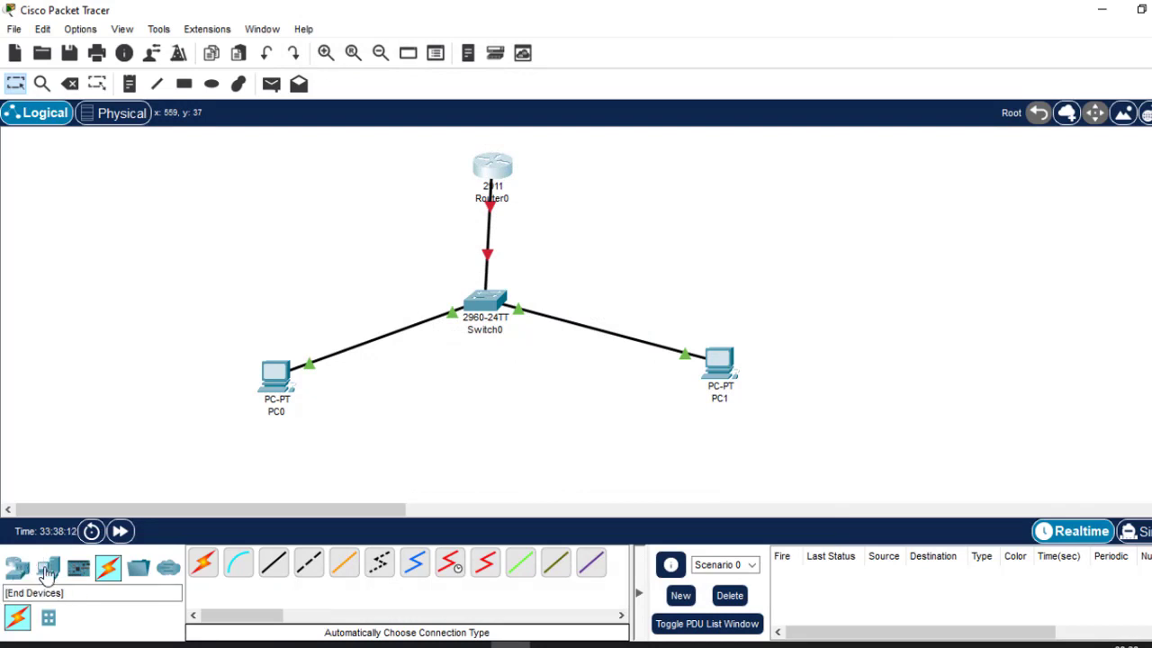
left_click(47, 570)
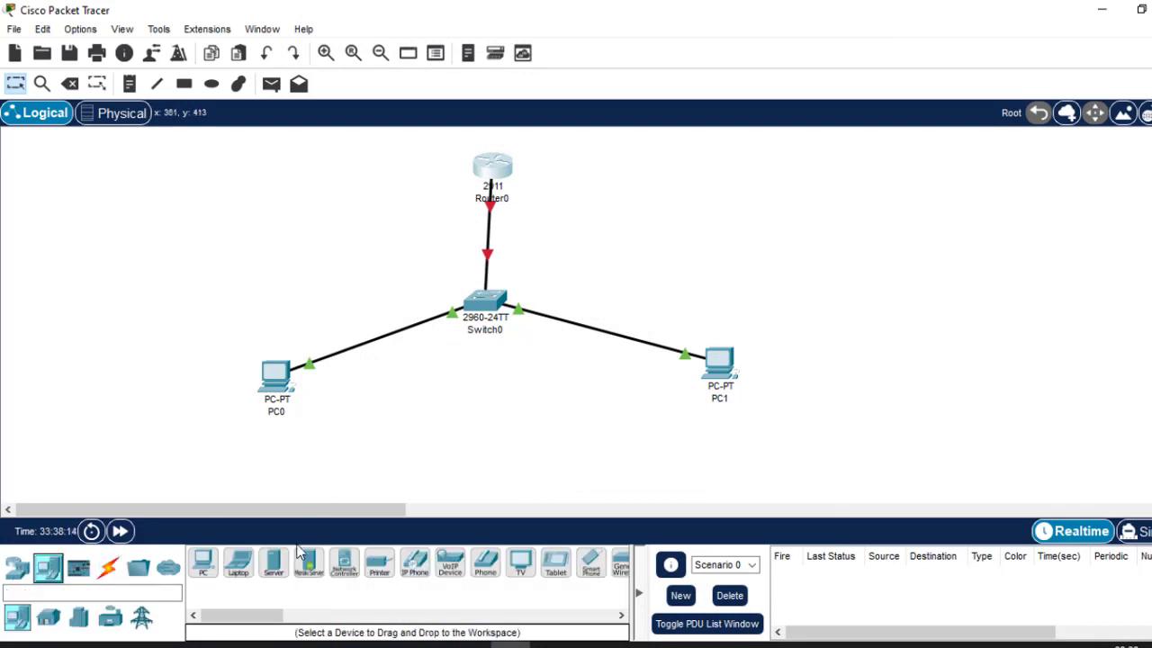
left_click_drag(203, 566, 265, 178)
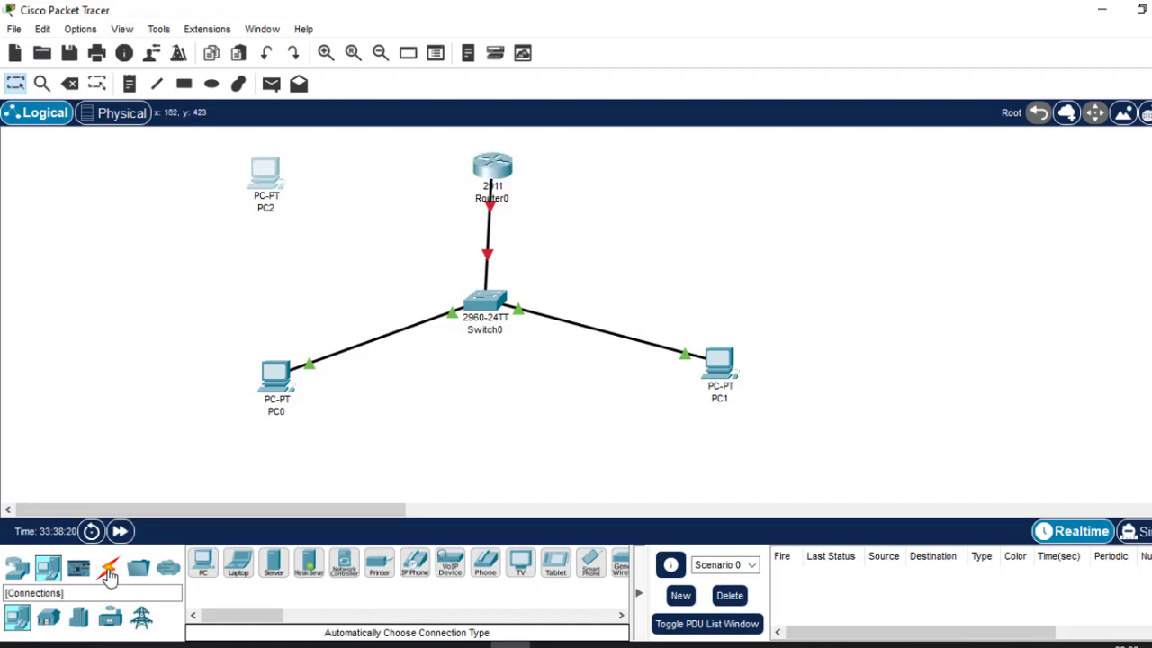
Connect PC2's RS 232 port to Router0's Console port with a console cable and open PC2.
left_click(108, 571)
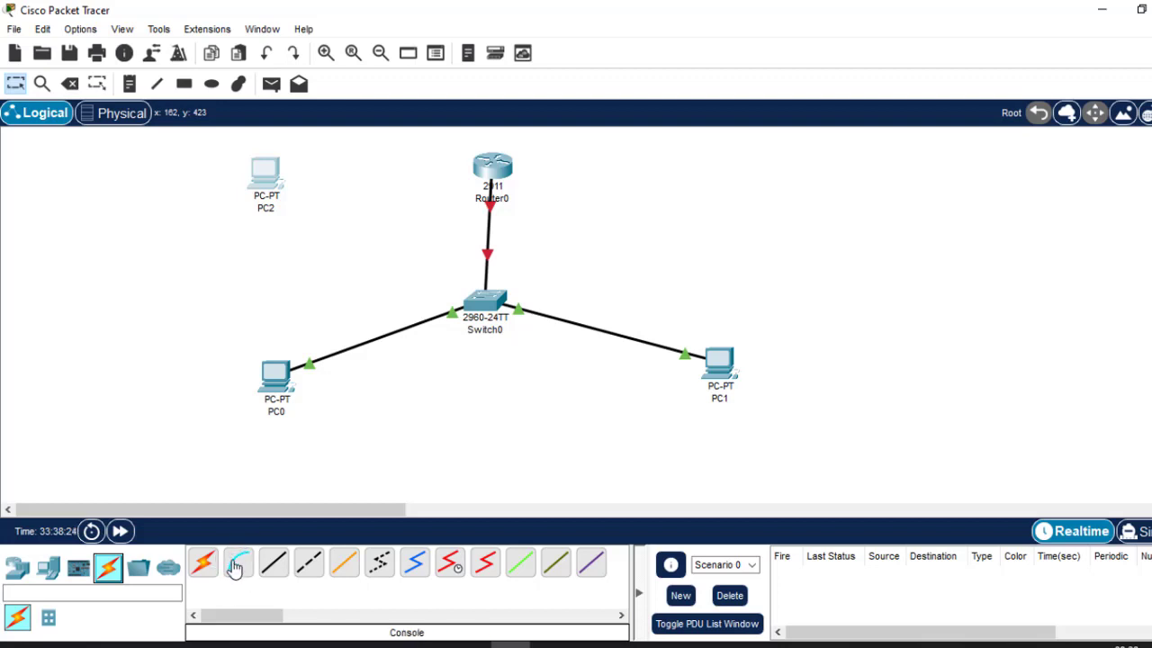
left_click(236, 564)
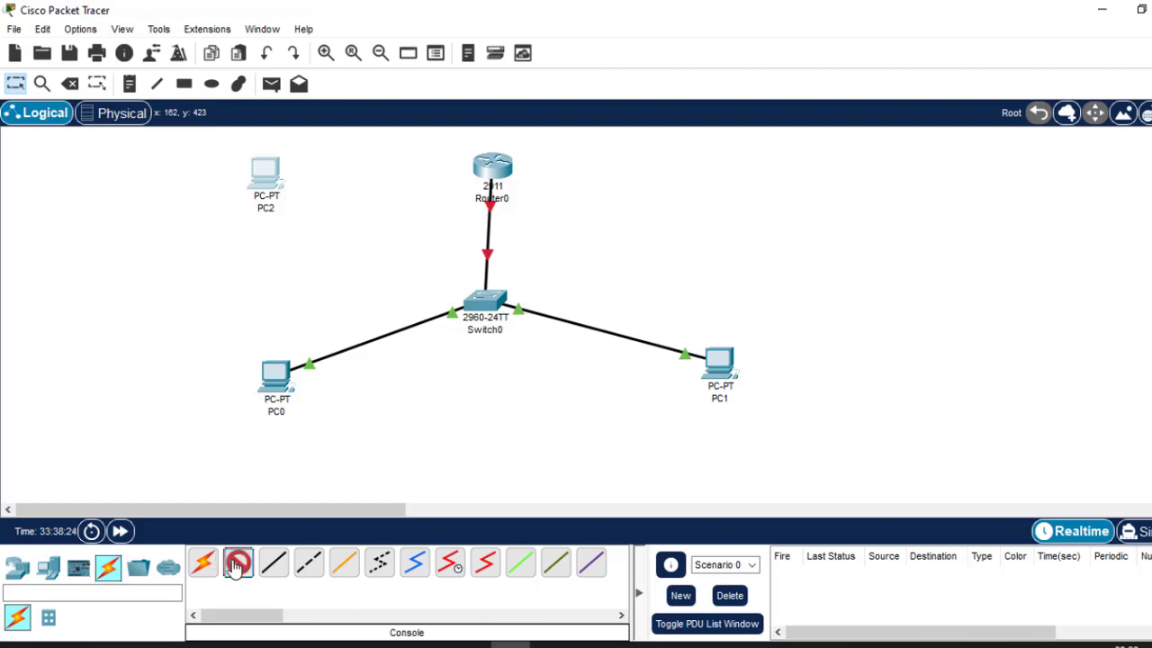
left_click(260, 173)
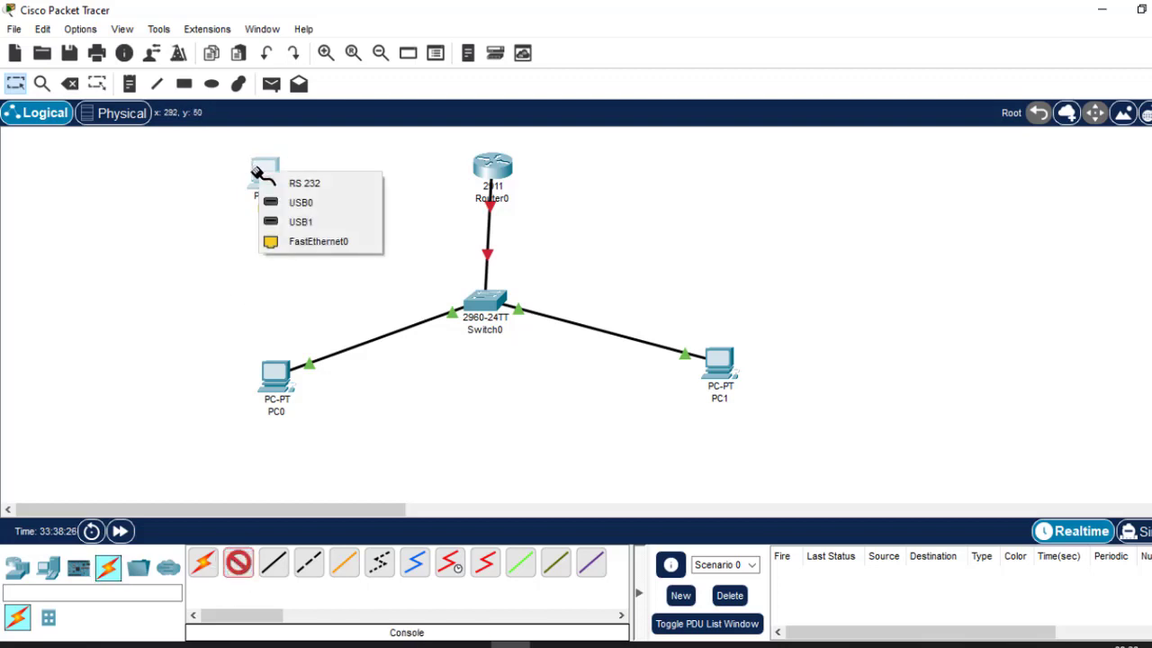
left_click(320, 188)
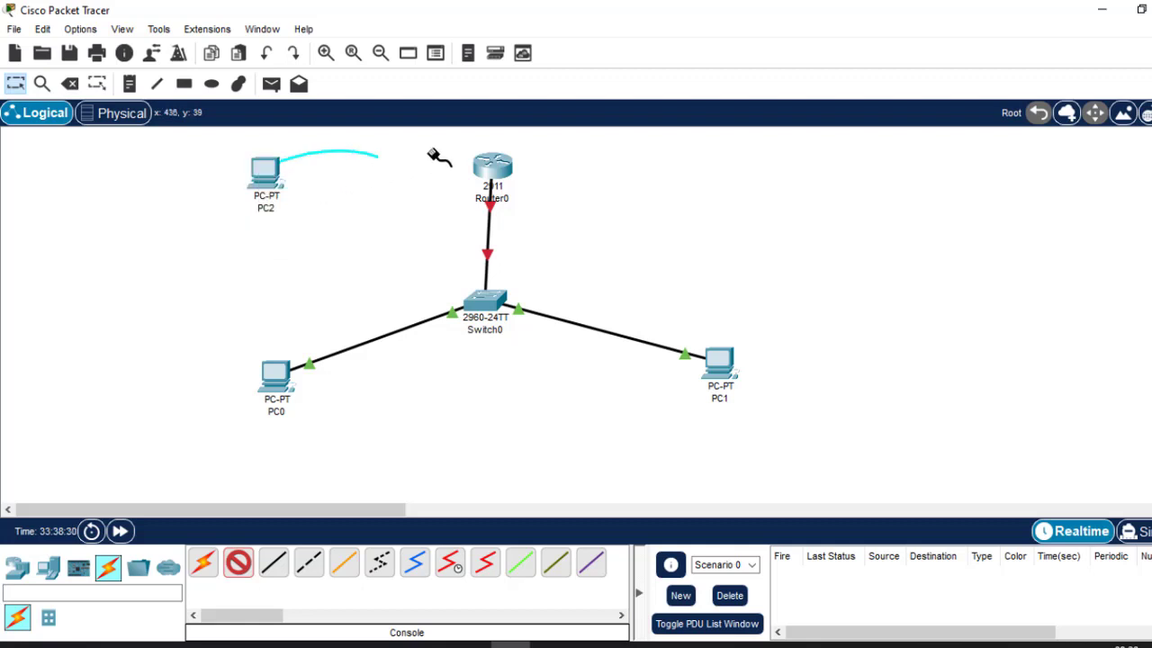
left_click(492, 168)
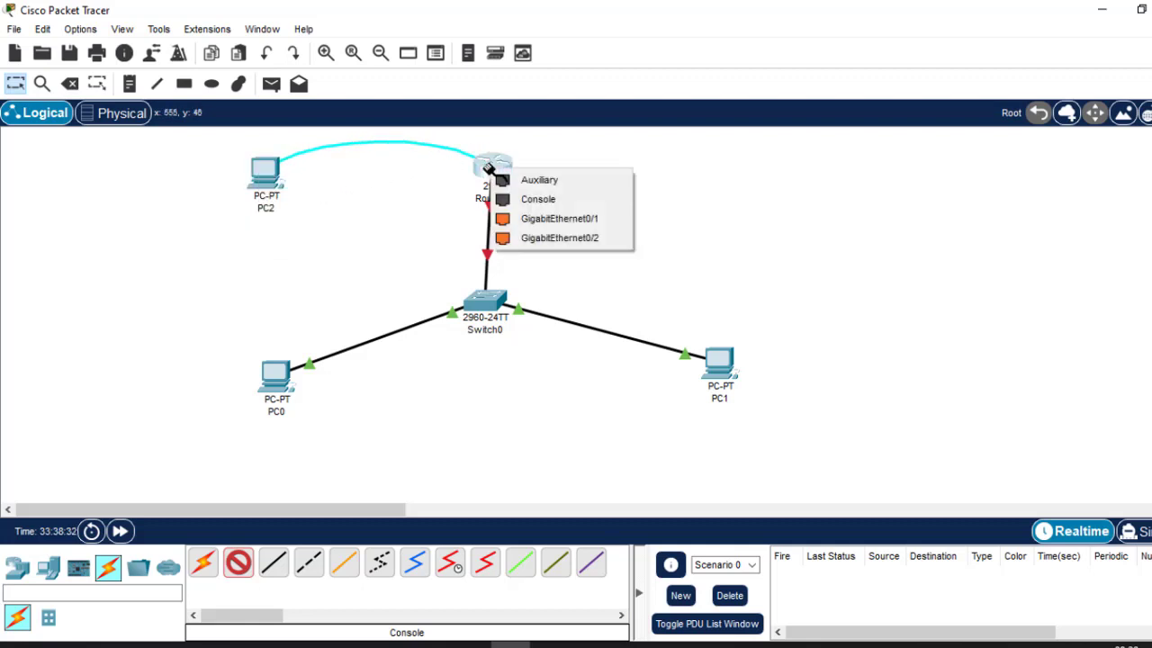
left_click(552, 200)
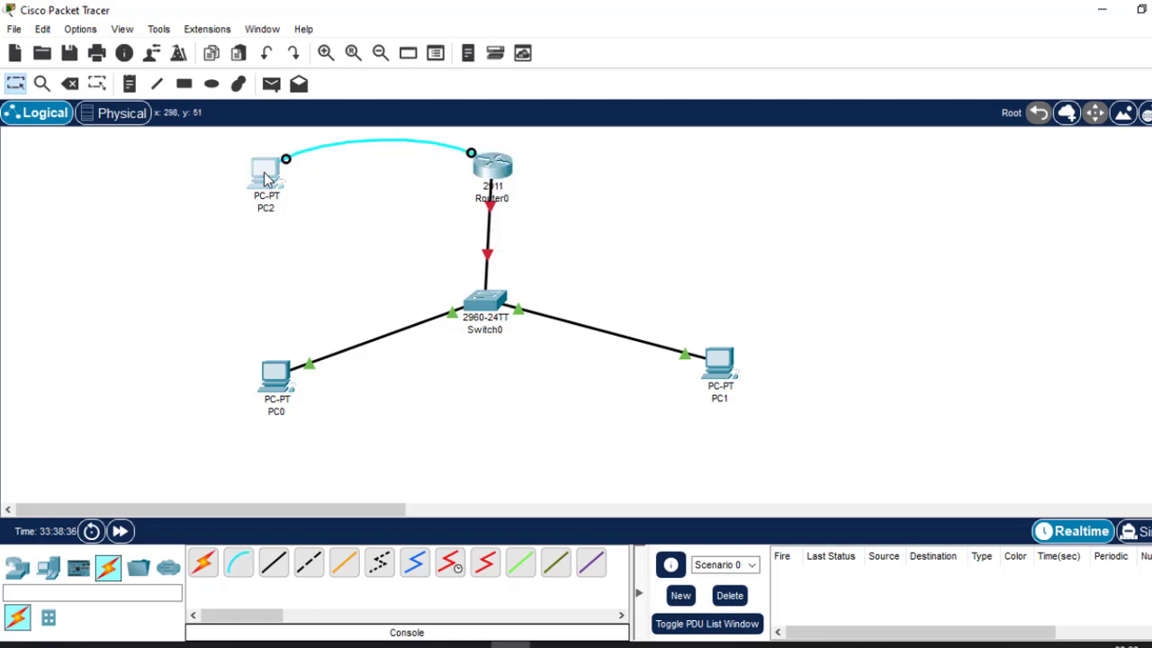
left_click(266, 180)
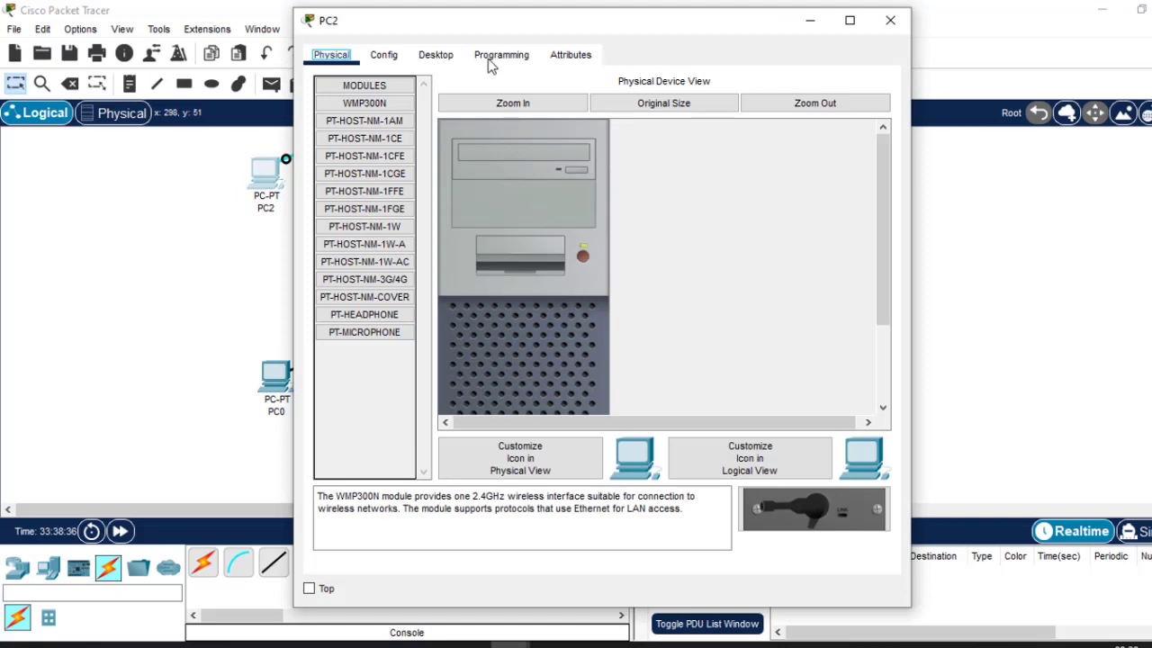
Open PC2's Terminal with default port settings and decline the initial configuration dialog.
left_click(435, 61)
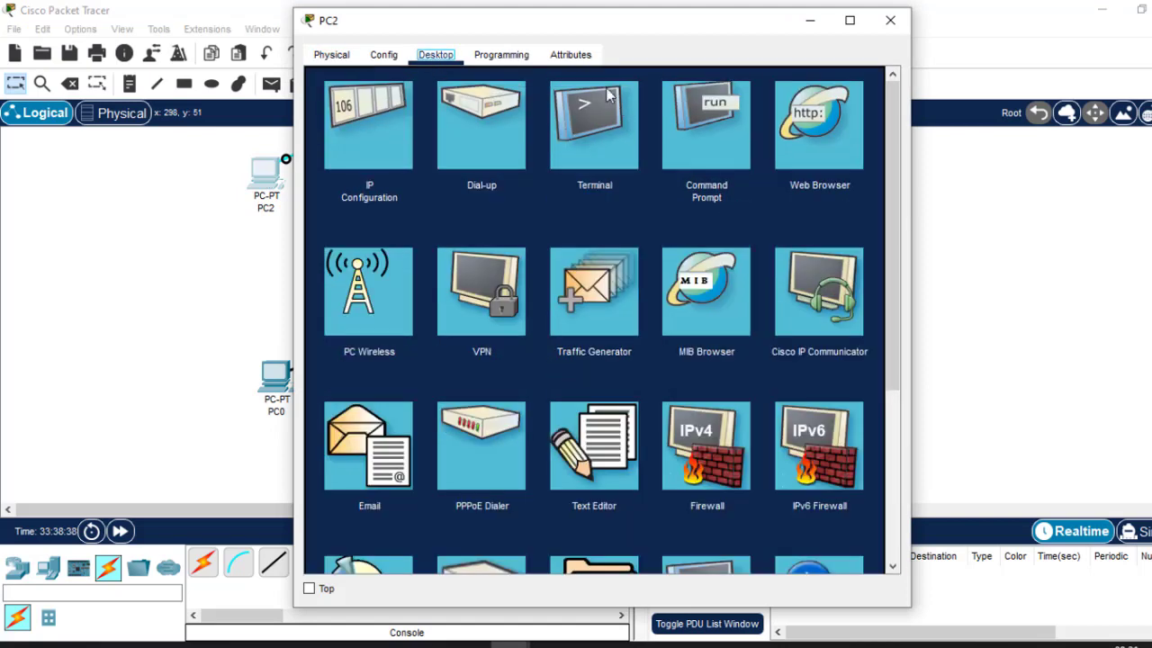
left_click(594, 95)
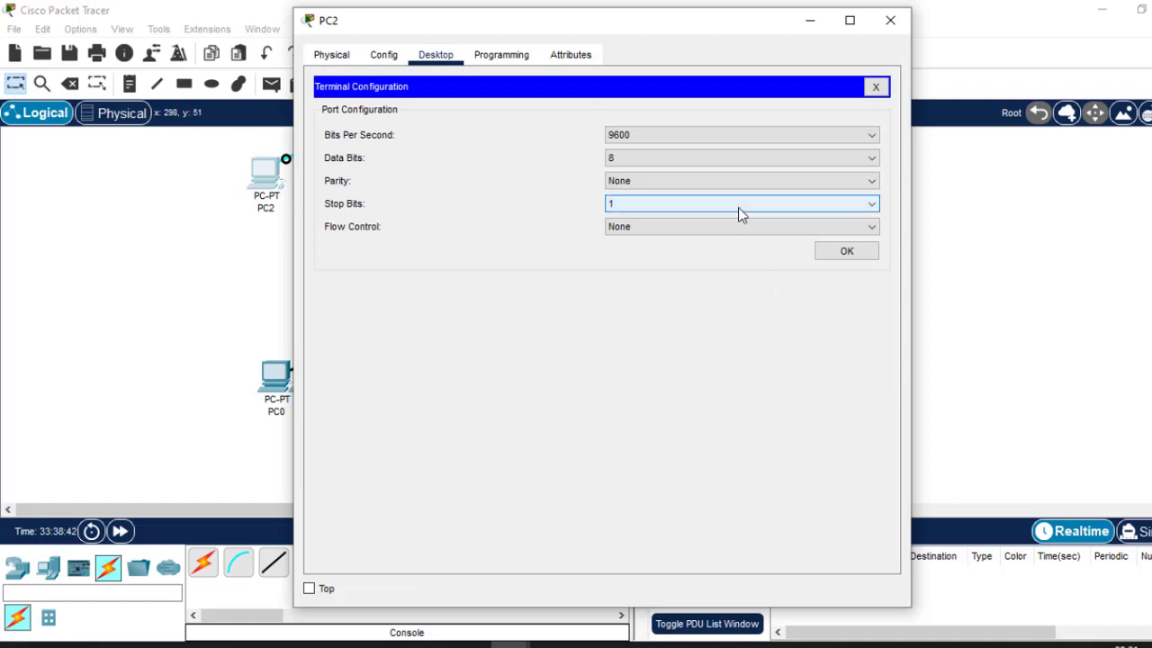
left_click(846, 253)
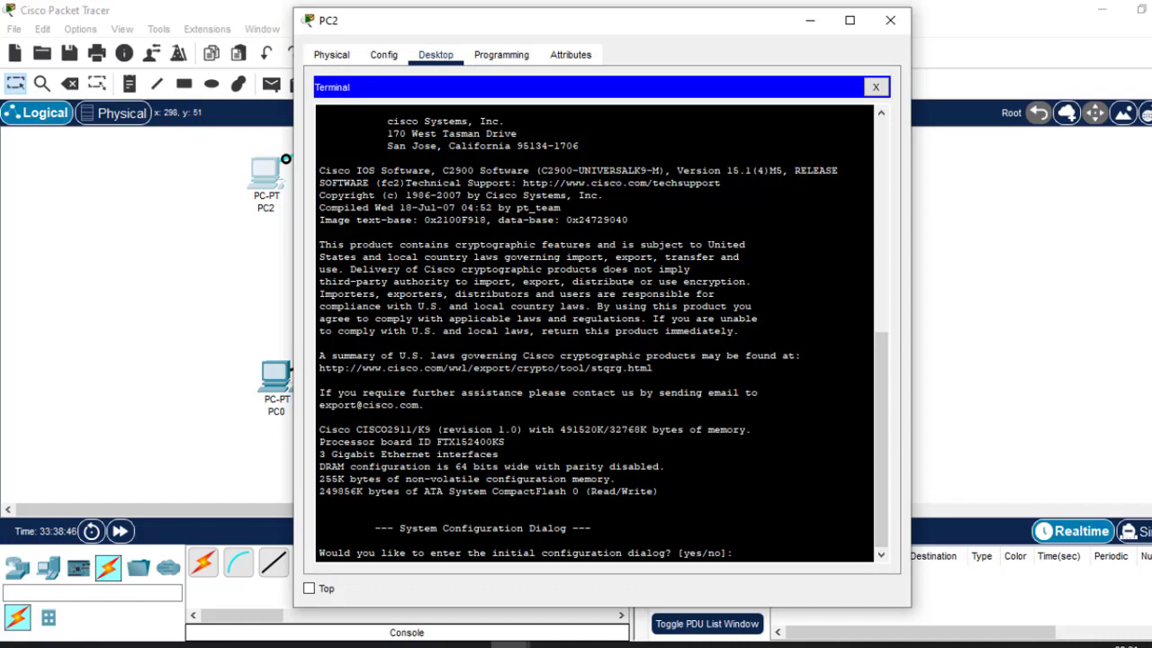
left_click_drag(676, 28, 661, 63)
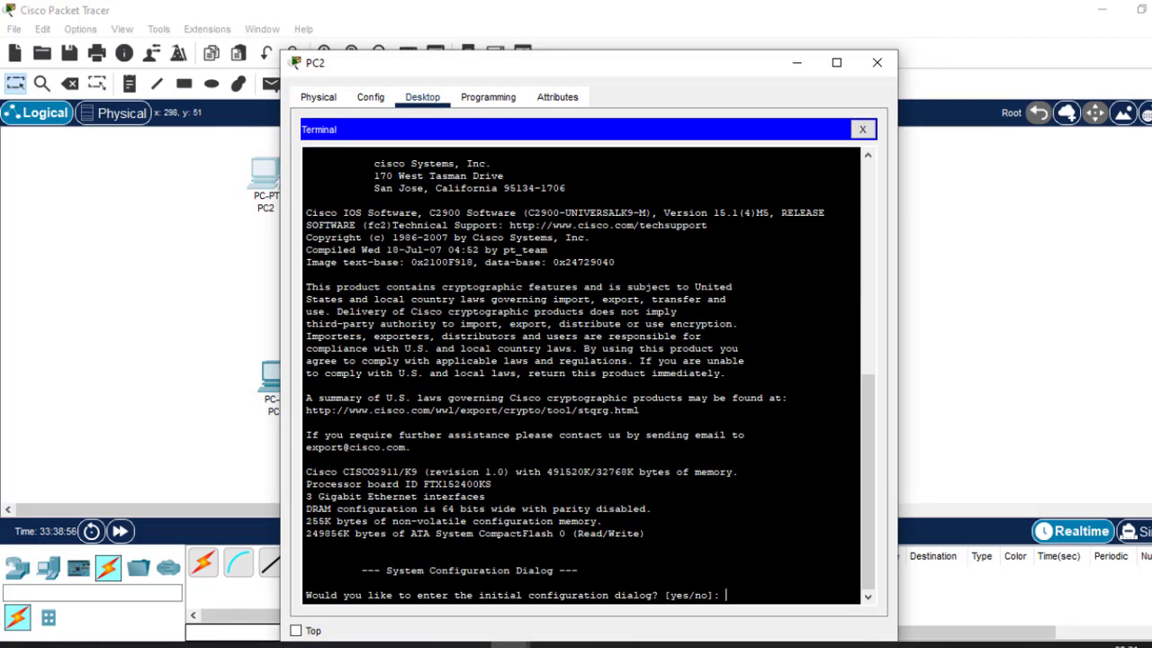
key("Return")
key("Return")
key("Return")
key("Return")
key("Return")
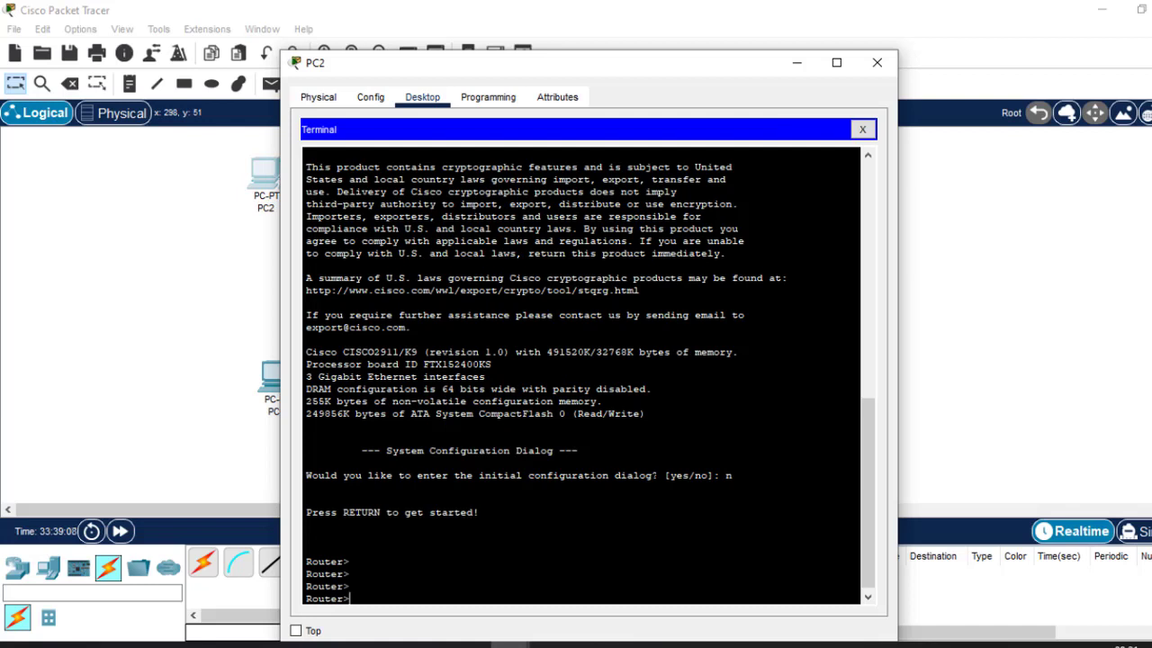
Enter 'end' at the Router> prompt and abort the mistaken name lookup with Ctrl+Shift+6.
left_click_drag(658, 475, 307, 475)
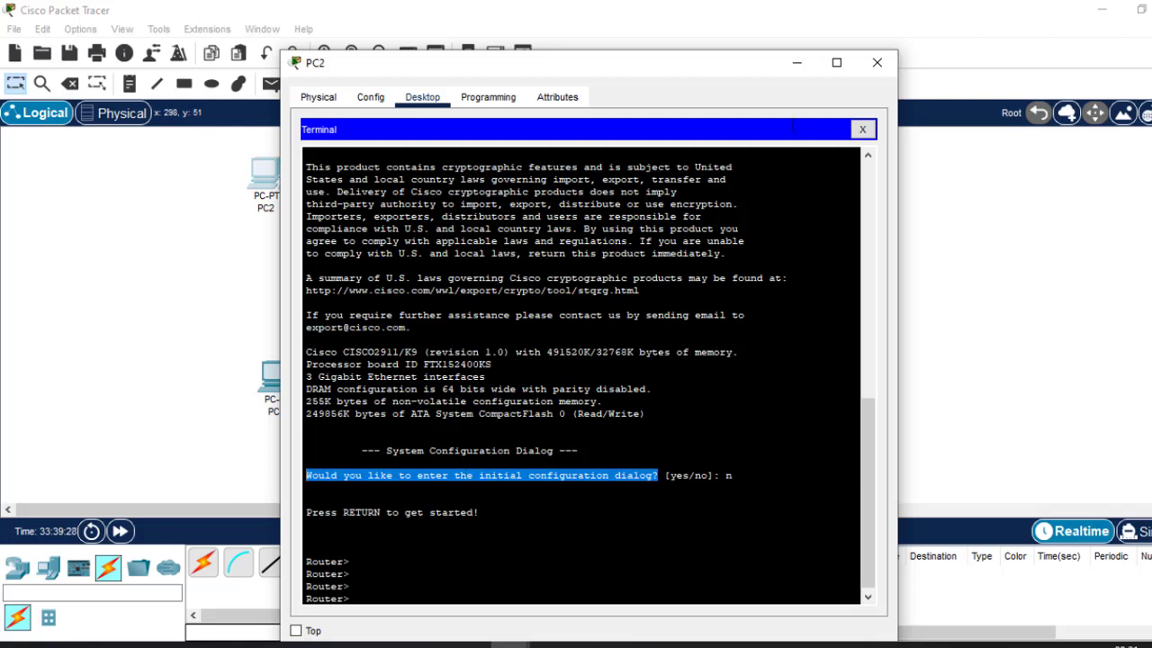
left_click(307, 525)
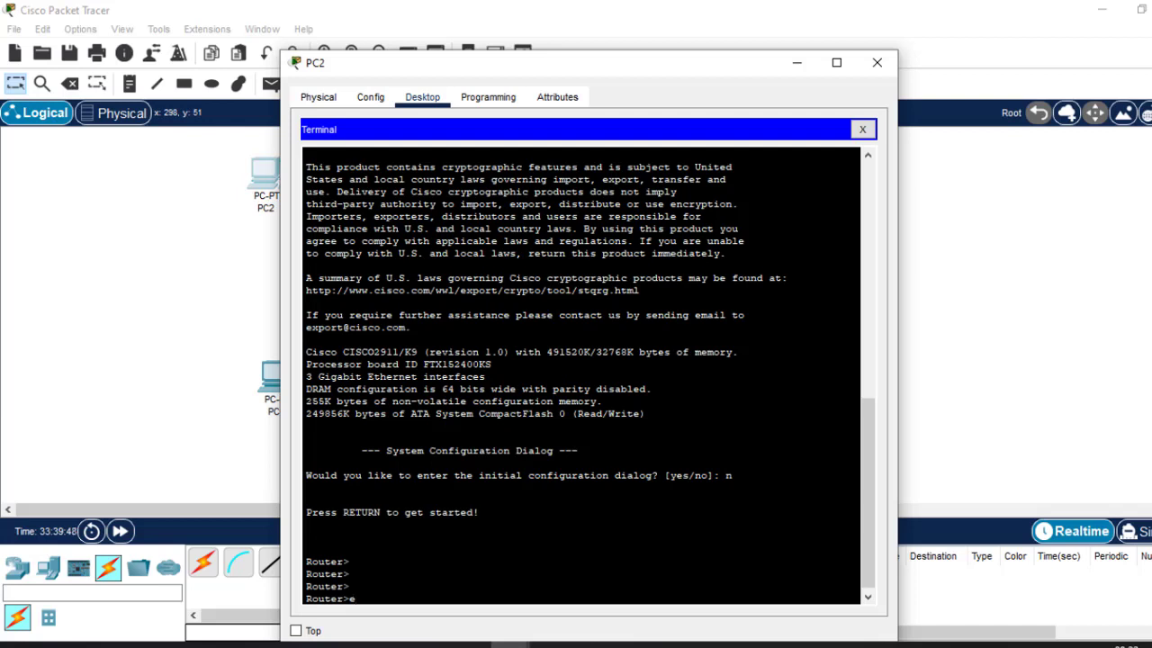
type("nd")
key("Return")
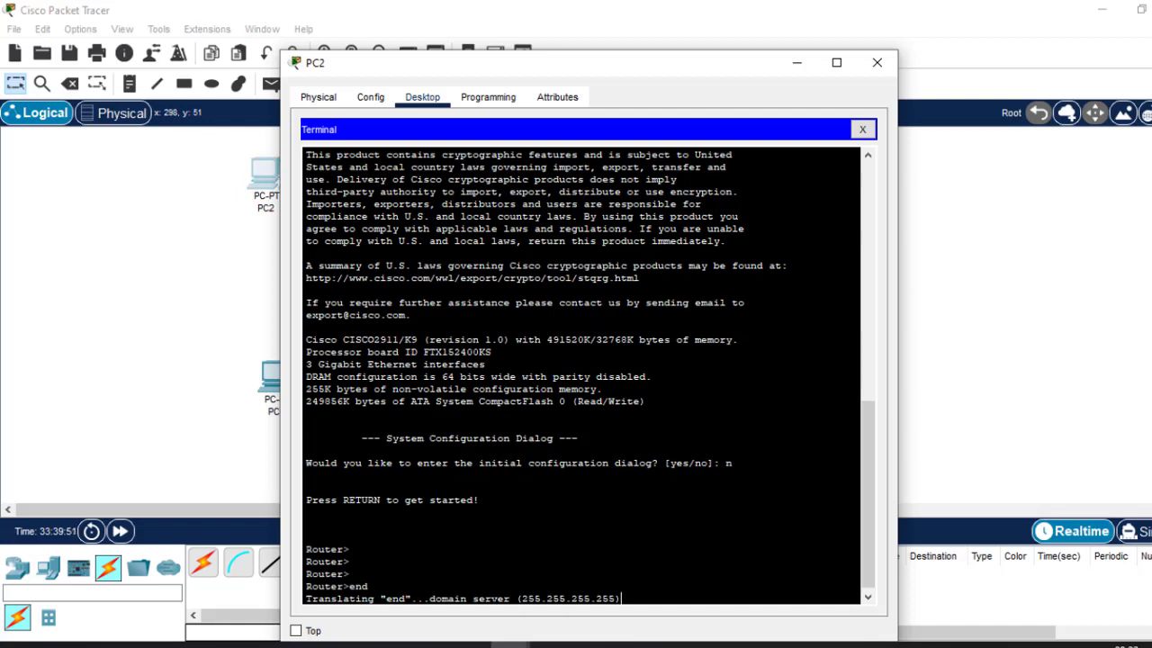
key("ctrl+shift+6")
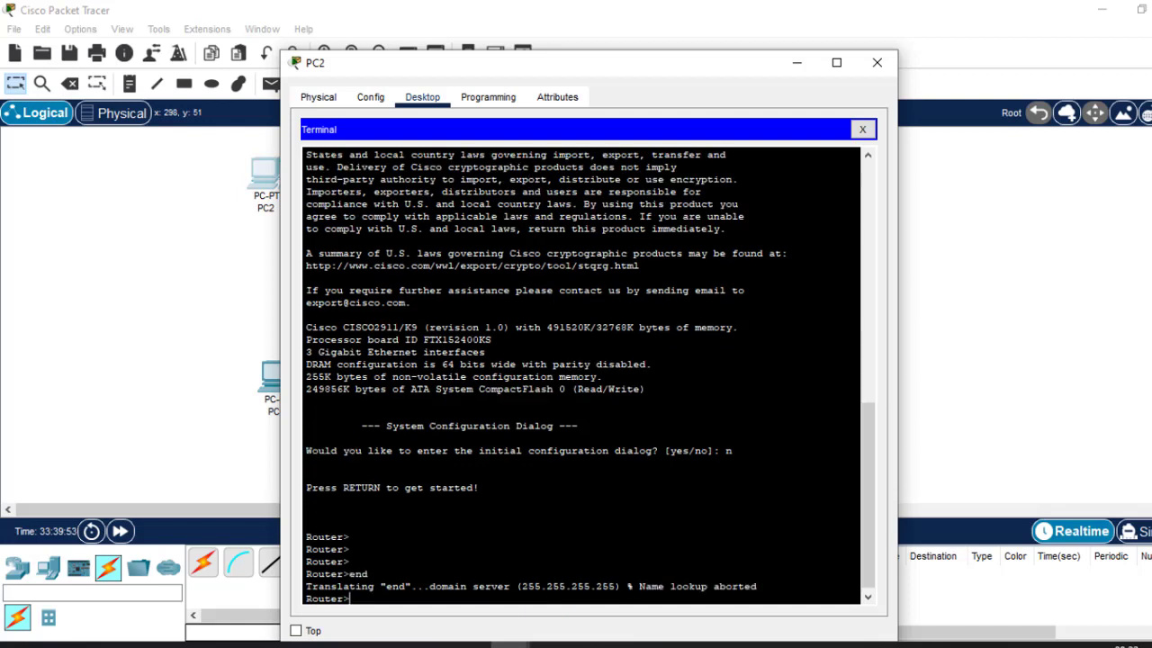
Place a second 2911 router, Router1, and answer y to its initial configuration dialog.
left_click(876, 62)
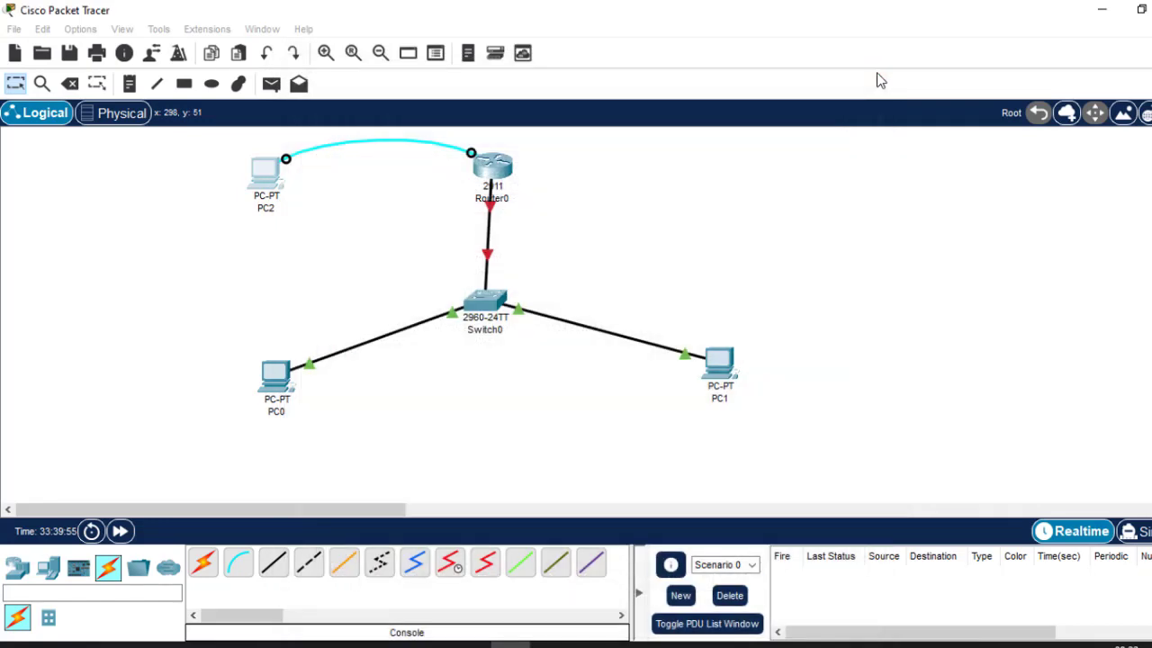
left_click(18, 567)
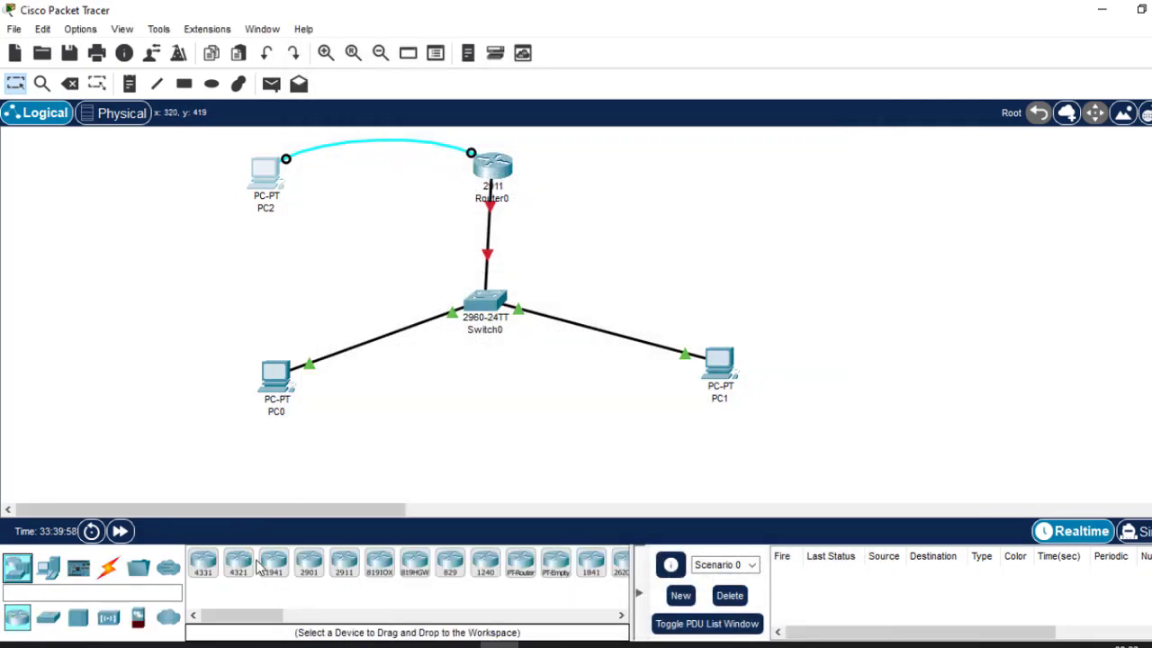
left_click(345, 565)
left_click(666, 187)
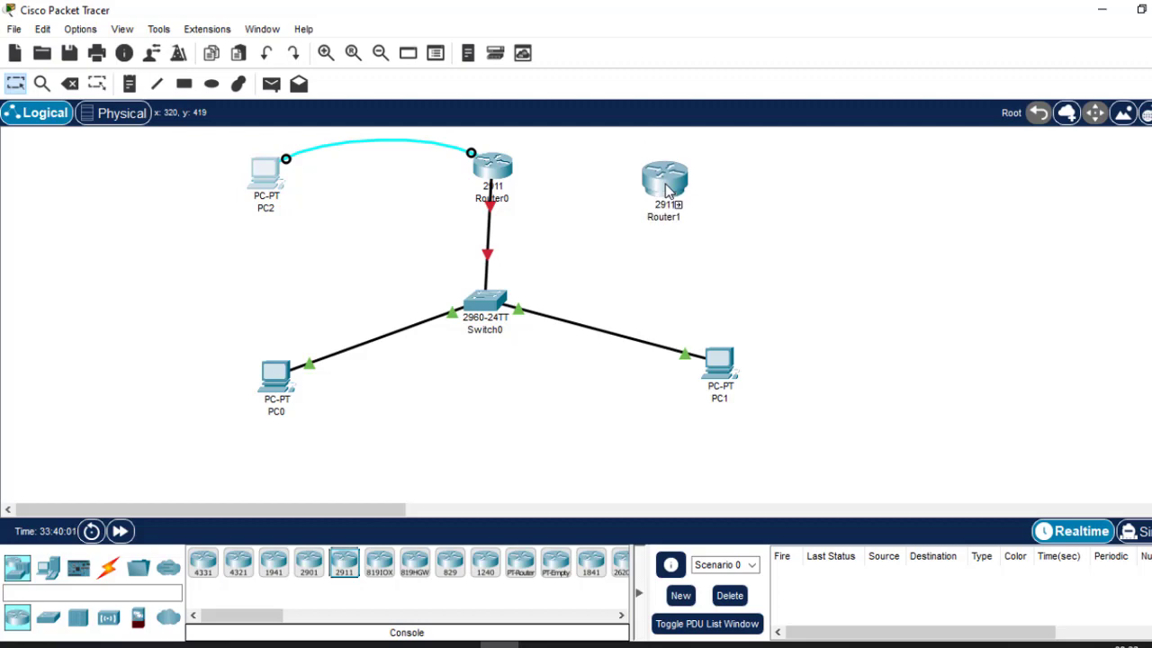
left_click(666, 191)
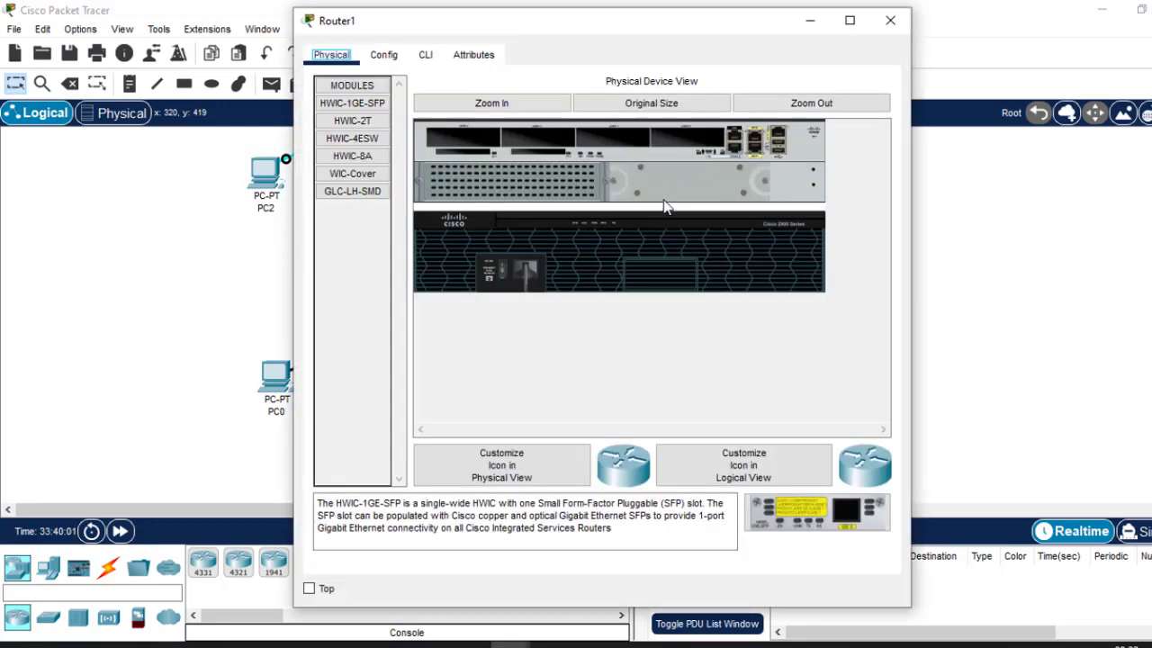
left_click(428, 61)
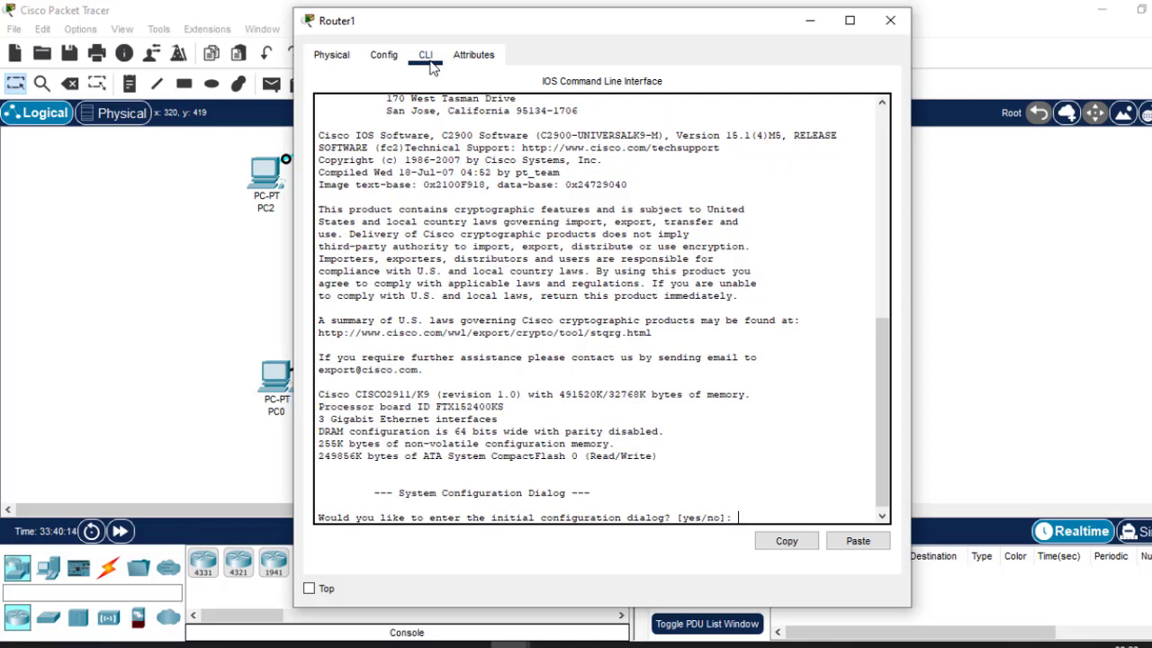
type("y")
key("Return")
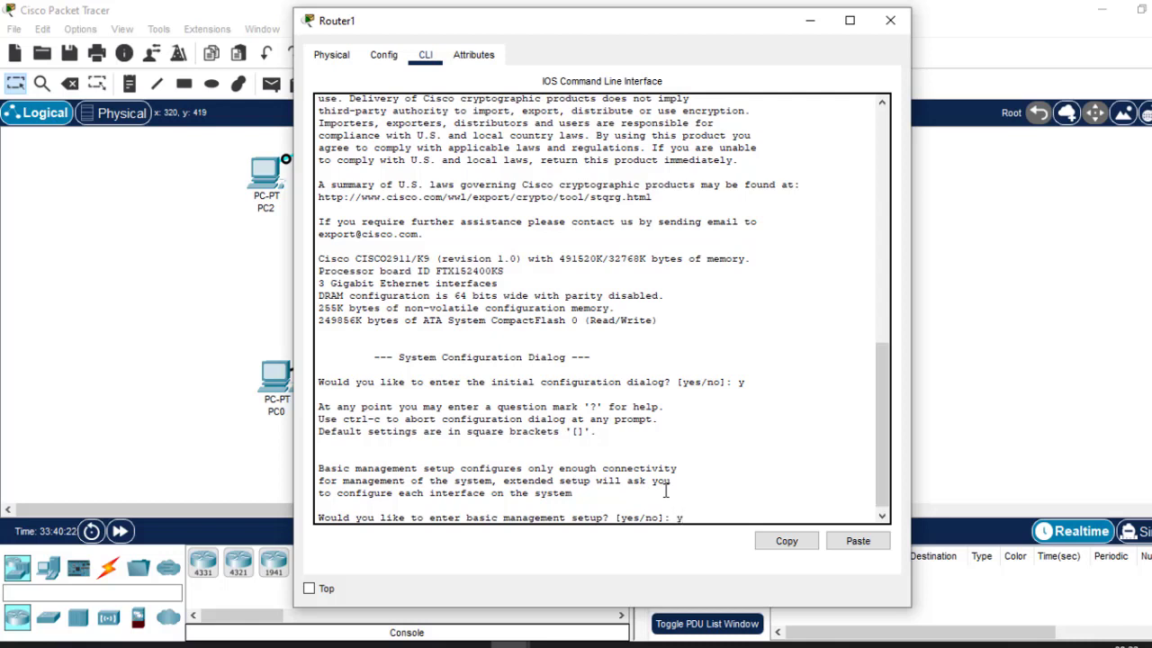
Run basic management setup with host name Test, the enable secret and enable password, skipping VTY password.
key("Return")
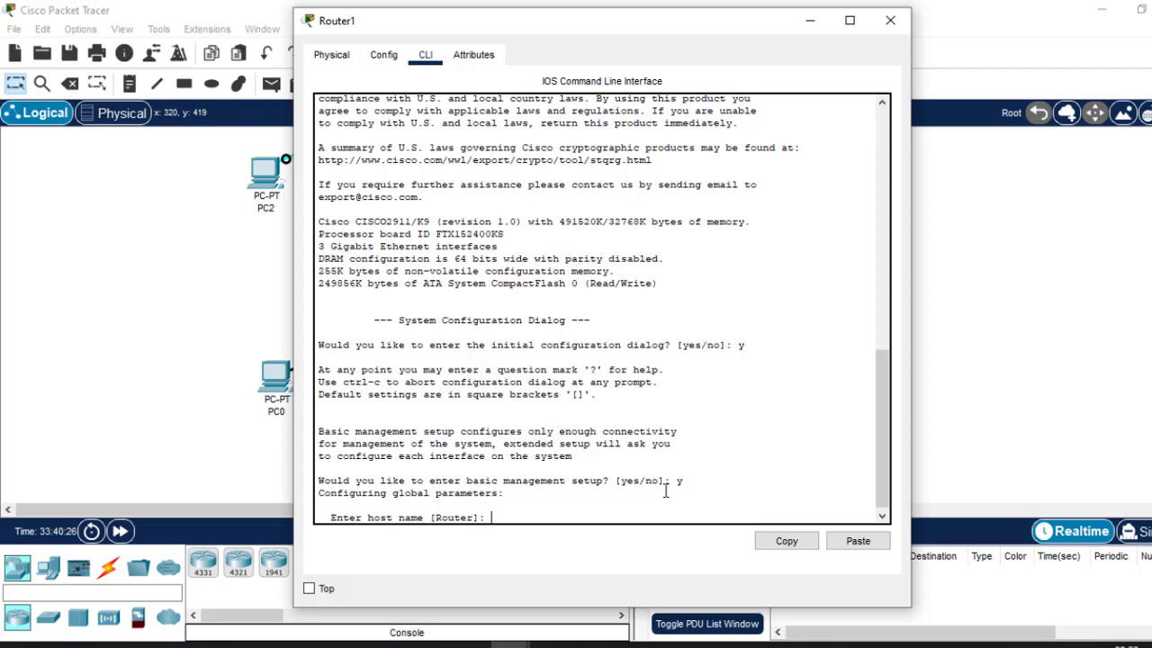
type("Ho")
key("BackSpace")
type("Test")
key("Return")
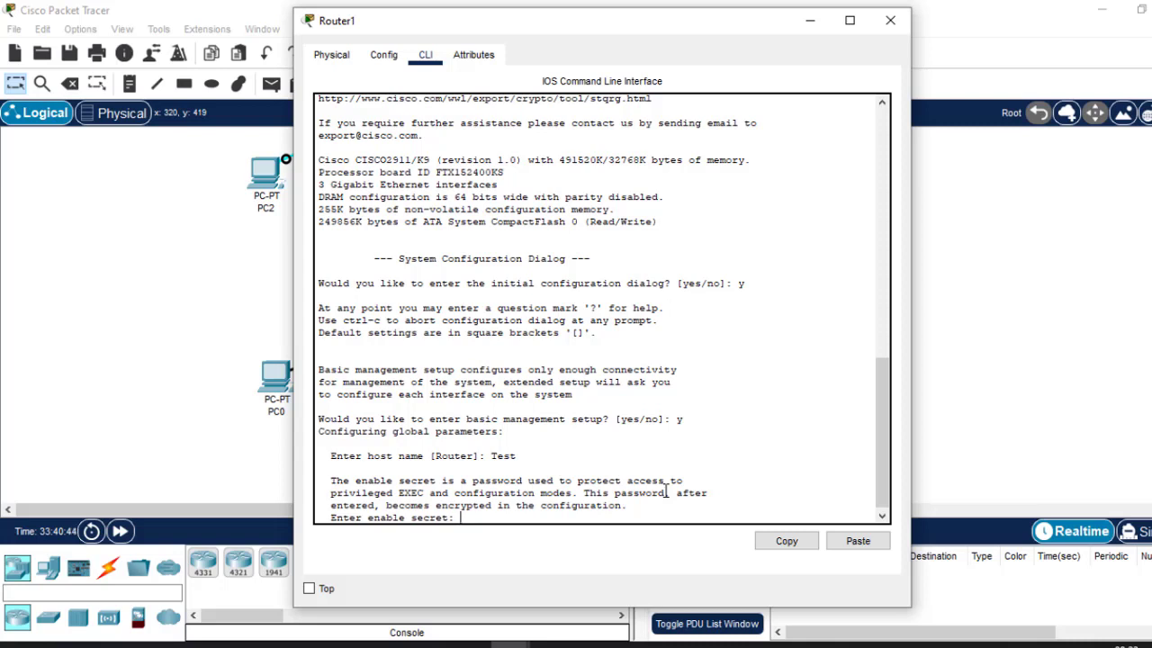
type("cisco")
key("Return")
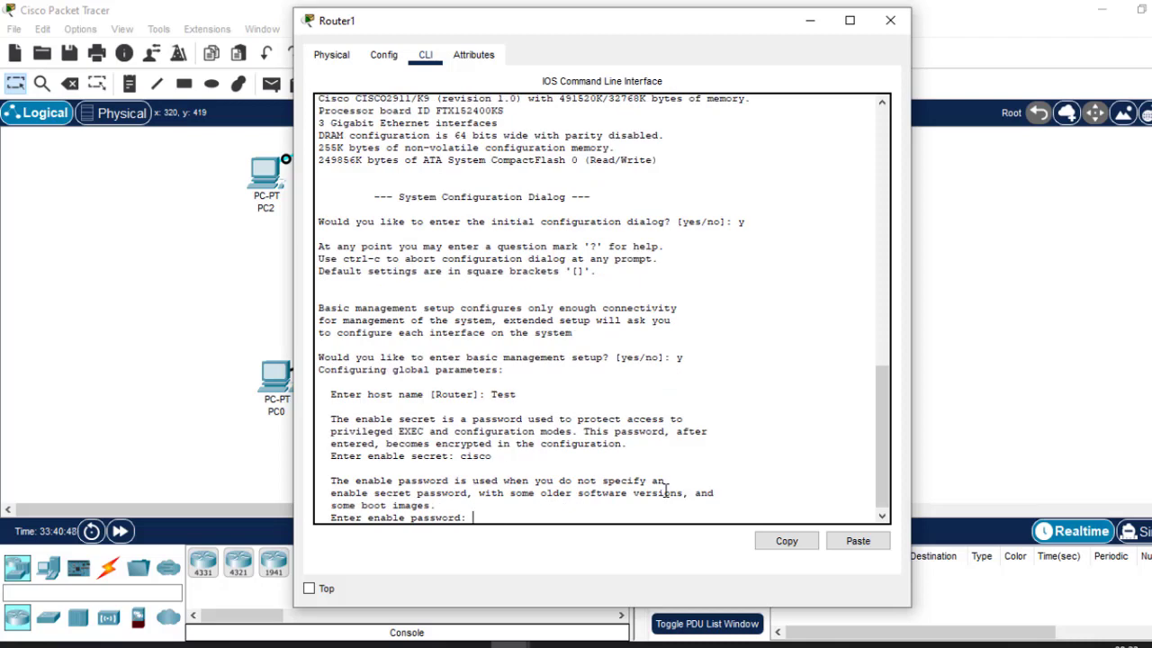
type("cisco")
key("Return")
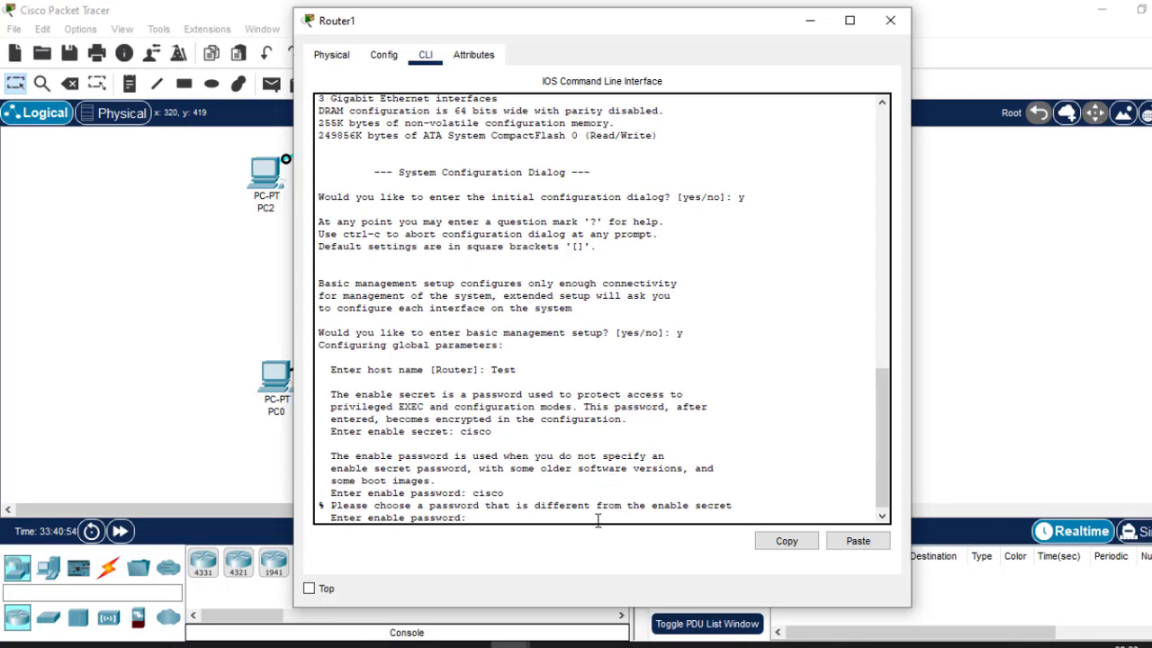
type("cisco1")
key("Return")
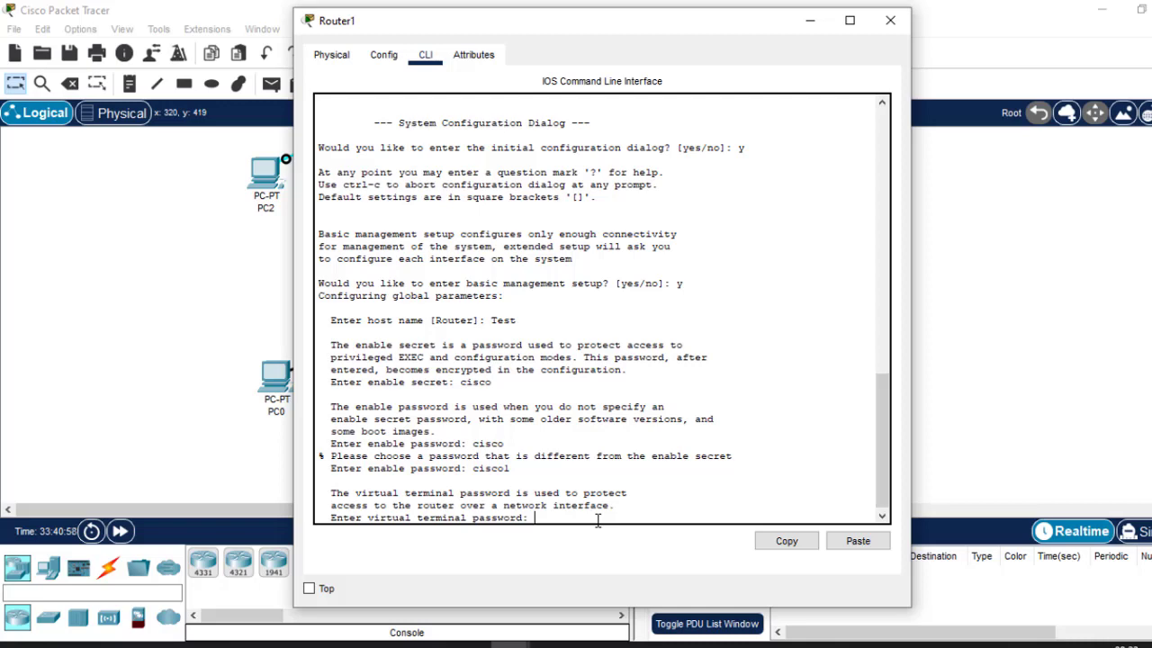
key("Return")
key("Return")
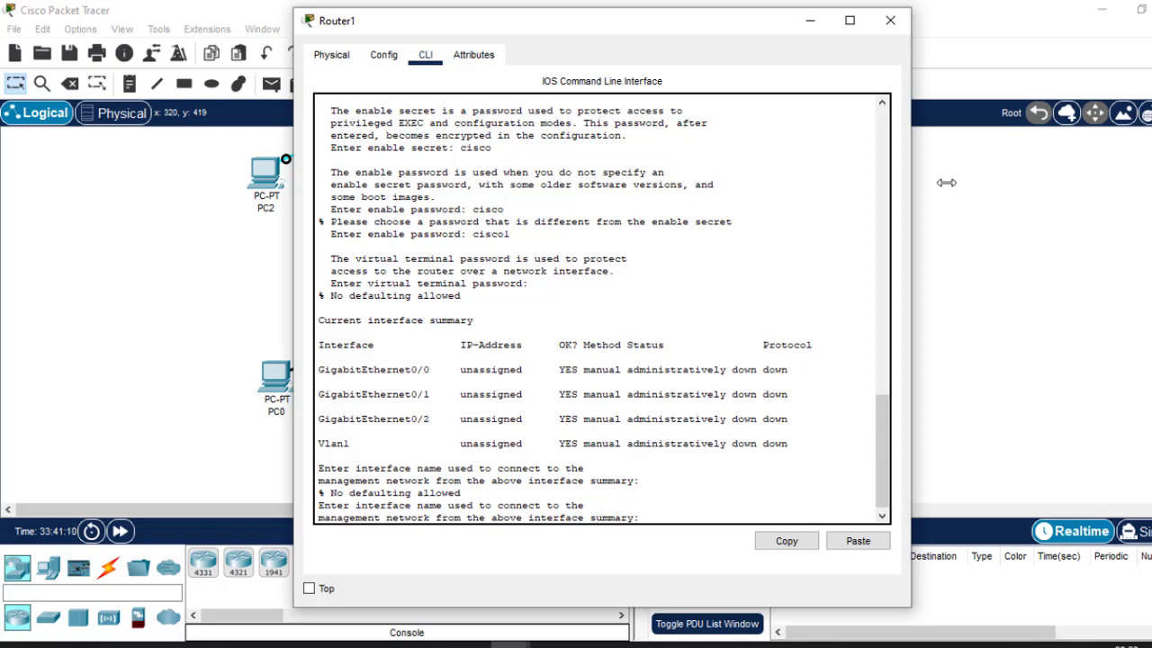
Close Router1, reopen PC2's Terminal, and run en and conf t to reach global configuration mode.
left_click(893, 22)
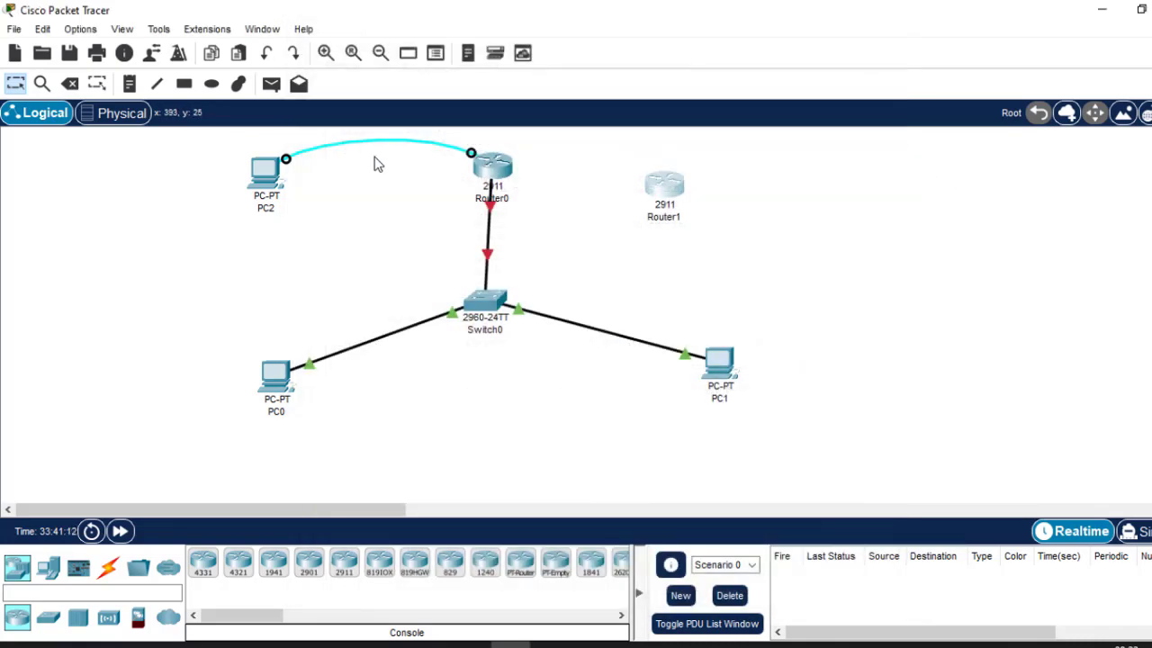
left_click(268, 180)
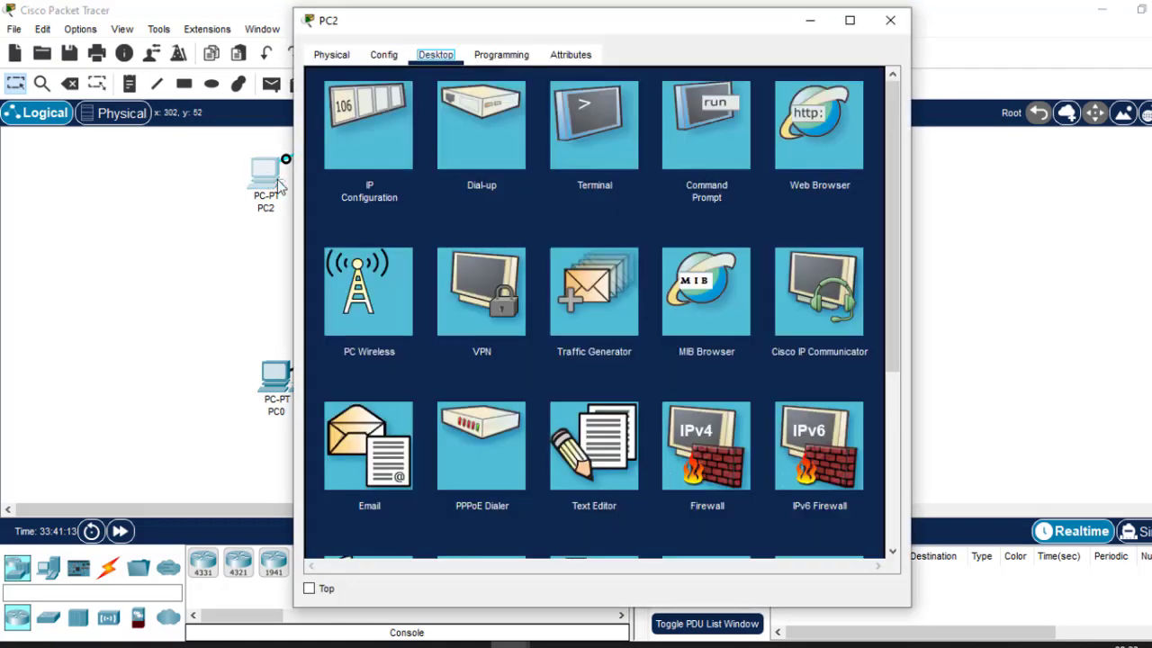
left_click(622, 137)
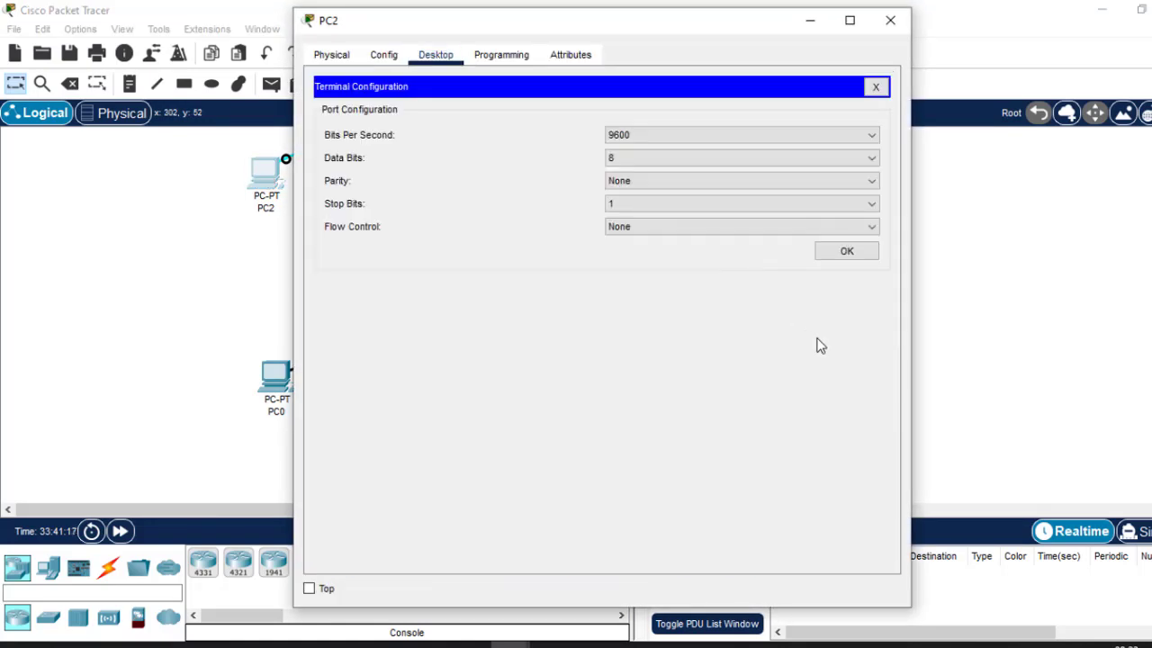
left_click(847, 252)
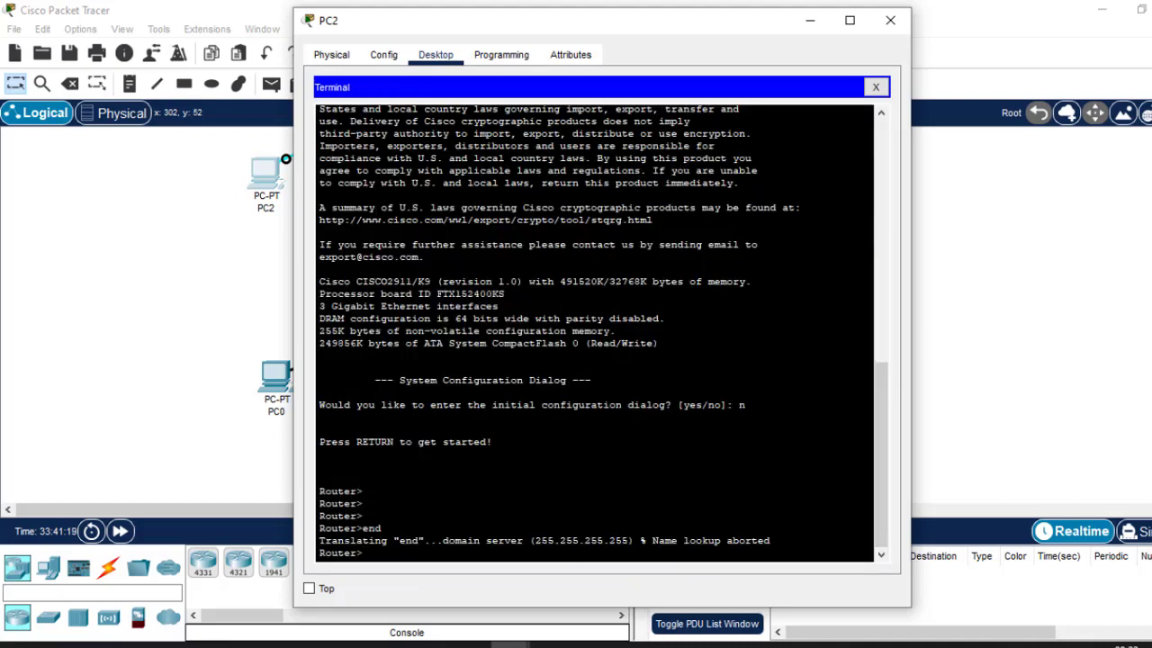
key("Return")
key("Return")
type("en")
key("Return")
key("Return")
key("Return")
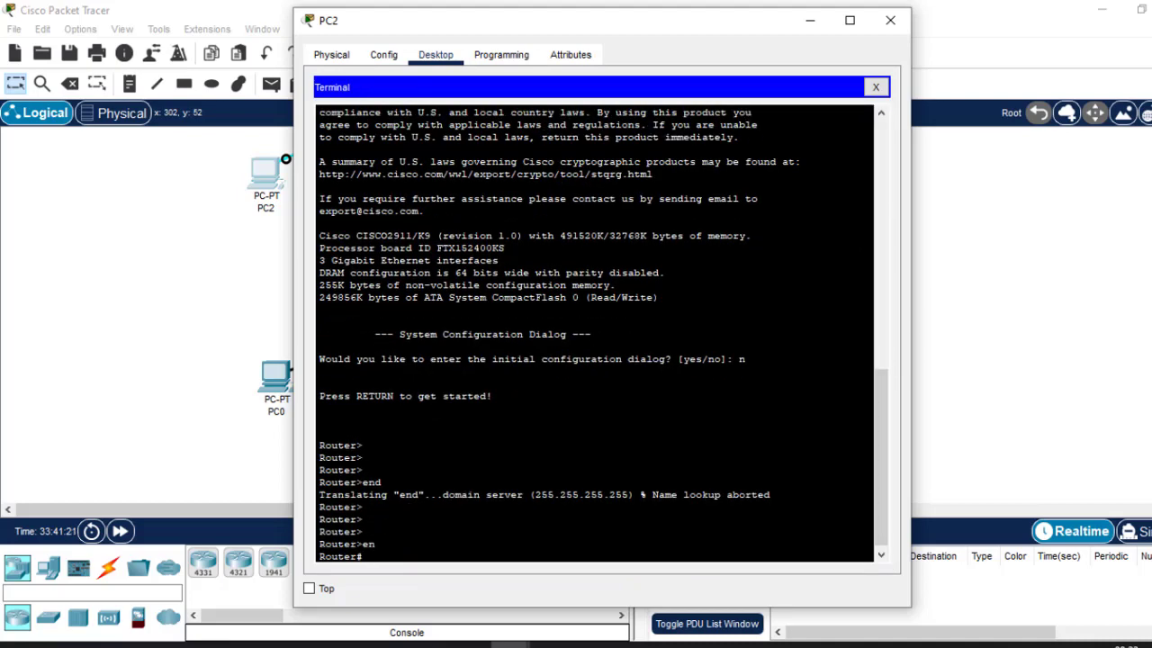
type("conf")
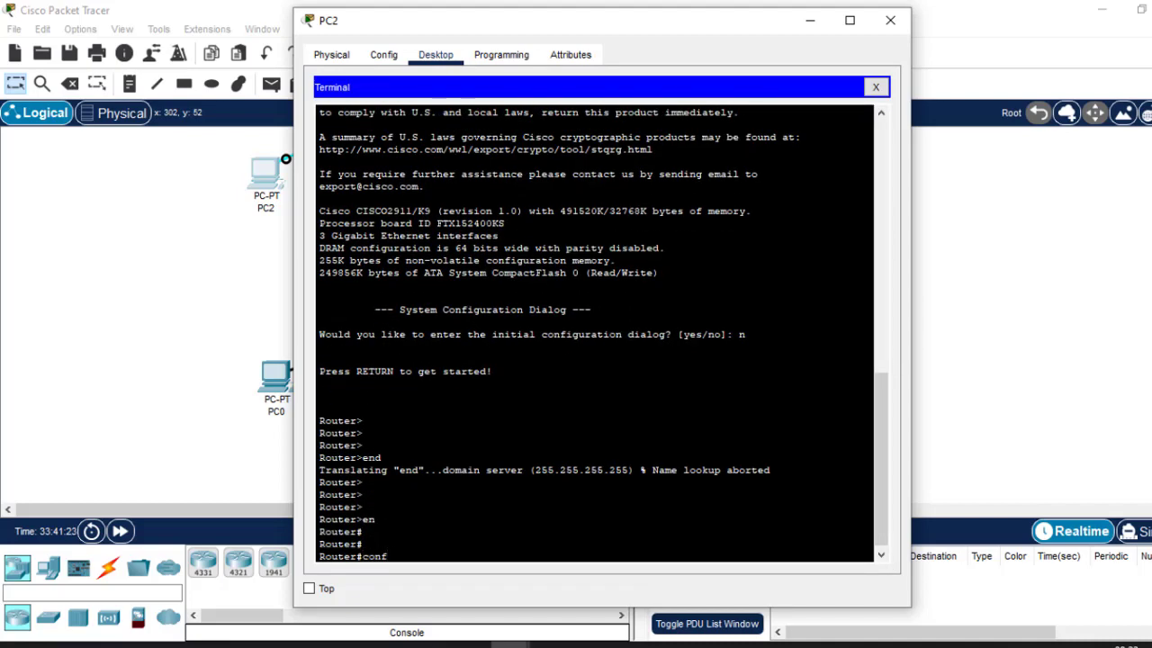
type(" t")
key("Return")
key("Return")
key("Return")
key("Return")
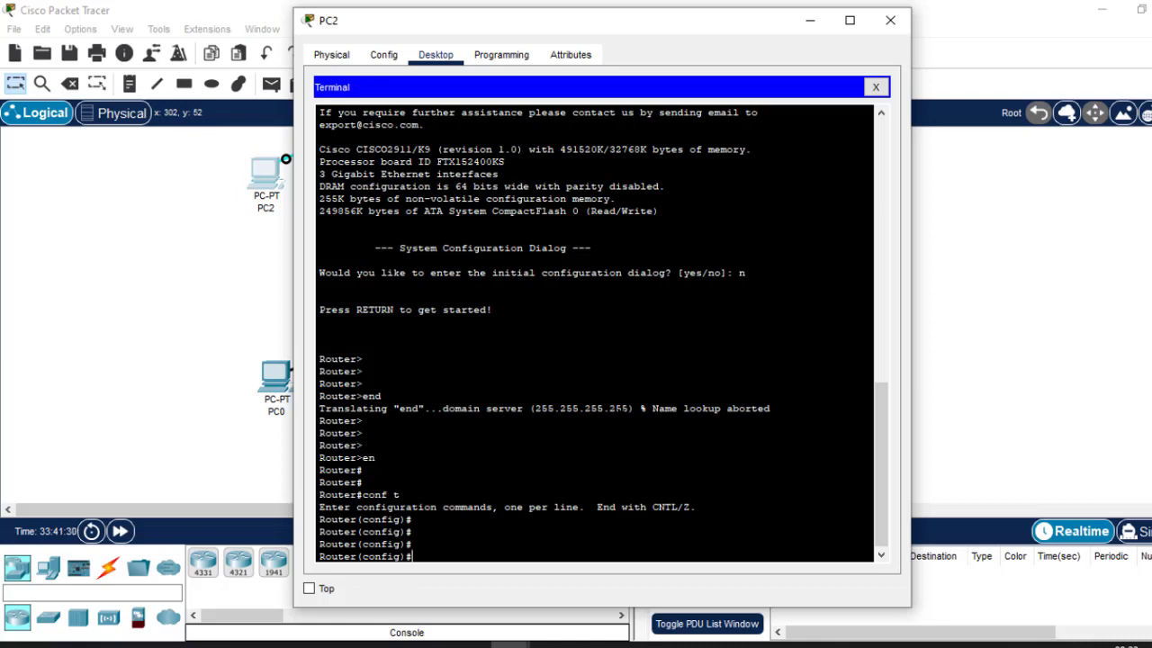
type("sta")
left_click(809, 20)
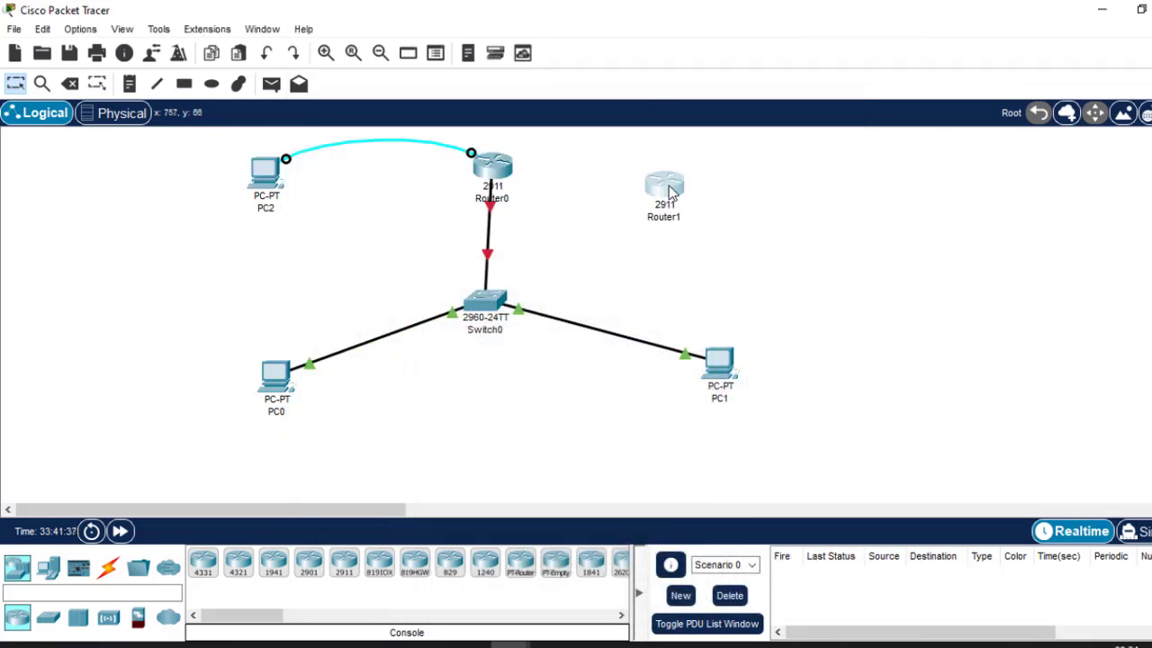
left_click(670, 193)
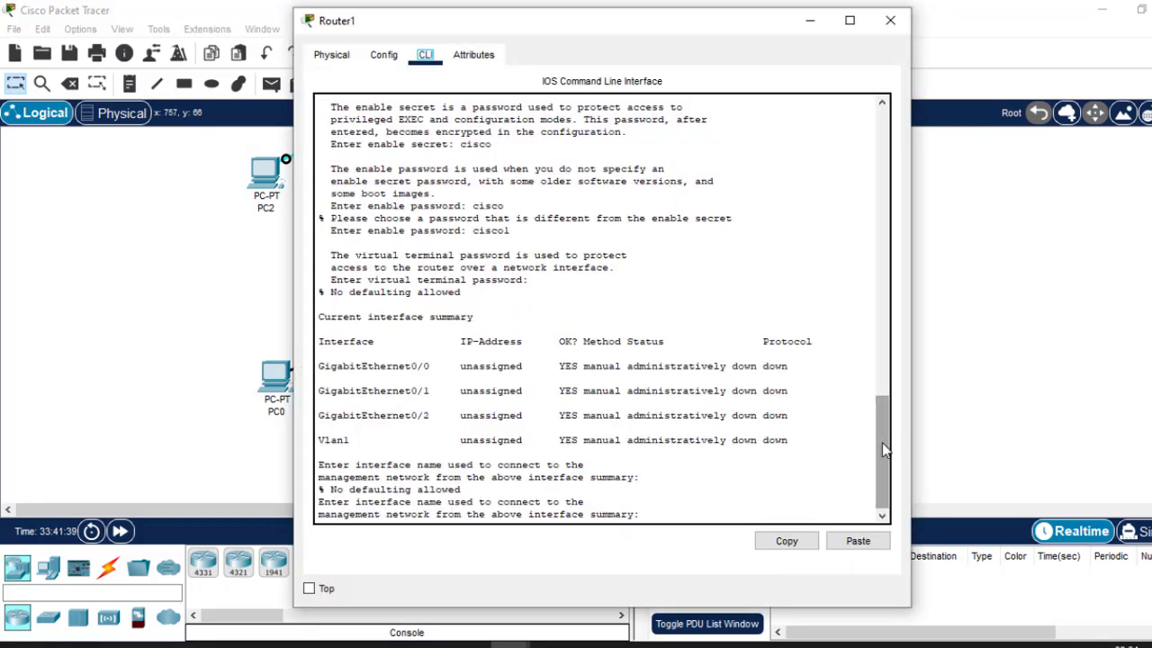
left_click_drag(882, 443, 858, 7)
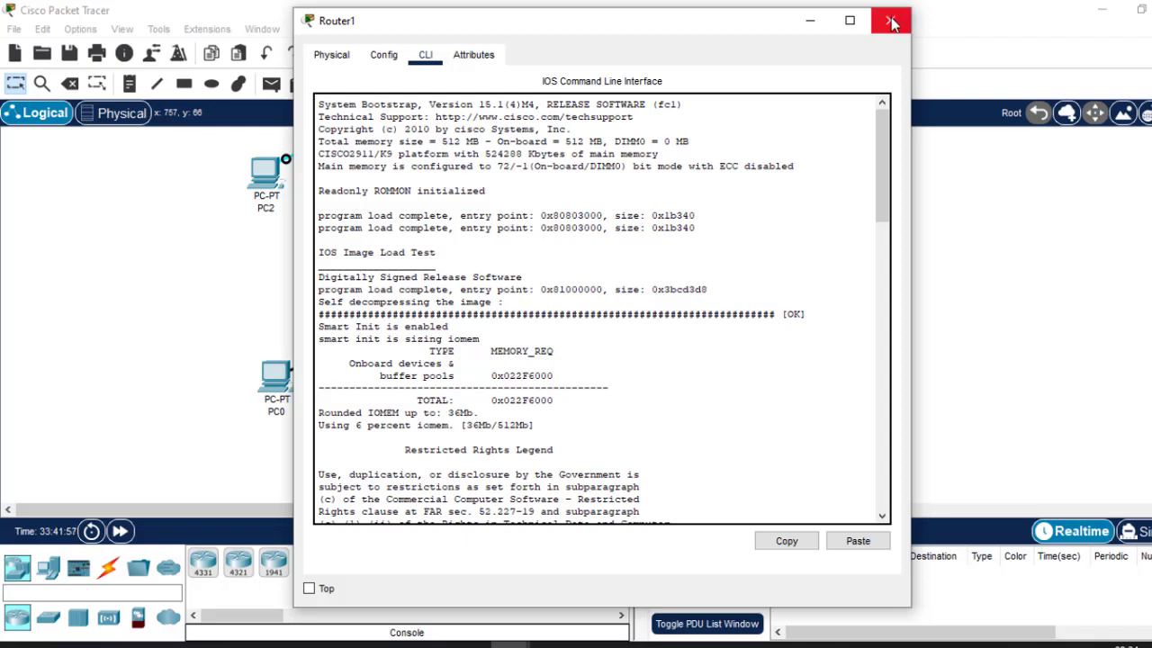
left_click(891, 22)
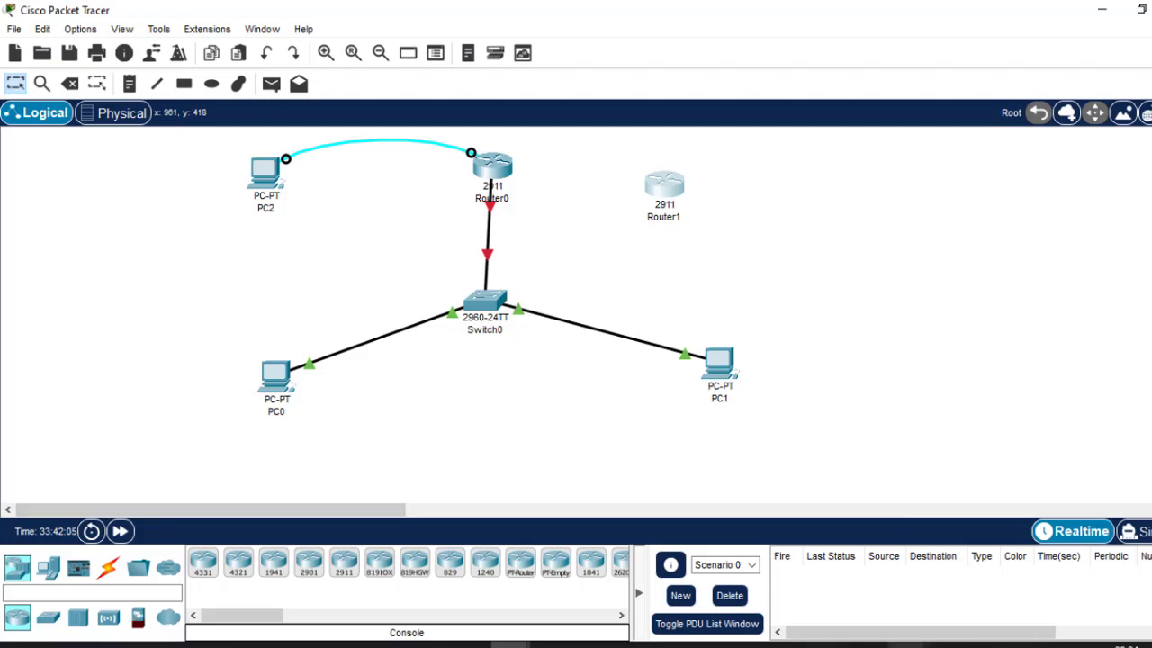
Show slide 8 'Basic Configurations of a Router', select its Hostnames item, then return to Packet Tracer.
mouse_move(907, 644)
left_click(864, 612)
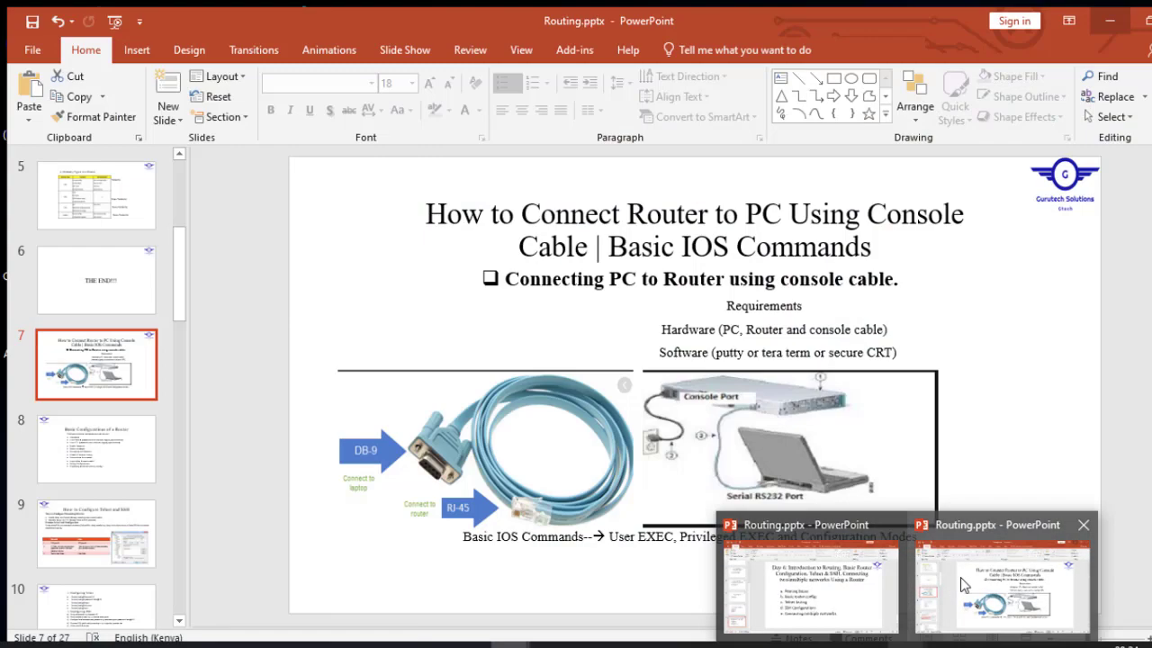
left_click(961, 585)
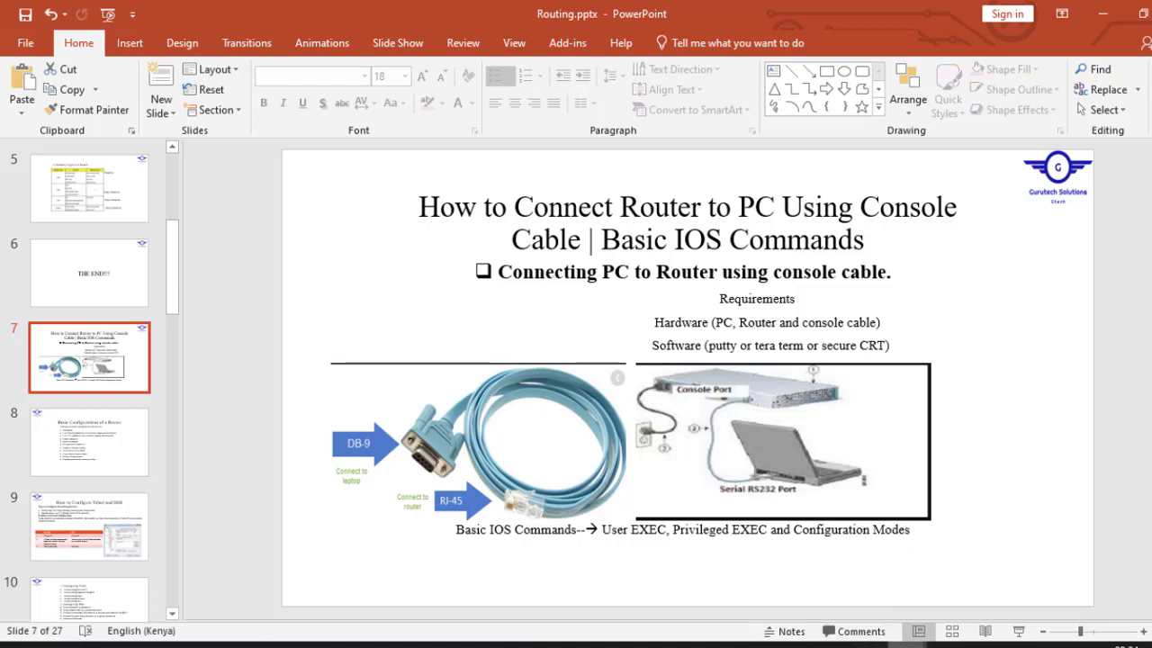
left_click(81, 464)
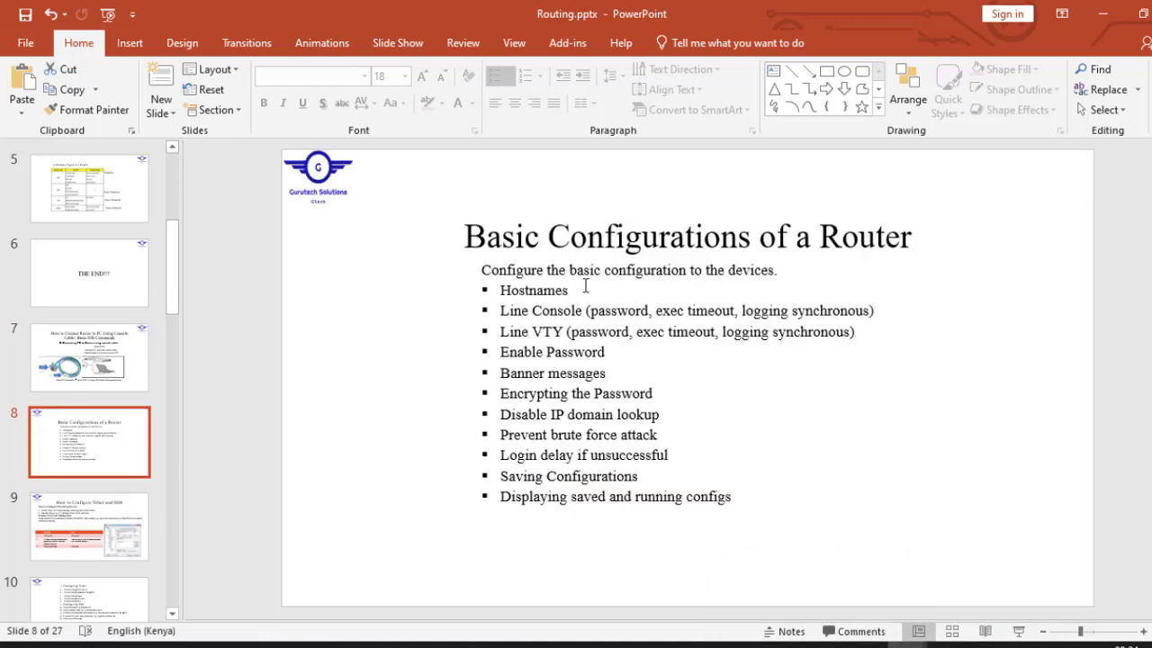
double_click(560, 290)
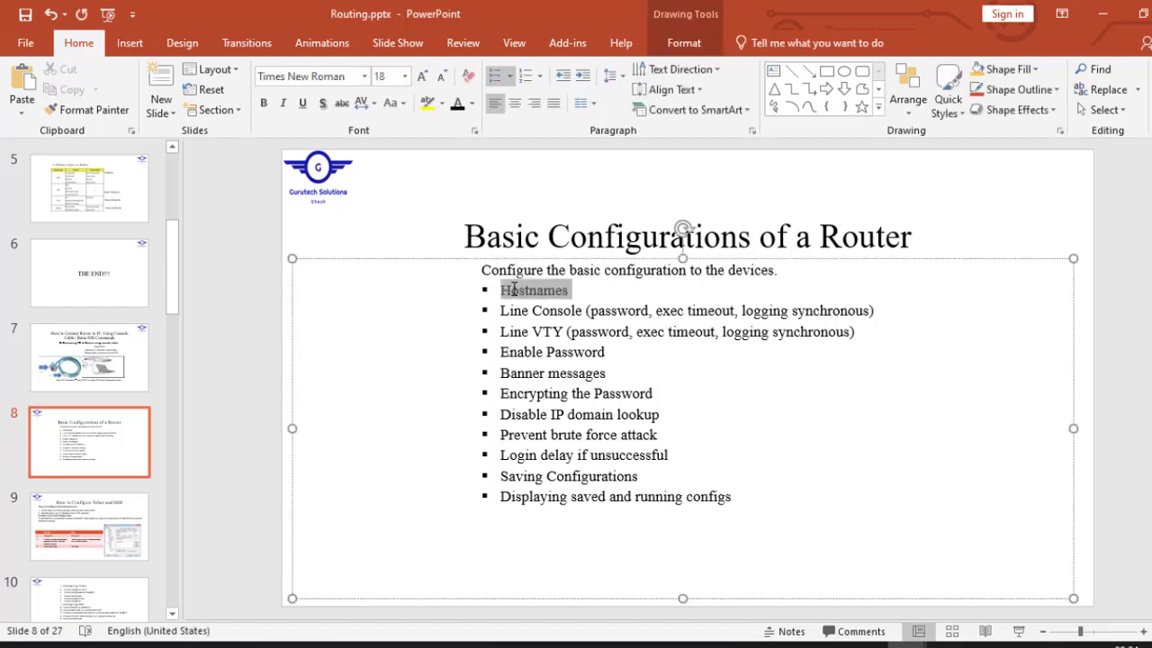
mouse_move(510, 644)
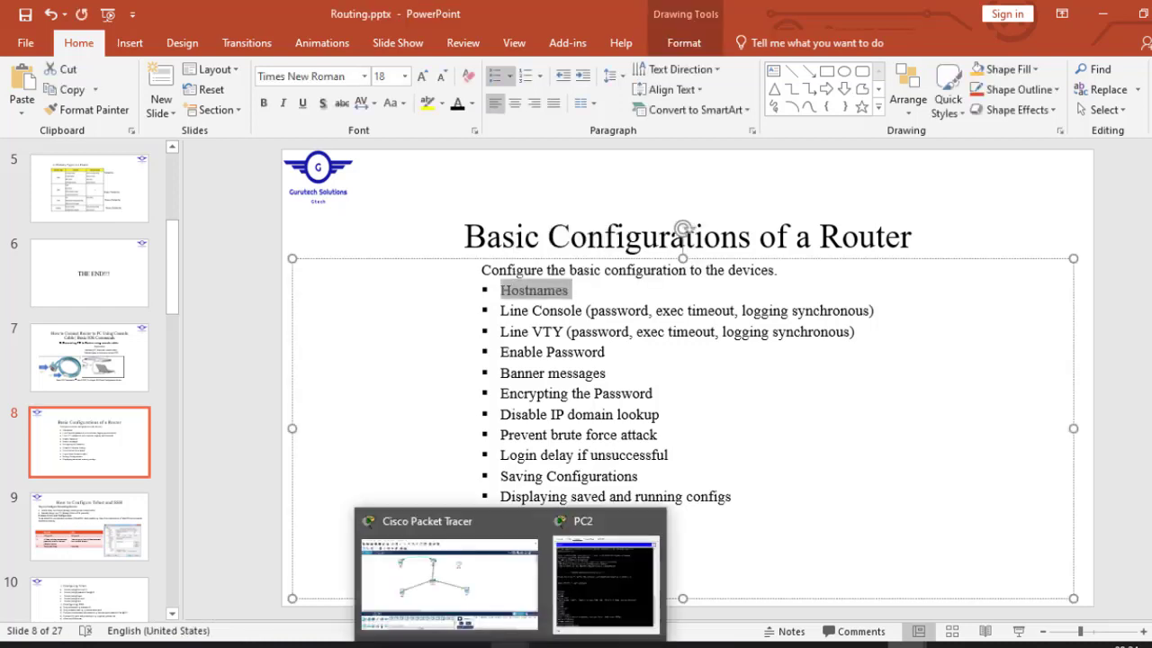
left_click(468, 538)
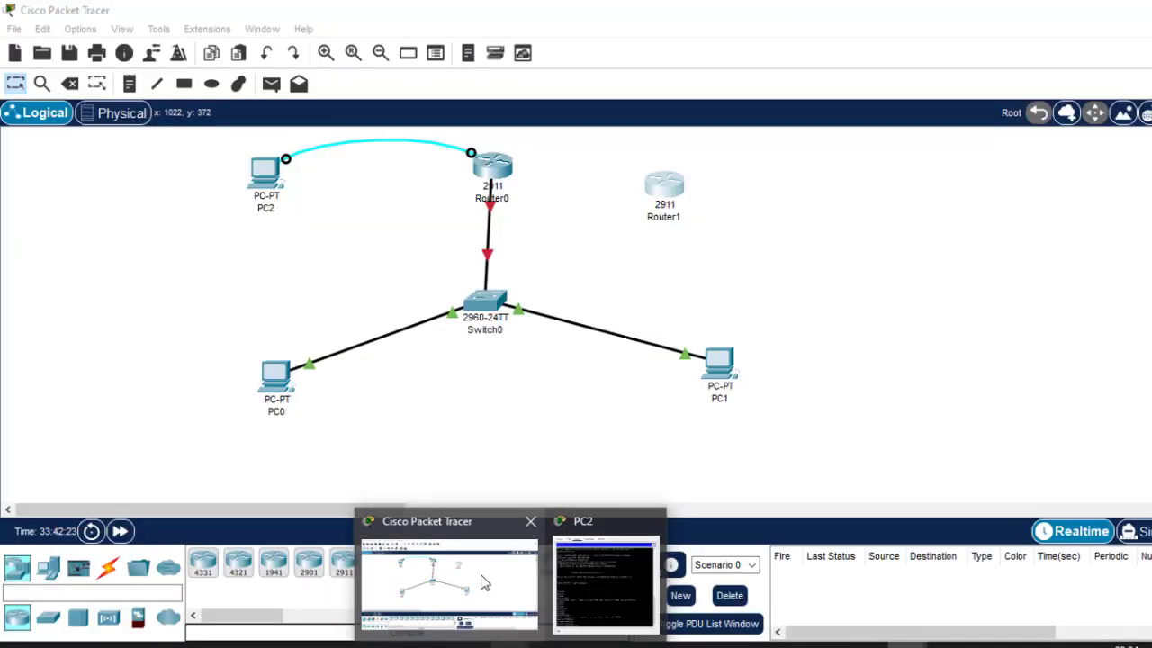
Enter 'hostname Test-R1' in PC2's terminal so the prompt reads Test-R1(config)#.
left_click(265, 173)
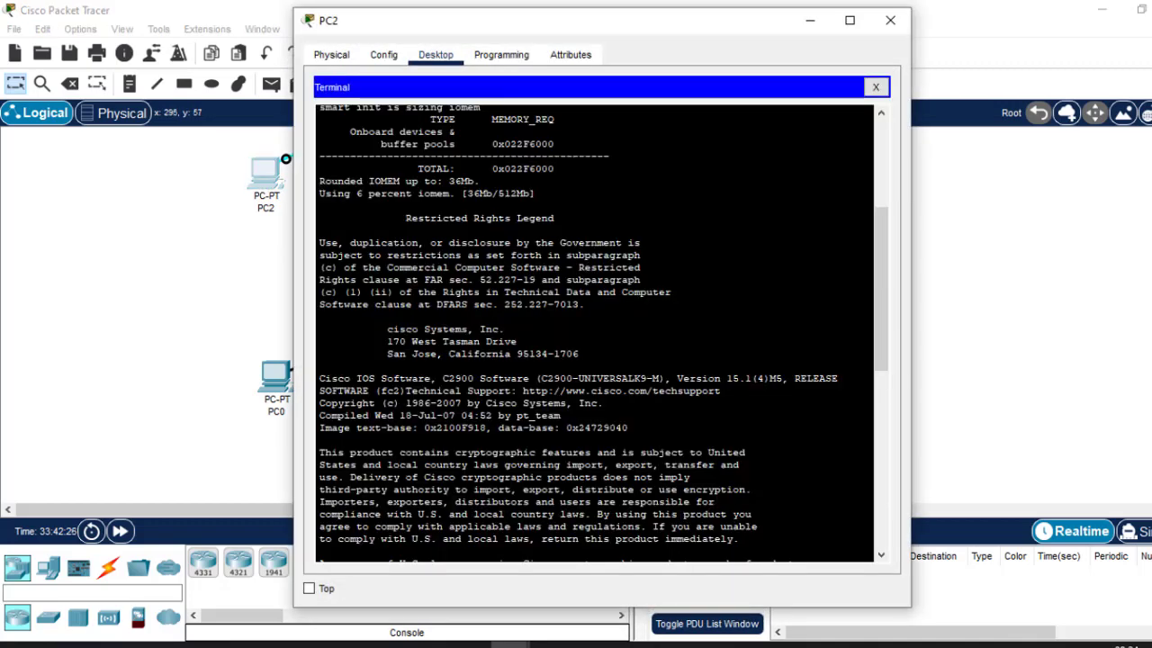
key("Return")
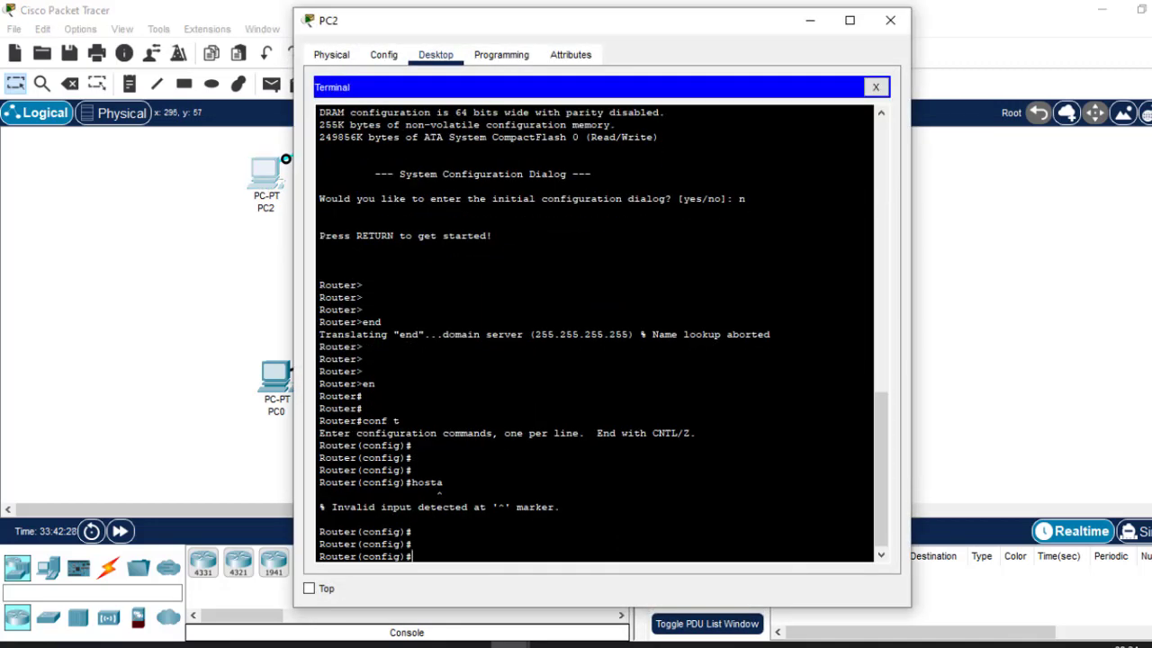
type("host")
key("Tab")
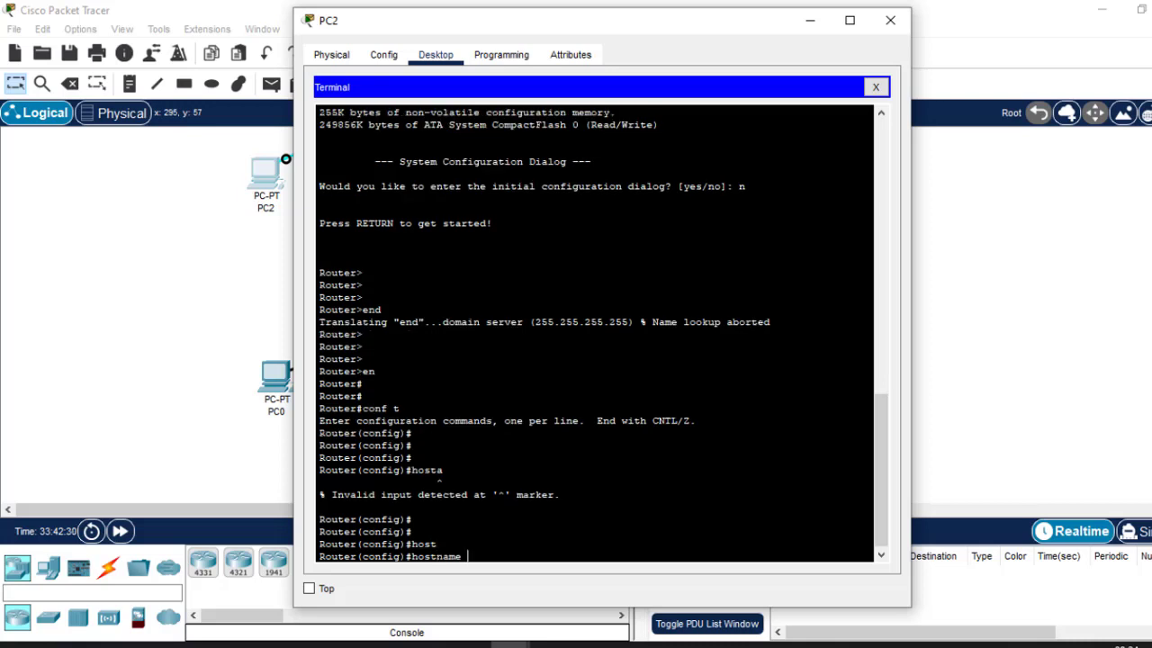
type("Test-R1")
key("Return")
key("Return")
key("Return")
key("Return")
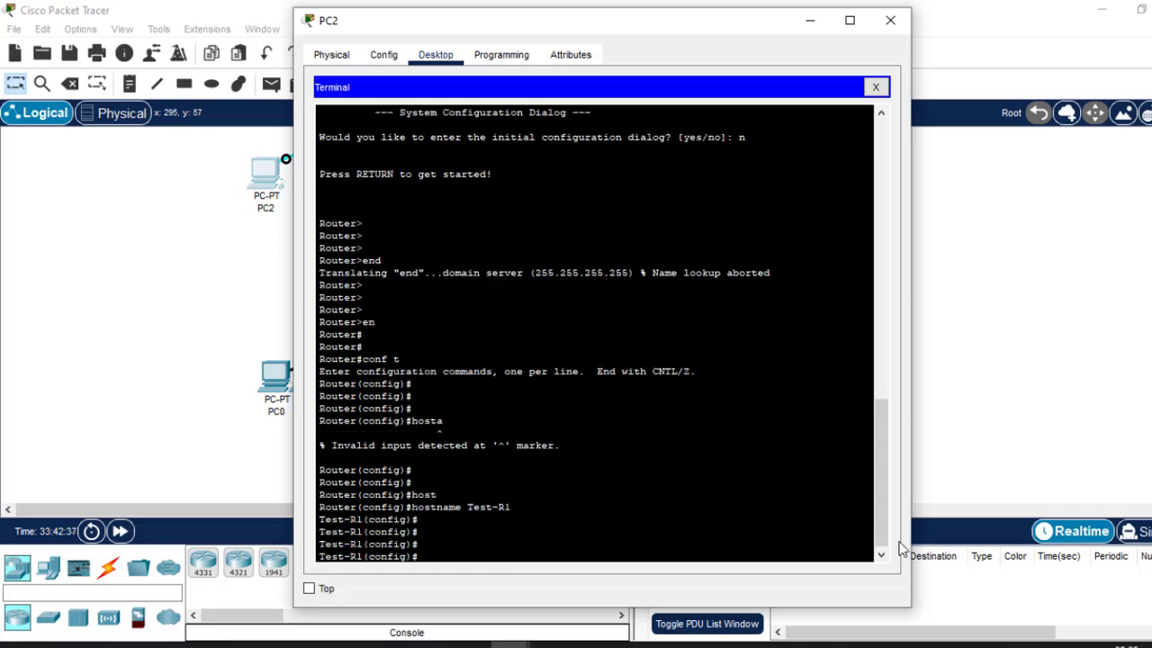
mouse_move(907, 644)
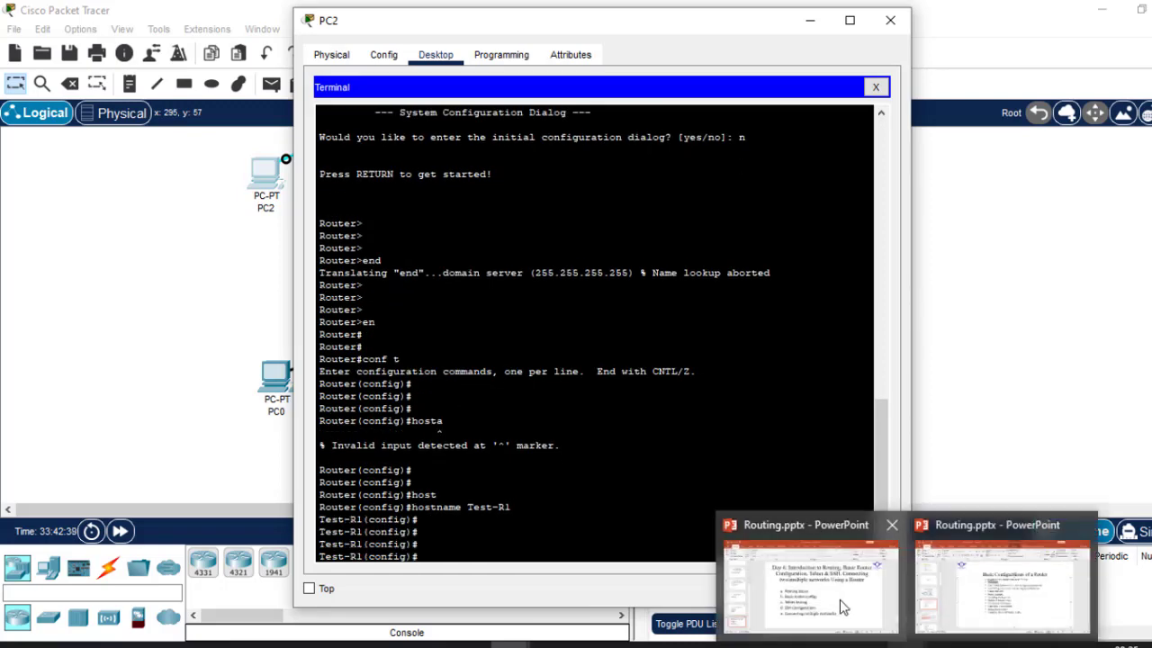
mouse_move(995, 603)
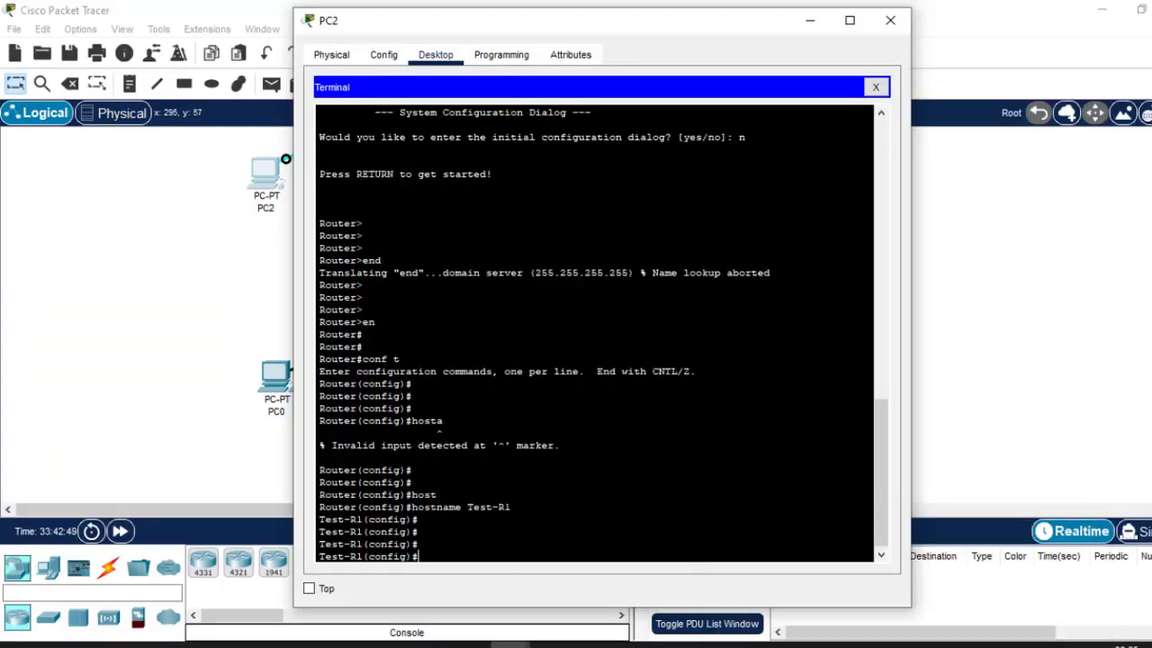
Enter 'line console 0' to reach Test-R1(config-line)#, then highlight 'console 0' in the output.
type("line con")
key("Tab")
type("0")
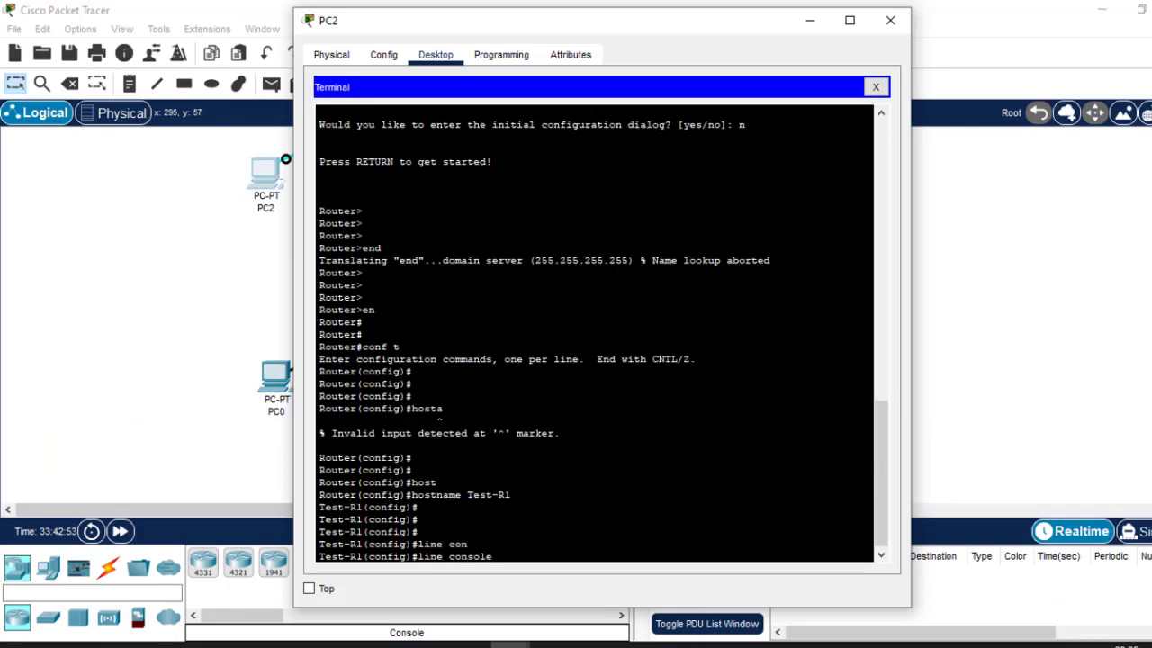
key("Return")
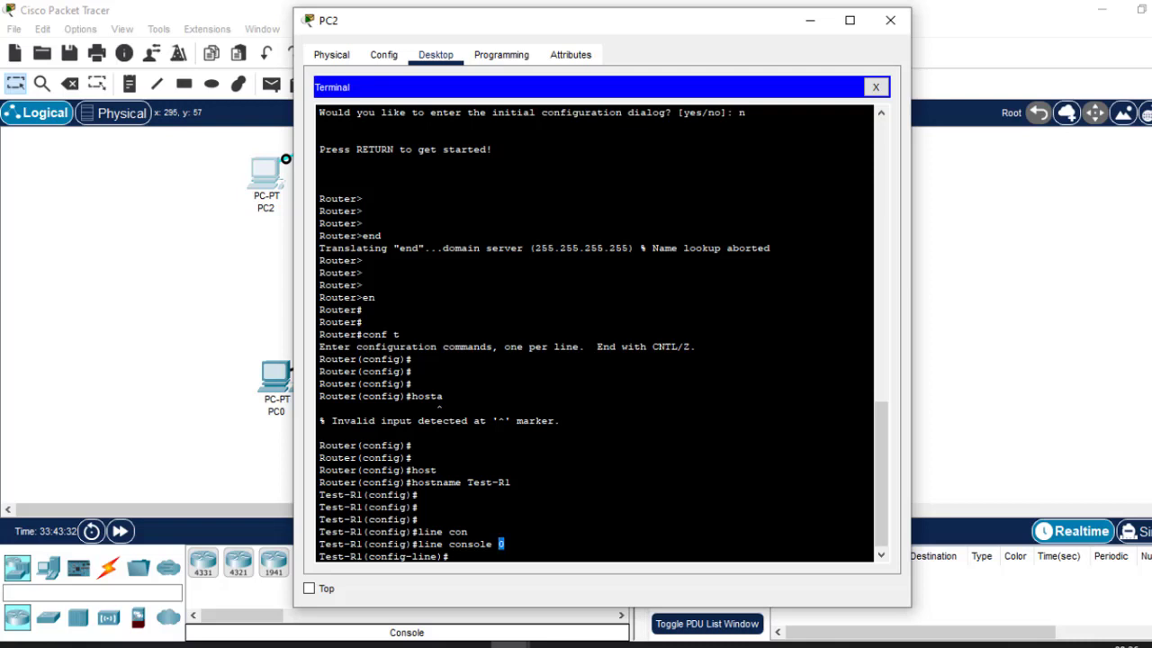
left_click(504, 545)
left_click_drag(504, 545, 449, 545)
Give the console line a password and require login on it.
key("Return")
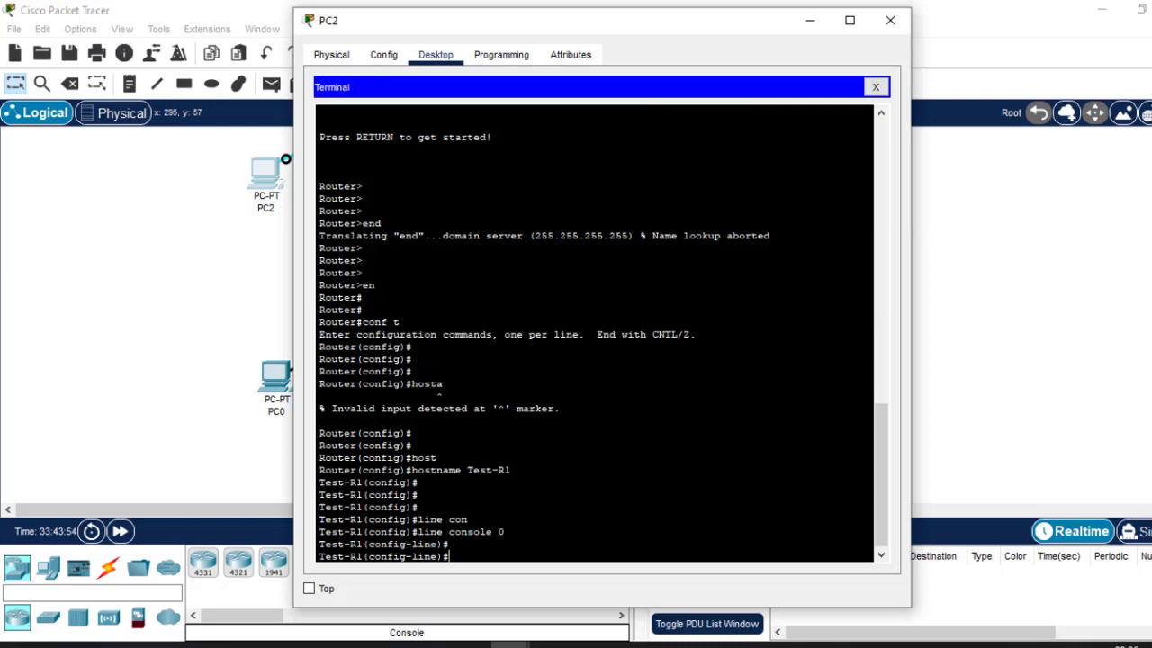
key("Return")
type("pas")
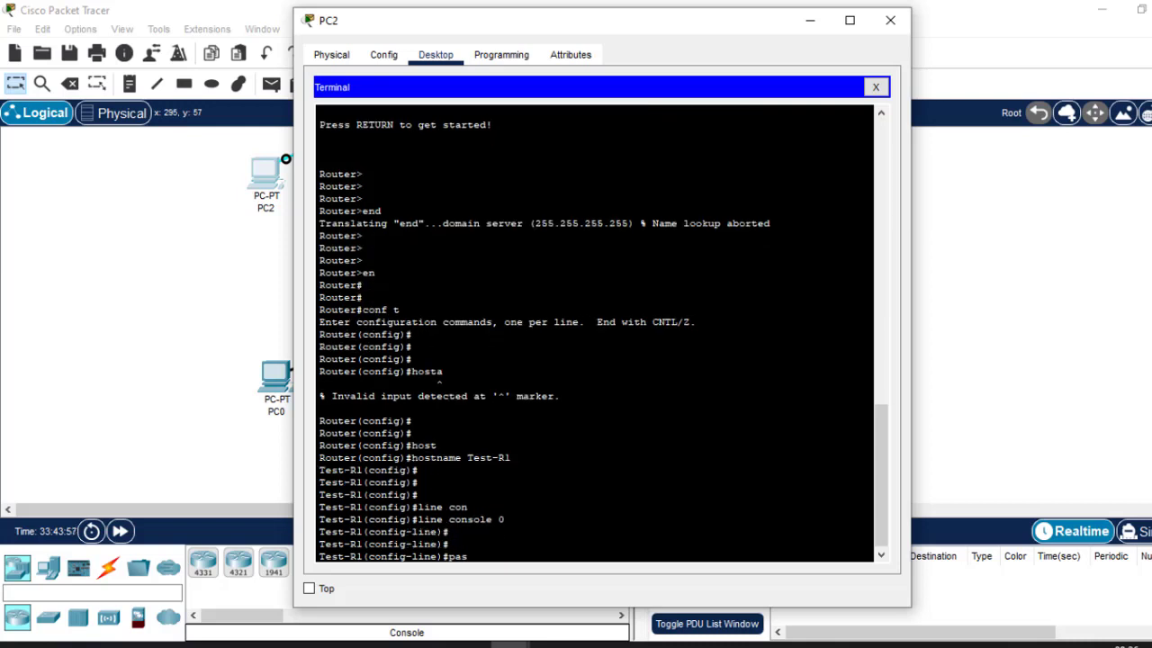
key("Tab")
type("ci")
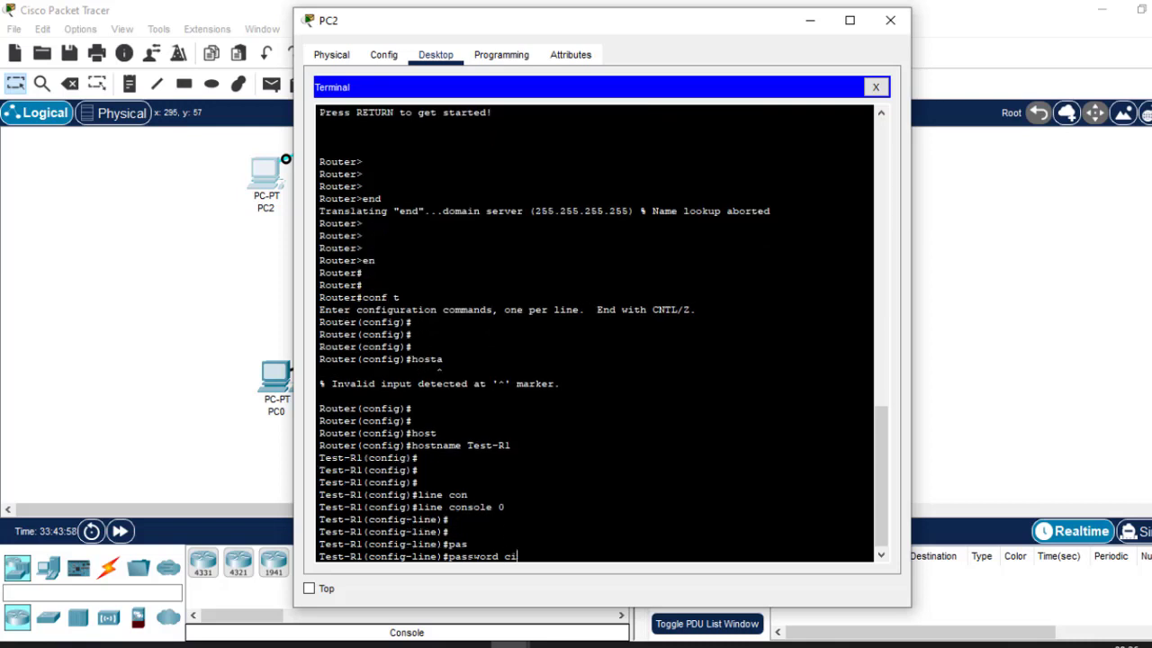
type("sco")
key("Return")
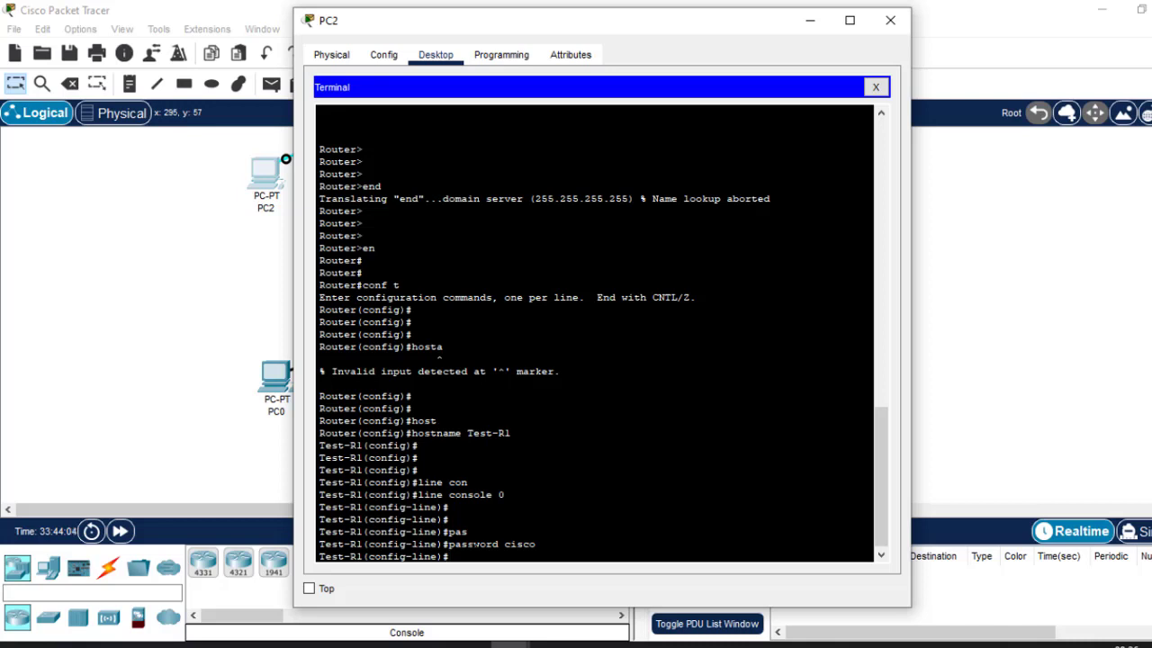
type("login")
key("Return")
key("Return")
key("Return")
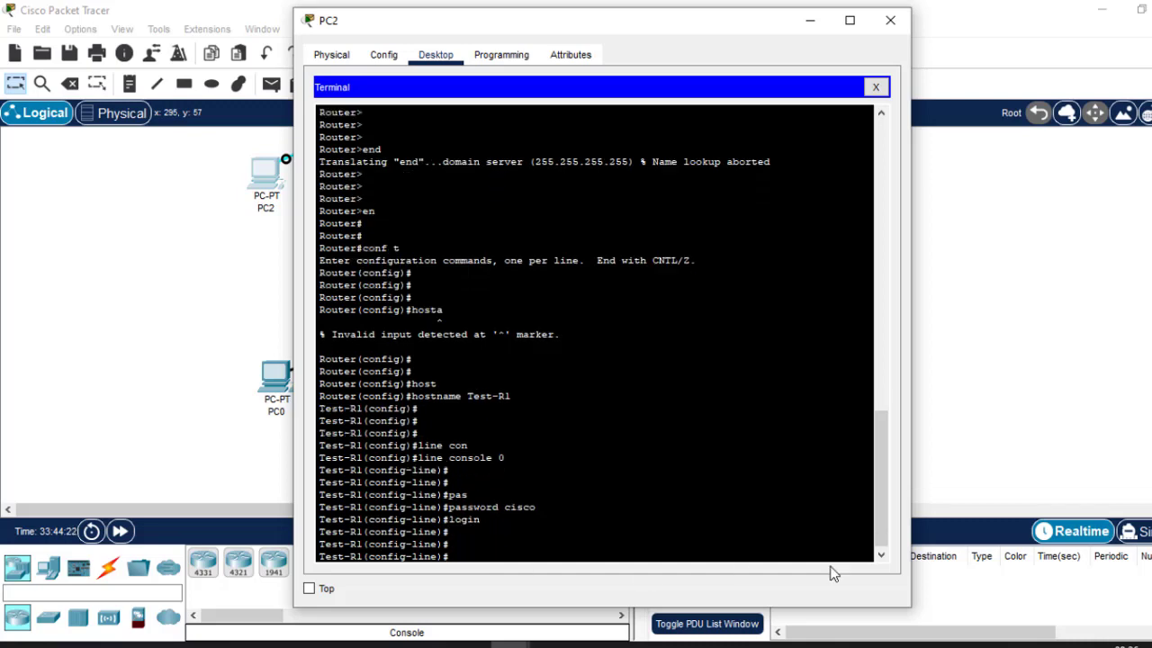
Set the console line exec-timeout to 5 minutes and start entering logging synchronous.
mouse_move(905, 641)
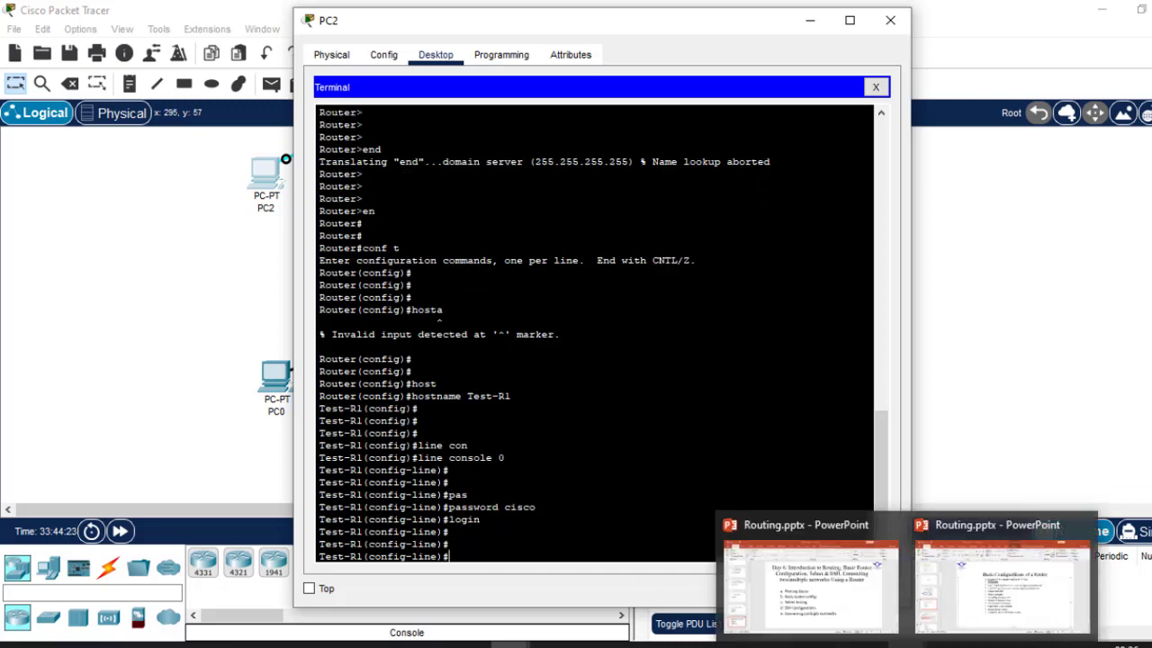
left_click(975, 569)
type("ex")
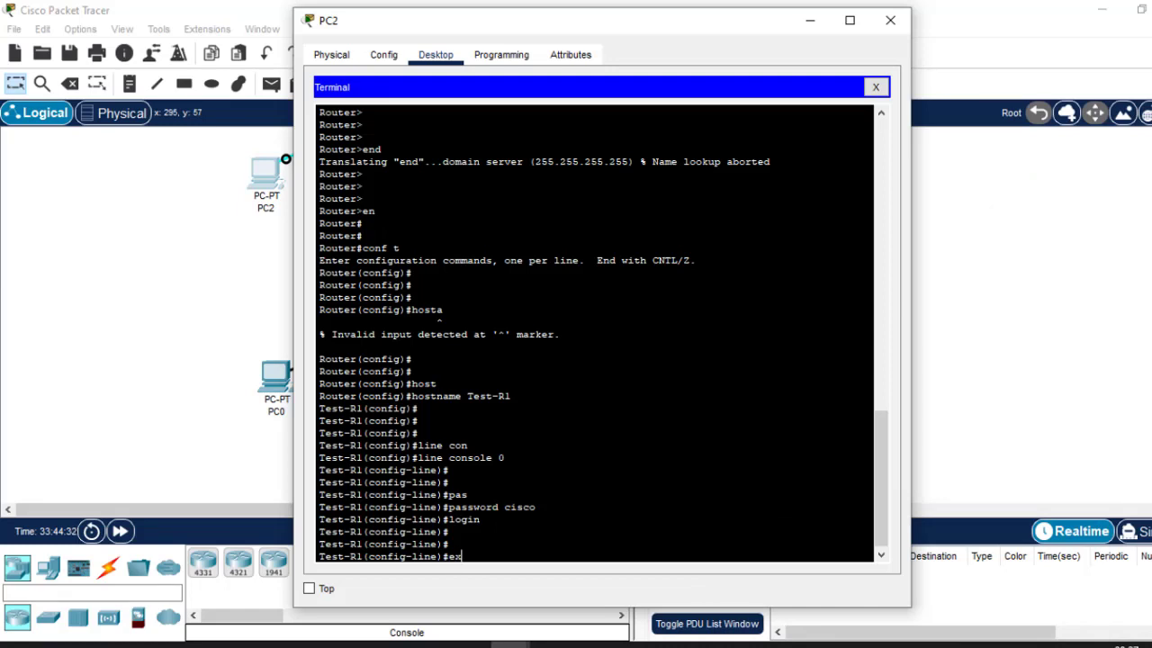
type("e")
key("Tab")
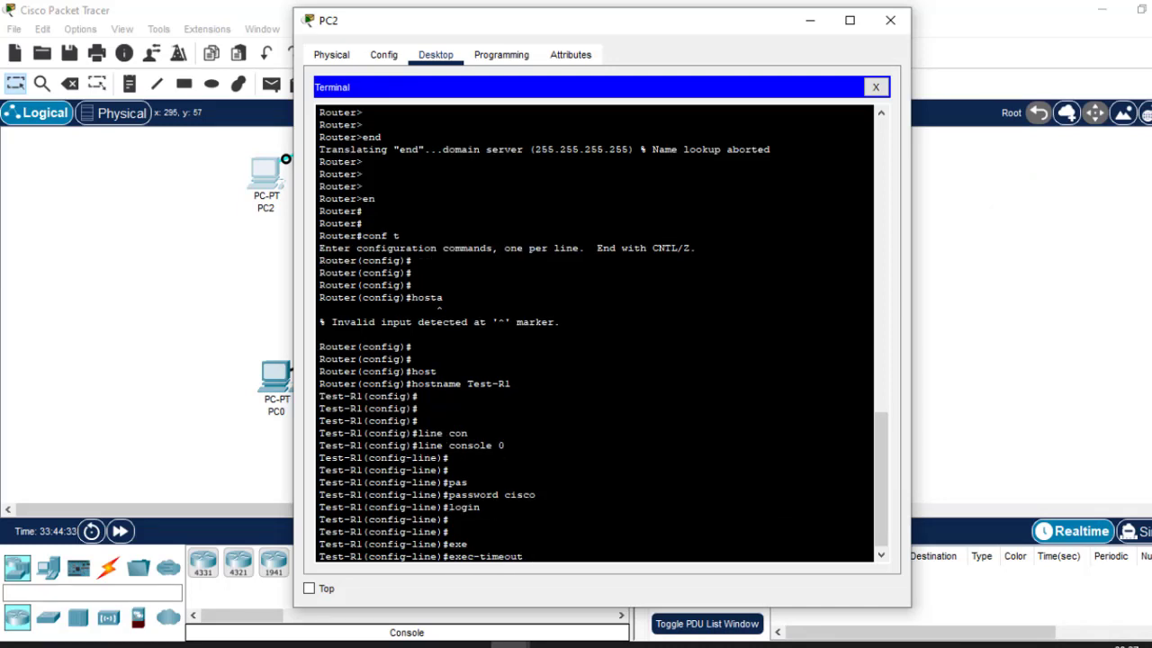
type("5")
key("Return")
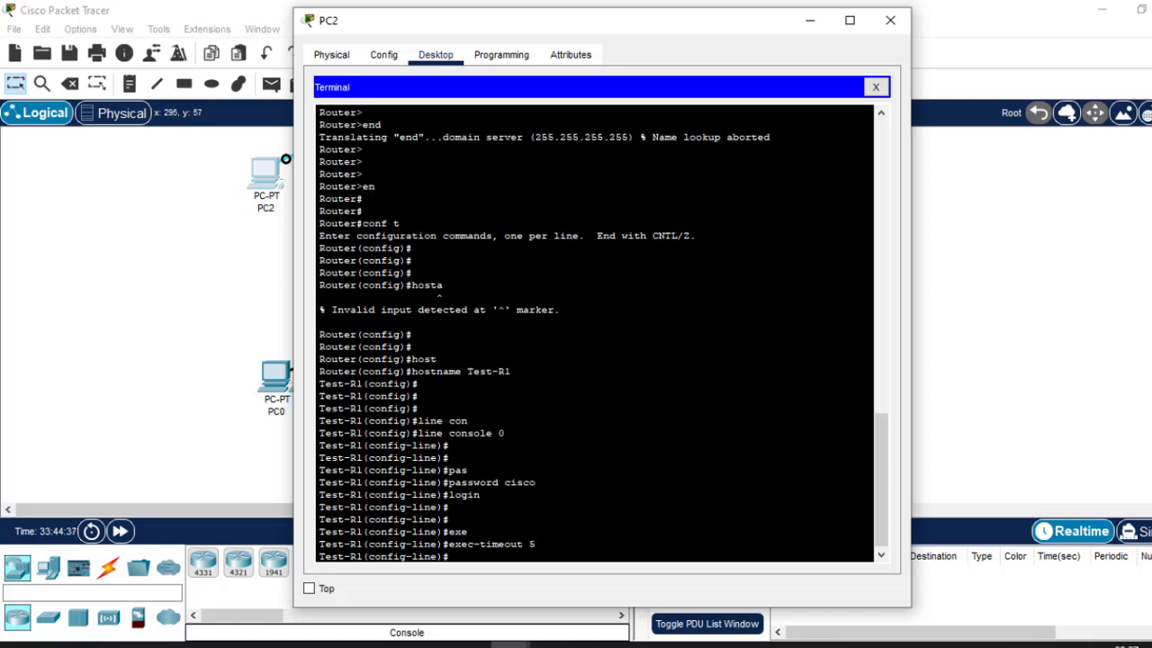
type("logging sy")
Enable logging synchronous on the console line, exit, and enter line vty 0 15.
key("Tab")
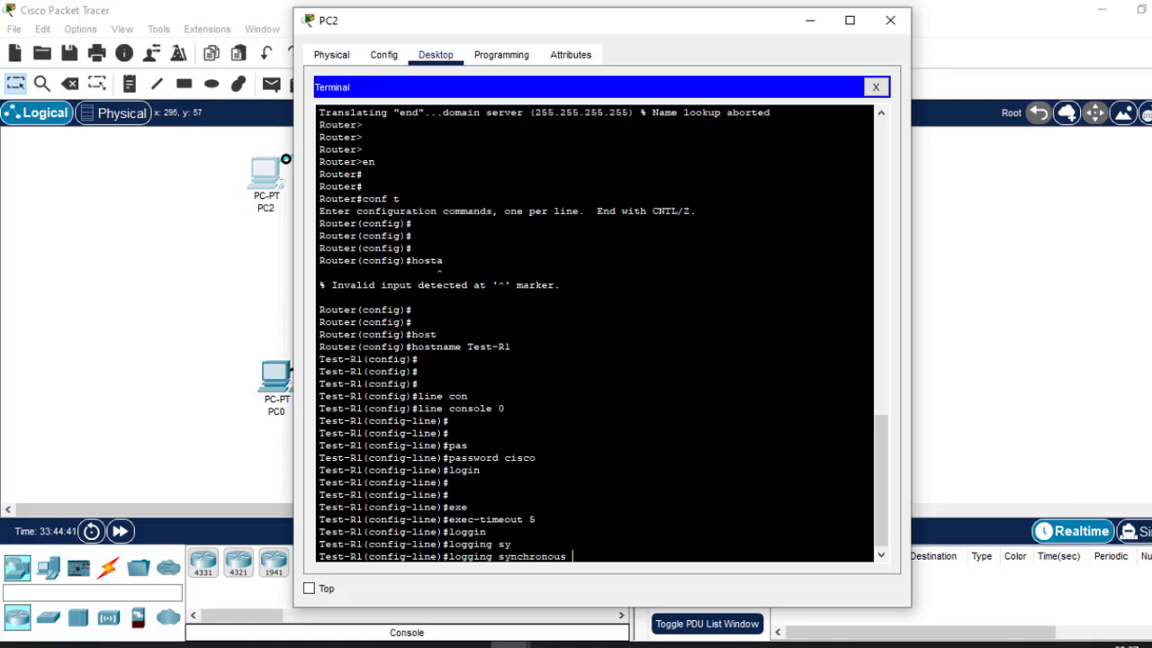
key("Return")
type("ex")
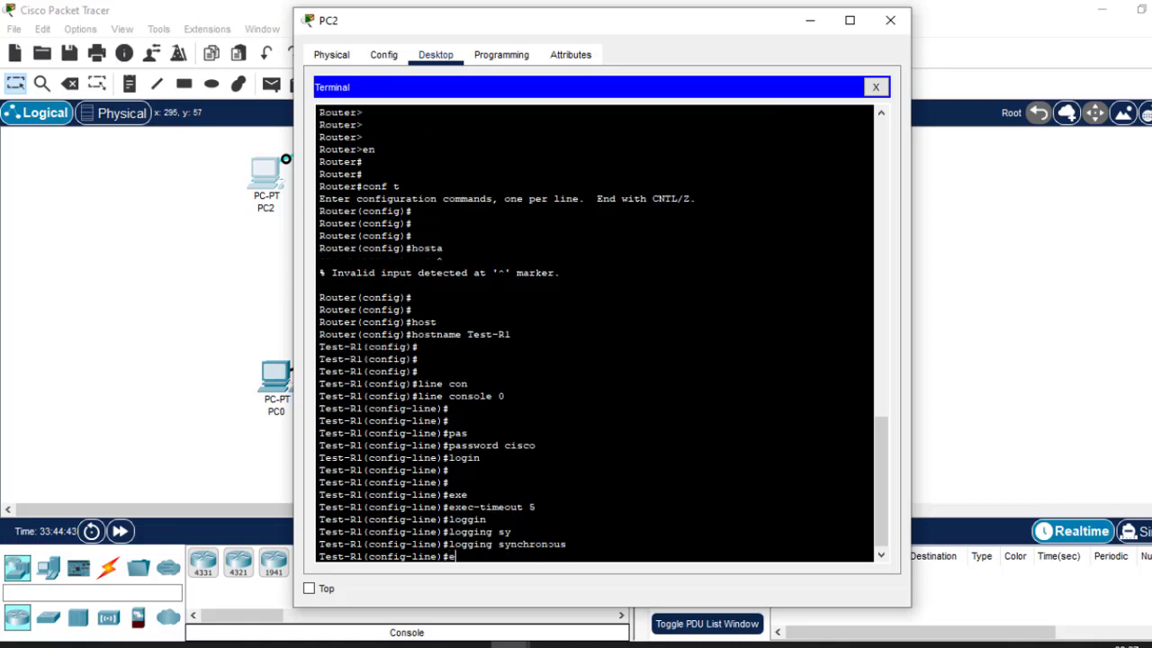
key("Return")
key("Return")
key("Return")
type("exit")
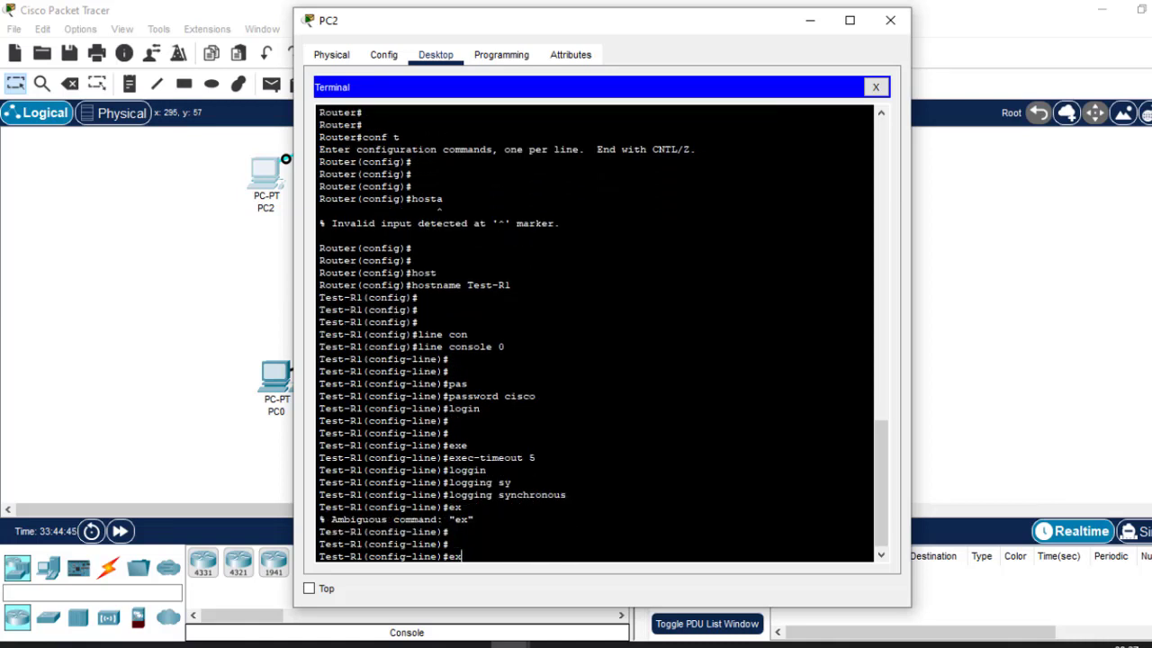
key("Return")
key("Return")
key("Return")
key("Return")
key("Return")
key("Return")
key("Return")
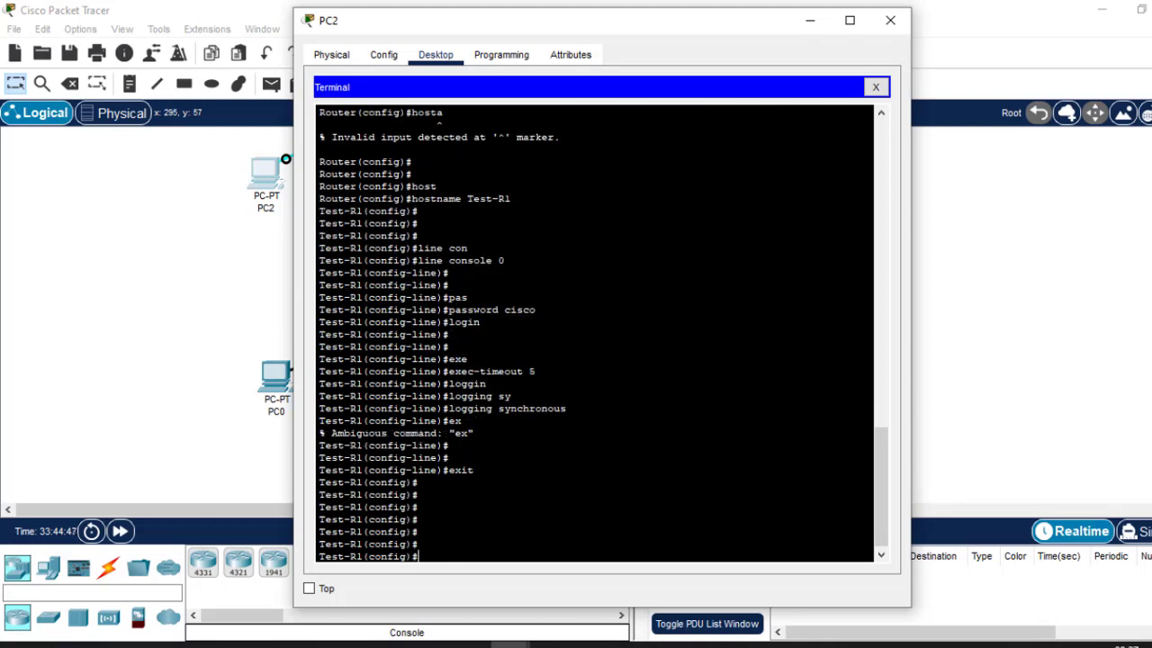
type("line vty 0 15")
key("Return")
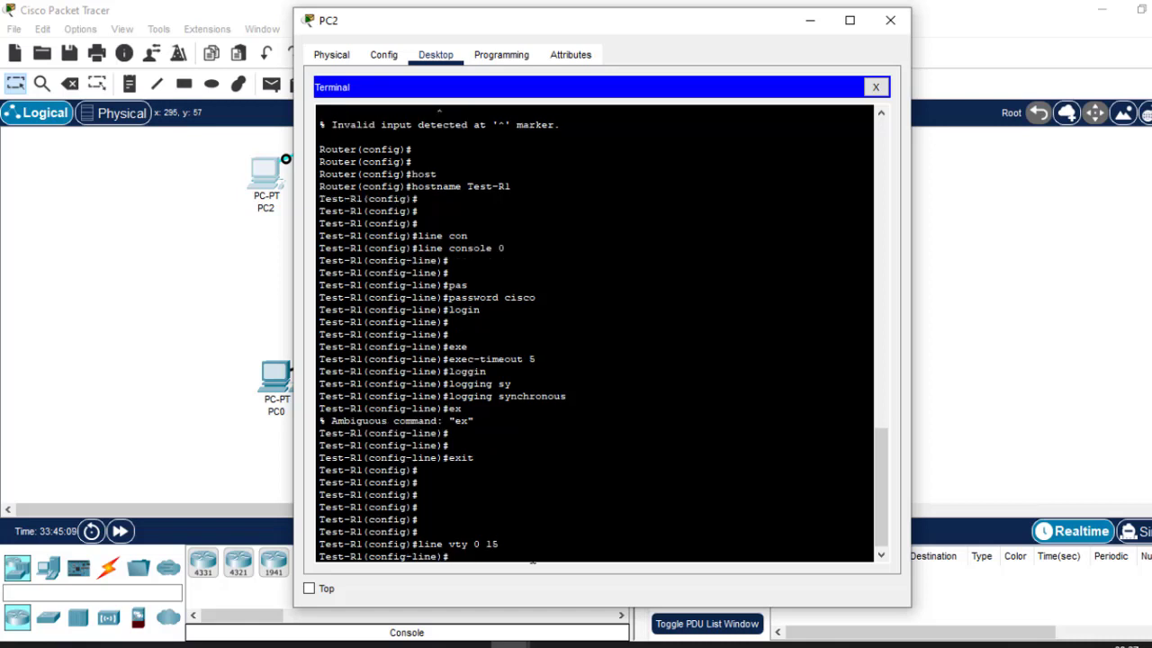
Give the vty 0 15 lines a password and require login.
type("pas")
type("s")
key("Tab")
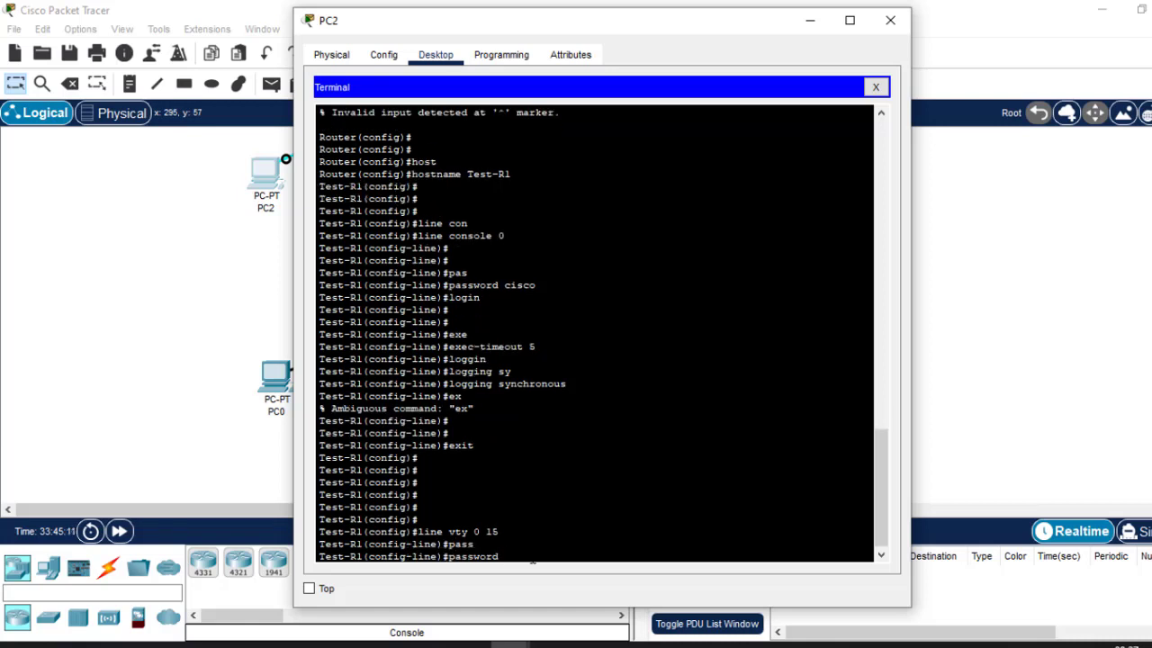
type("cisco")
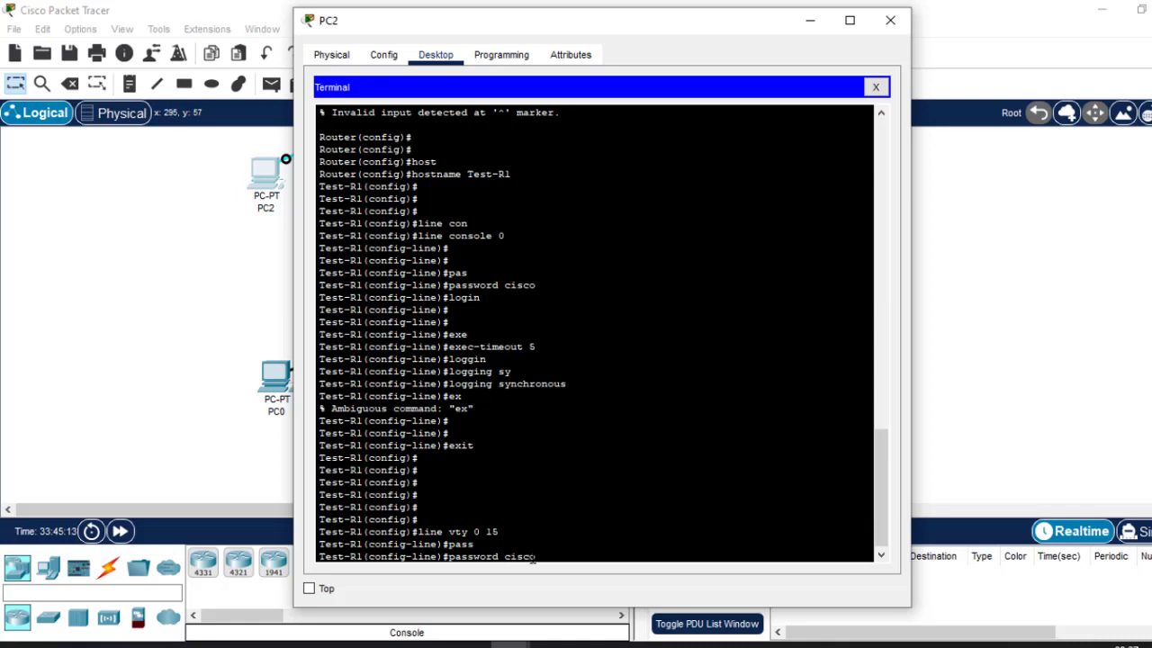
key("Return")
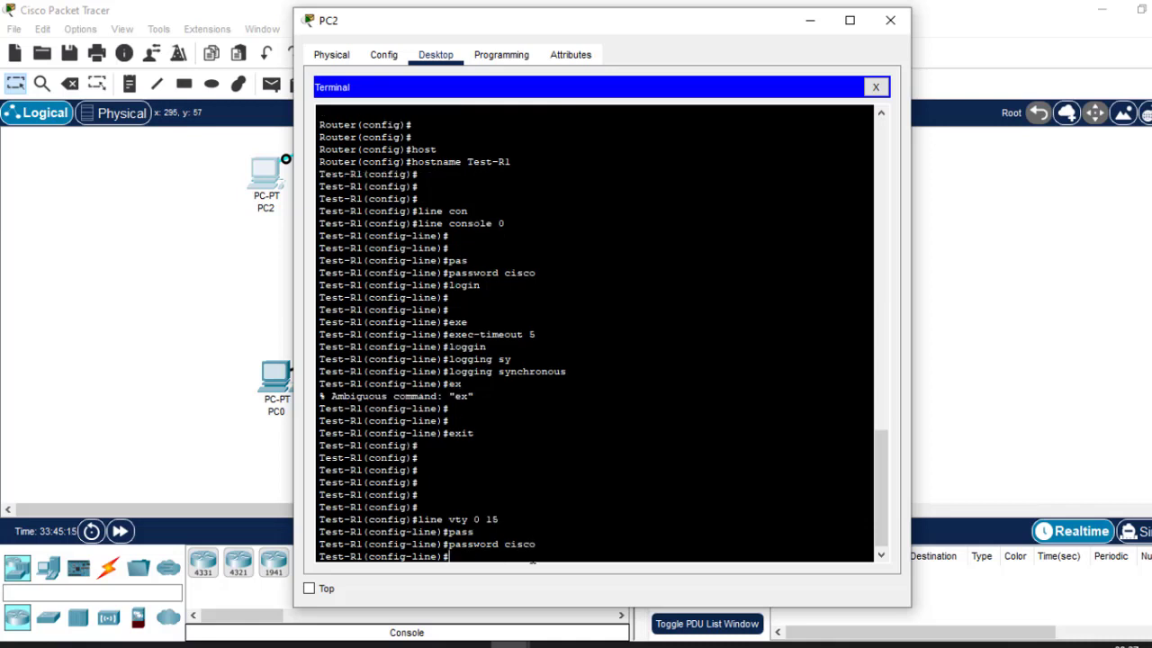
type("login")
key("Return")
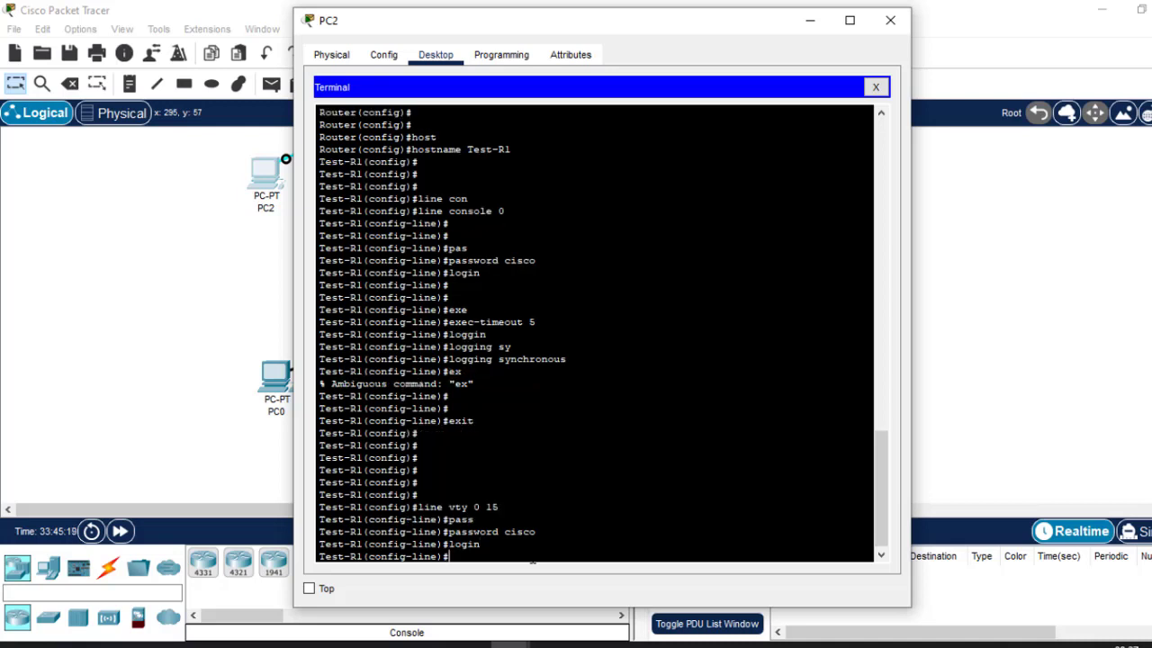
key("Return")
key("Return")
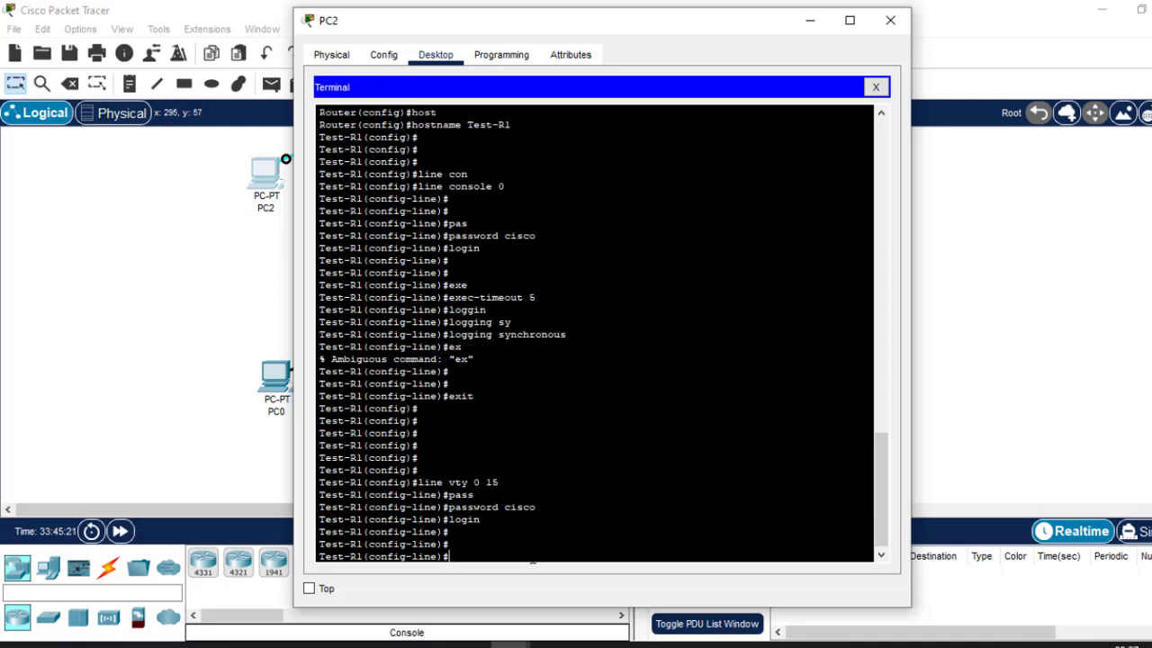
Add exec-timeout 5 and logging synchronous to the vty lines.
type("x")
key("Tab")
key("BackSpace")
type("exe")
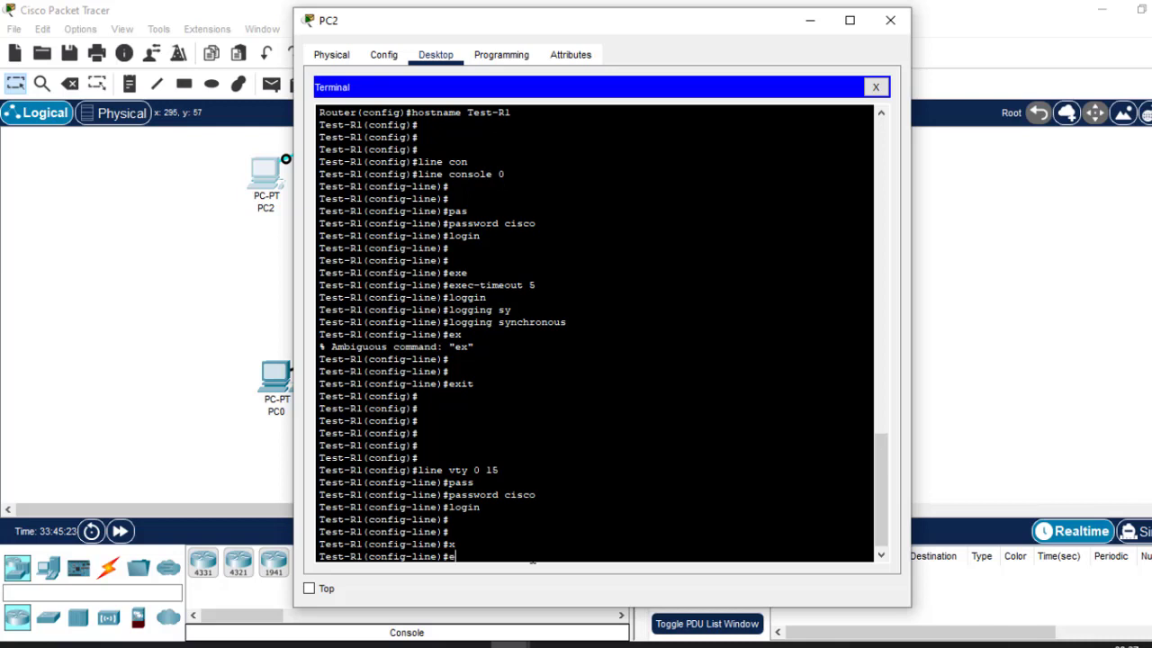
key("Tab")
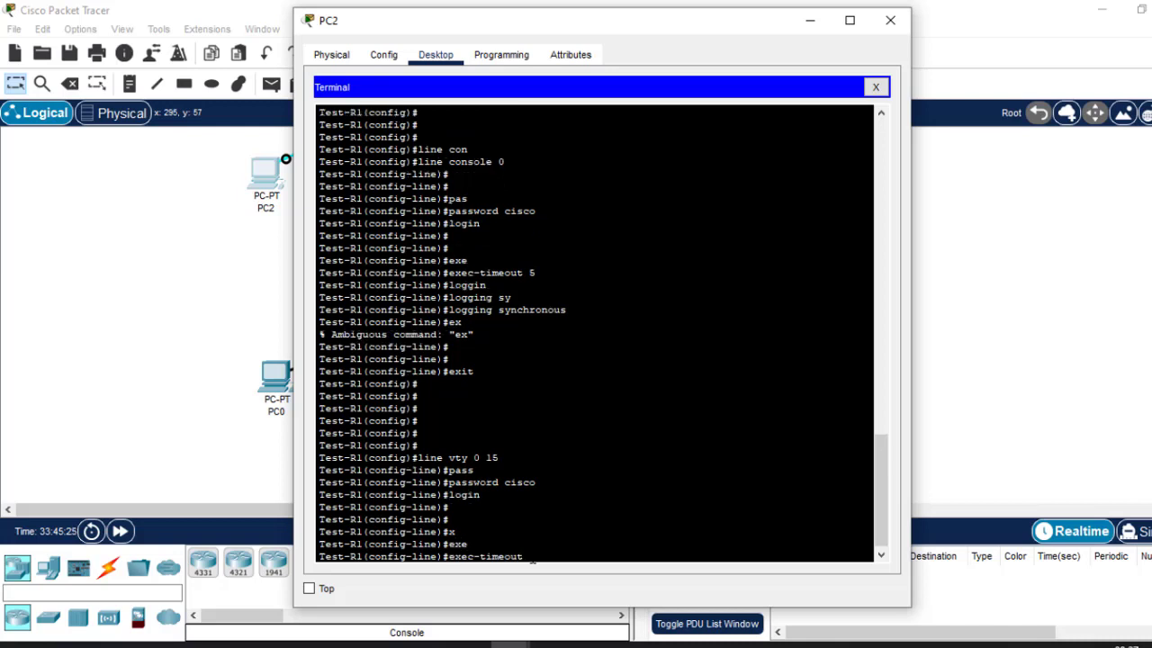
type("5")
key("Return")
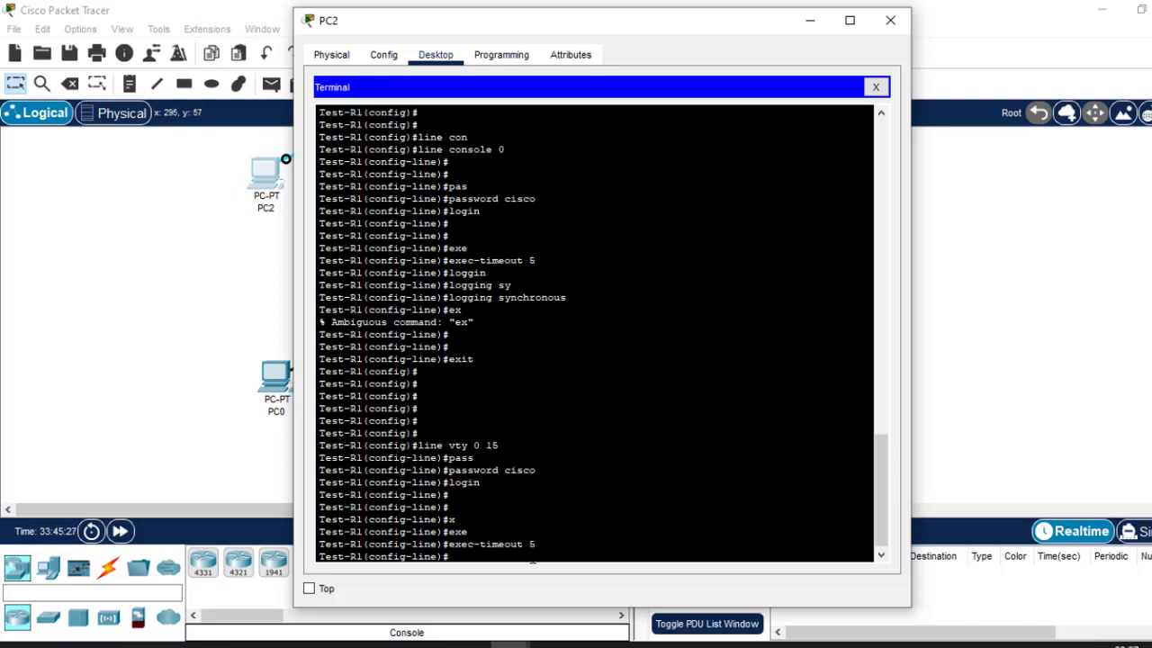
type("logg")
key("Tab")
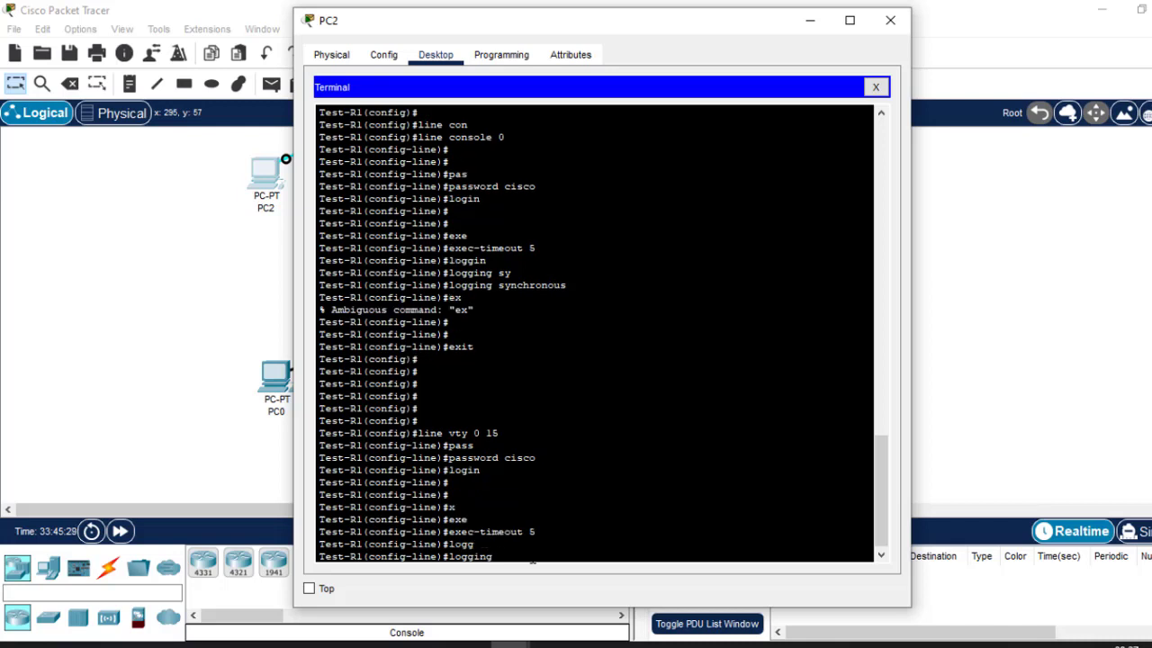
type("sy")
key("Tab")
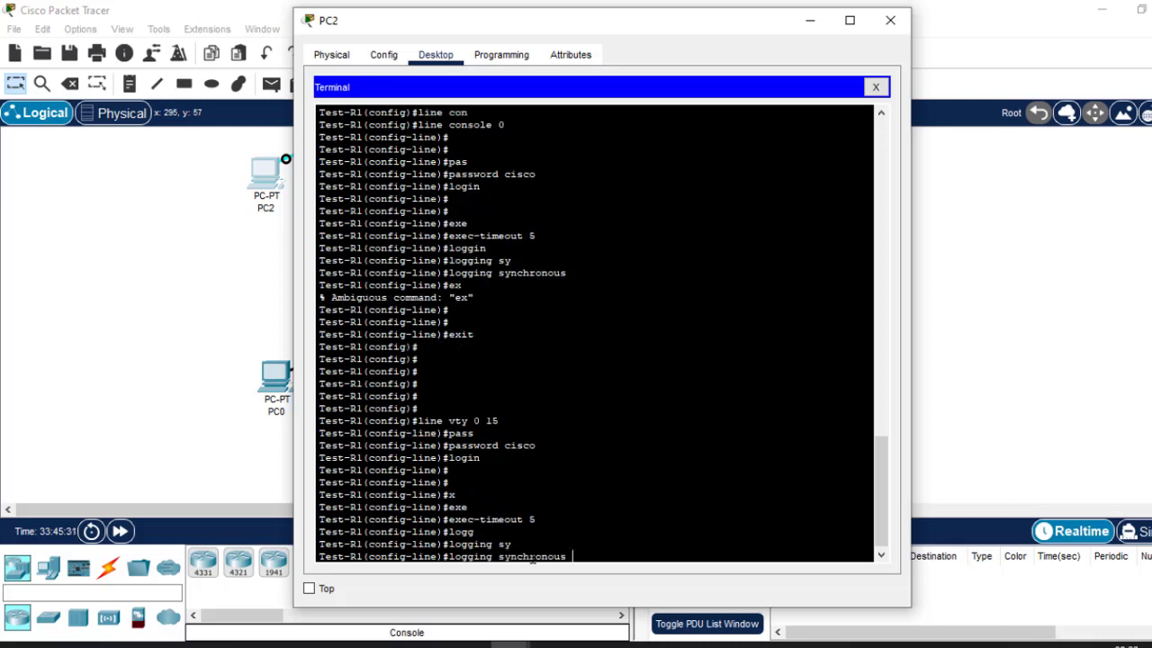
key("Return")
Exit to global configuration and bring up the Routing.pptx slides for reference.
type("exit")
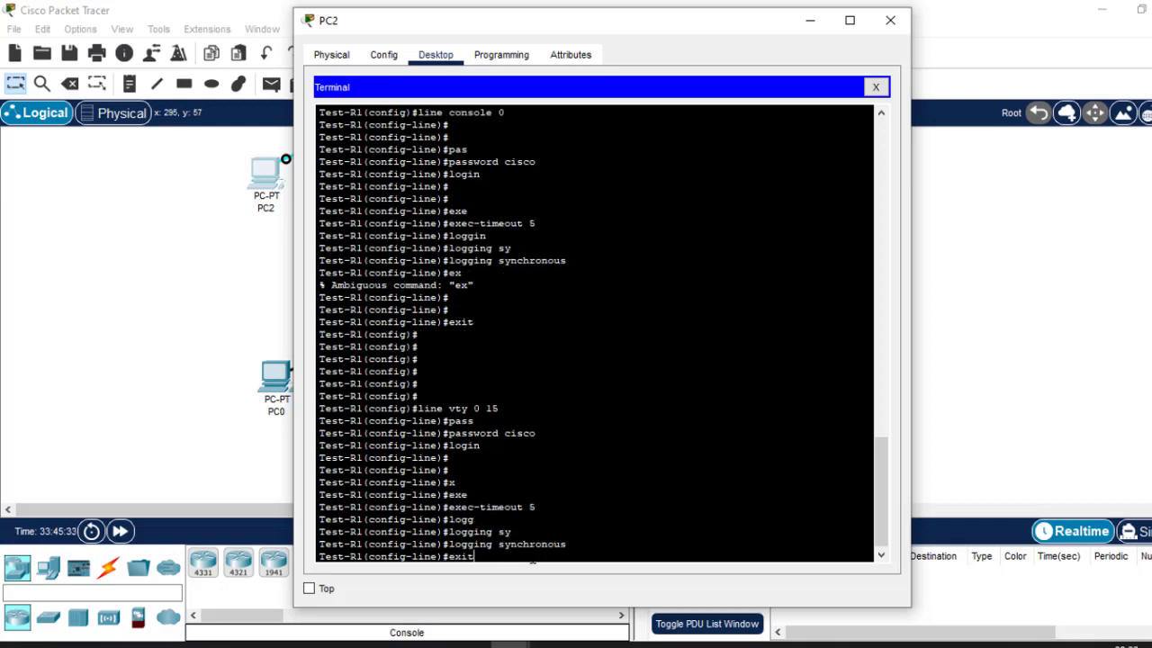
key("Return")
key("Return")
key("Return")
key("Return")
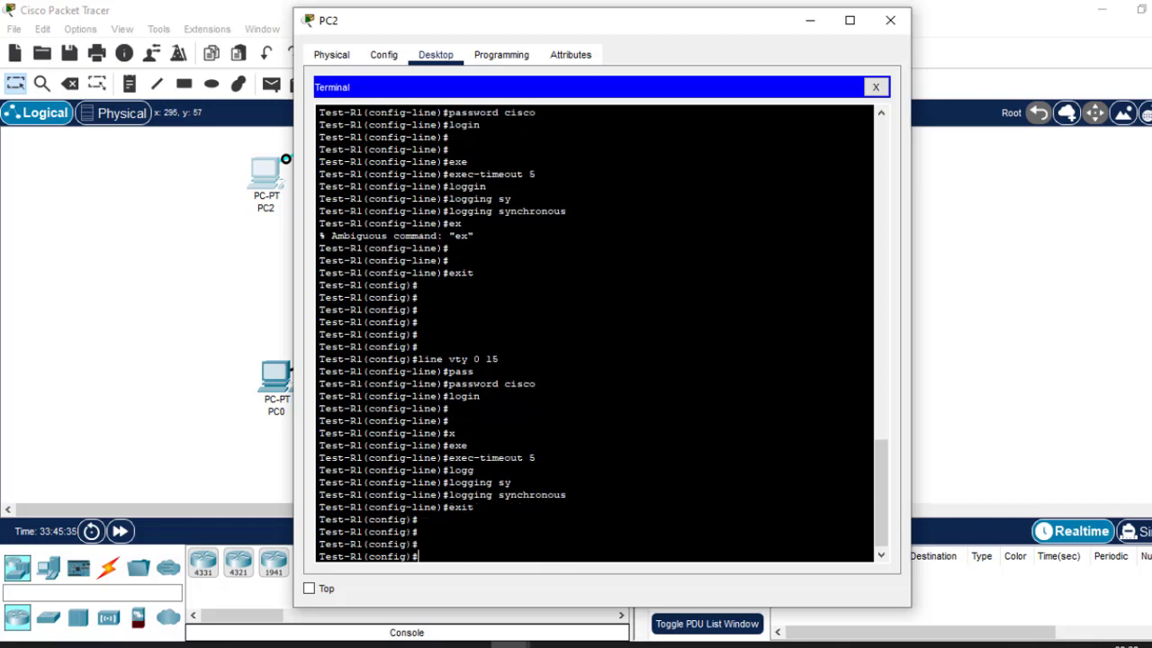
mouse_move(907, 644)
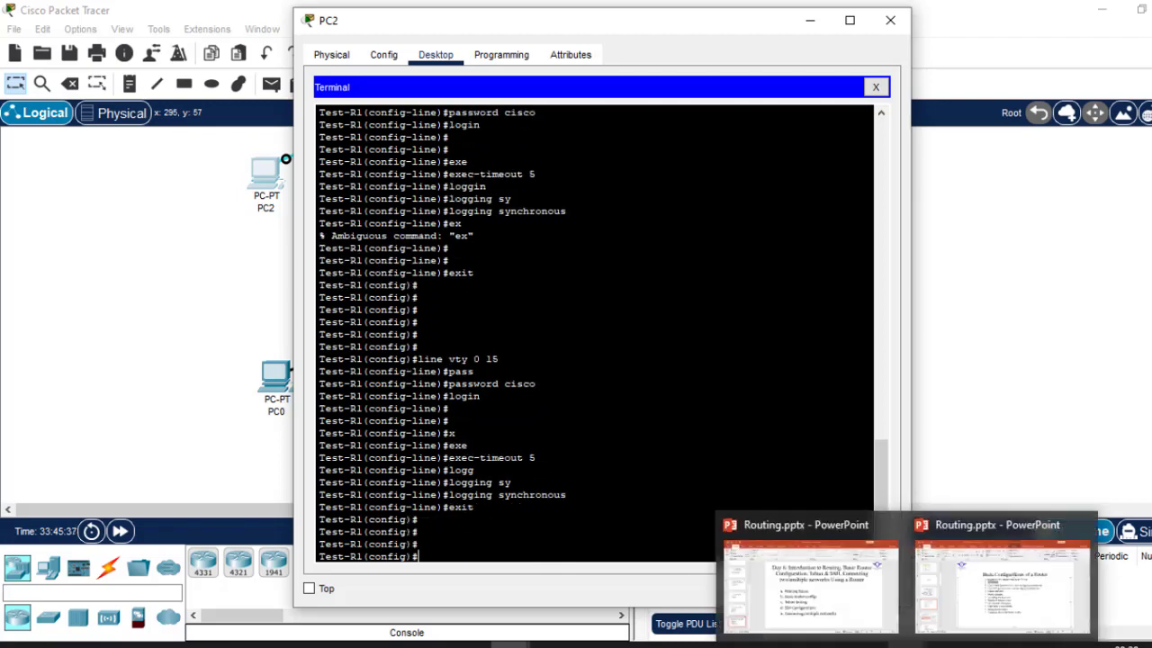
left_click(988, 571)
Enter 'enable password' with a password at Test-R1(config)# to protect privileged mode.
type("ena")
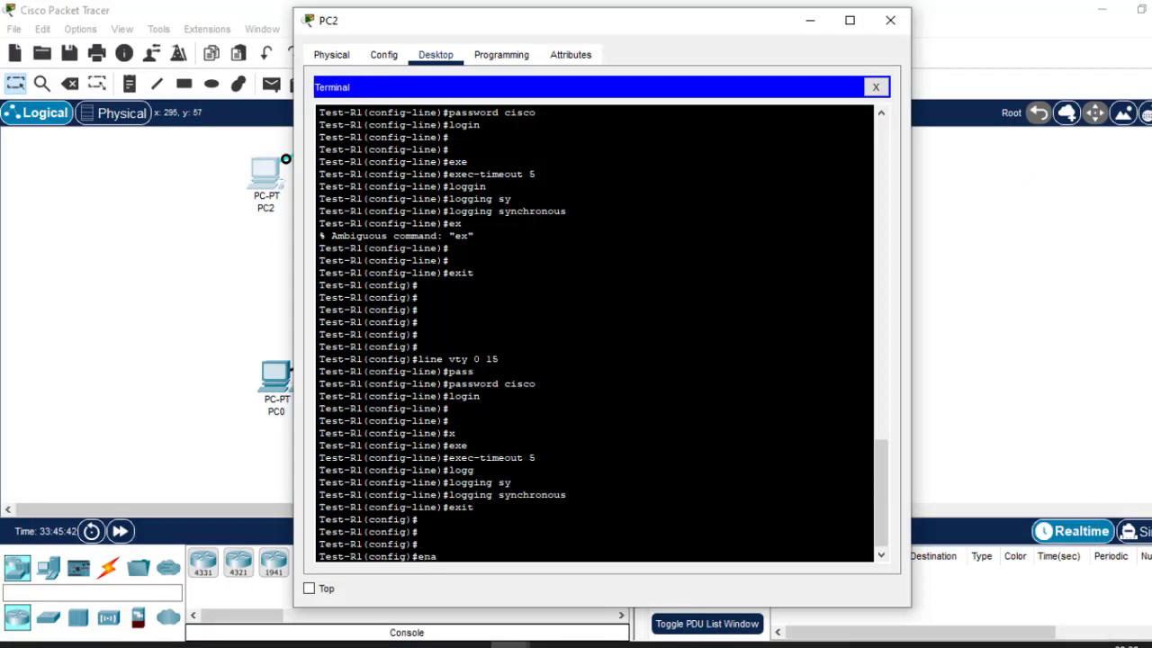
key("Tab")
type("p")
key("Tab")
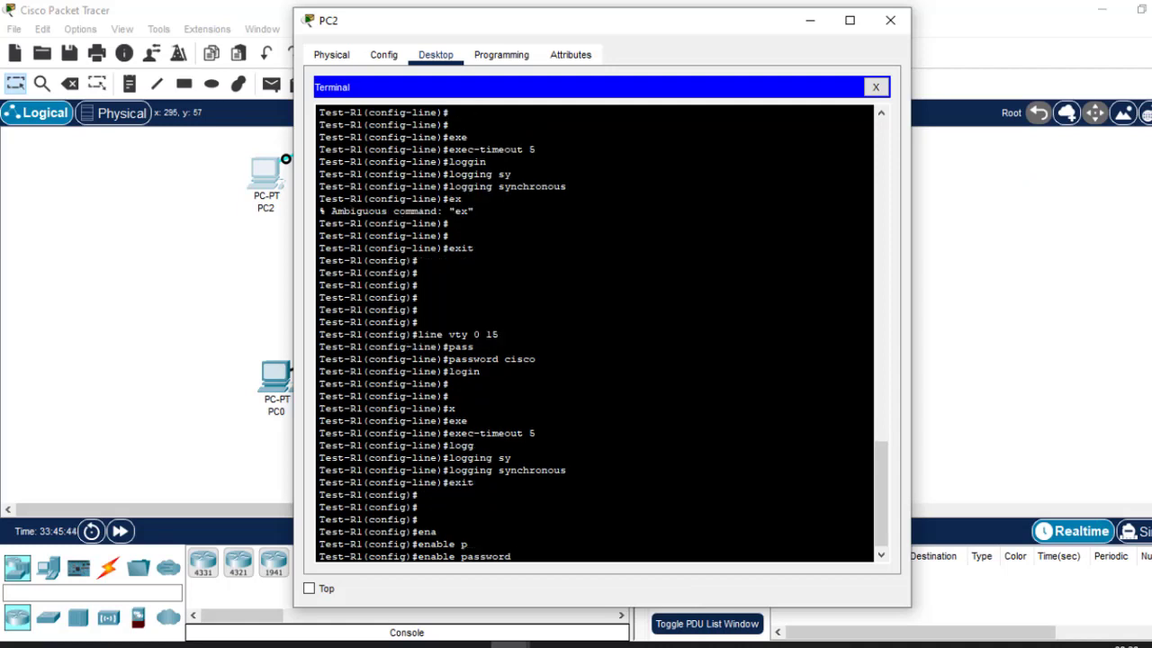
type("cisco")
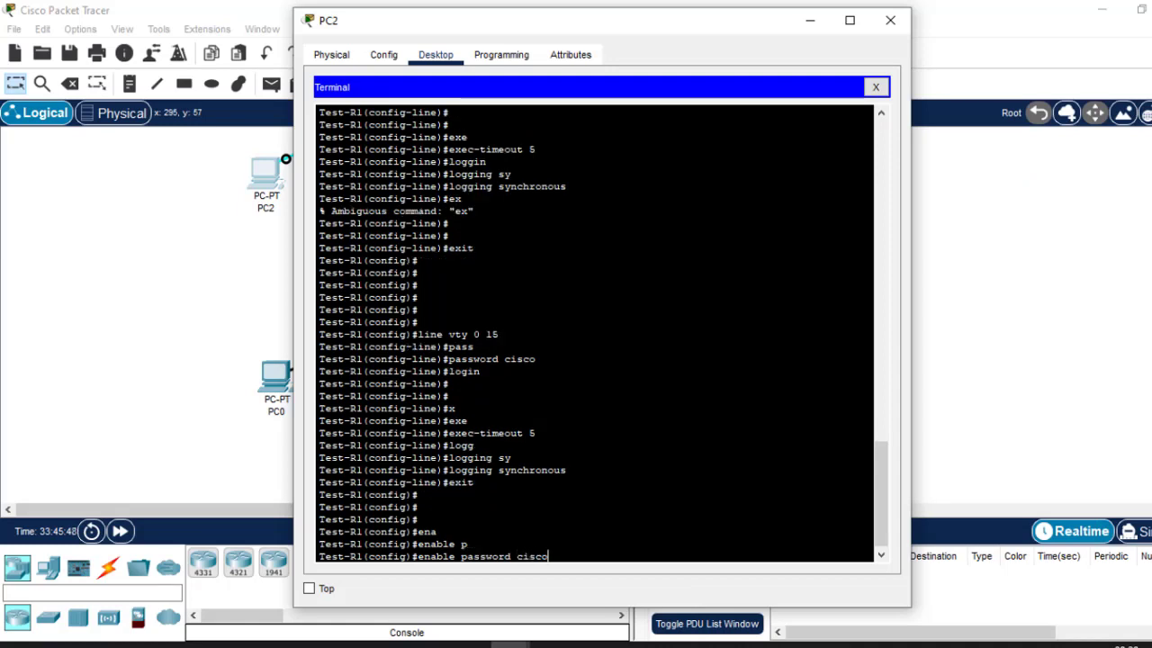
key("Return")
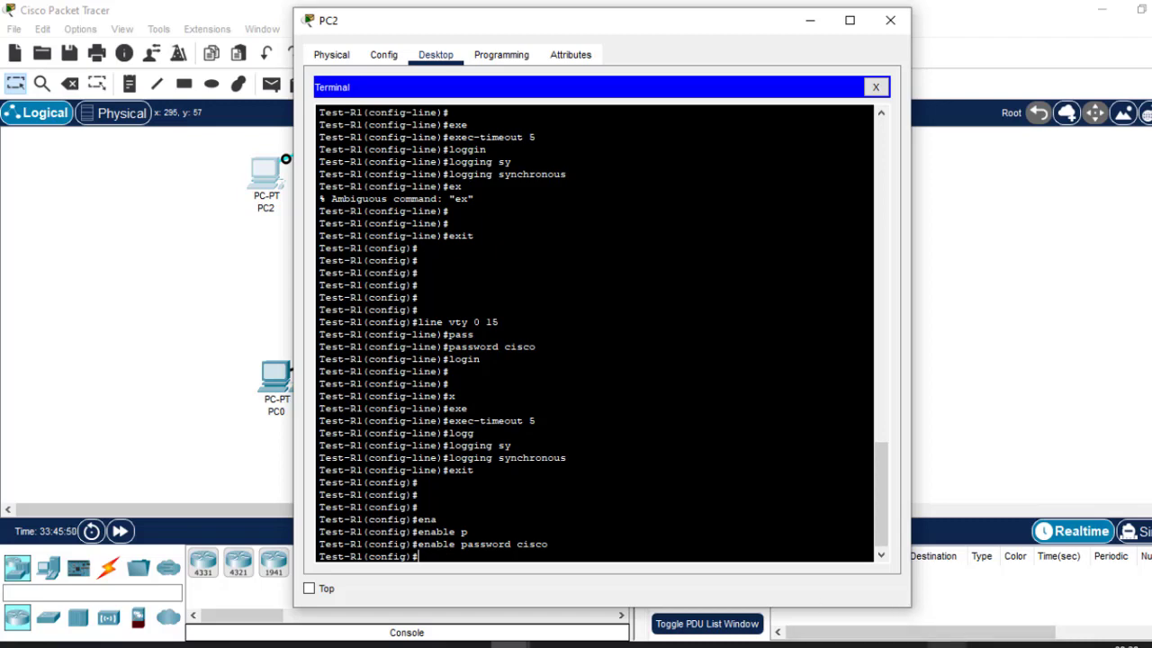
mouse_move(911, 644)
Enter banner motd with # delimiters around 'This is test Router.'.
key("Return")
key("Return")
type("ba")
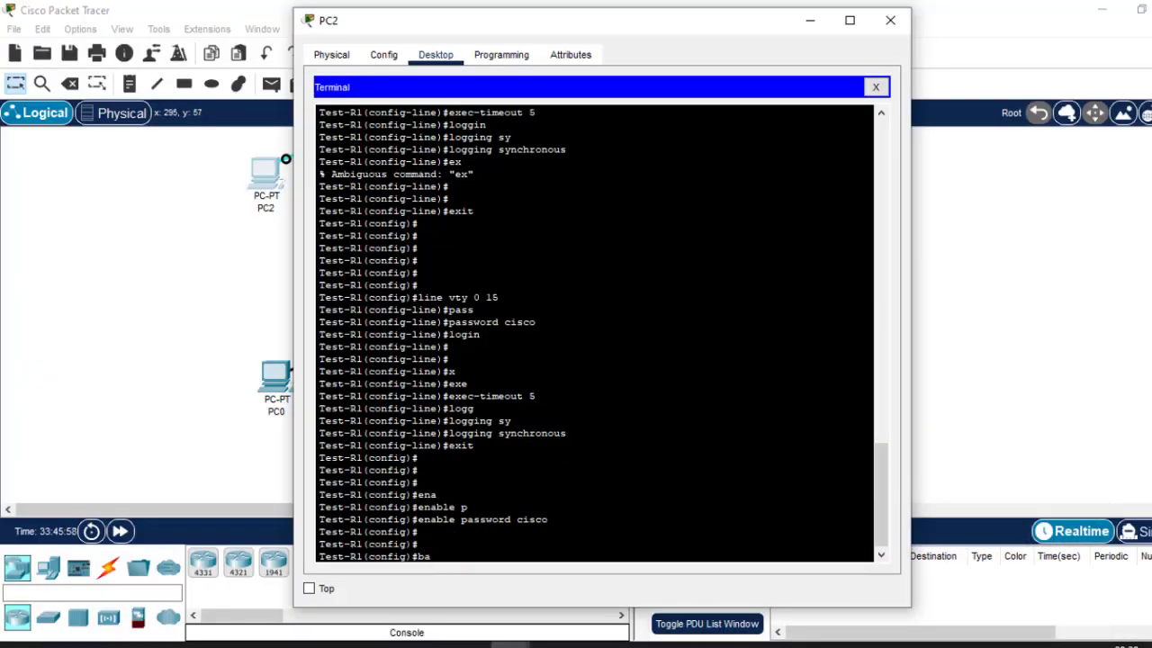
type("nne")
type("r motd ##")
key("Left")
type("This")
type(" is te")
type("st Rou")
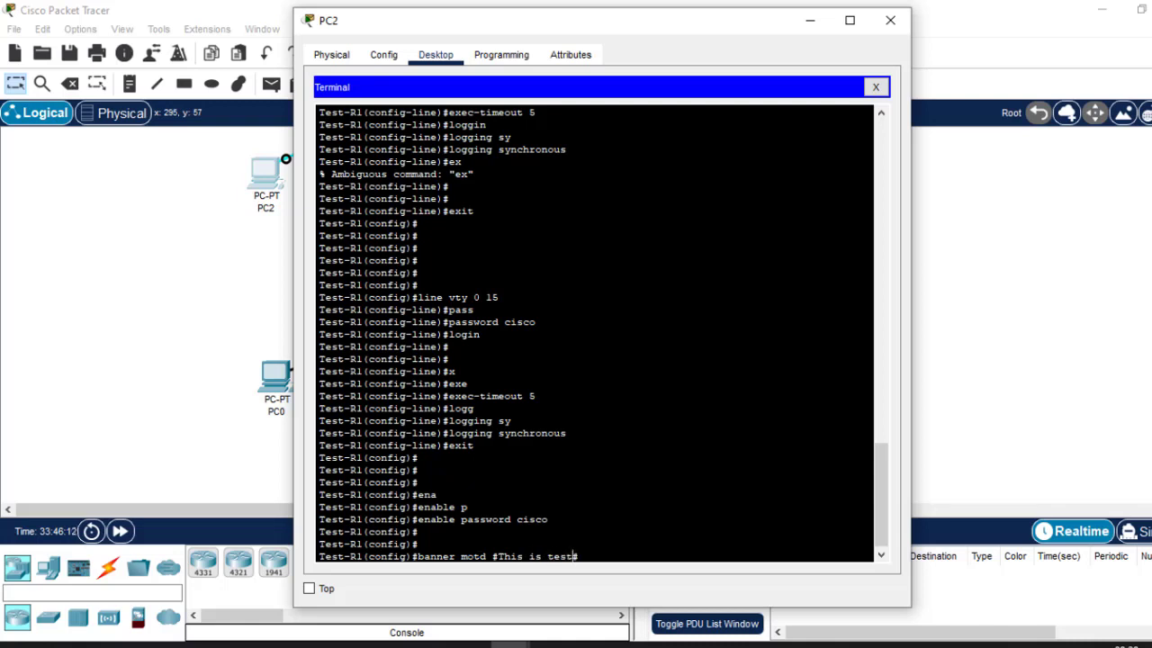
type("ter.#")
key("Return")
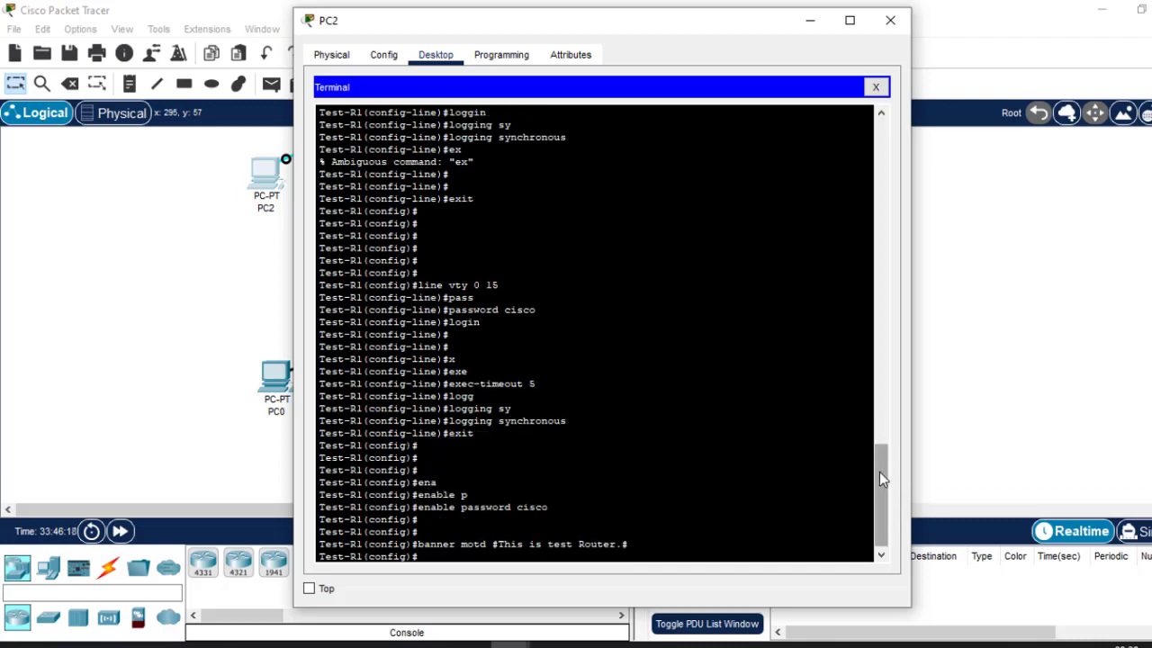
Scroll back and highlight the earlier line vty 0 15, exec-timeout 5 and logging synchronous commands.
left_click_drag(880, 476, 887, 504)
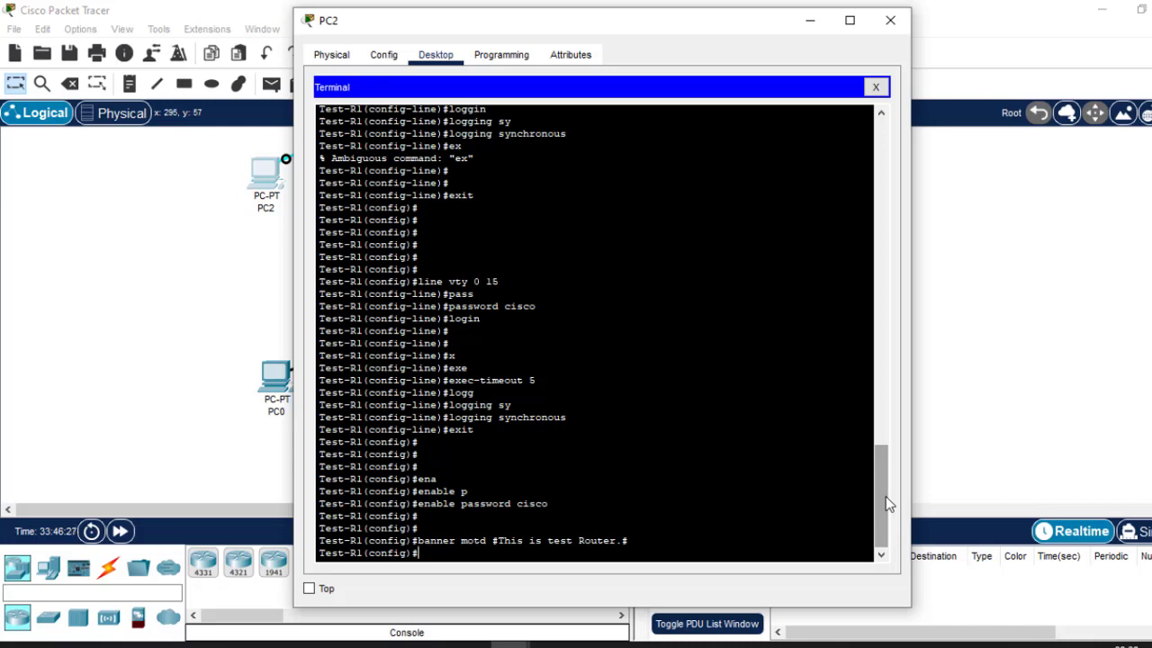
mouse_move(886, 504)
left_mouse_down()
mouse_move(889, 493)
mouse_move(885, 507)
left_mouse_up()
left_click_drag(418, 269, 474, 430)
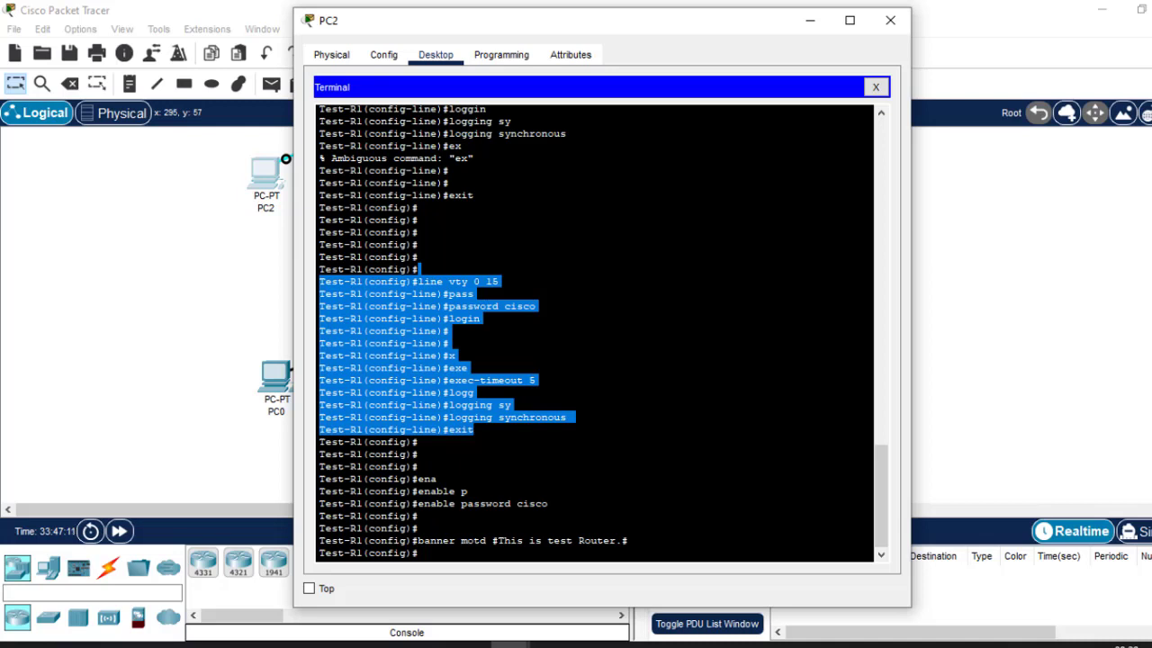
left_click(499, 281)
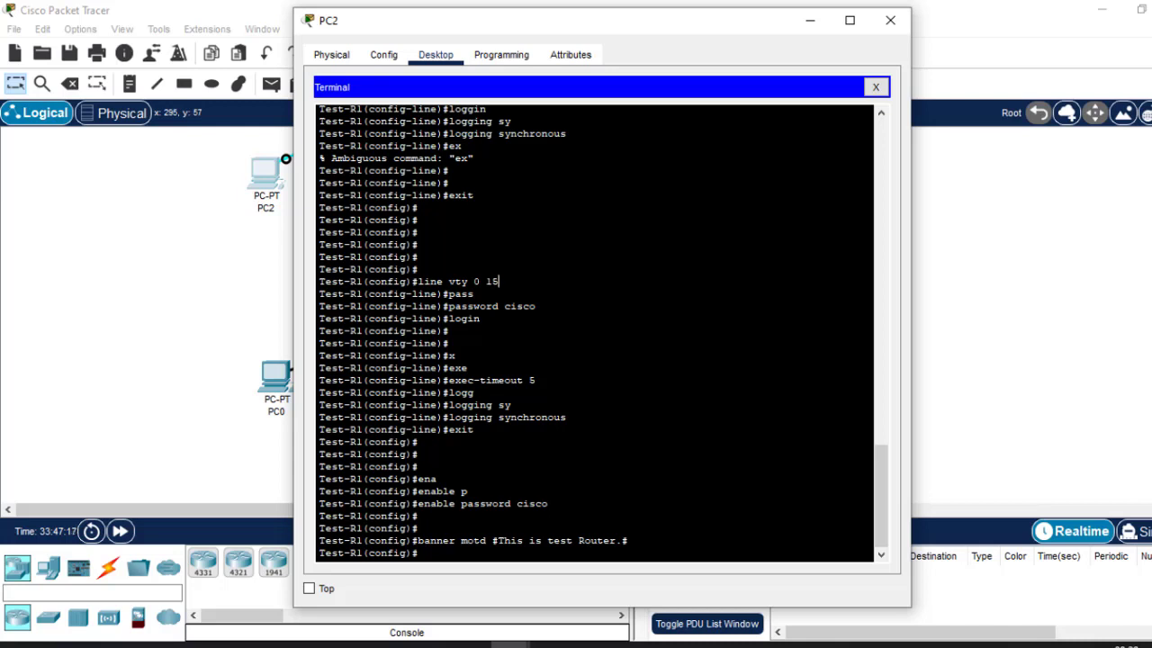
left_click_drag(572, 417, 456, 418)
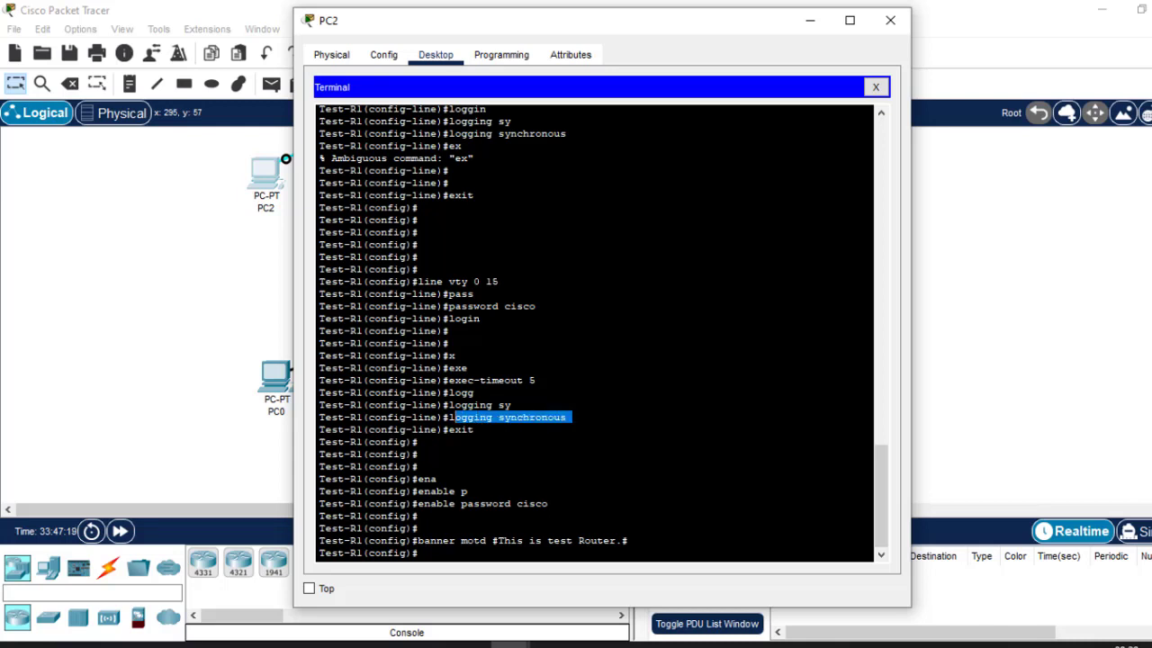
left_click_drag(537, 379, 462, 380)
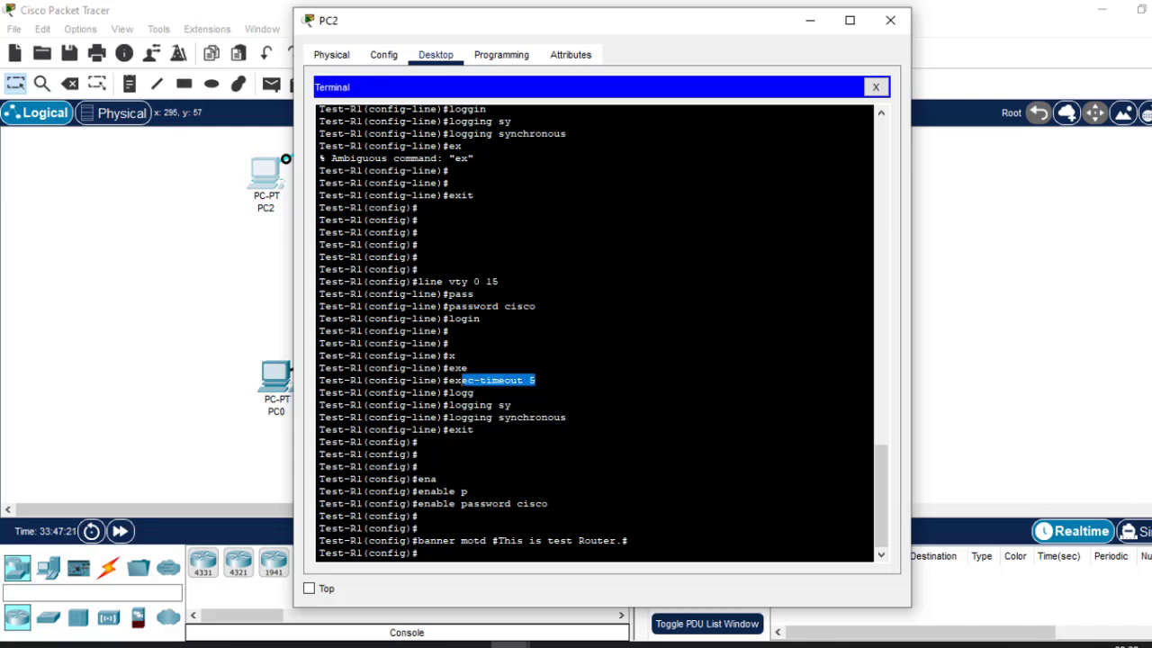
left_click_drag(498, 282, 418, 281)
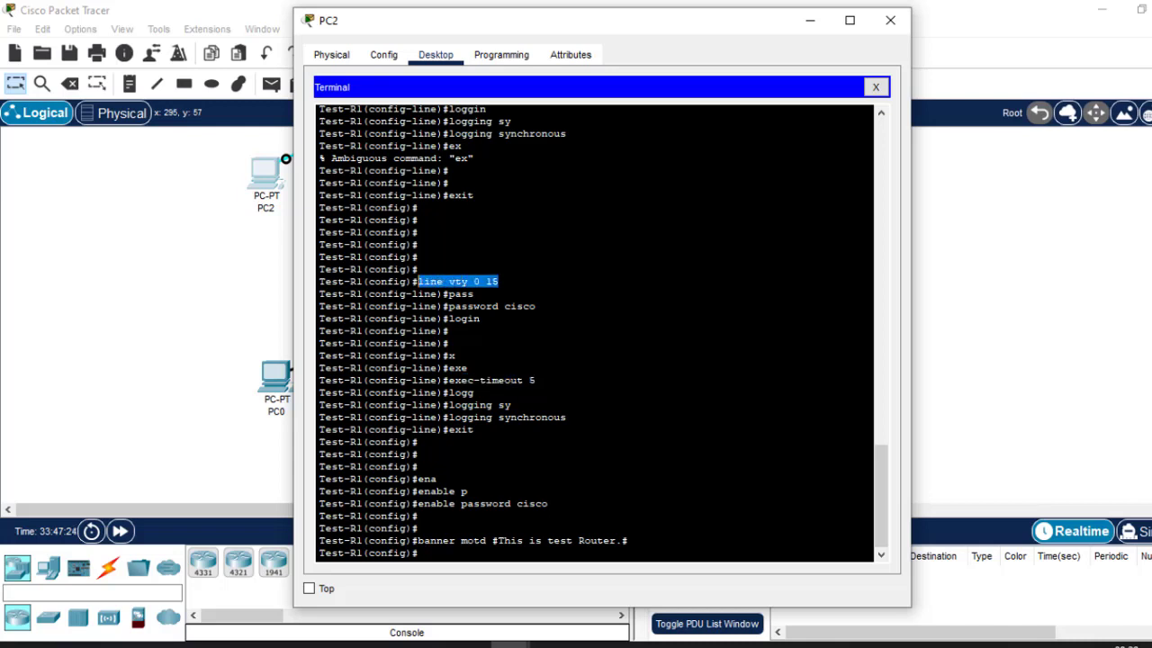
key("Return")
key("Return")
key("Return")
key("Return")
key("Return")
key("Return")
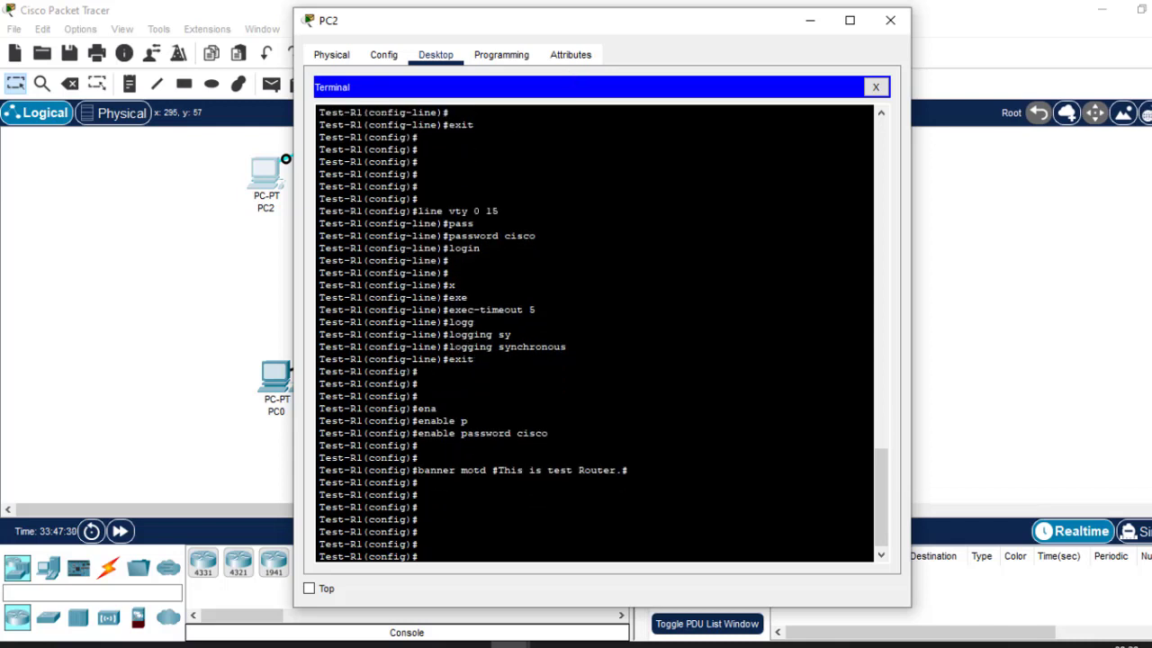
left_click_drag(536, 310, 448, 310)
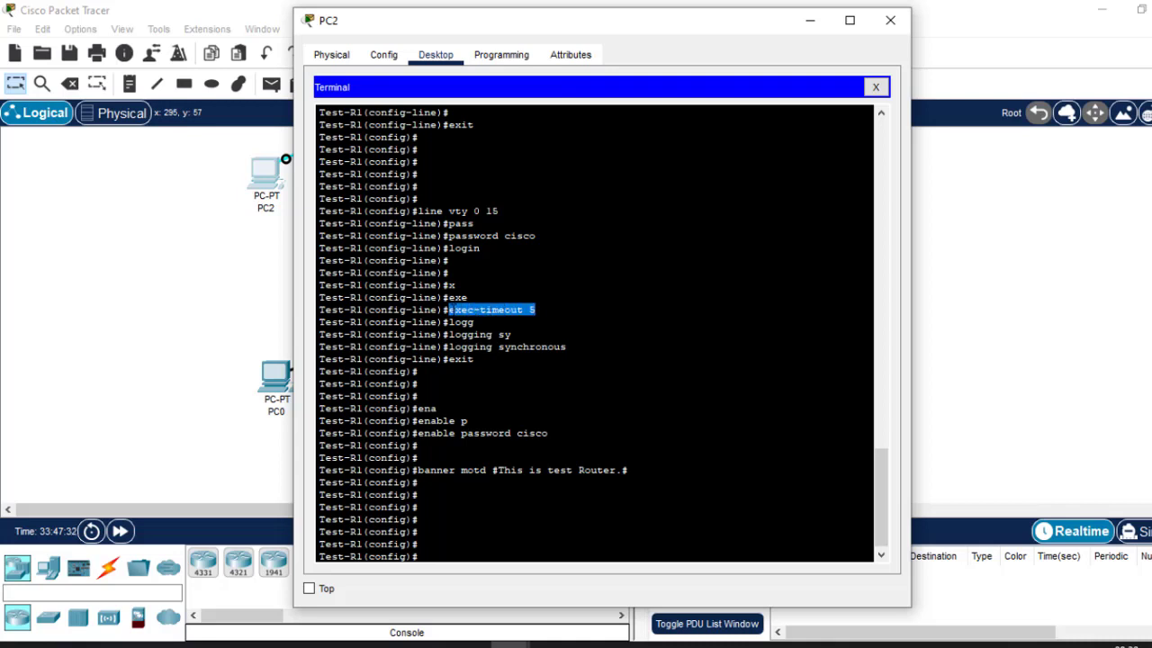
left_click_drag(498, 210, 421, 210)
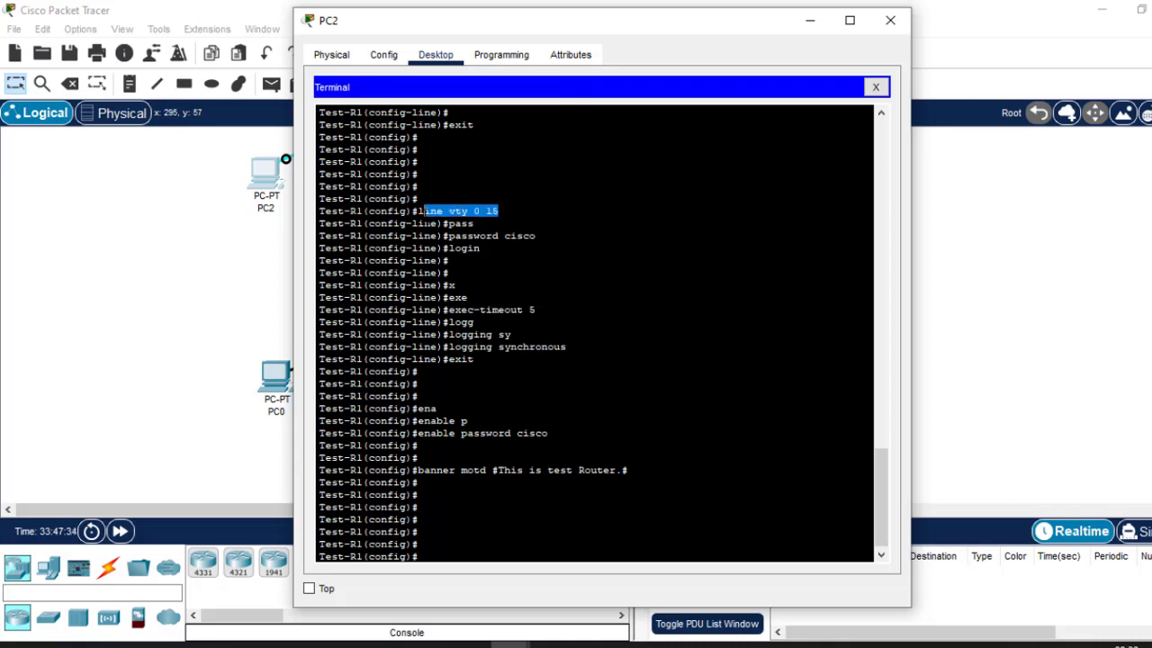
left_click(504, 234)
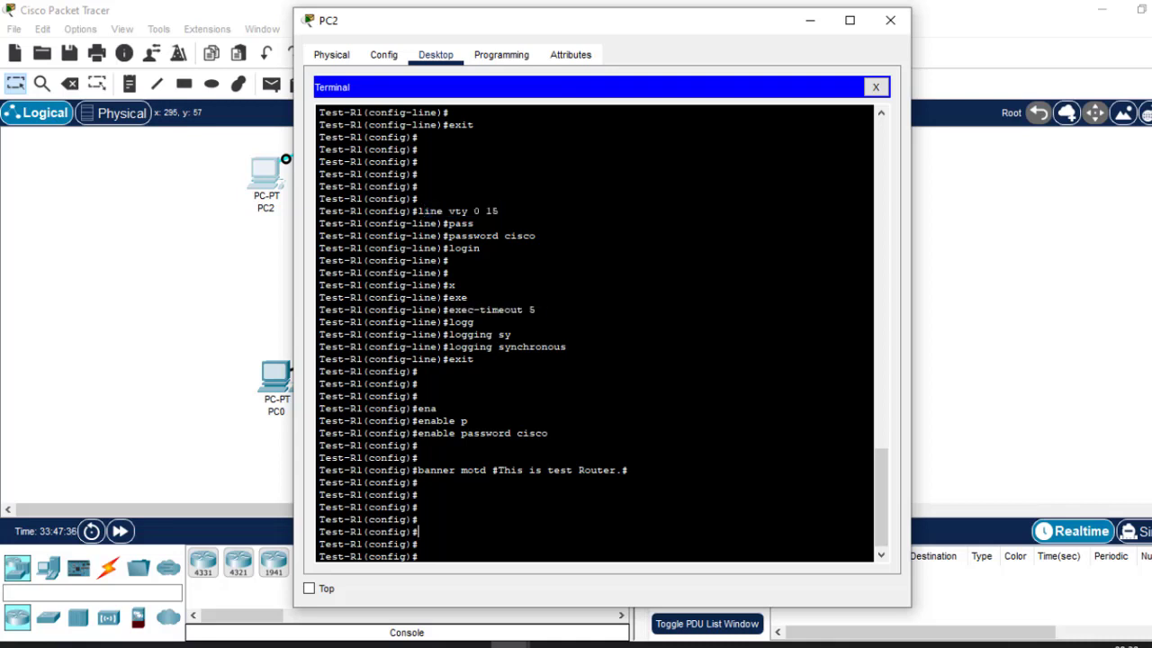
Copy 'exec-timeout 5' and paste it at the global configuration prompt.
left_click_drag(536, 310, 449, 309)
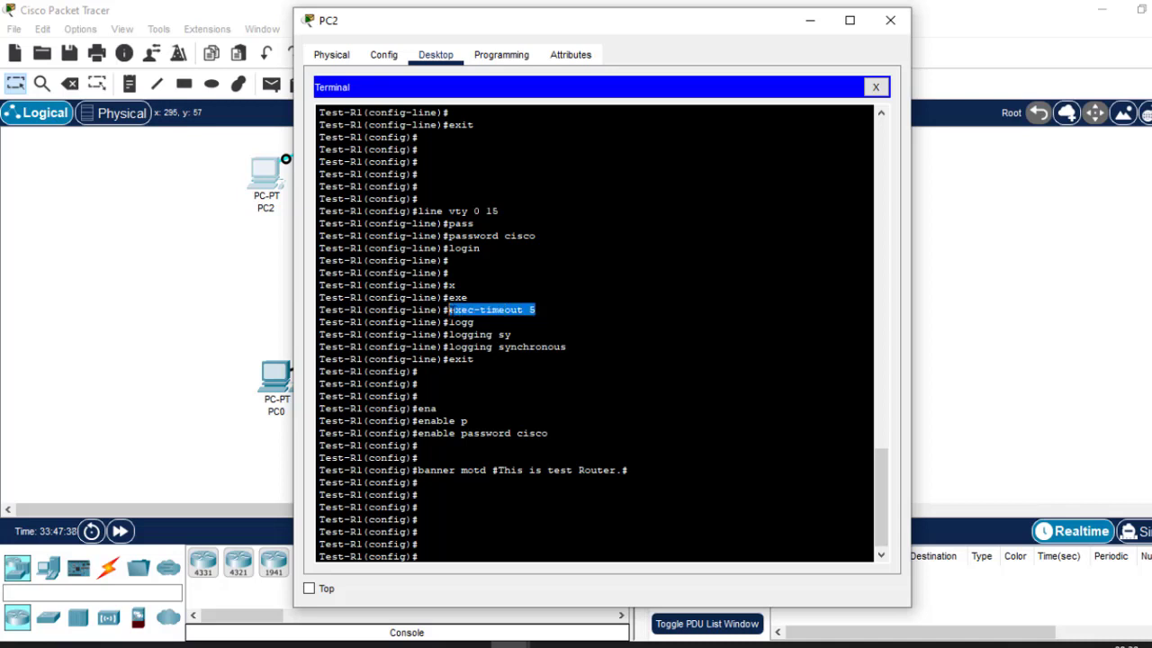
right_click(449, 310)
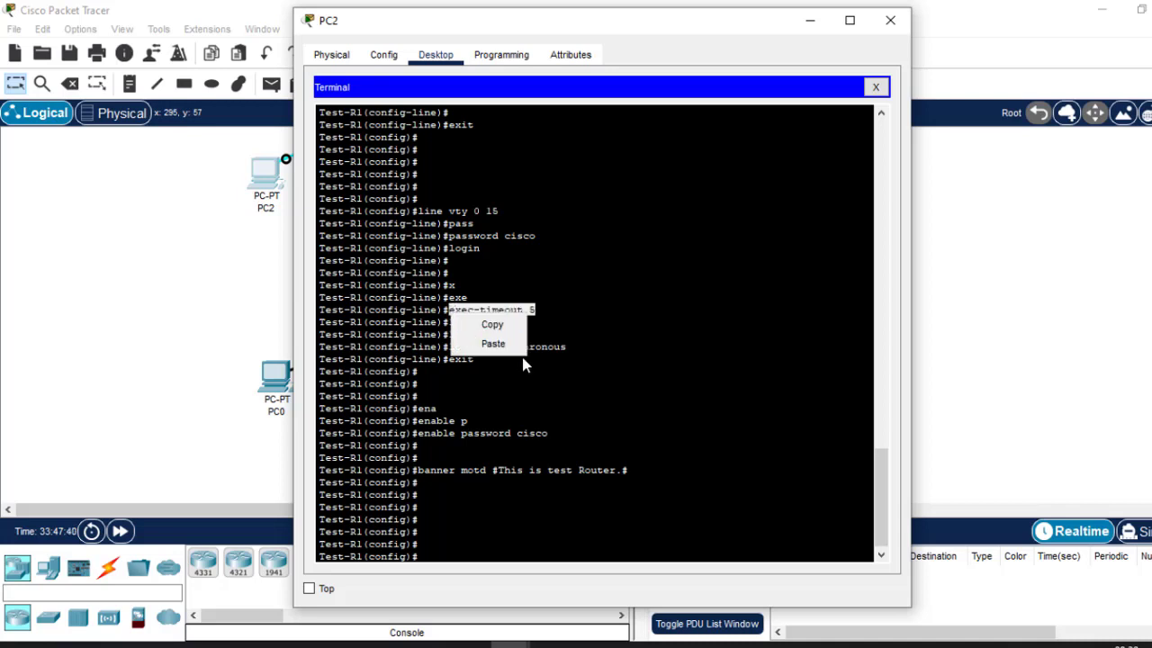
left_click(493, 324)
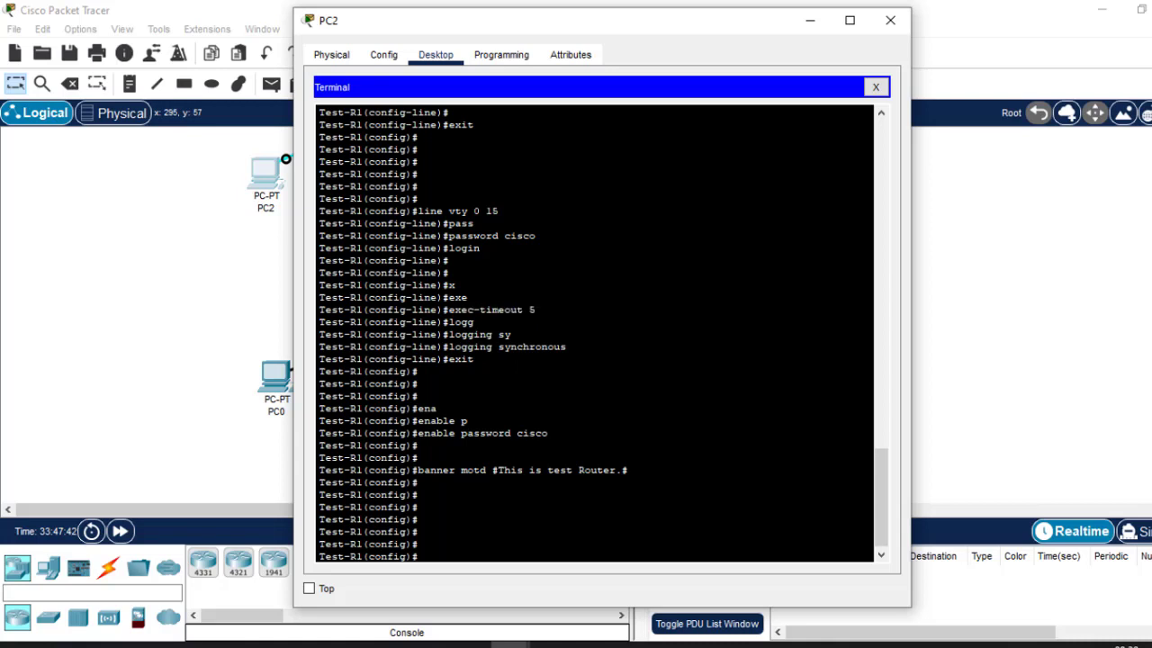
right_click(559, 539)
left_click(599, 568)
key("Return")
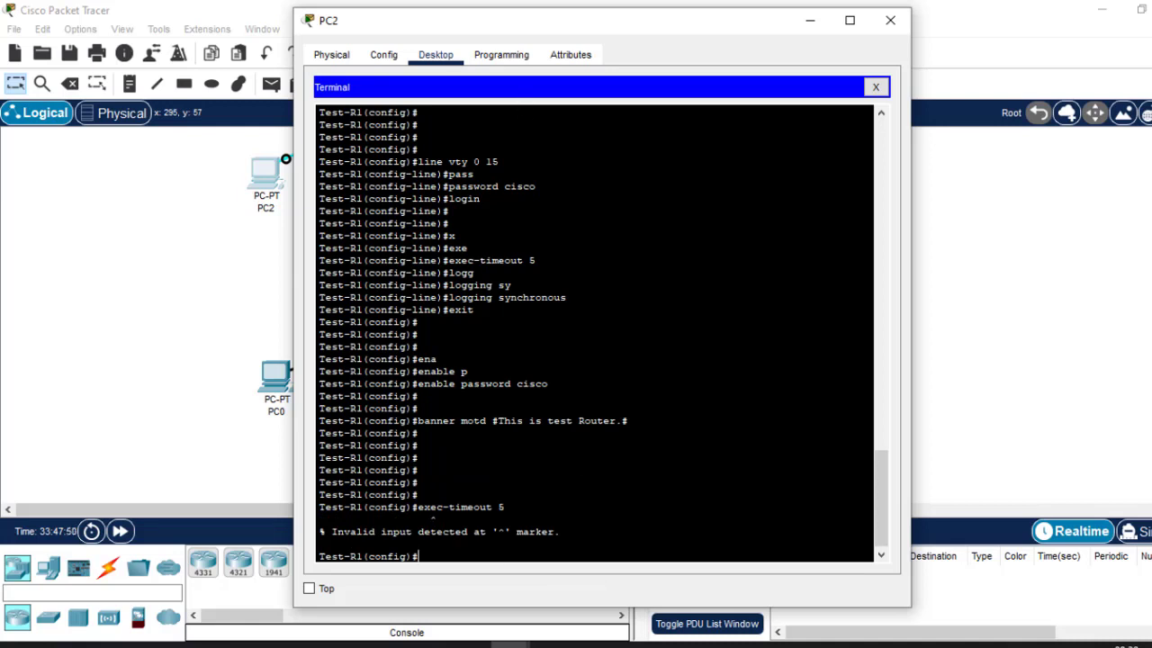
left_click_drag(505, 506, 418, 507)
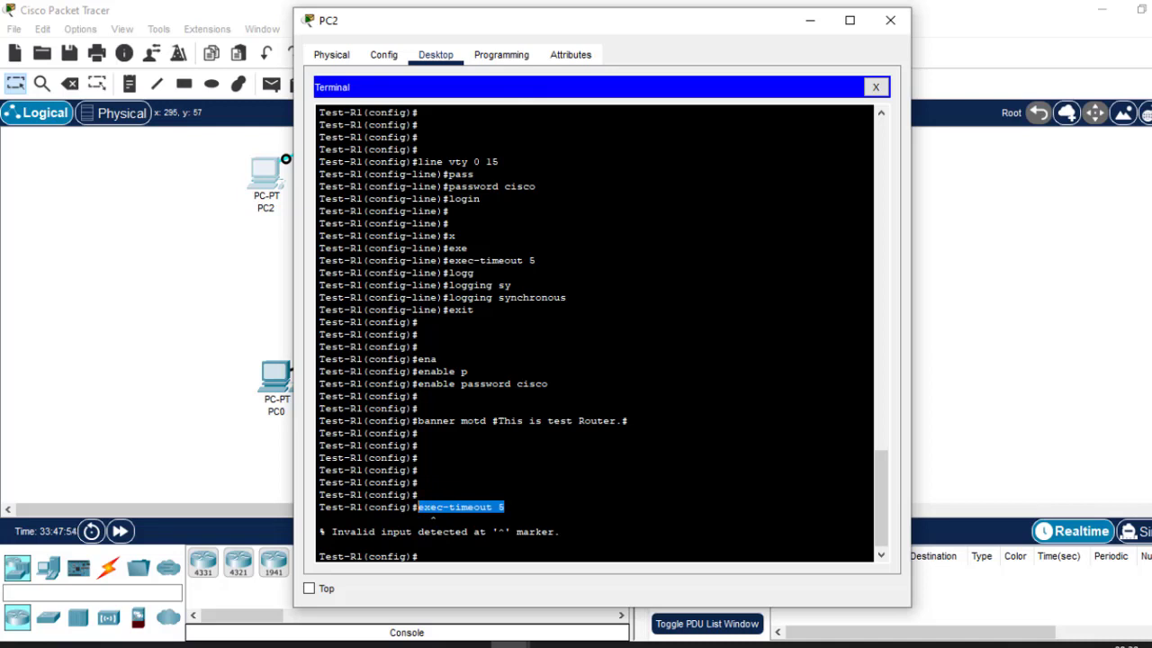
left_click_drag(419, 161, 499, 162)
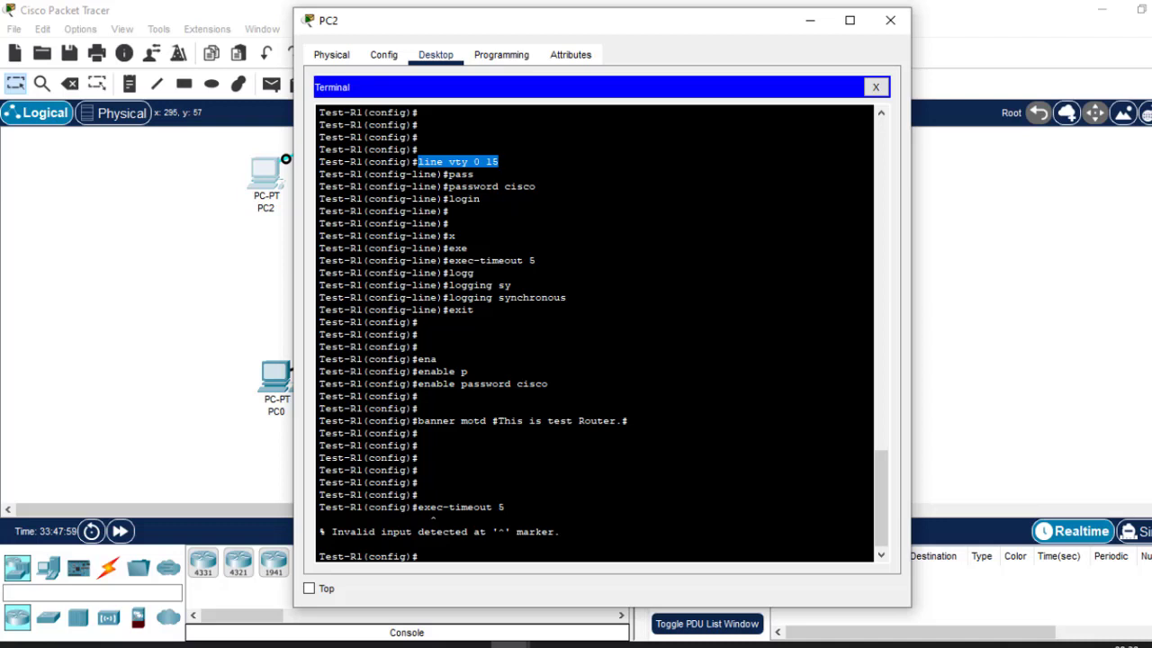
left_click_drag(572, 298, 449, 261)
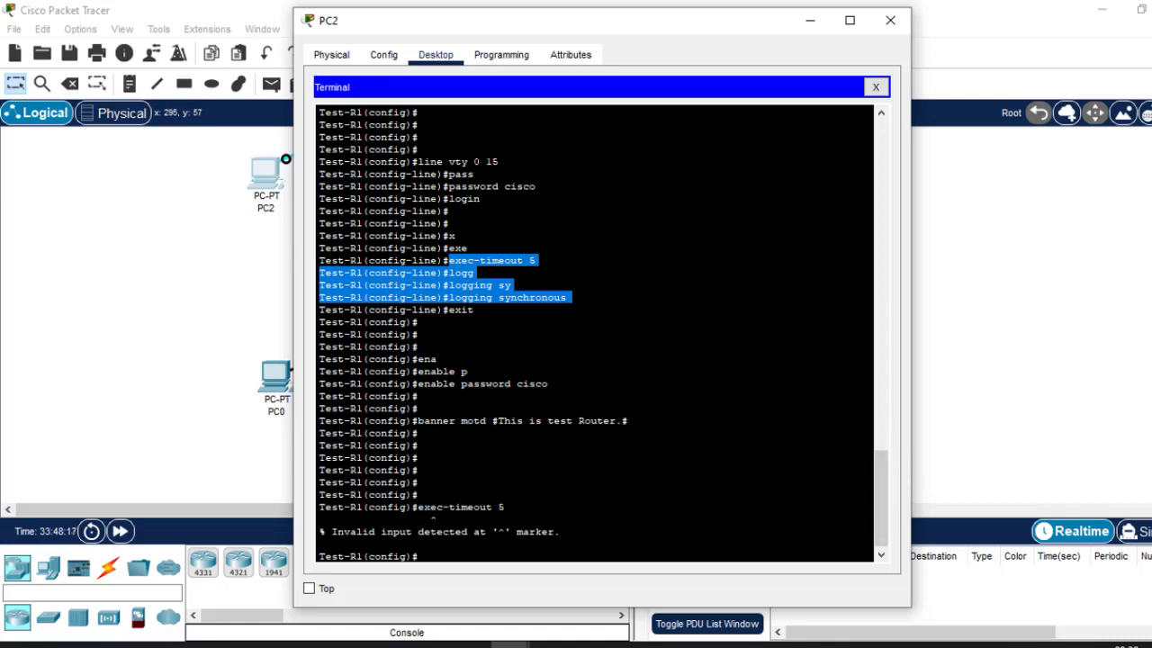
left_click_drag(499, 162, 421, 162)
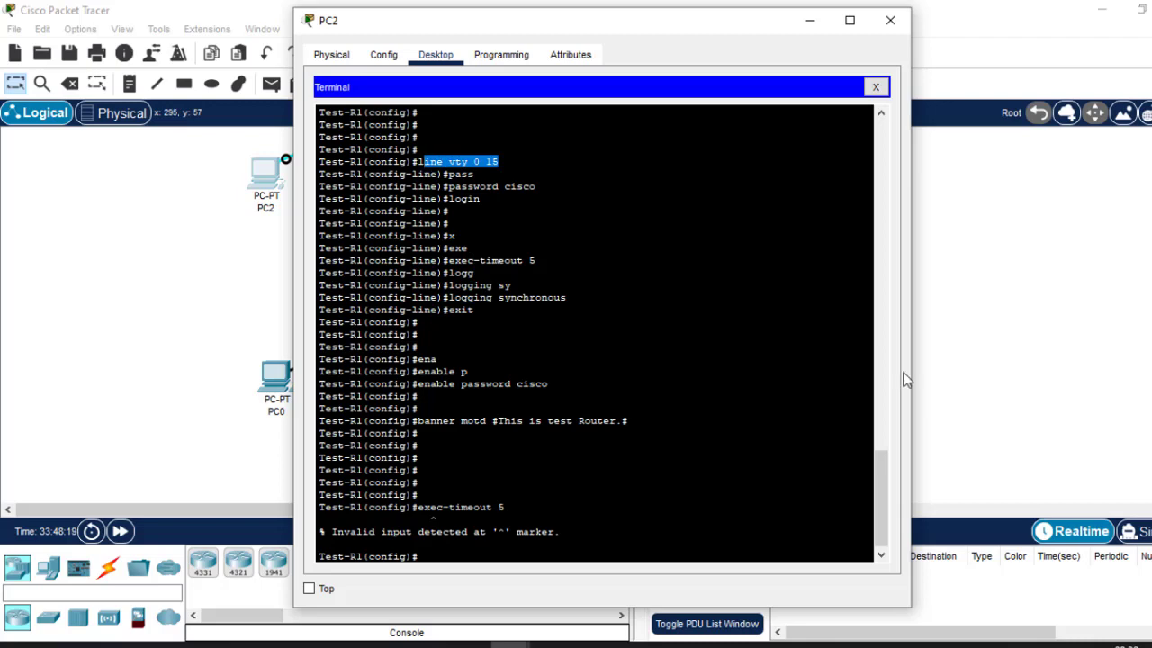
left_click_drag(883, 467, 885, 389)
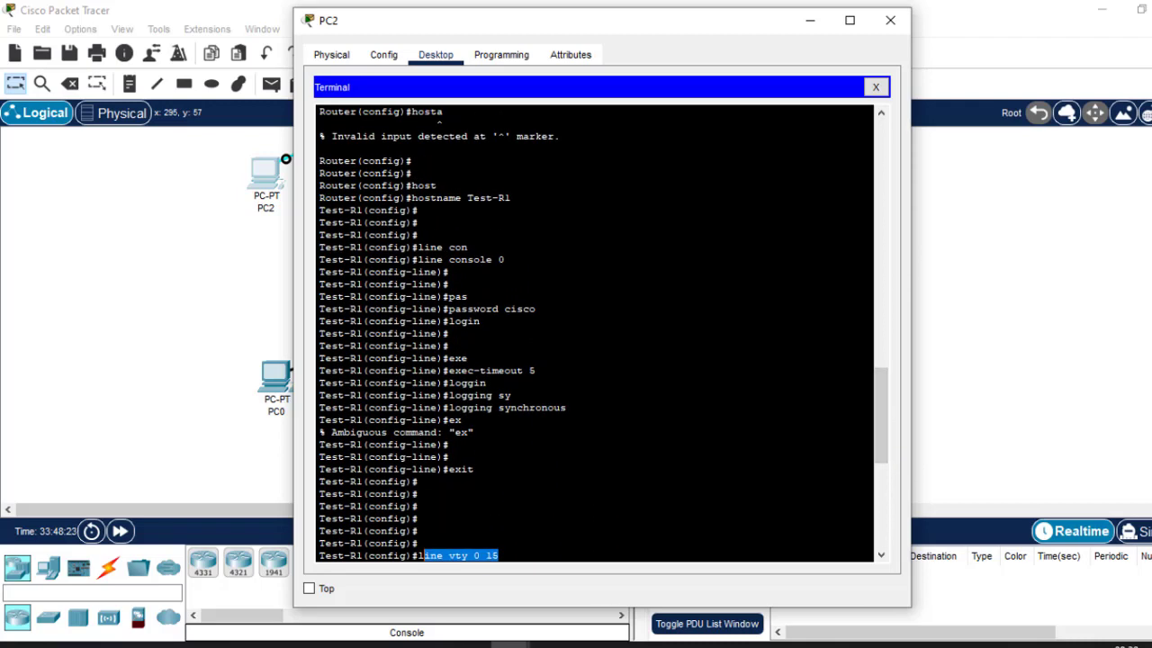
left_click_drag(505, 259, 418, 259)
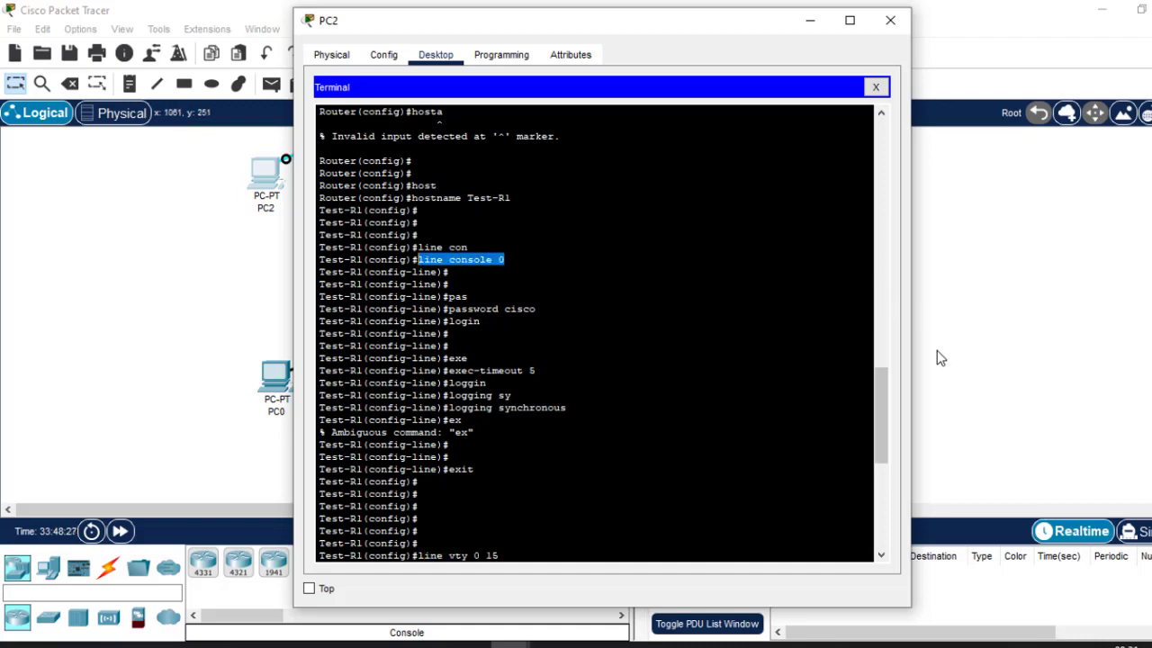
left_click_drag(882, 393, 888, 494)
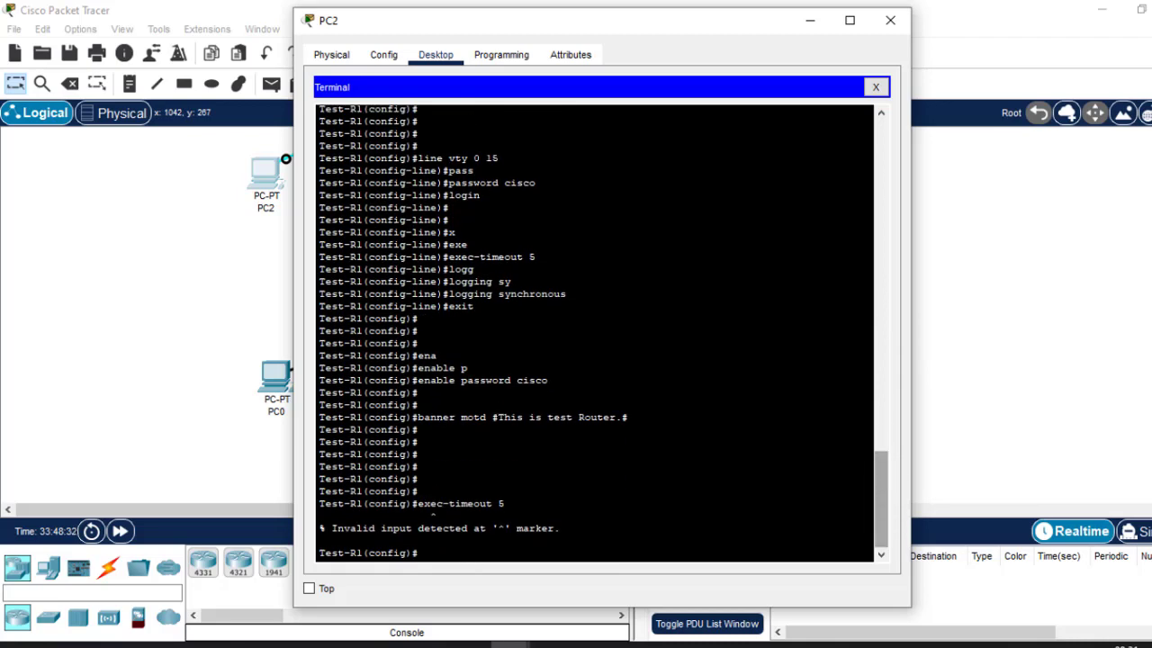
left_click_drag(357, 330, 305, 326)
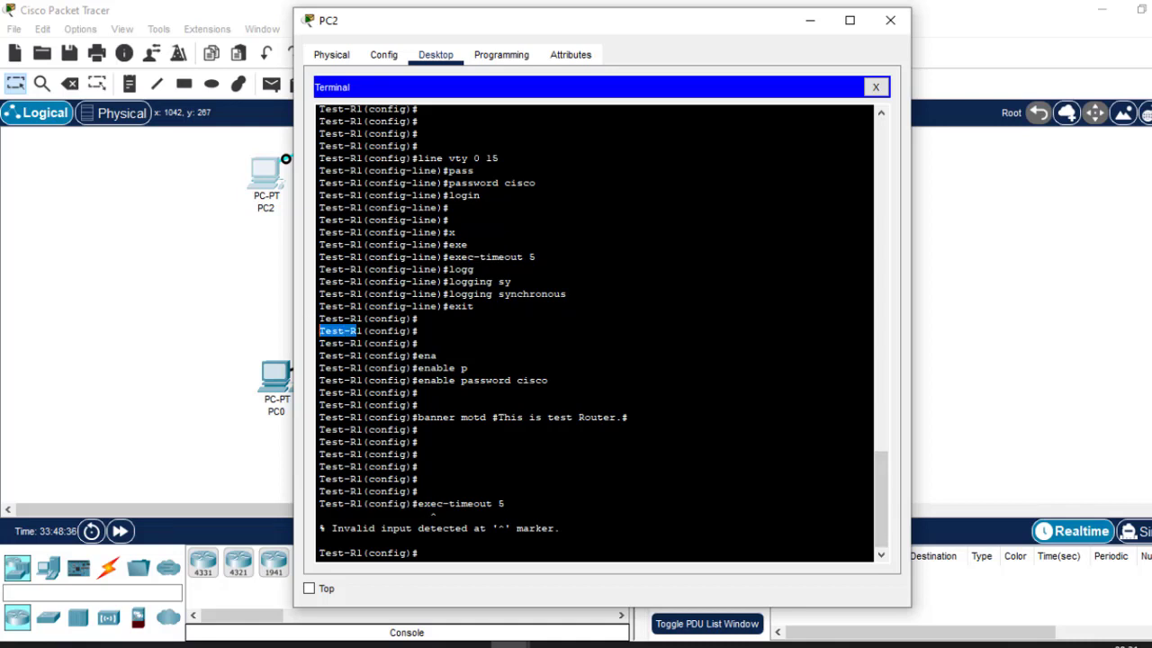
left_click(810, 536)
mouse_move(474, 269)
left_mouse_down()
mouse_move(480, 257)
mouse_move(462, 256)
left_mouse_up()
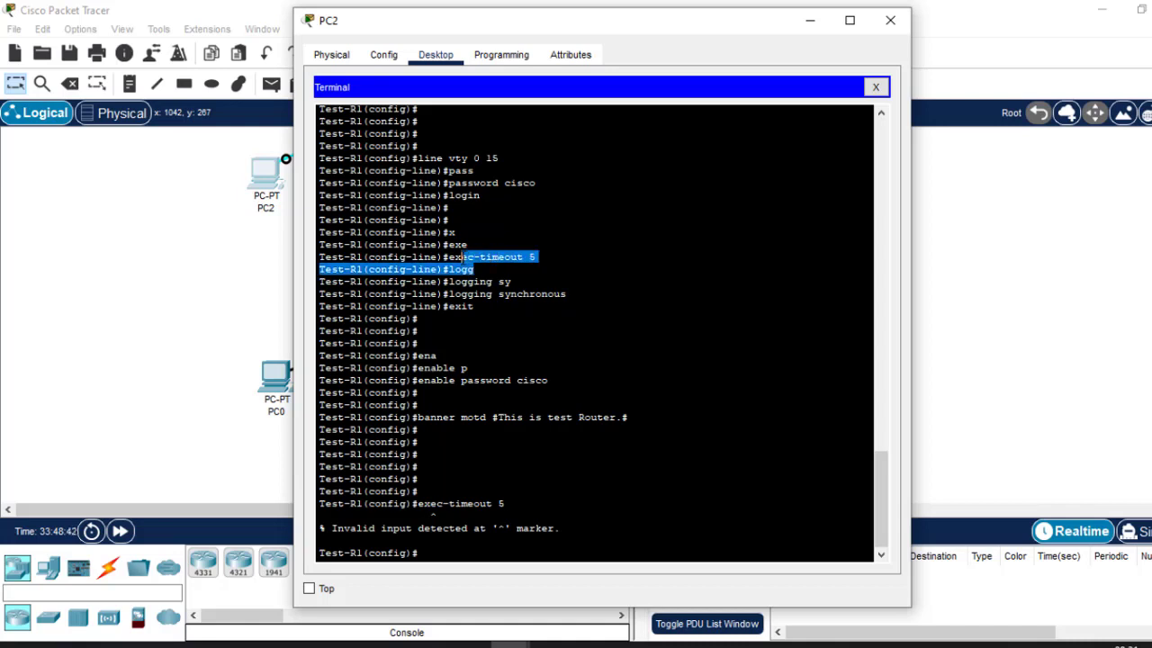
left_click_drag(571, 293, 467, 294)
left_click_drag(499, 159, 419, 158)
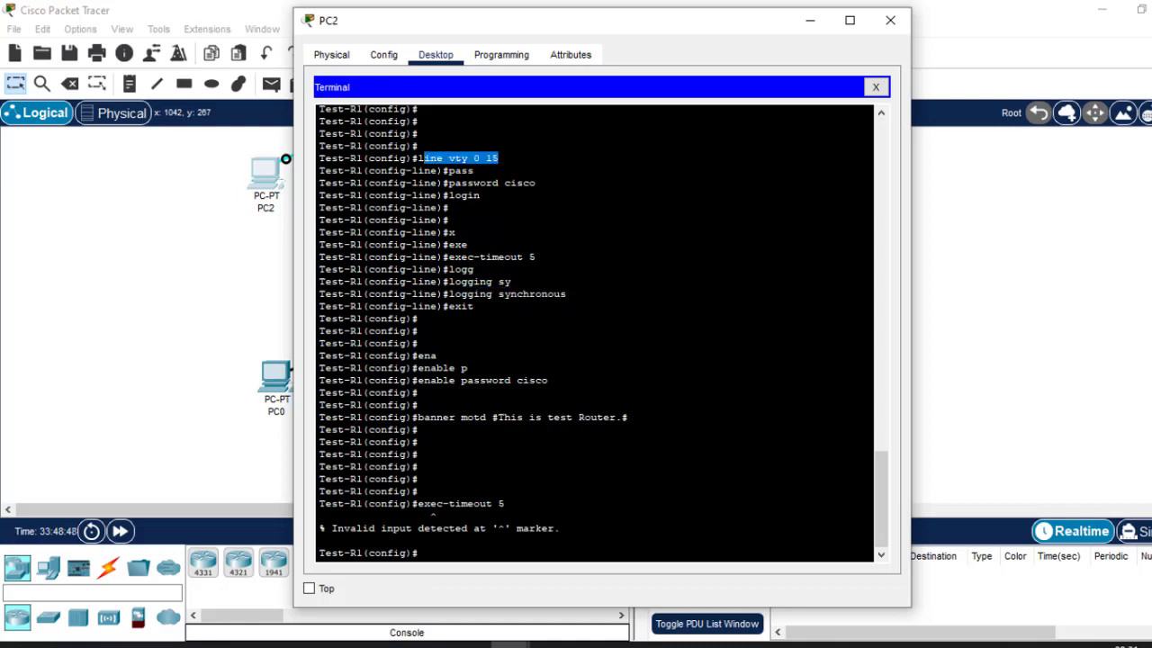
mouse_move(907, 644)
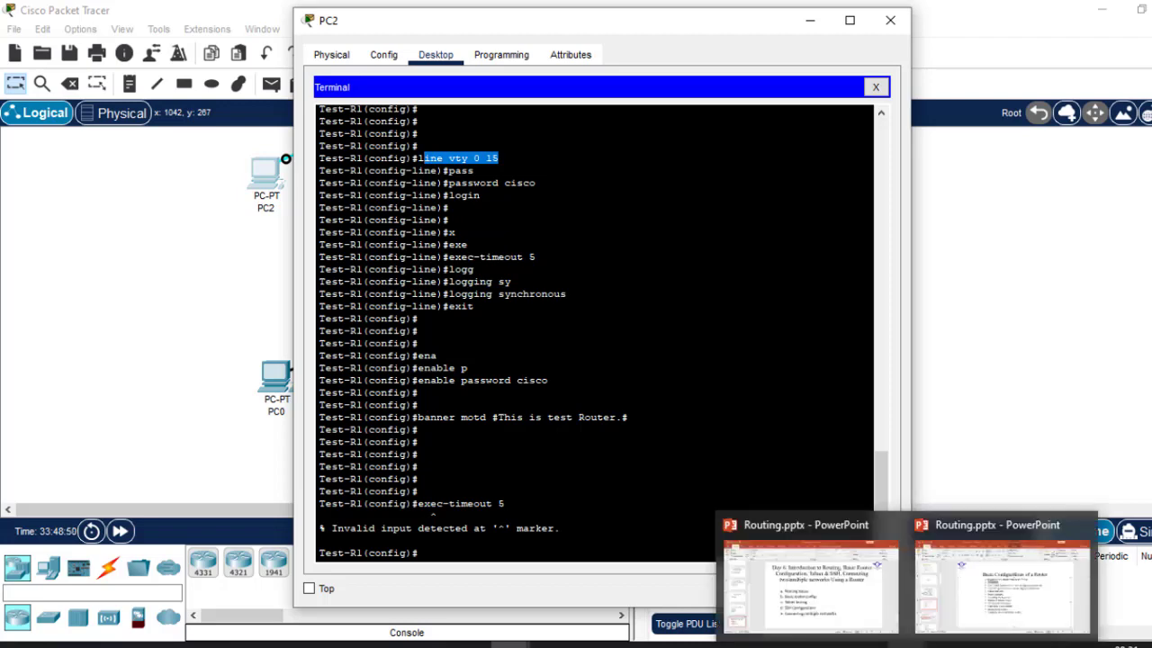
mouse_move(968, 585)
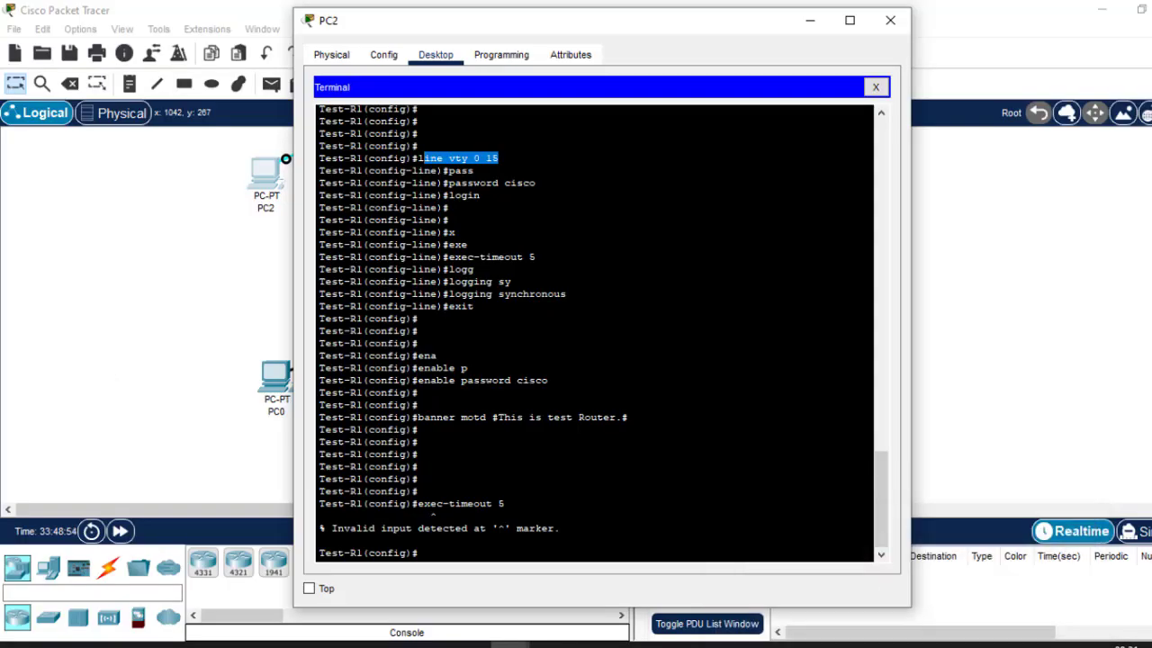
Enter service password-encryption at Test-R1(config)# using Tab completion.
key("Return")
key("Return")
key("Return")
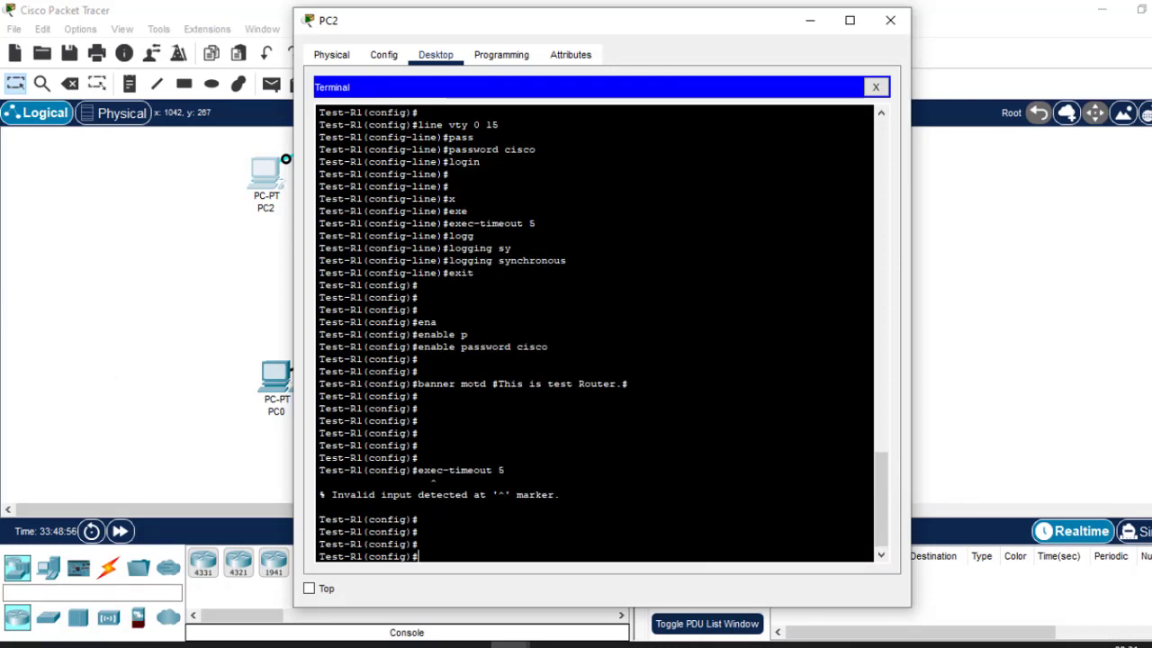
type("servic")
key("Tab")
type("p")
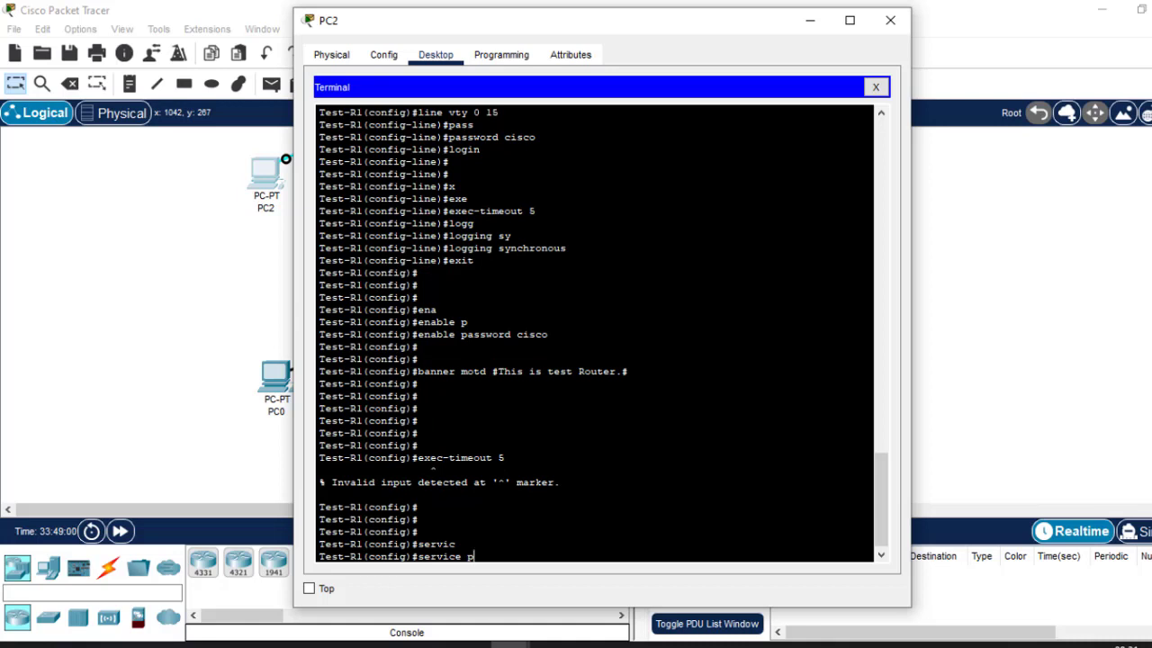
type("ass")
key("Tab")
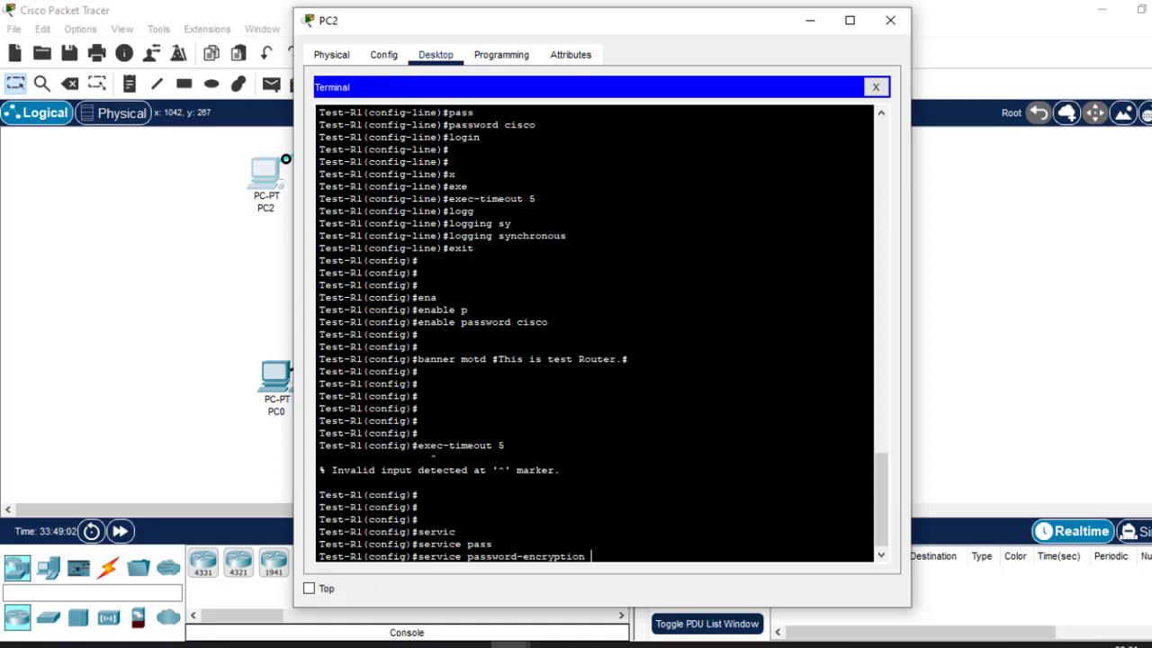
key("Return")
key("Return")
key("Return")
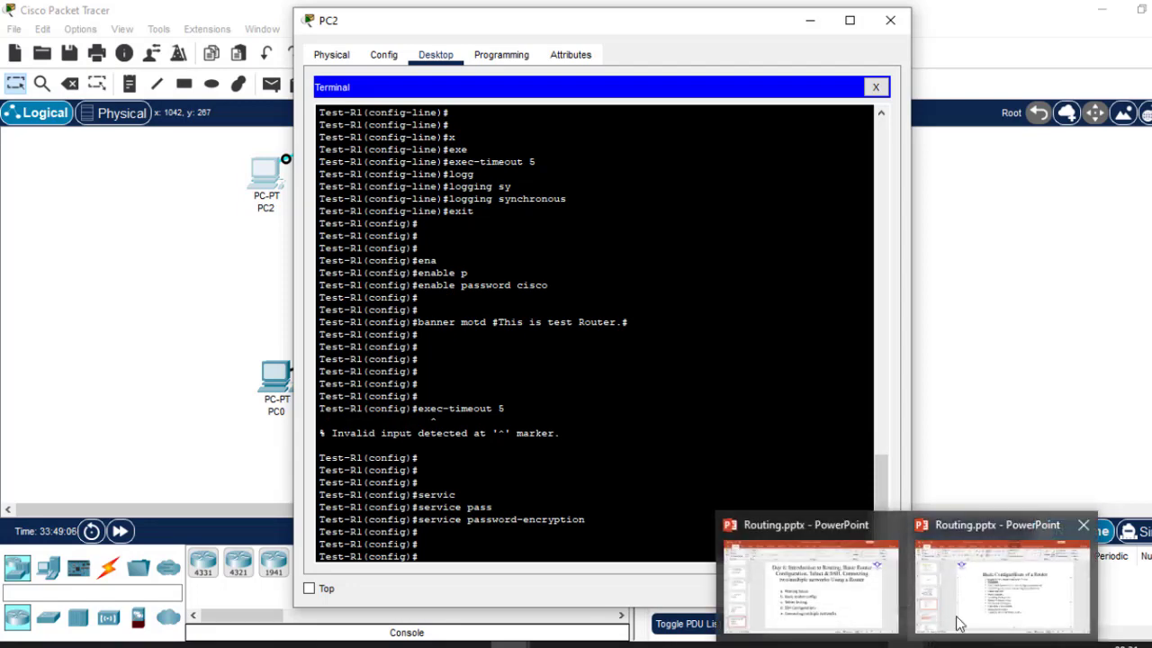
mouse_move(967, 616)
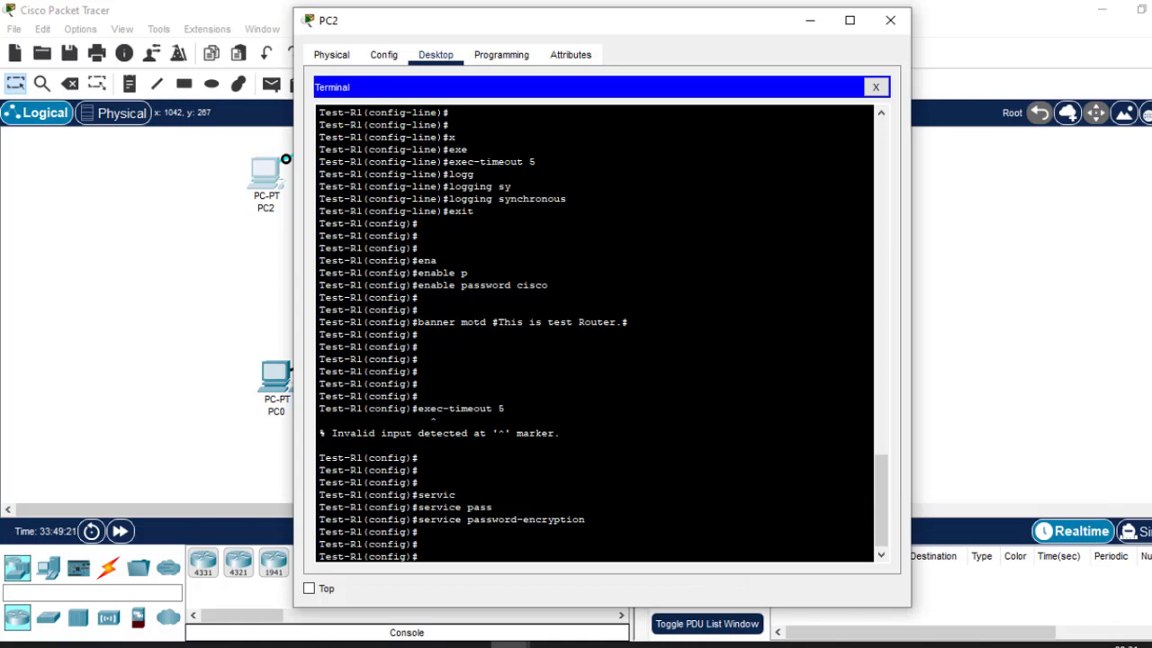
Discard a partial 'no ip', type 'do wrr', and highlight the misspelled wrr keyword.
type("n")
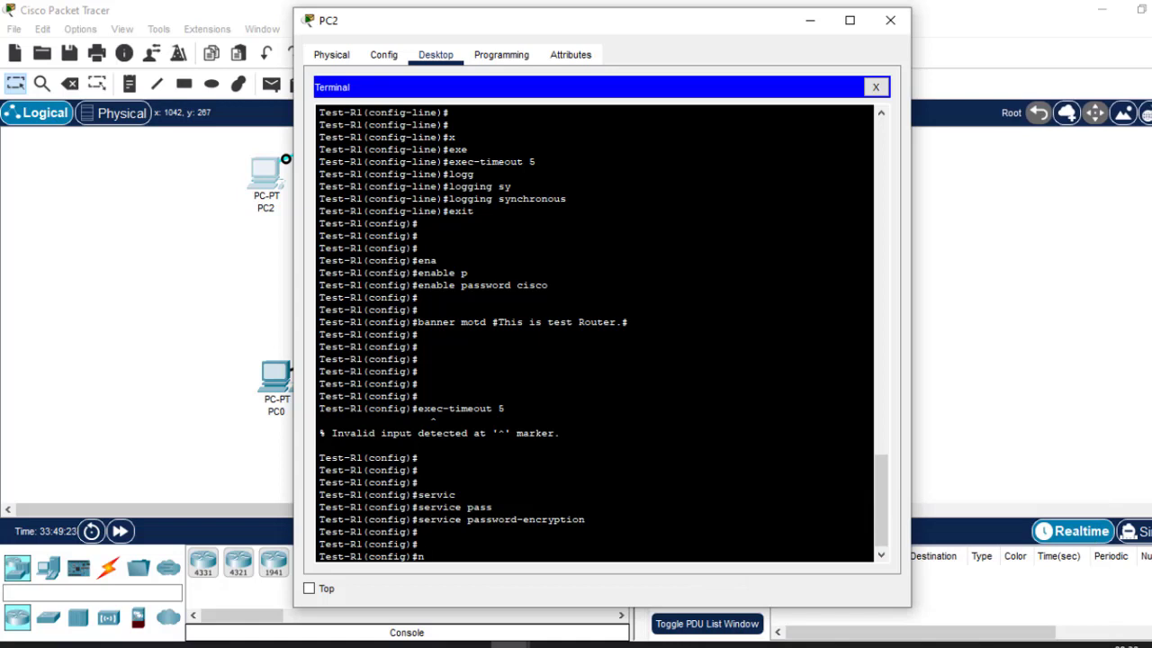
type("o ip")
key("BackSpace")
key("BackSpace")
key("BackSpace")
key("BackSpace")
key("BackSpace")
type("do wrr")
left_click_drag(457, 557, 437, 557)
left_click(450, 556)
left_click_drag(432, 557, 473, 559)
Run 'do wrr', point out wrr in the lookup message, then abort with Ctrl+Shift+6.
key("Return")
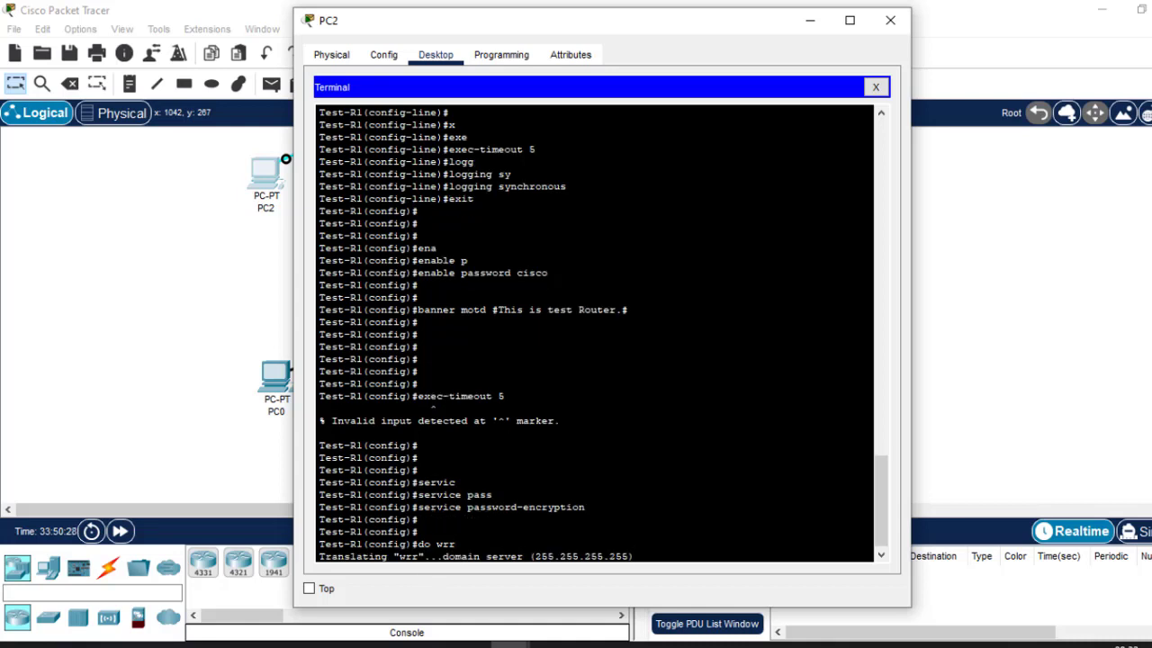
double_click(409, 557)
double_click(445, 544)
key("ctrl+shift+6")
key("Return")
key("Return")
key("Return")
key("Return")
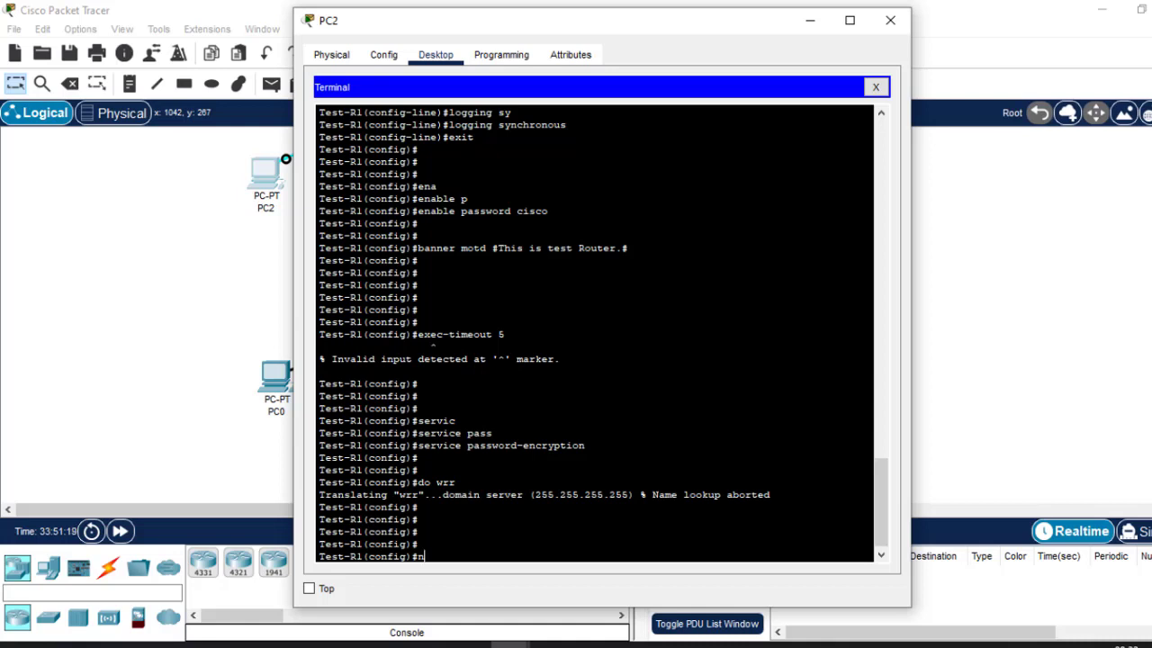
Enter 'no ip domain lookup' and rerun 'do wrr' to get an immediate unknown-command error.
type("no ip domain")
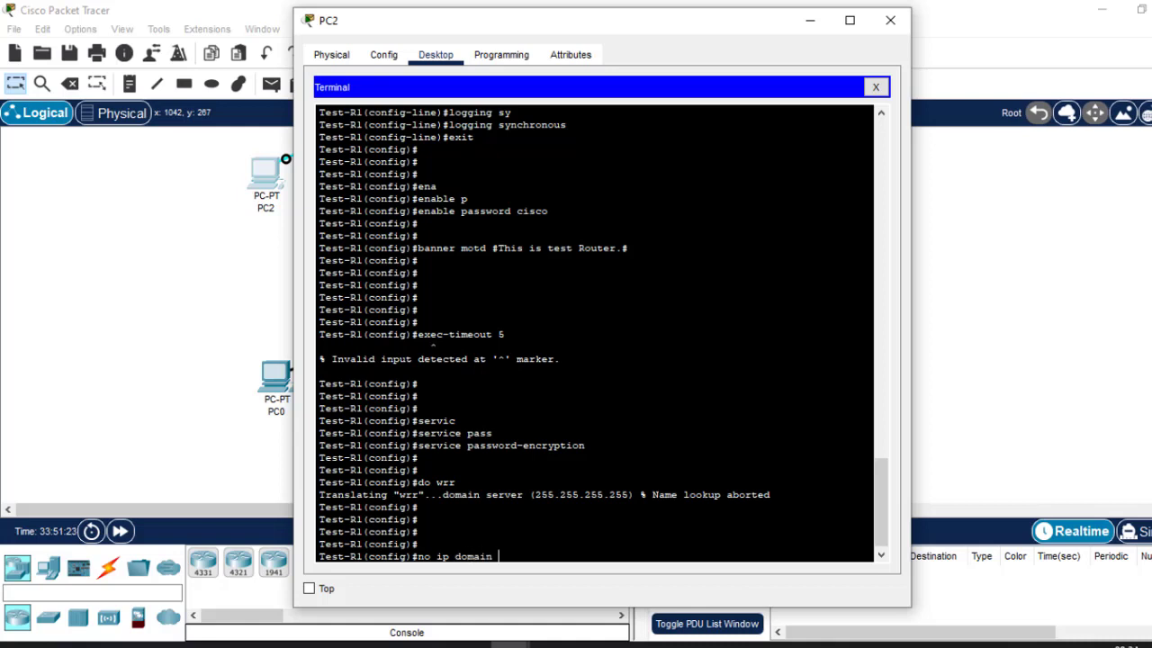
type(" loo")
key("Tab")
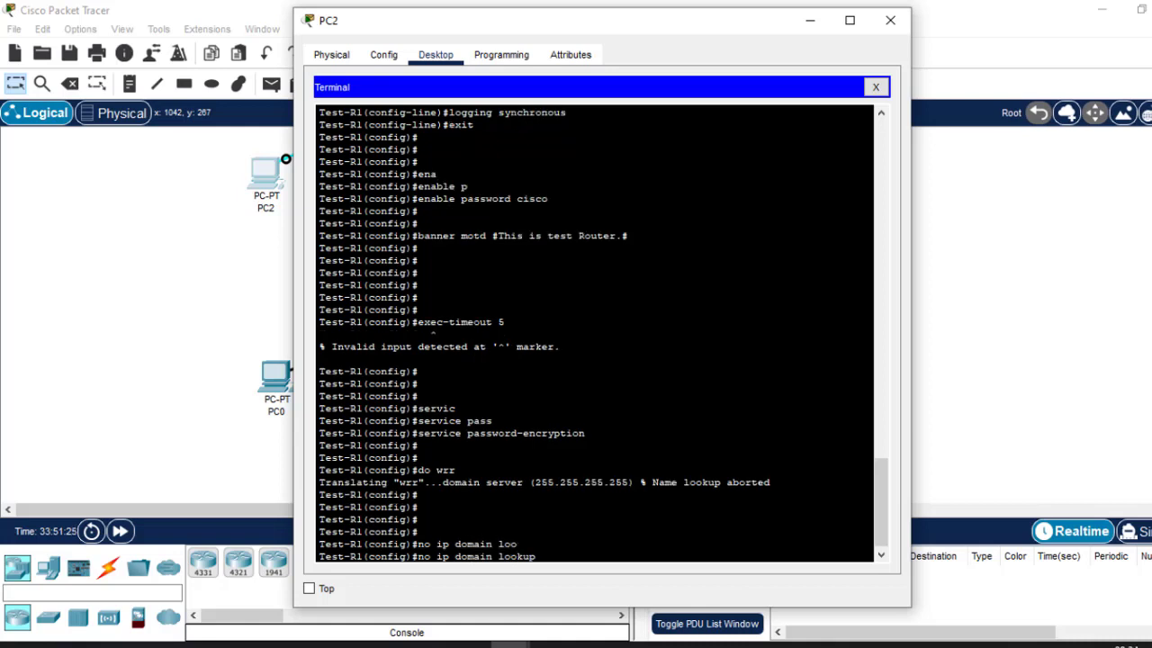
key("Return")
key("Return")
key("Return")
key("Return")
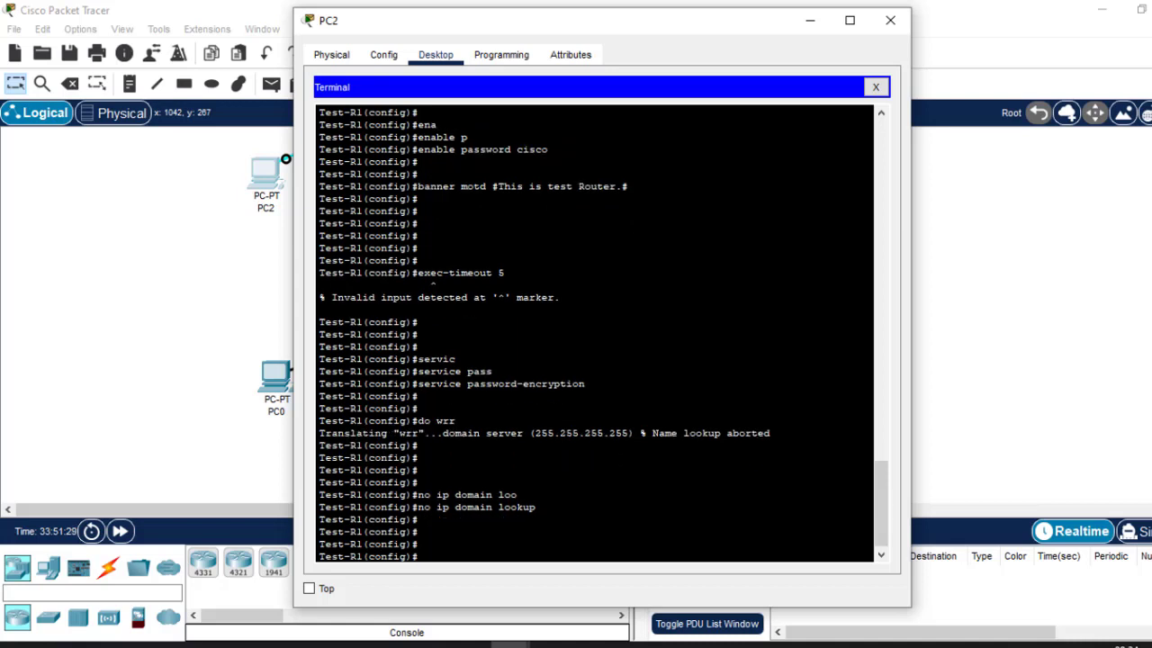
type("do wrr")
key("Return")
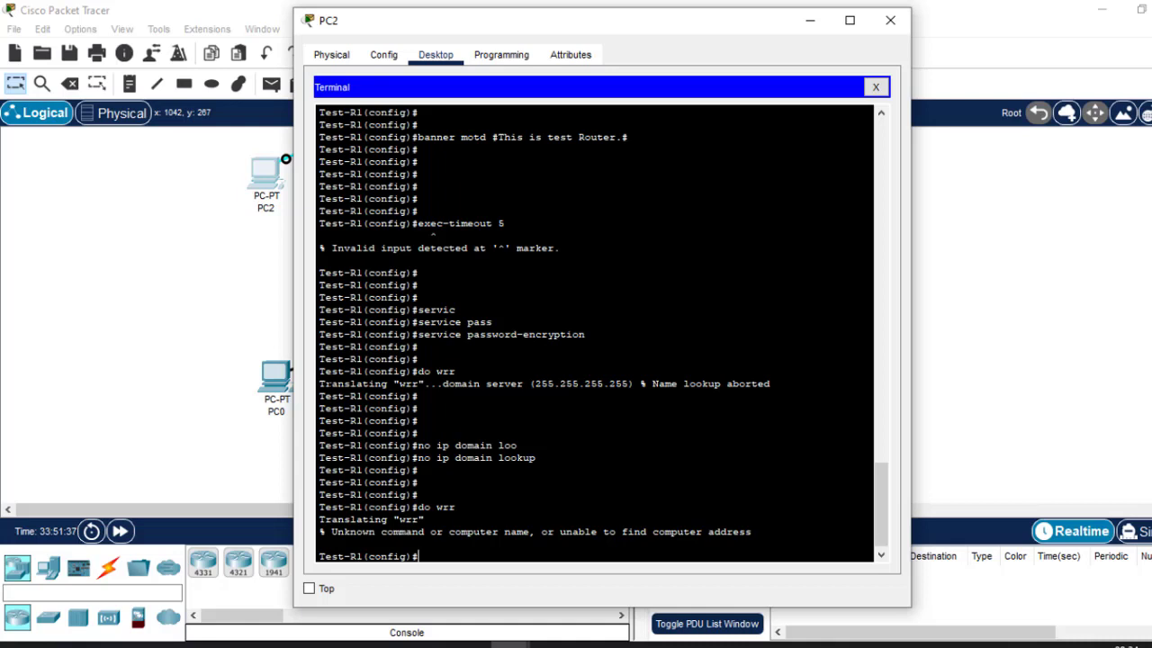
left_click_drag(320, 382, 628, 383)
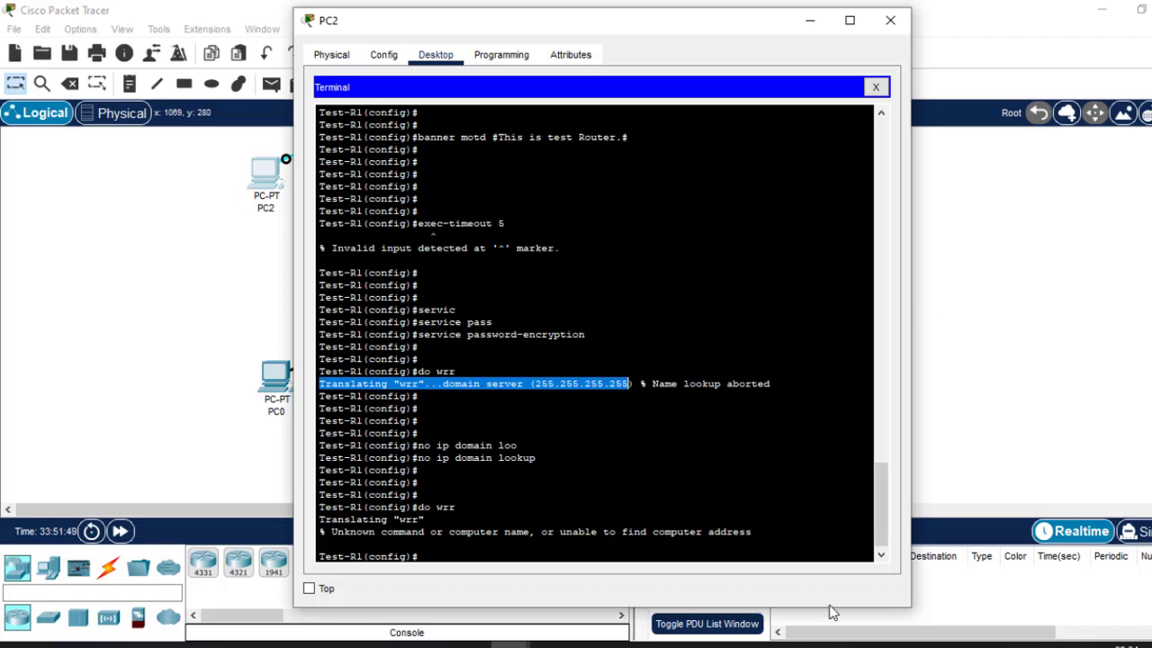
Check the Routing slides for reference and clear the terminal highlight.
mouse_move(907, 643)
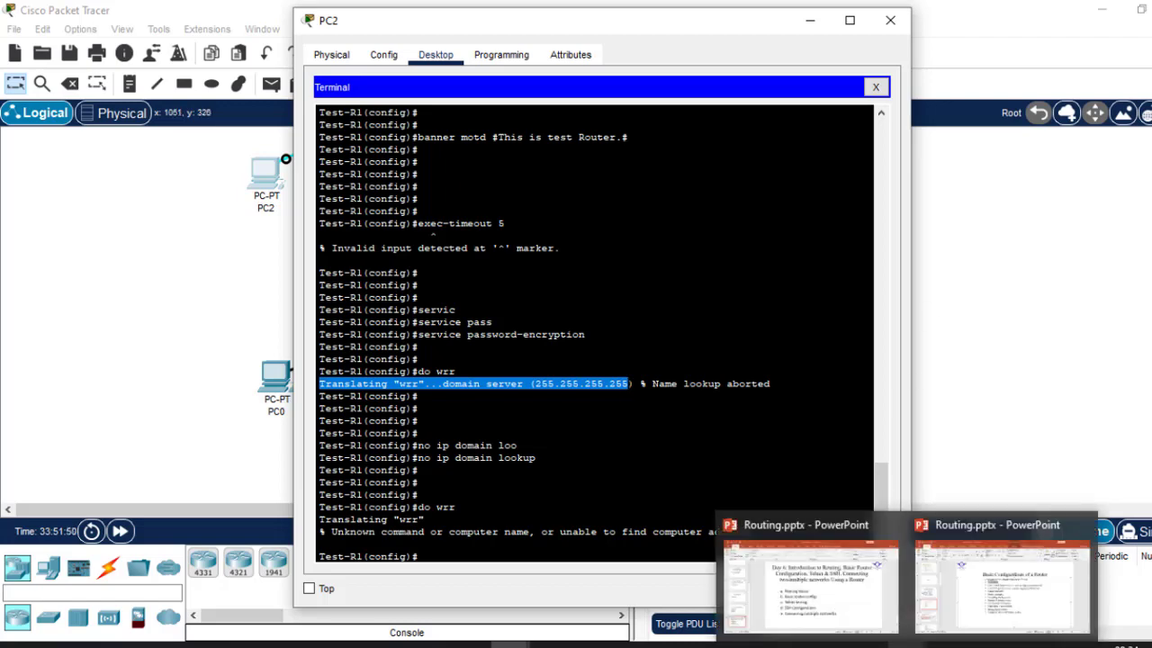
left_click(974, 586)
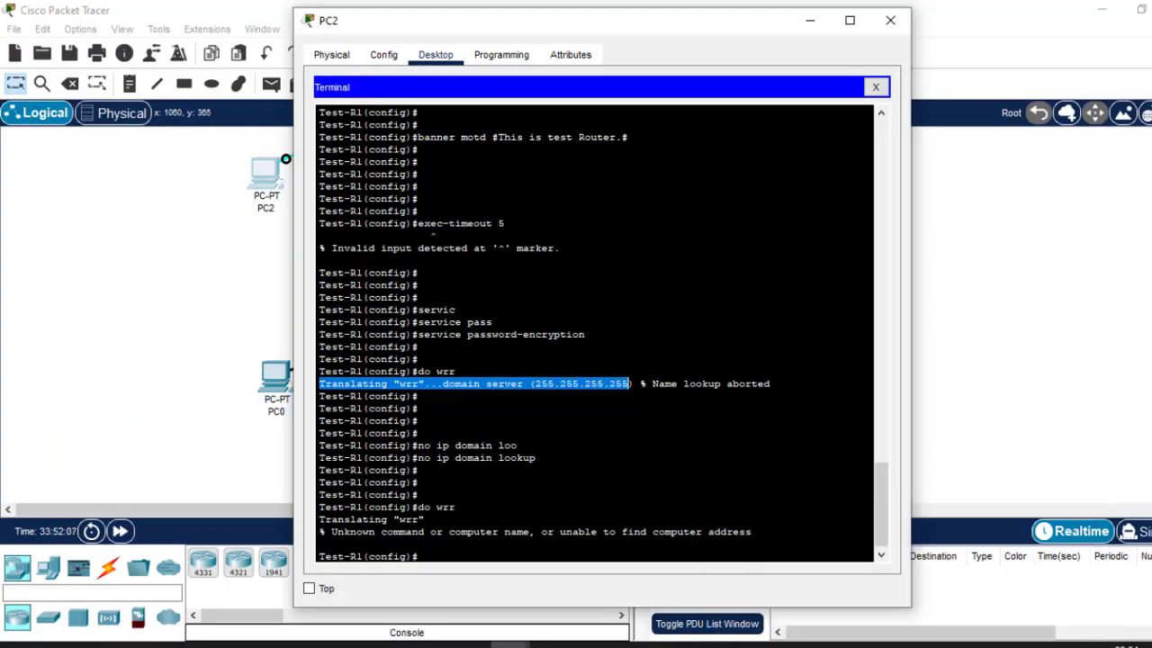
left_click(425, 519)
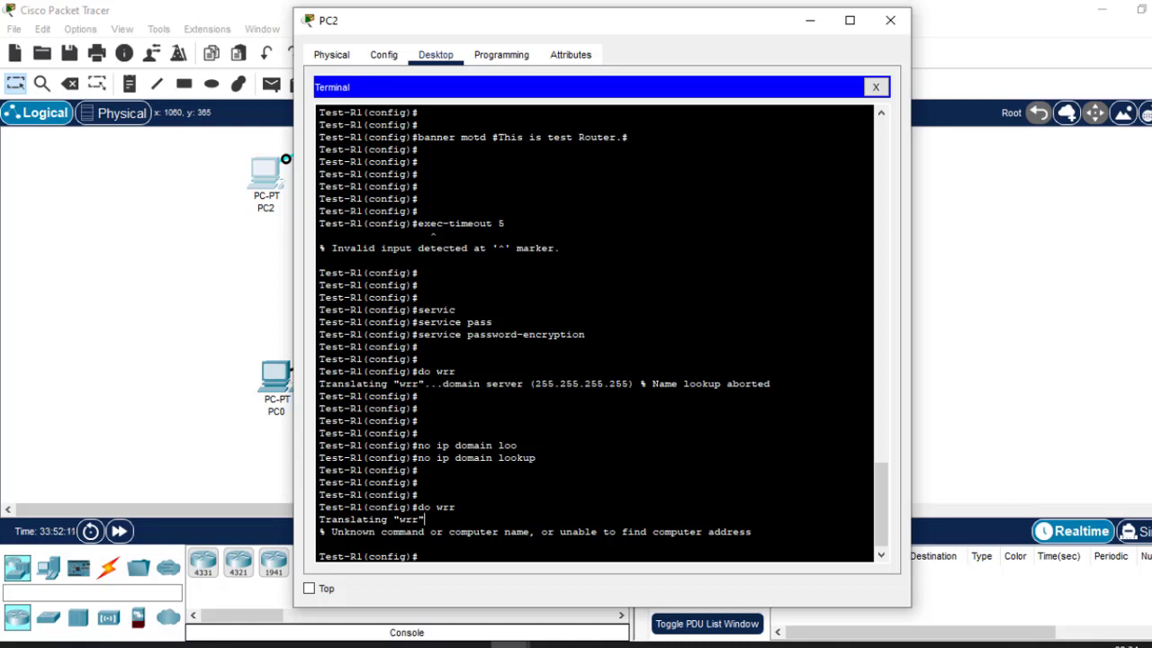
Save Test-R1's running configuration with do wr, then issue do reload.
type("do wr")
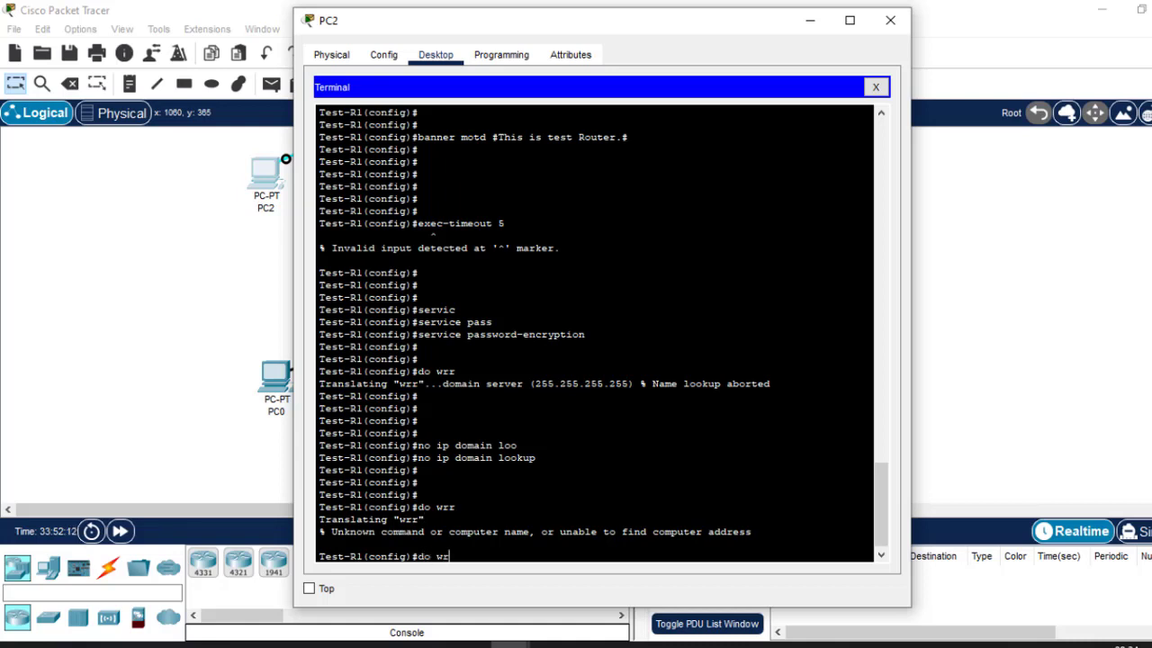
key("Return")
key("Return")
key("Return")
key("Return")
key("Return")
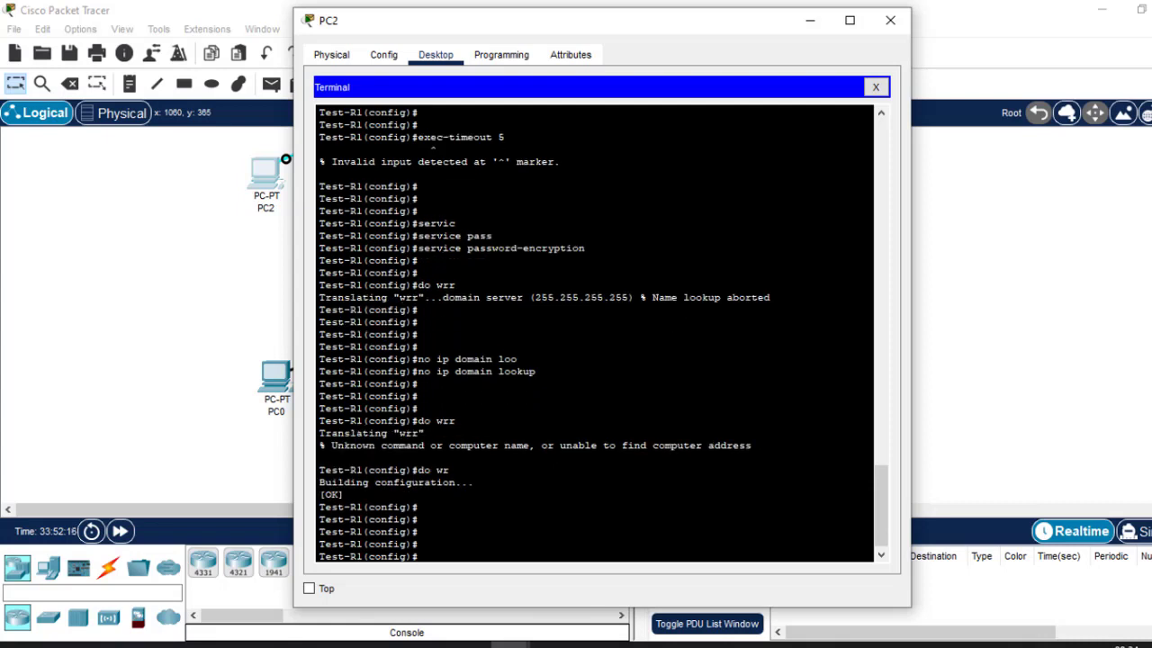
type("do reload")
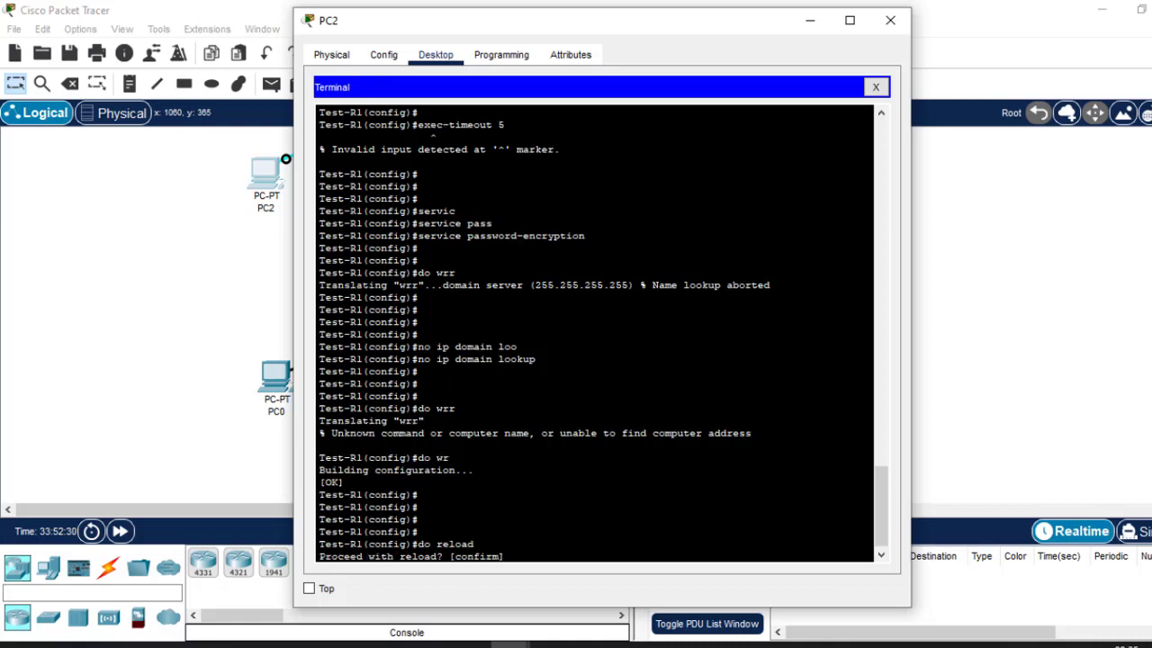
key("Return")
Confirm the reload, check the 'This is test Router.' banner, and submit two password attempts.
type("y")
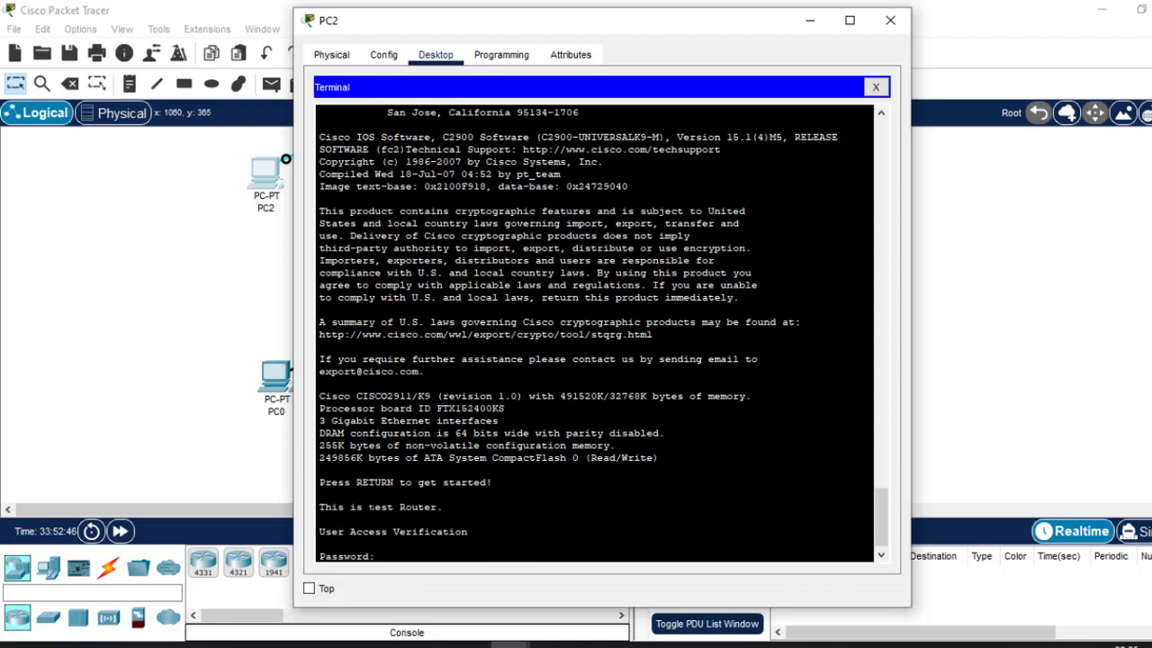
left_click_drag(445, 507, 320, 506)
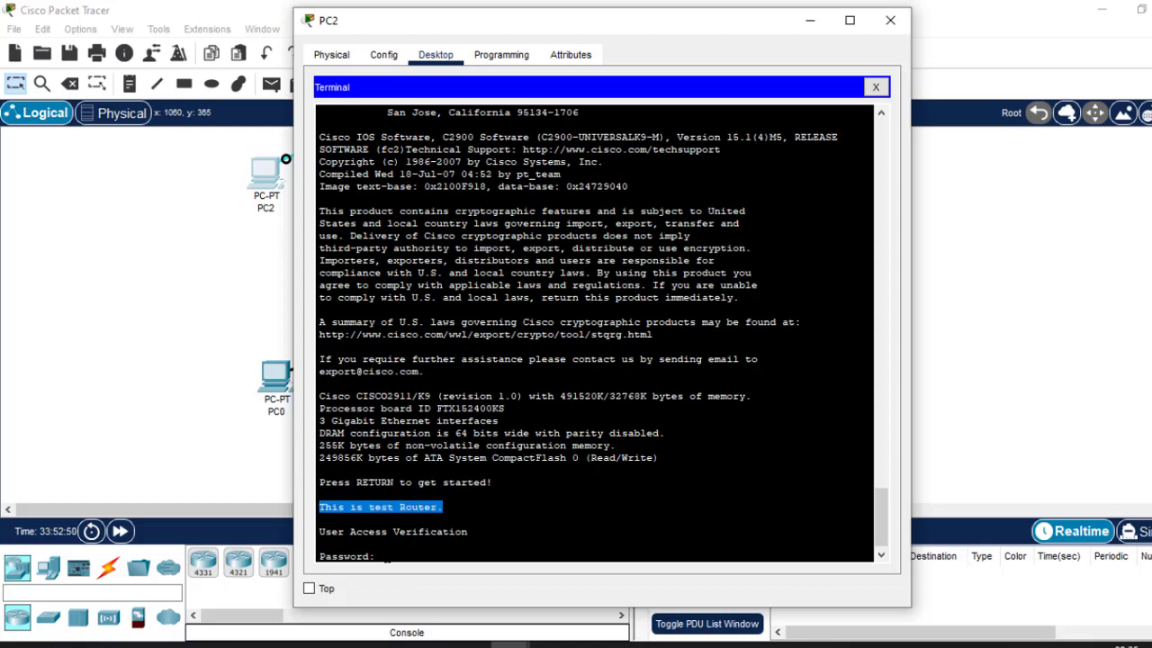
left_click_drag(382, 556, 316, 557)
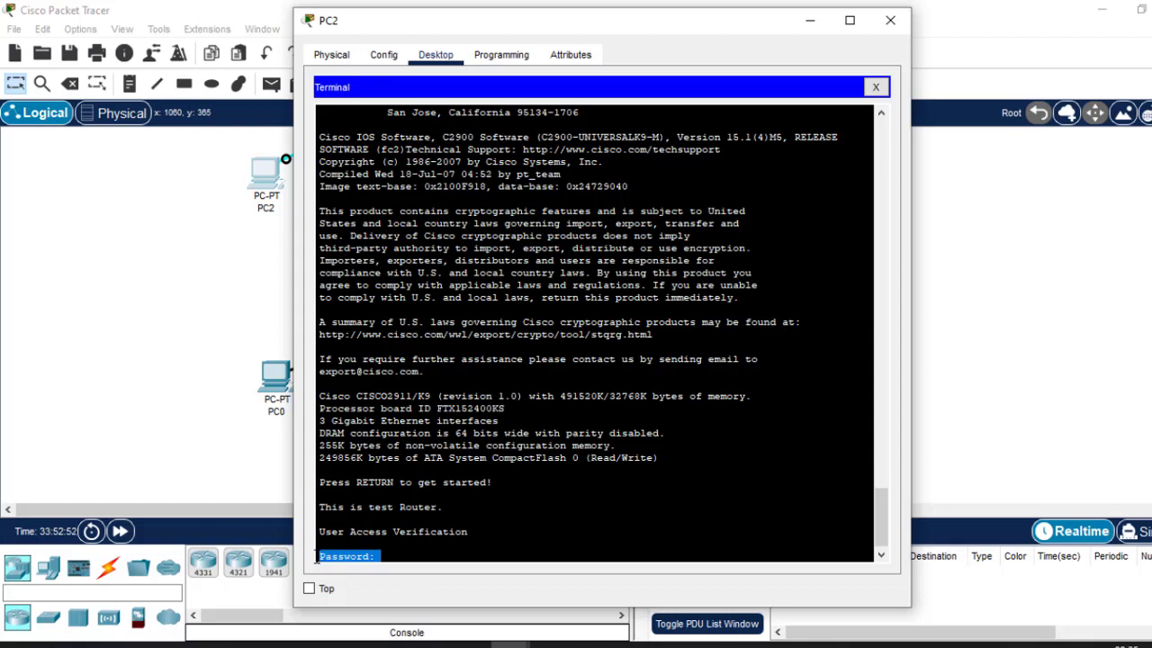
left_click(382, 556)
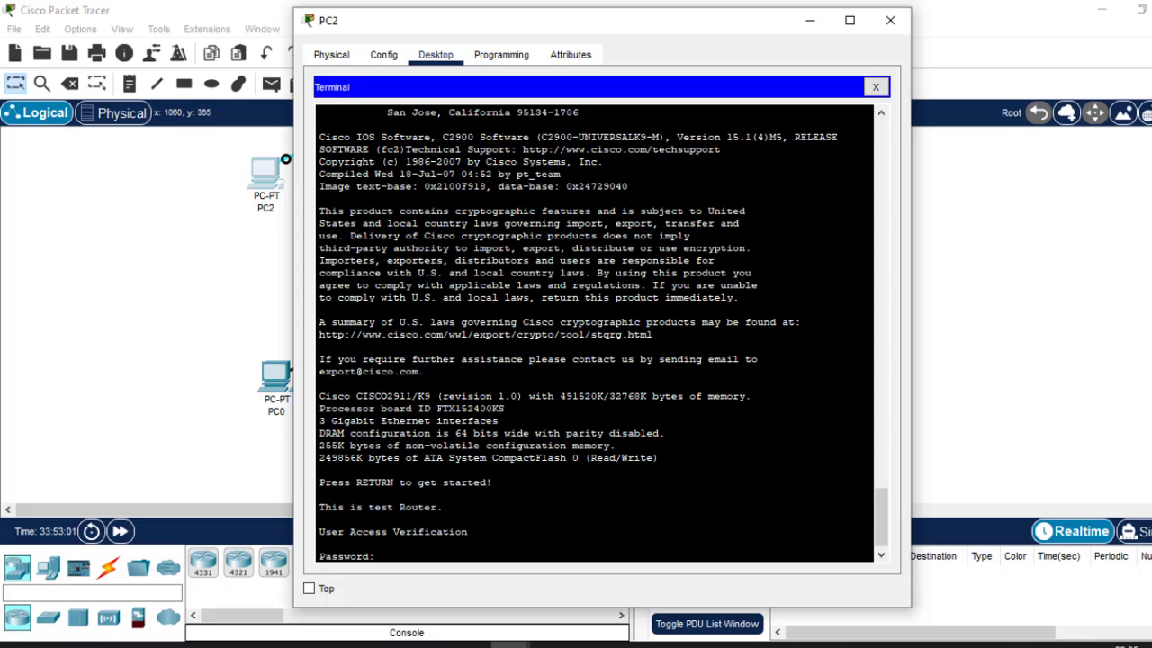
key("Return")
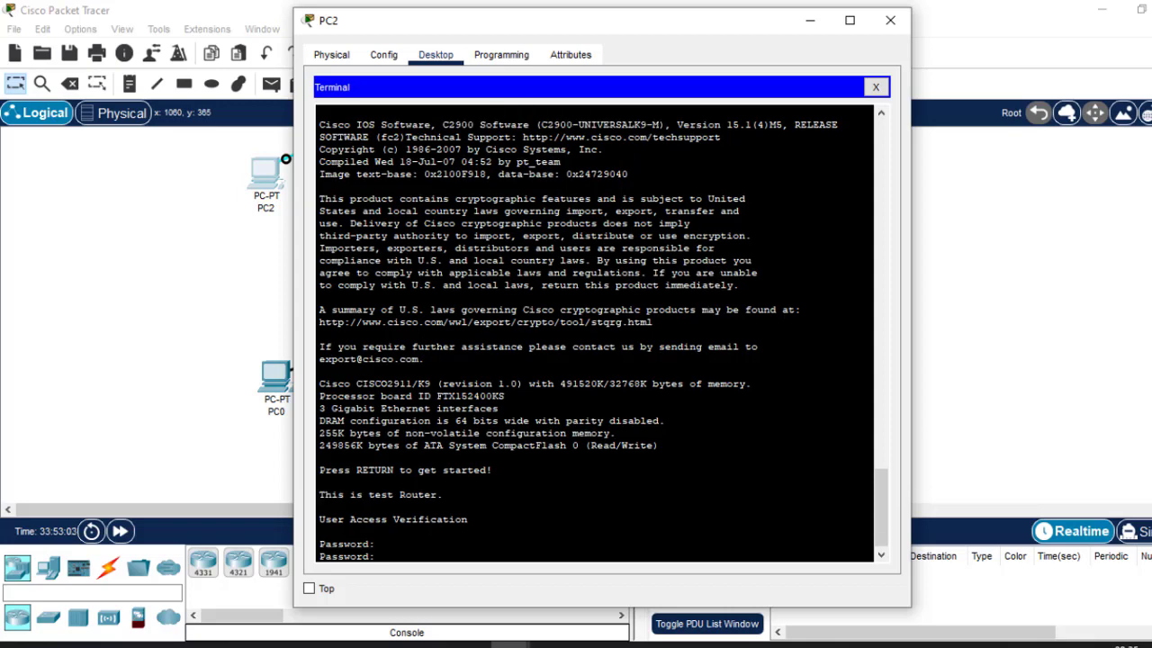
key("Return")
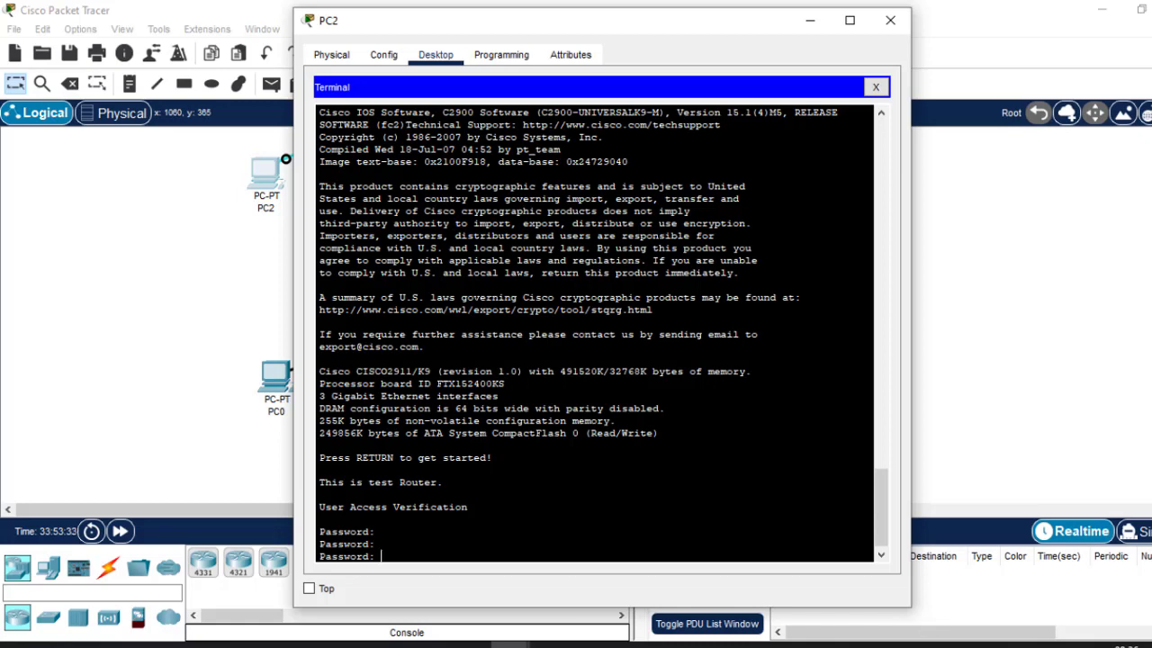
left_click(906, 645)
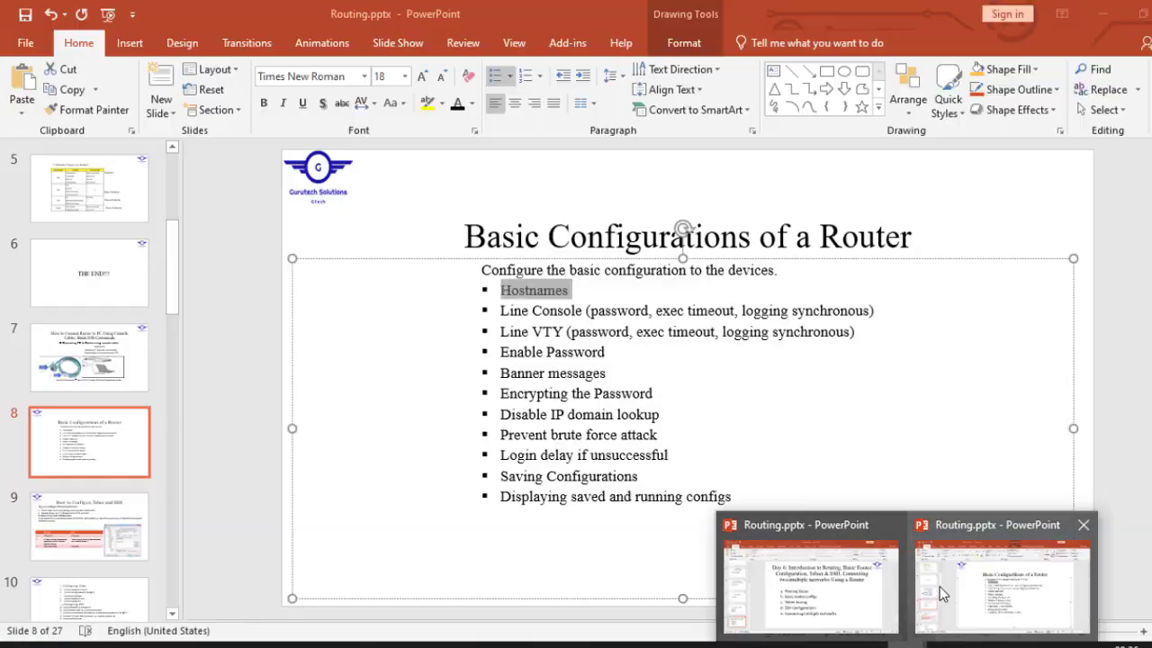
left_click(938, 589)
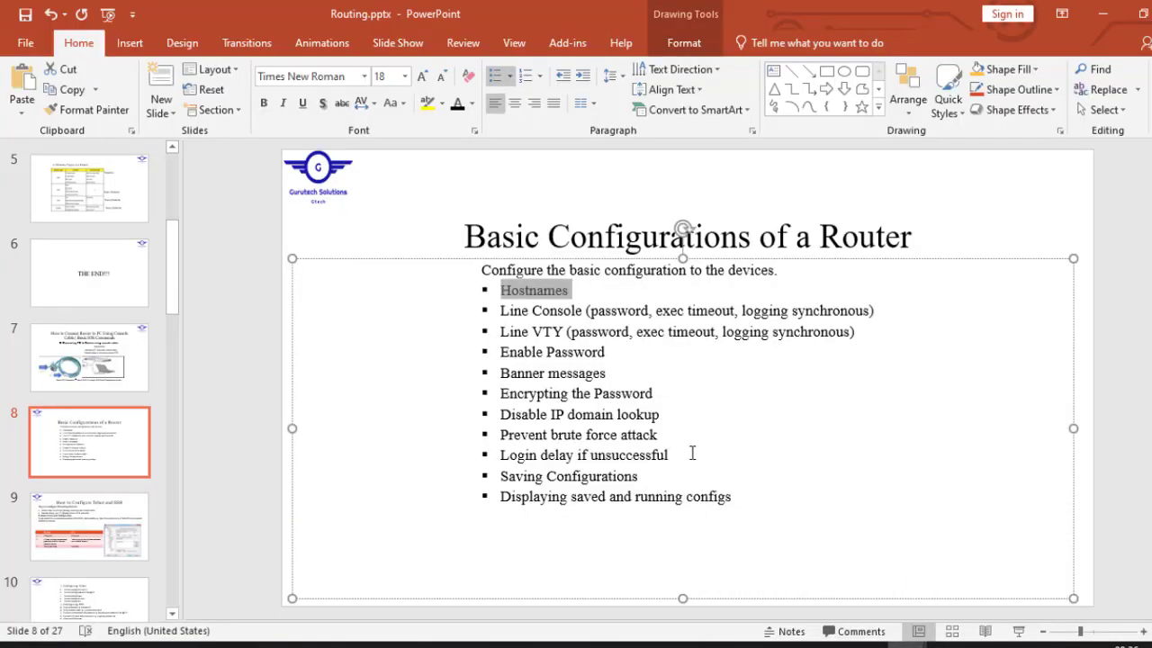
left_click(673, 455)
left_click_drag(670, 455, 499, 438)
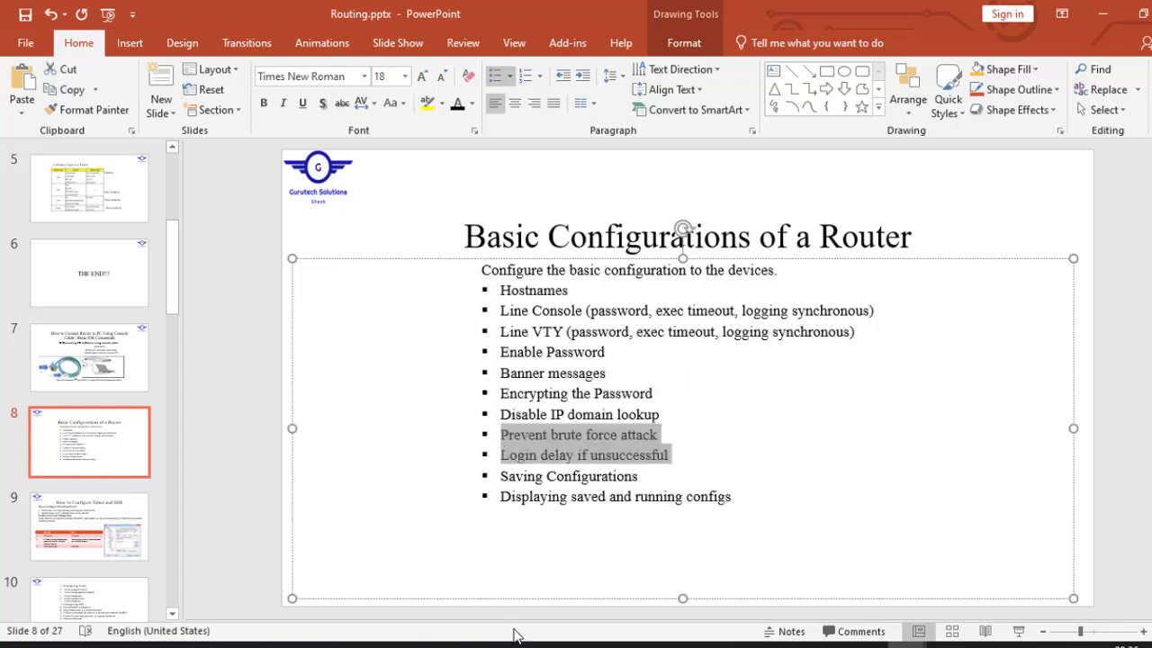
left_click(1103, 14)
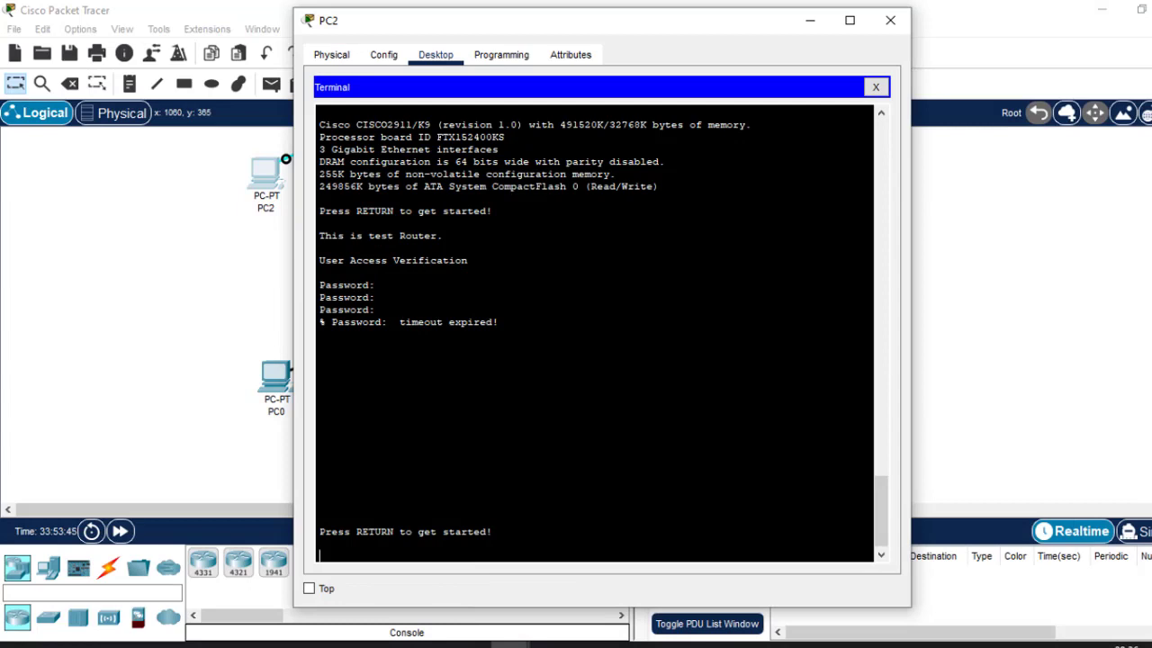
Fail the console password prompt three times until Bad passwords appears.
left_click_drag(375, 284, 316, 286)
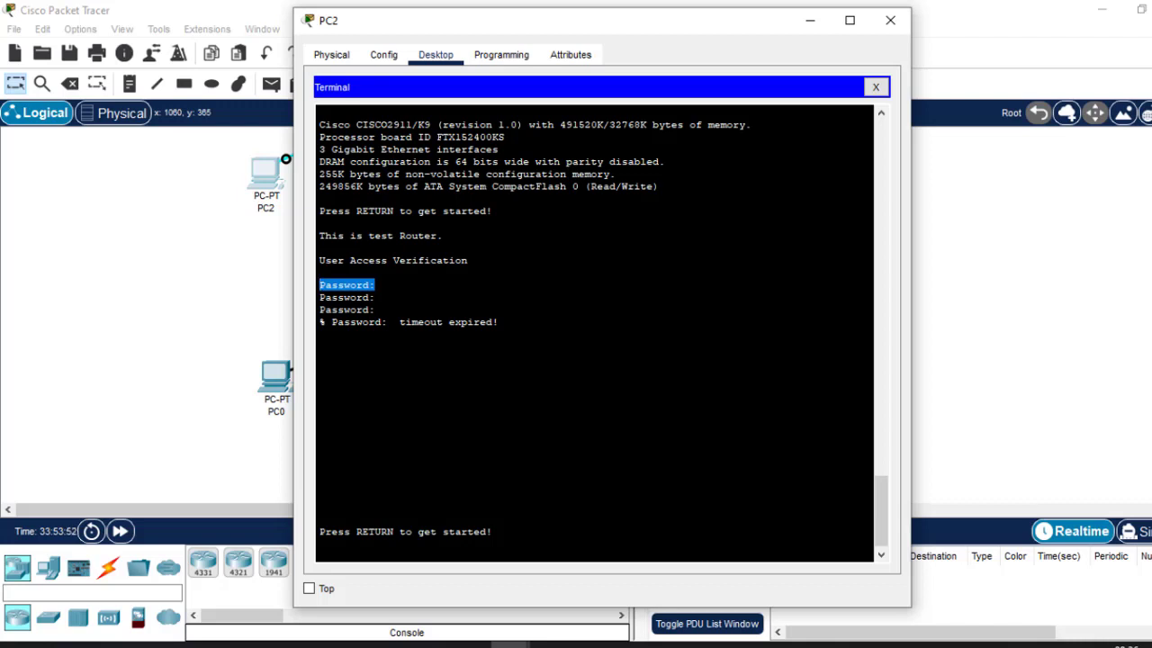
key("Return")
key("Return")
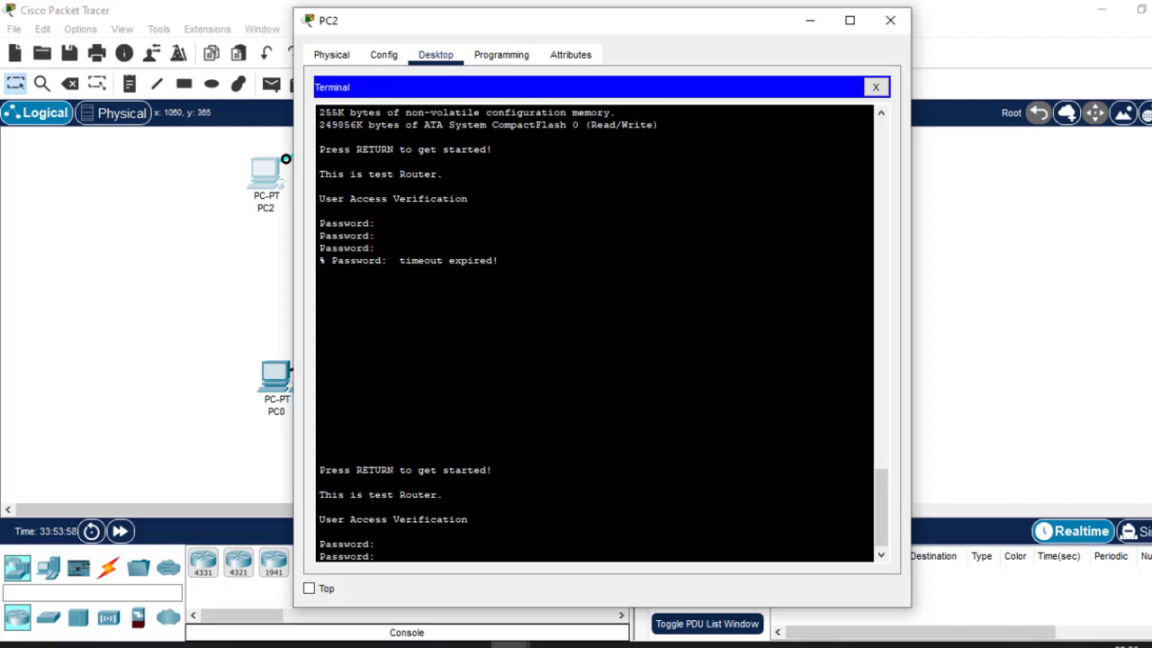
key("Return")
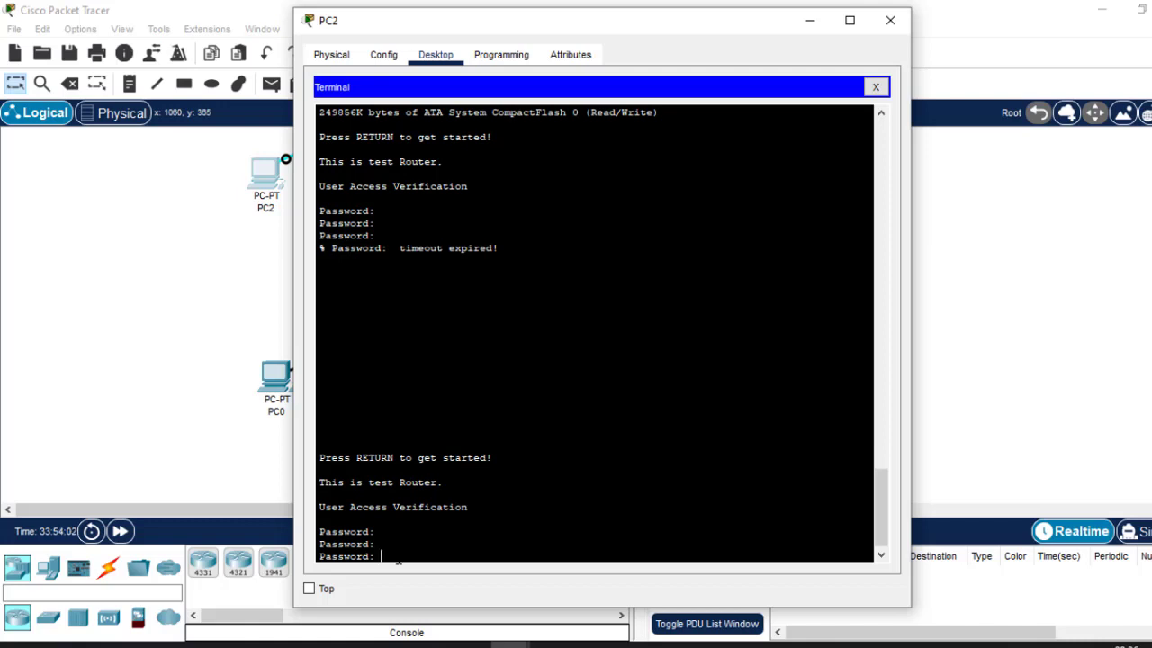
key("Return")
key("Return")
key("Return")
key("Return")
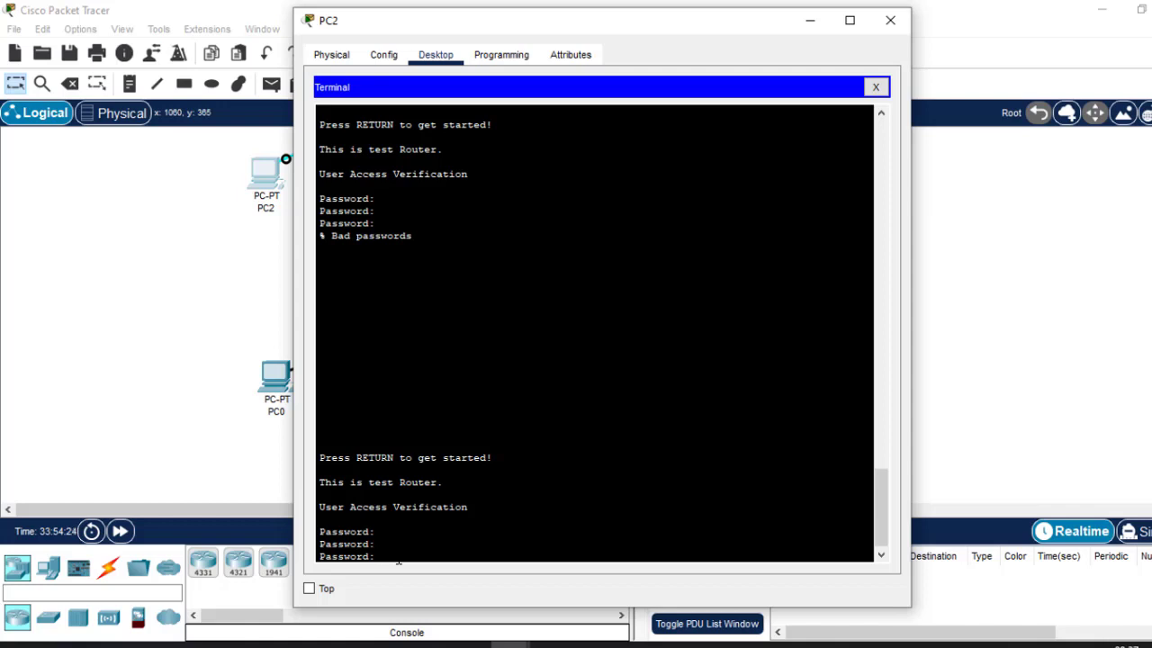
Log in with the correct line password, then run en and enter the enable password.
key("Return")
type("en")
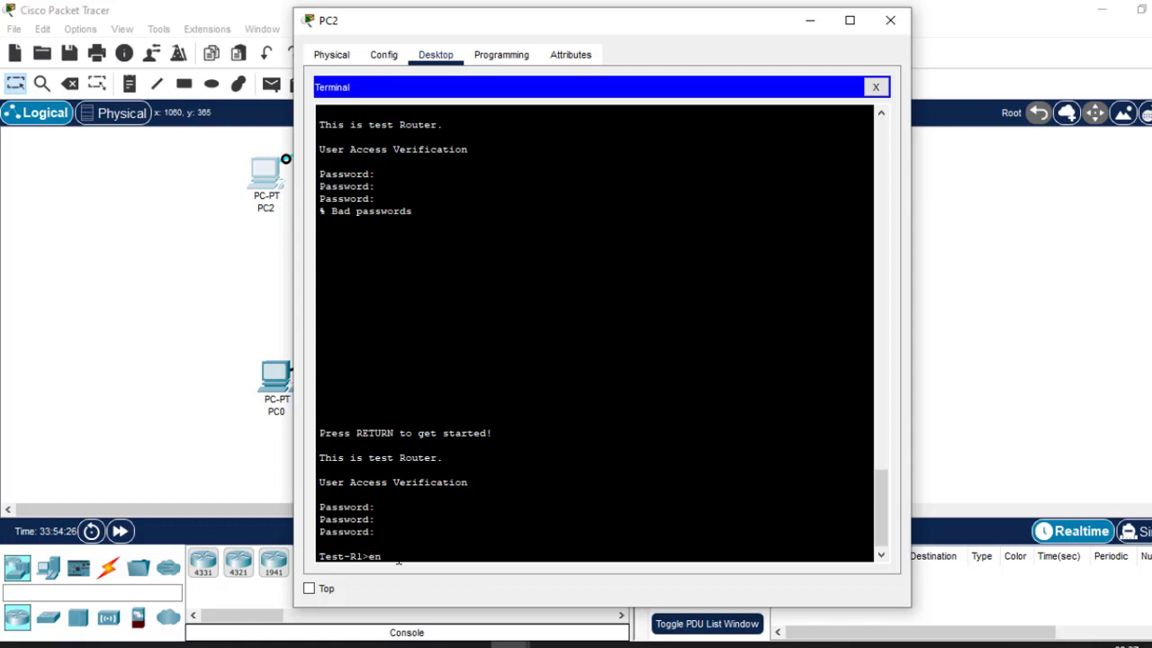
key("Return")
key("Return")
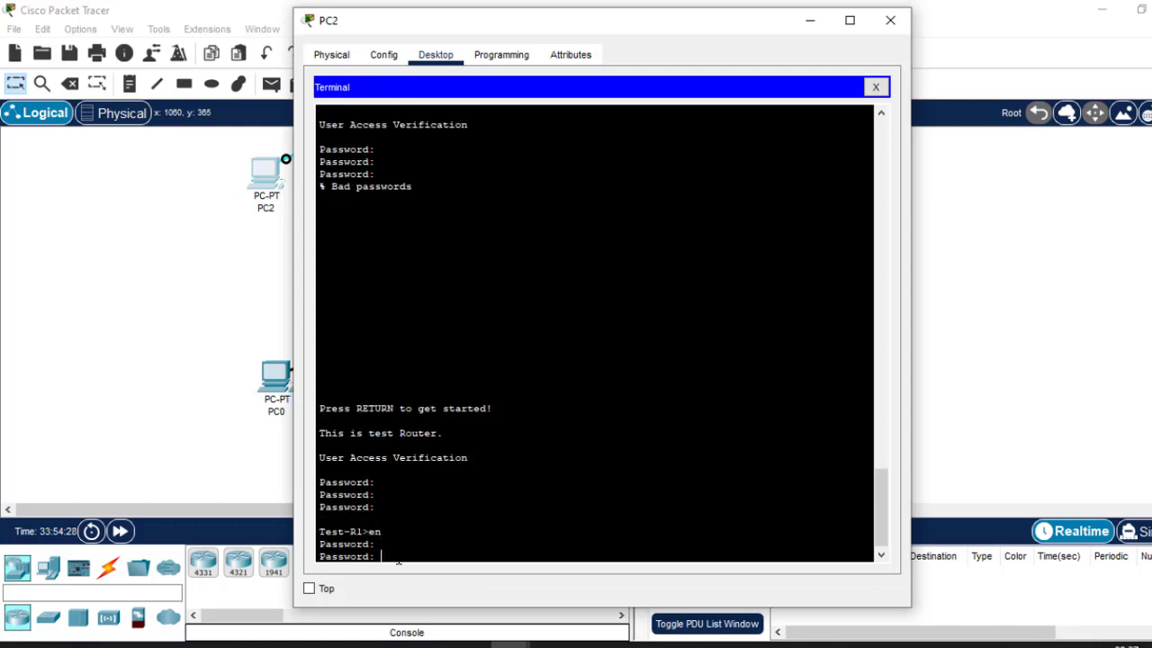
key("Return")
key("Return")
key("Return")
key("Return")
key("Return")
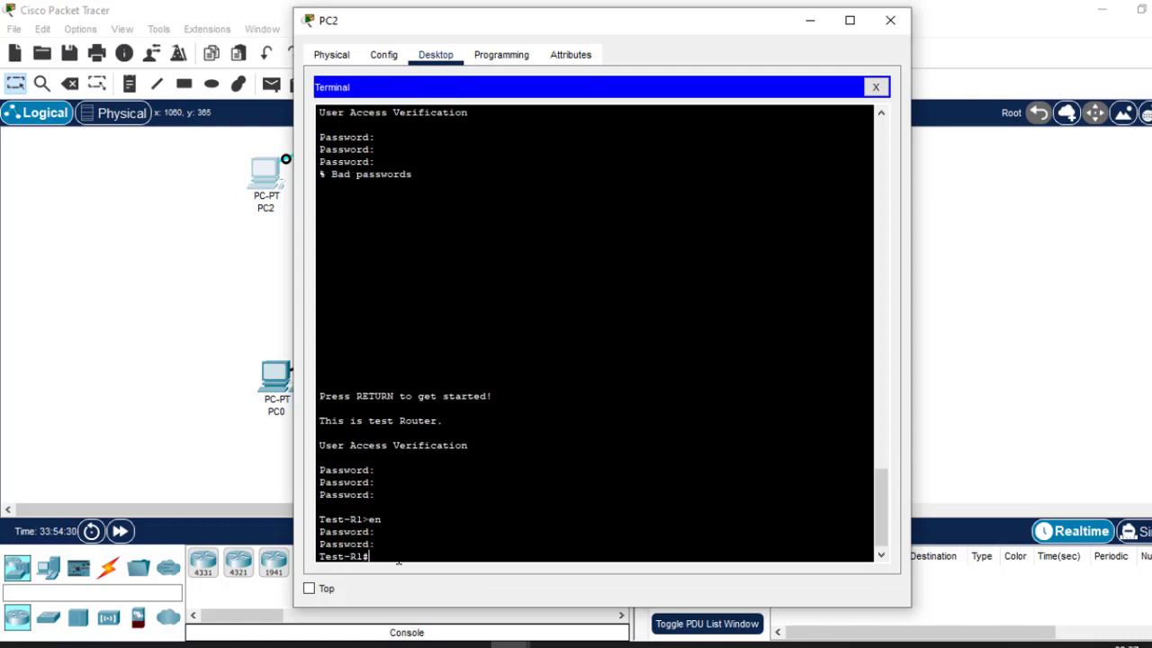
From global configuration, apply login block-for 60 attempts 3 within 10 on Test-R1.
type("conf t")
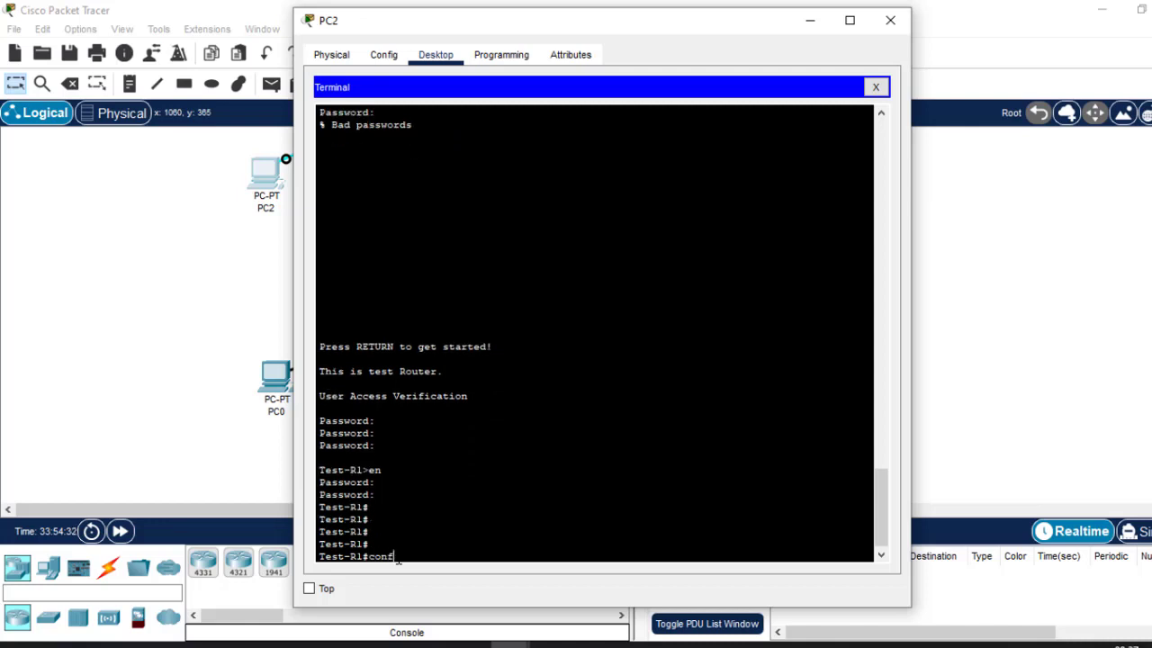
key("Return")
key("Return")
key("Return")
key("Return")
key("Return")
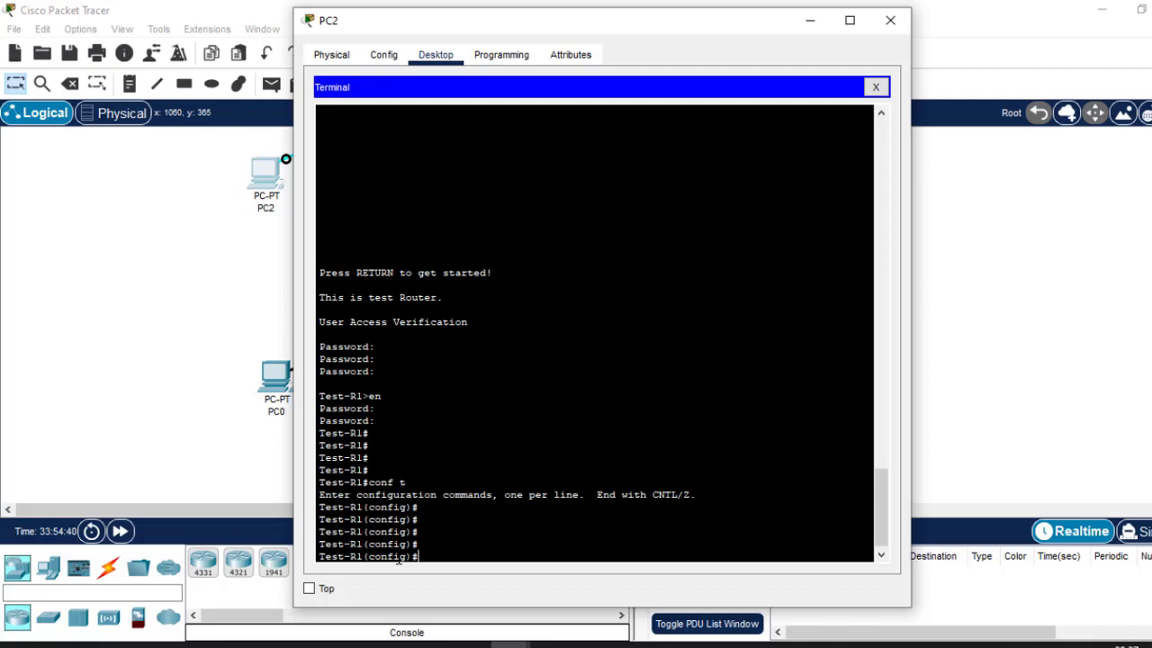
type("login bloc")
key("Tab")
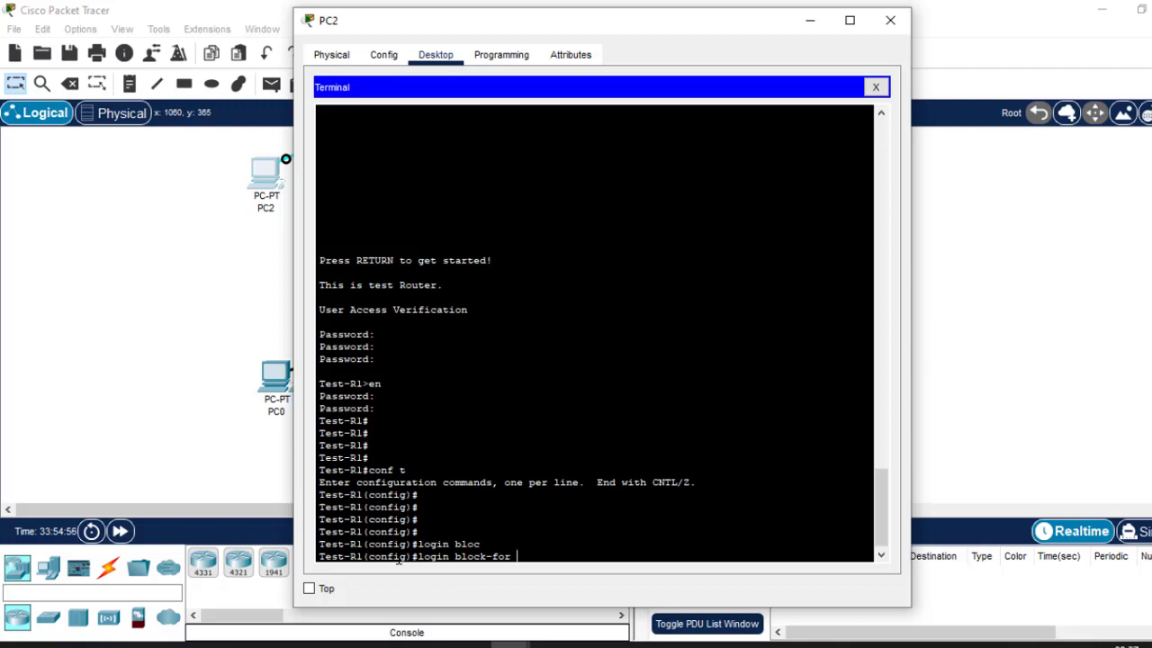
type("60 att")
key("Tab")
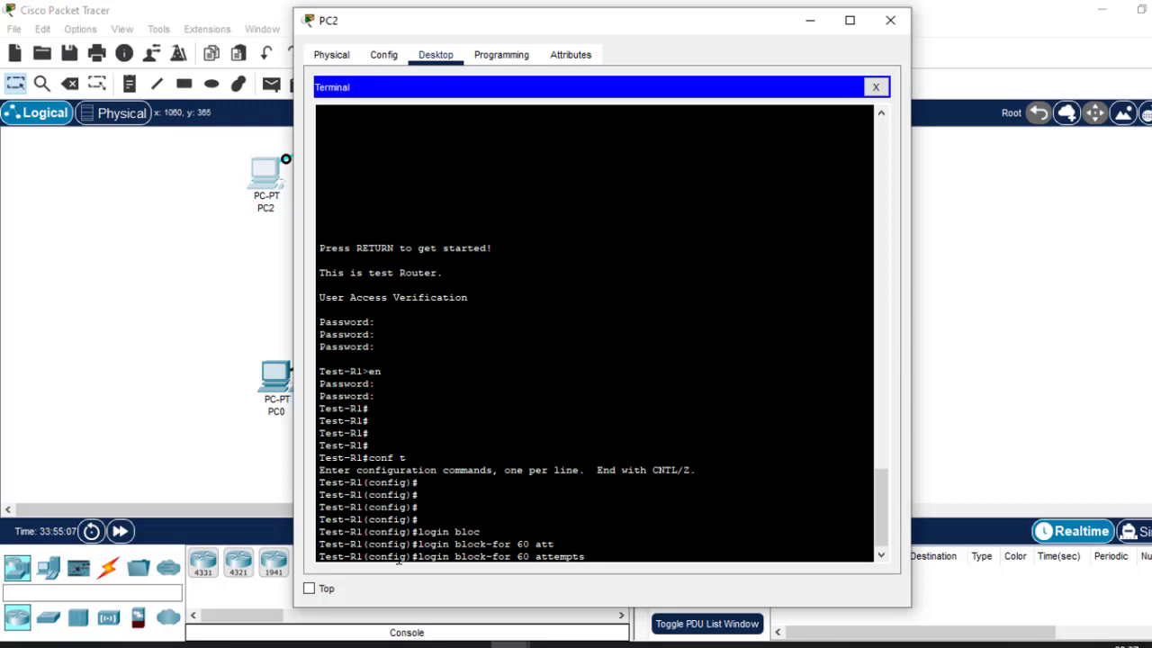
type("3 wi")
key("Tab")
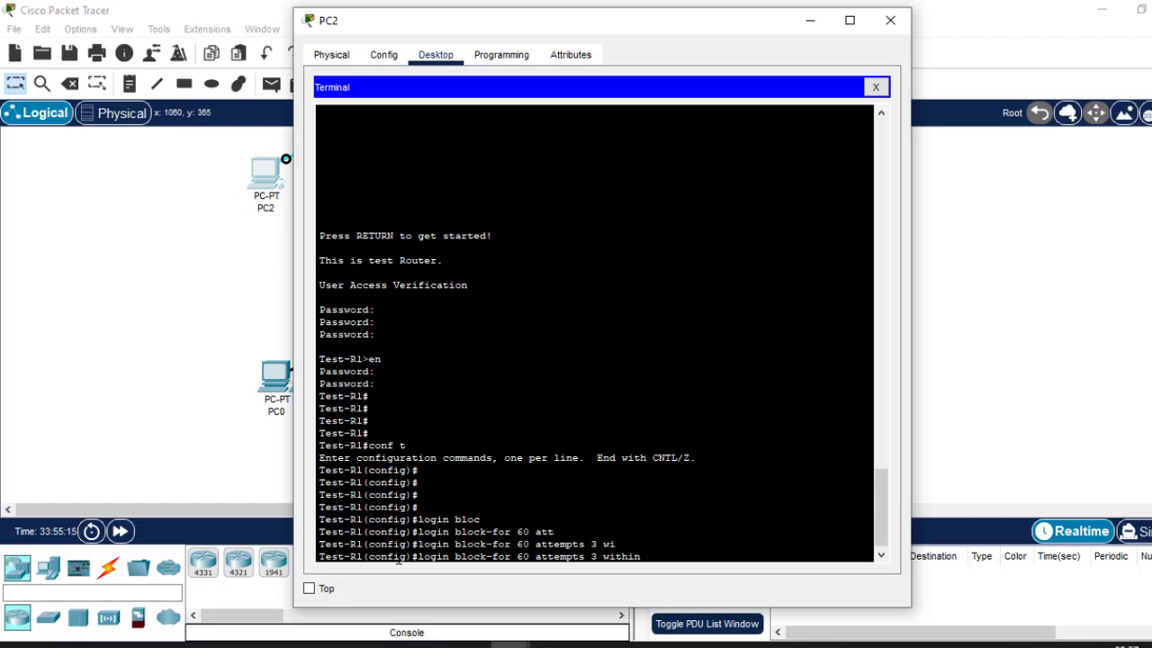
type("10")
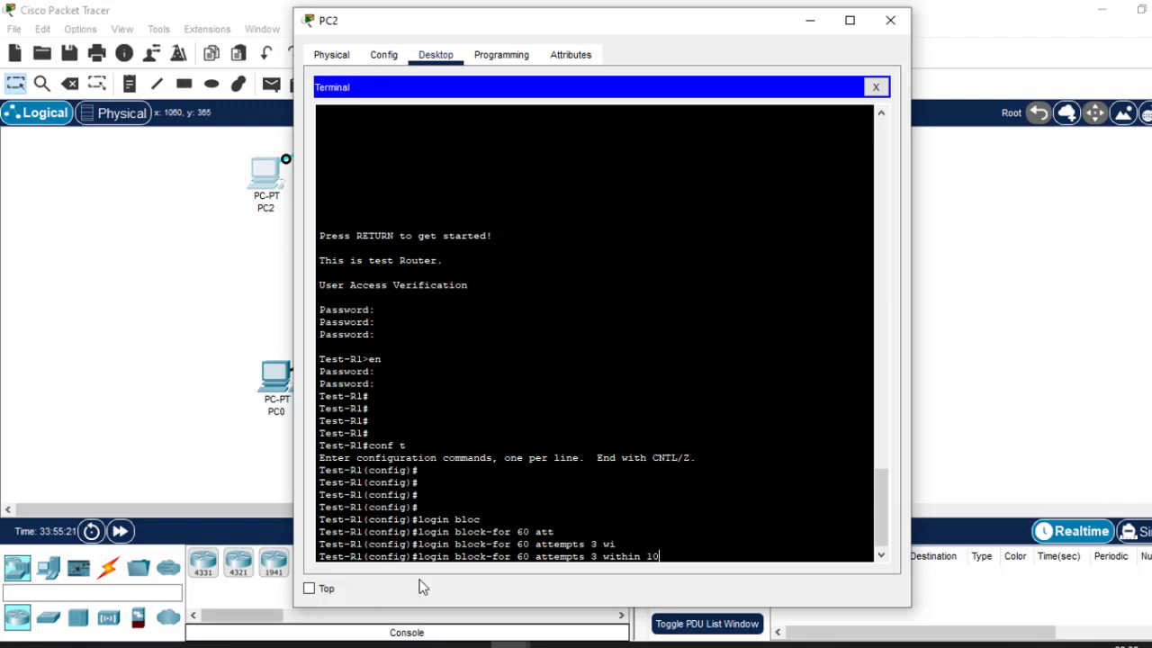
double_click(523, 556)
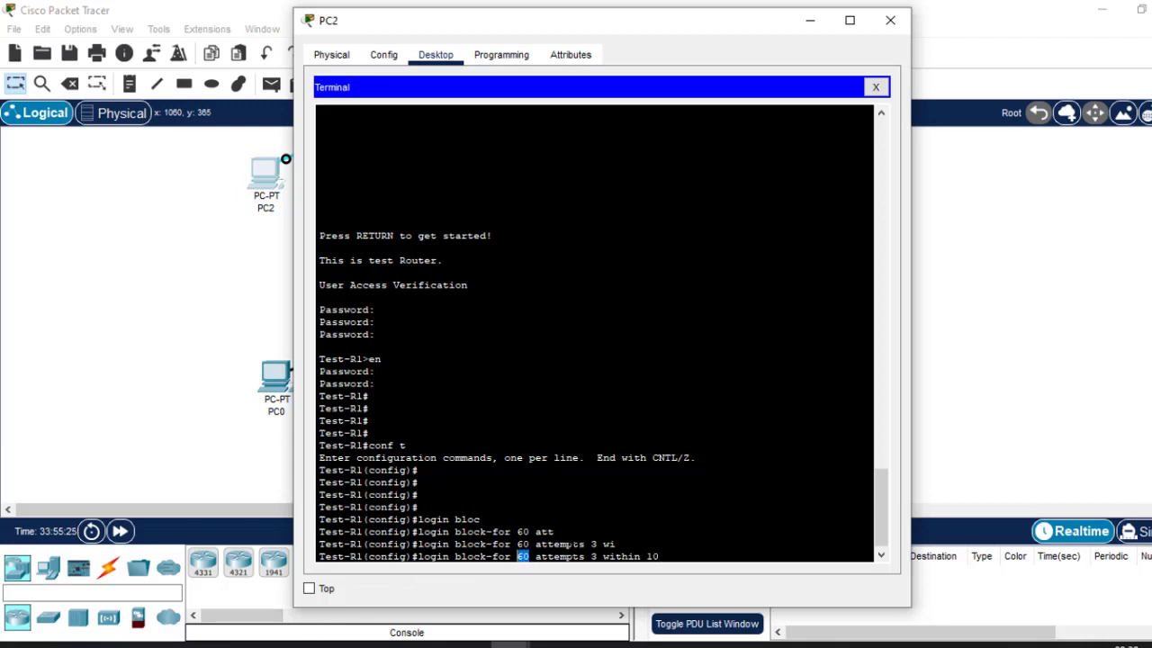
left_click_drag(592, 556, 660, 558)
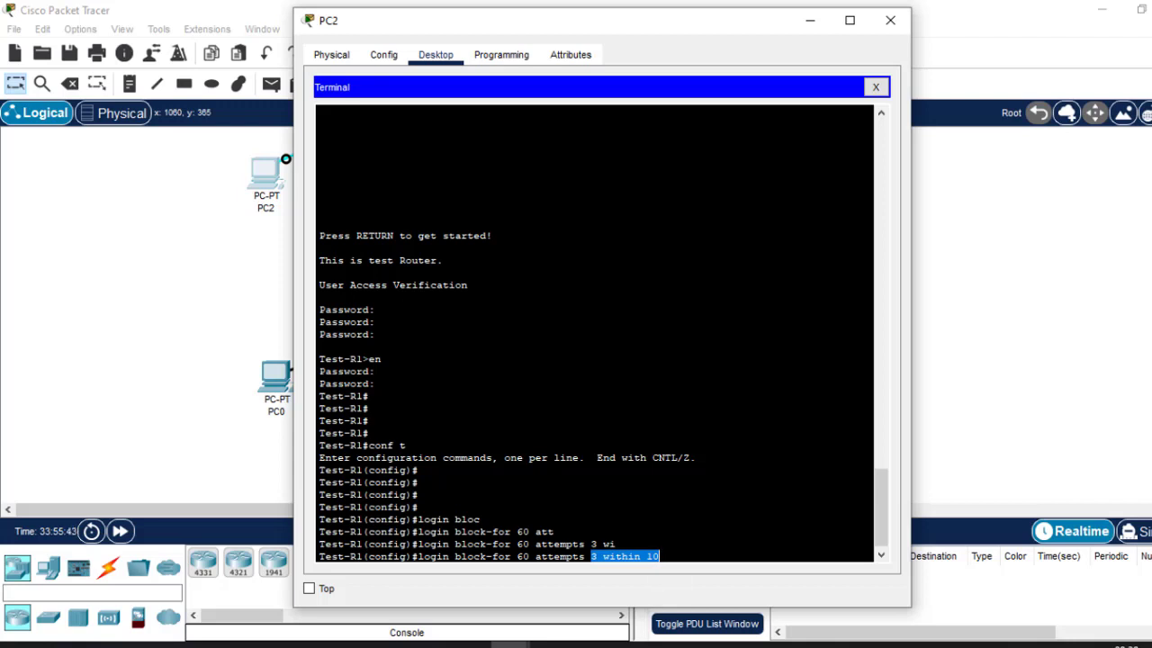
left_click_drag(530, 557, 519, 557)
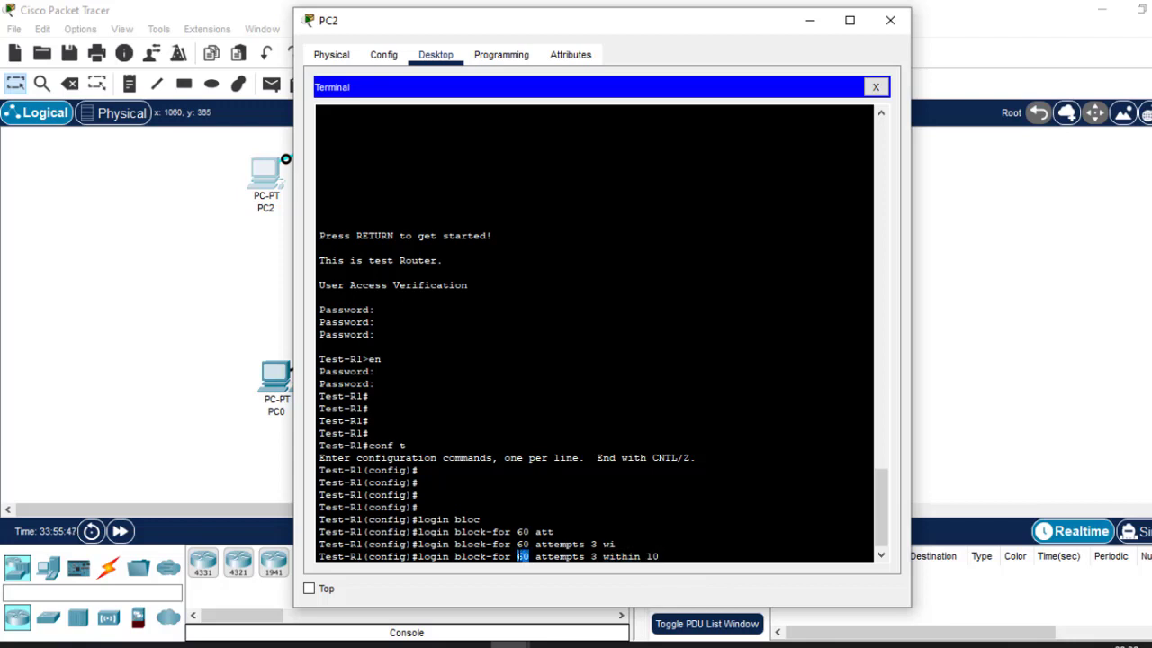
key("Return")
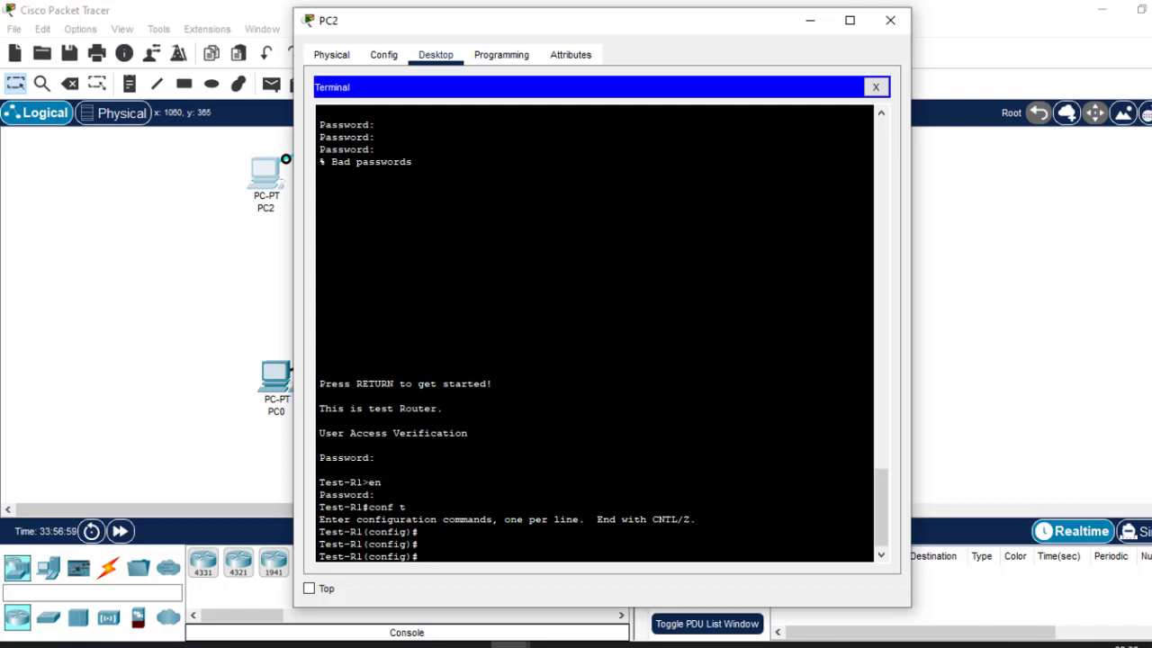
Try the login delay command at the global prompt, then erase it when it isn't accepted.
type("log")
key("Tab")
type("in")
key("Tab")
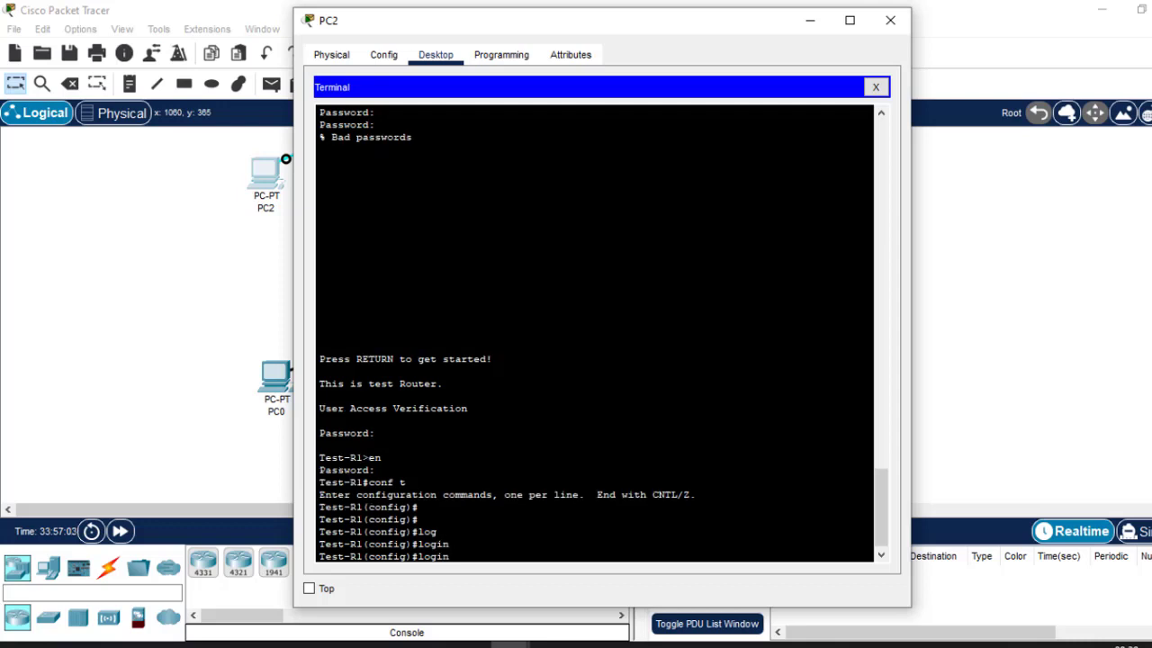
type("de")
key("Tab")
type("l")
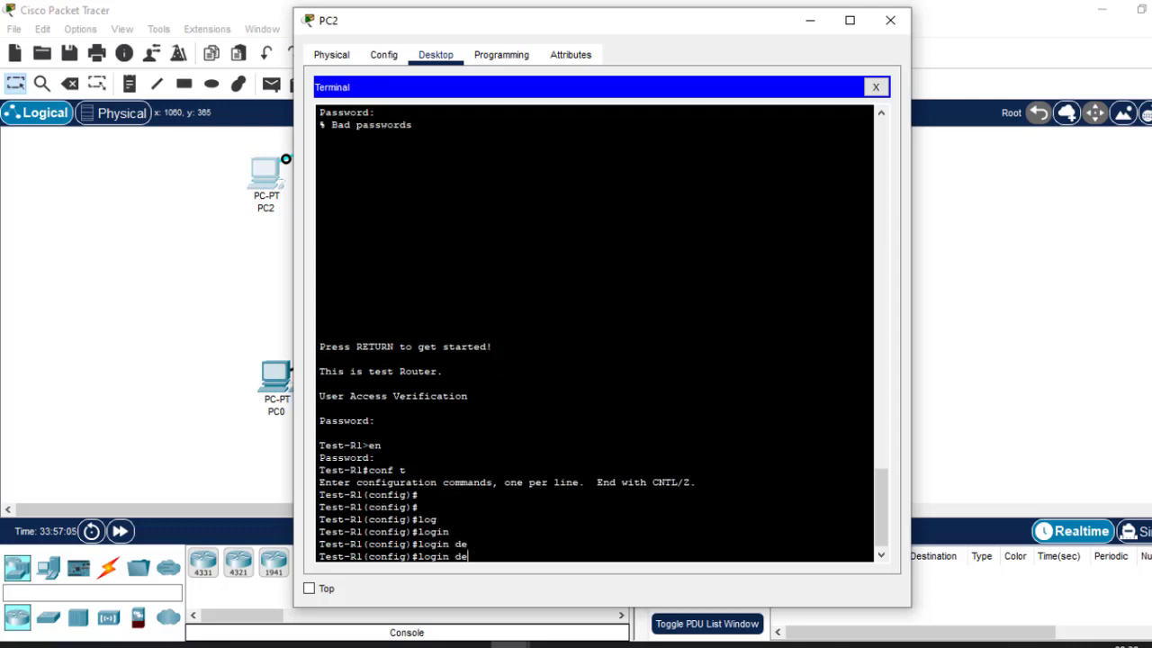
key("Tab")
type("ay")
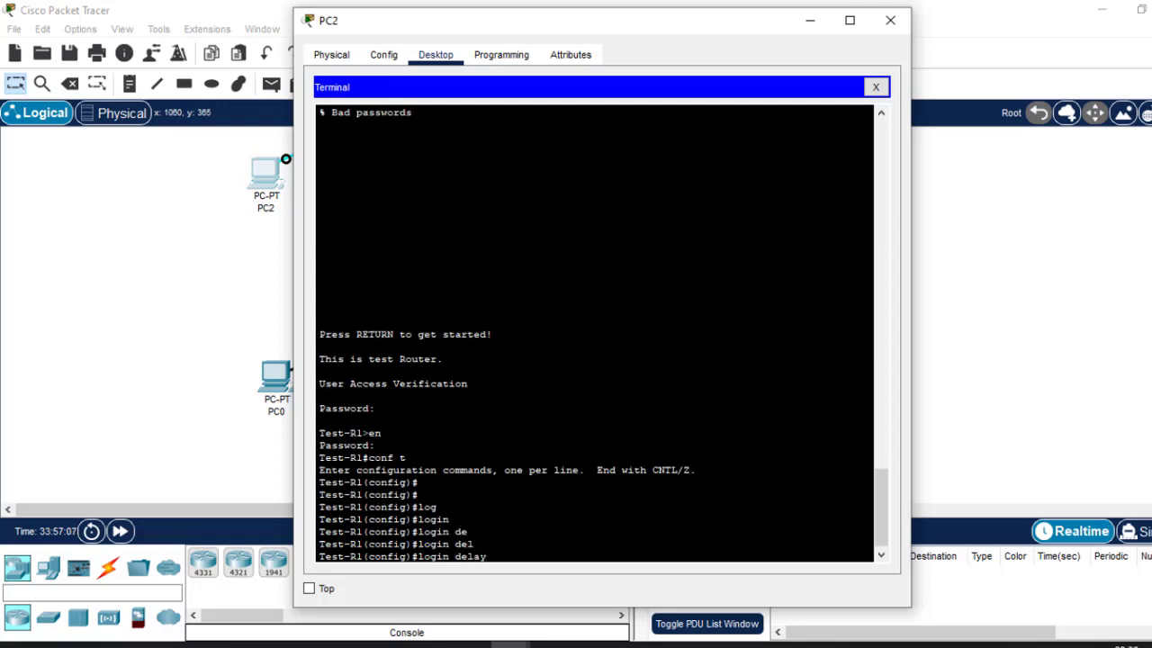
key("Tab")
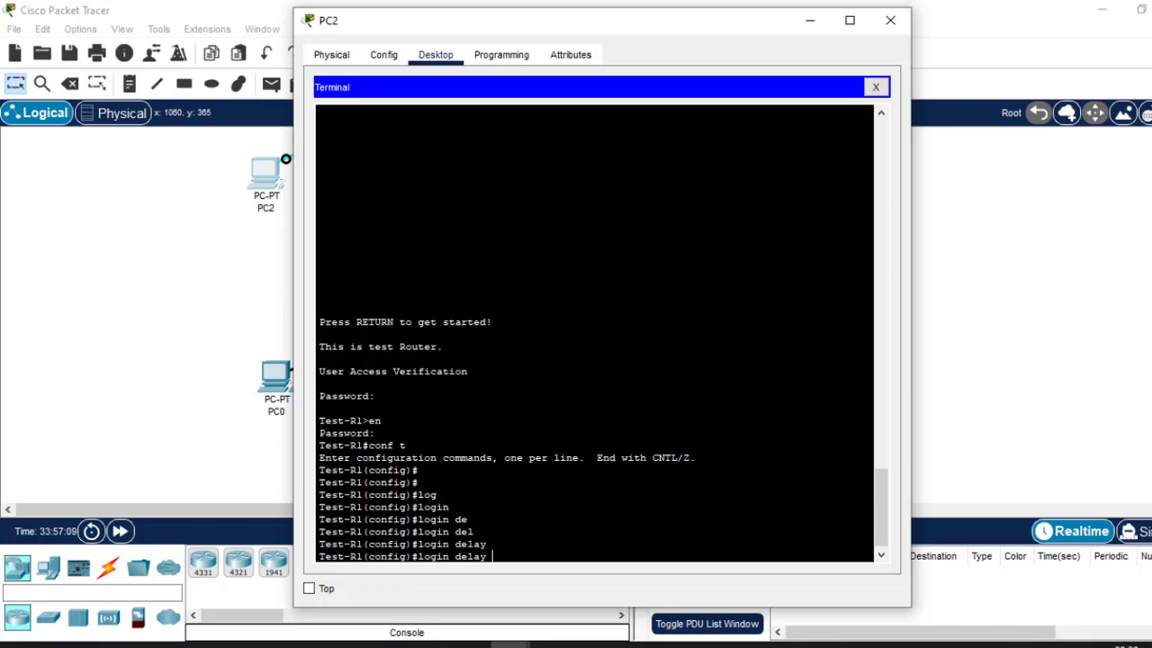
type("?")
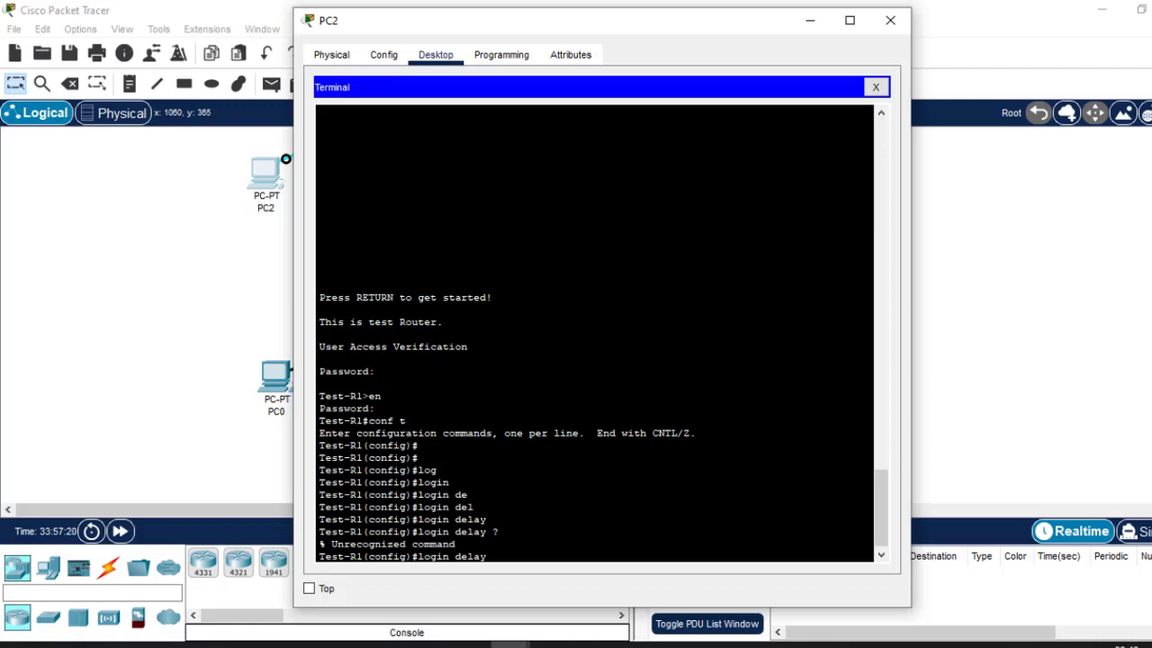
key("BackSpace")
key("BackSpace")
key("BackSpace")
key("BackSpace")
key("BackSpace")
key("BackSpace")
key("BackSpace")
key("BackSpace")
key("BackSpace")
key("BackSpace")
key("BackSpace")
key("BackSpace")
Enter line console 0 and try completing login delay there, then clear the partial command.
type("line console 0")
key("Return")
key("Return")
key("Return")
key("Return")
type("gi")
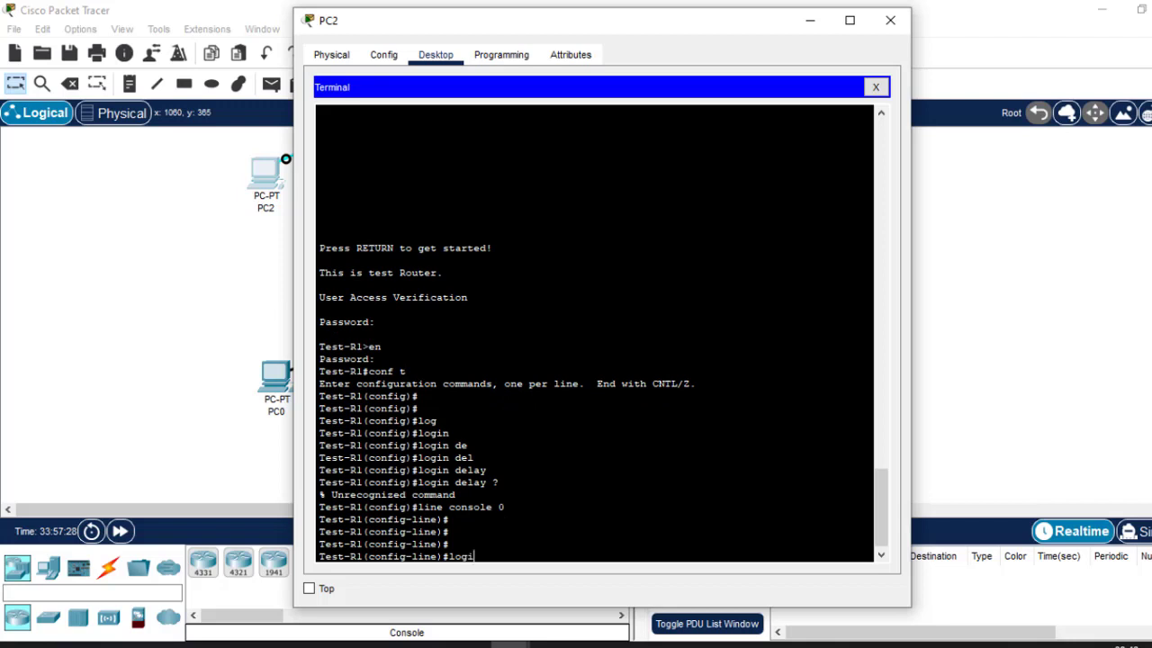
key("Tab")
type("de")
key("Tab")
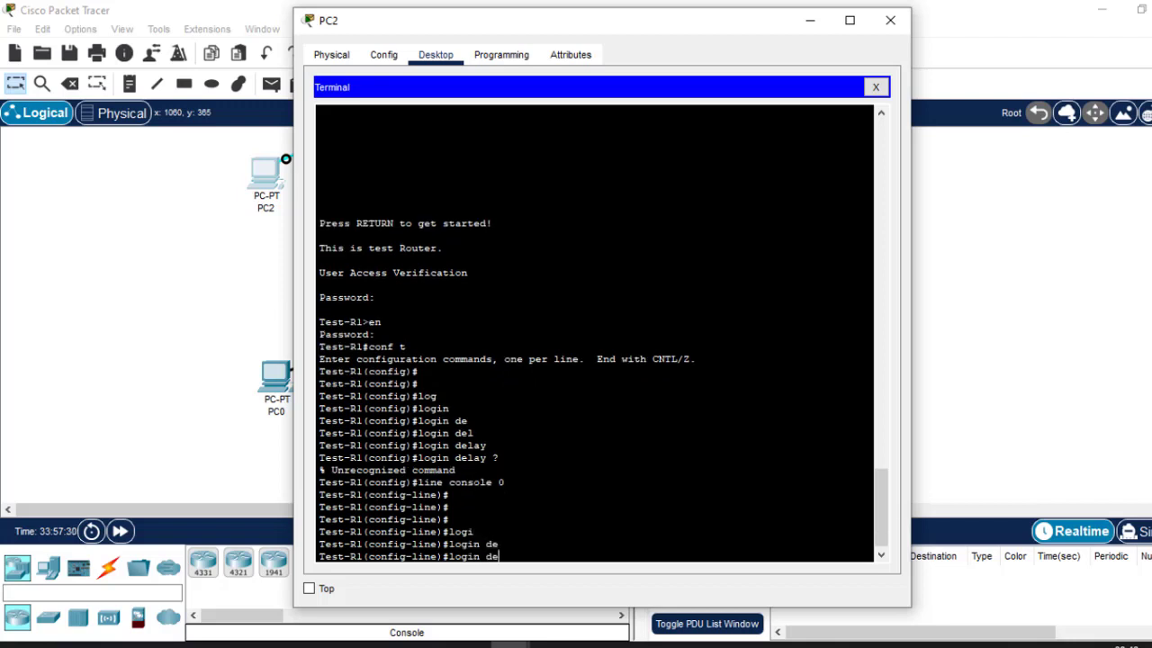
type("l")
key("Tab")
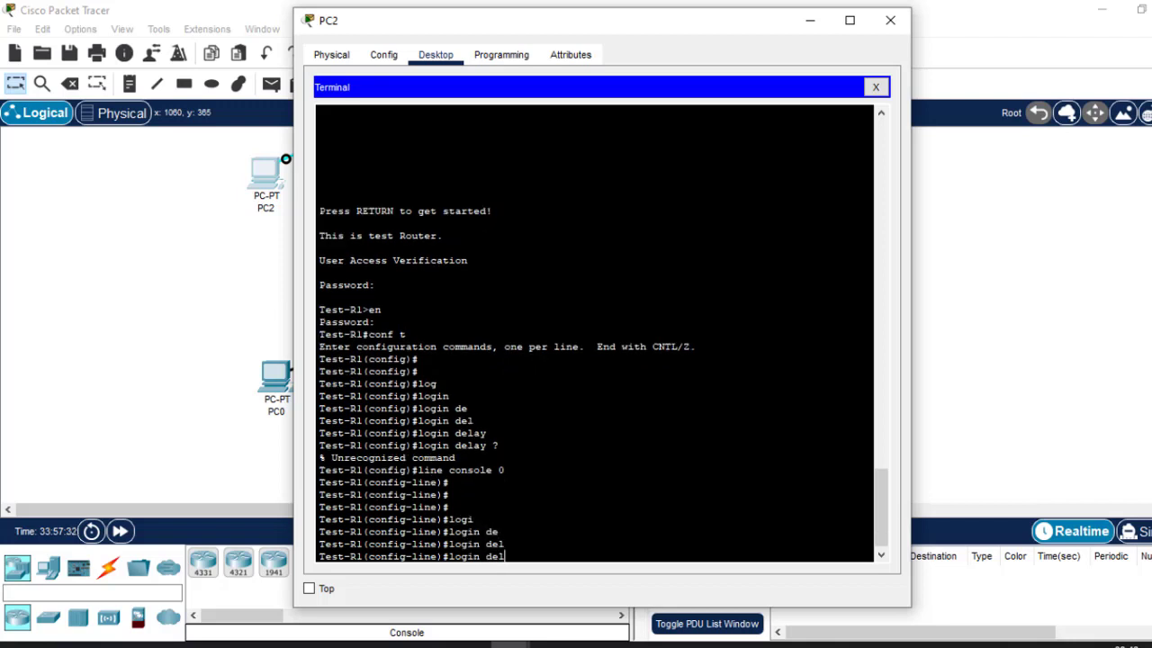
type("ay")
key("Tab")
key("Tab")
key("Tab")
key("Tab")
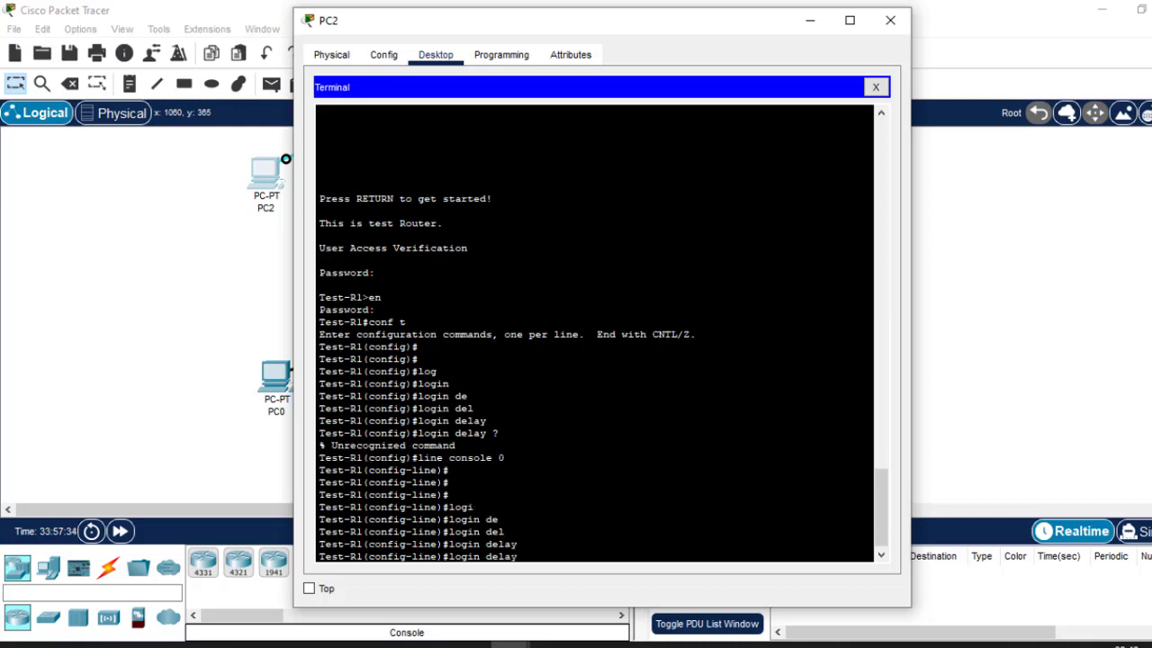
key("Tab")
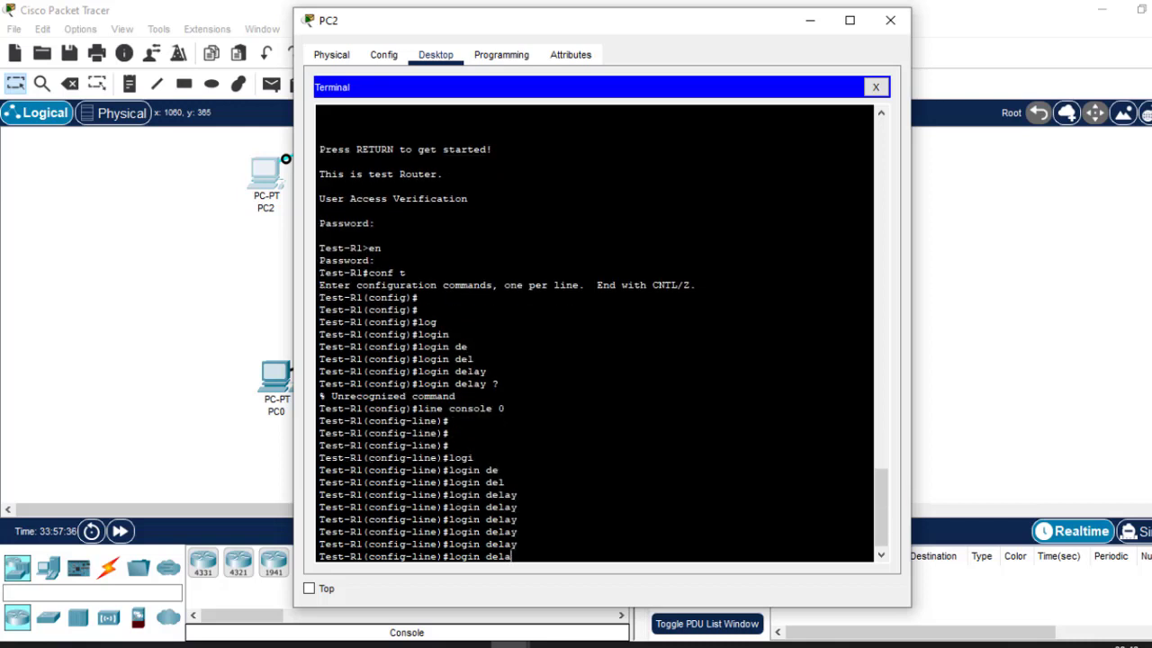
key("BackSpace")
key("BackSpace")
key("BackSpace")
key("BackSpace")
key("BackSpace")
key("BackSpace")
key("BackSpace")
key("BackSpace")
key("BackSpace")
key("BackSpace")
Exit console line mode back to Test-R1(config)# and type line vty 0 15.
type("r")
key("BackSpace")
type("ex")
key("Return")
key("Return")
key("Return")
key("Return")
key("Return")
type("exi")
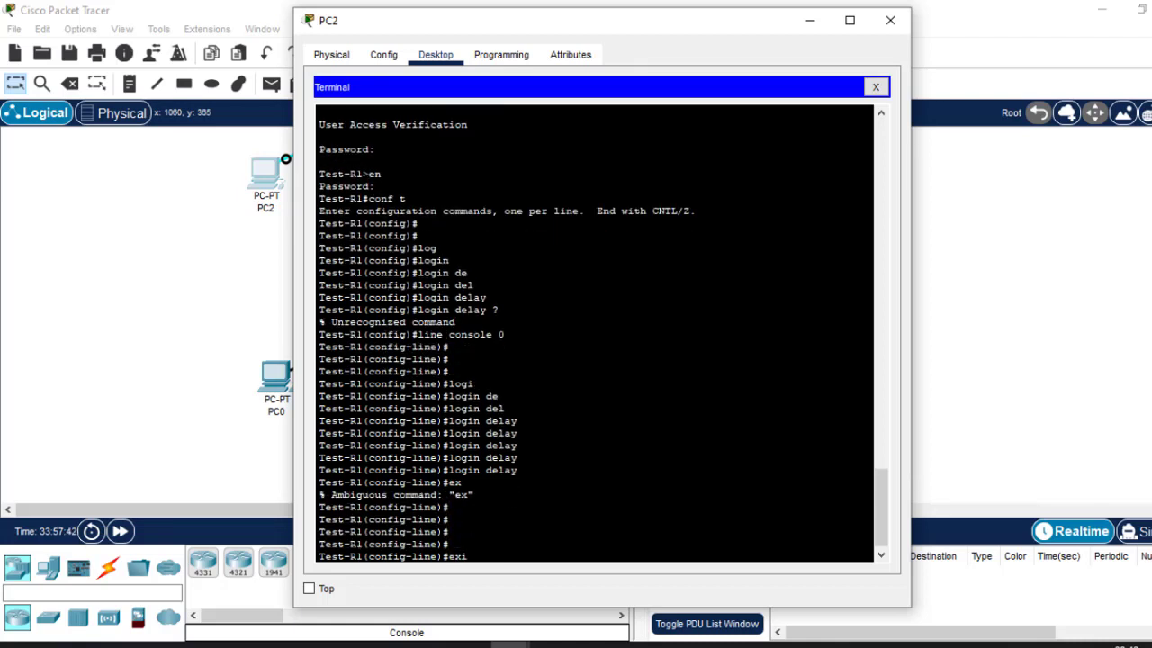
type("t")
key("Return")
key("Return")
type("lin")
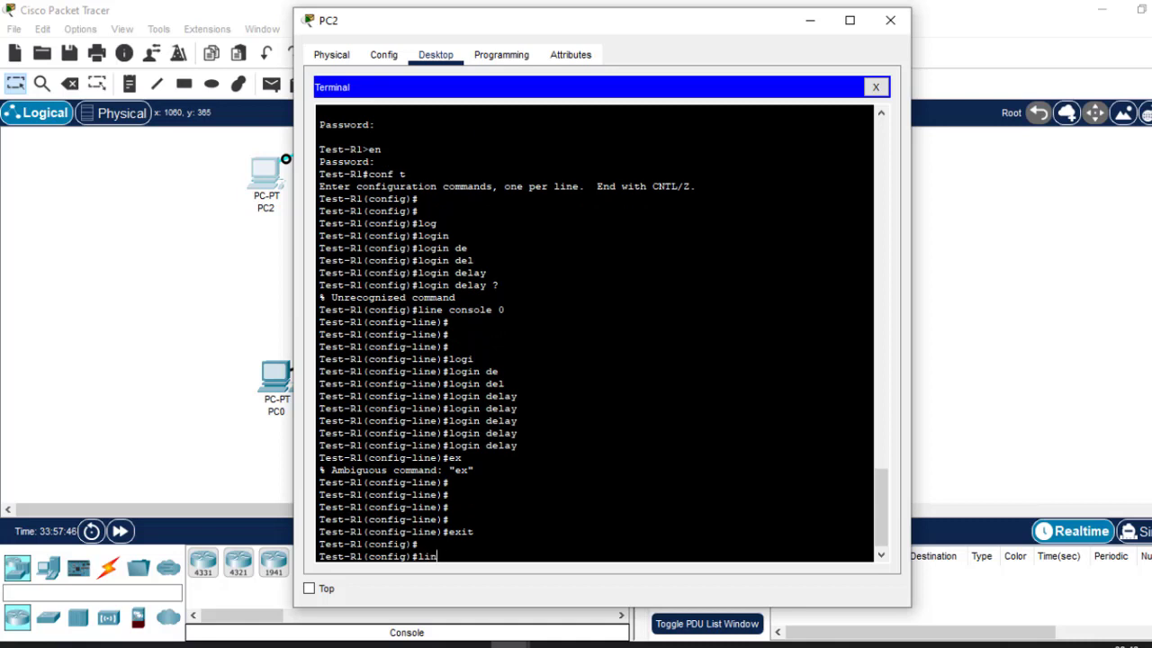
type("e vty 0 15")
Enter vty lines 0 15 and try login delay 30, which is rejected.
key("Return")
key("Return")
key("Return")
key("Return")
type("log")
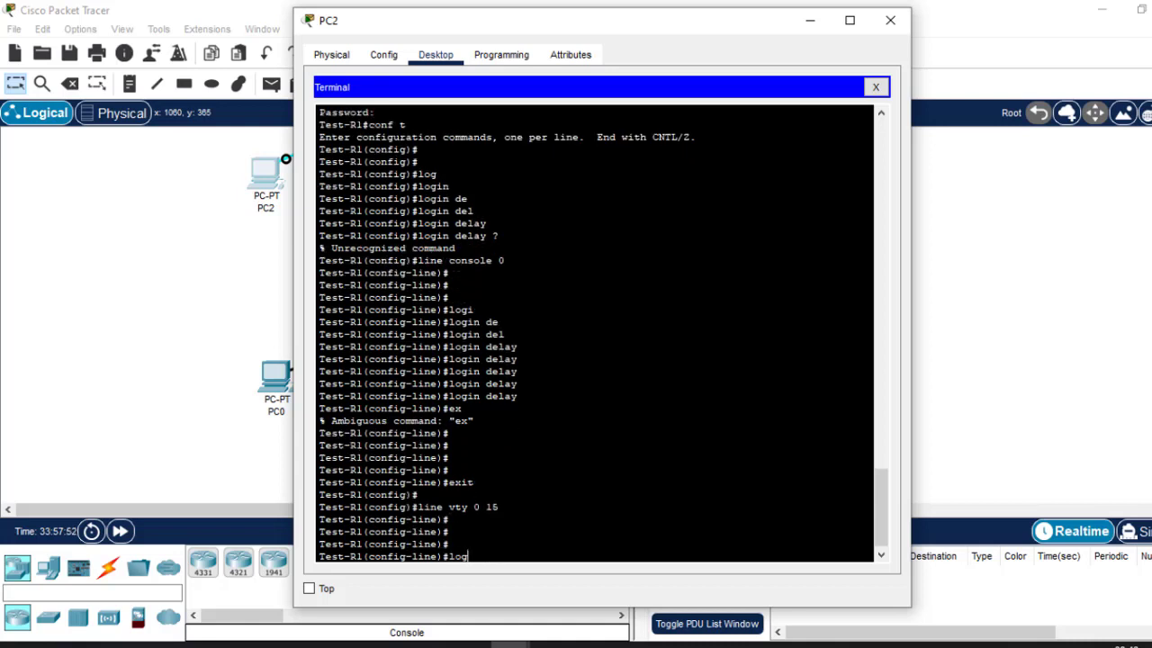
type("in del")
key("Tab")
key("Tab")
key("Tab")
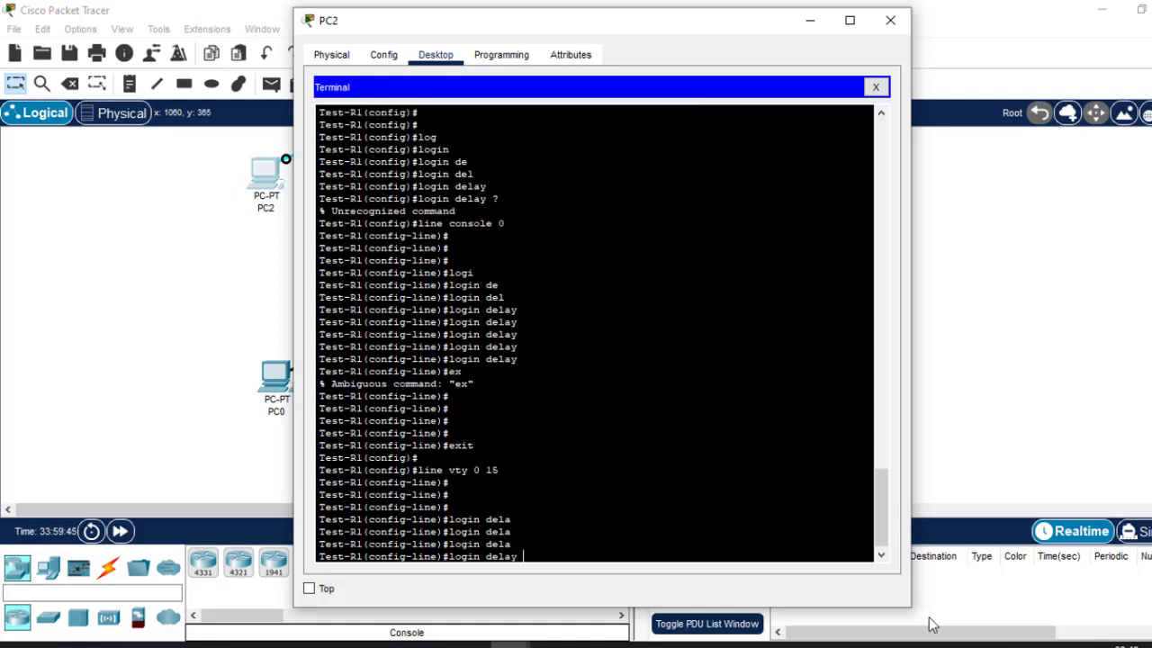
type("y 30")
key("Return")
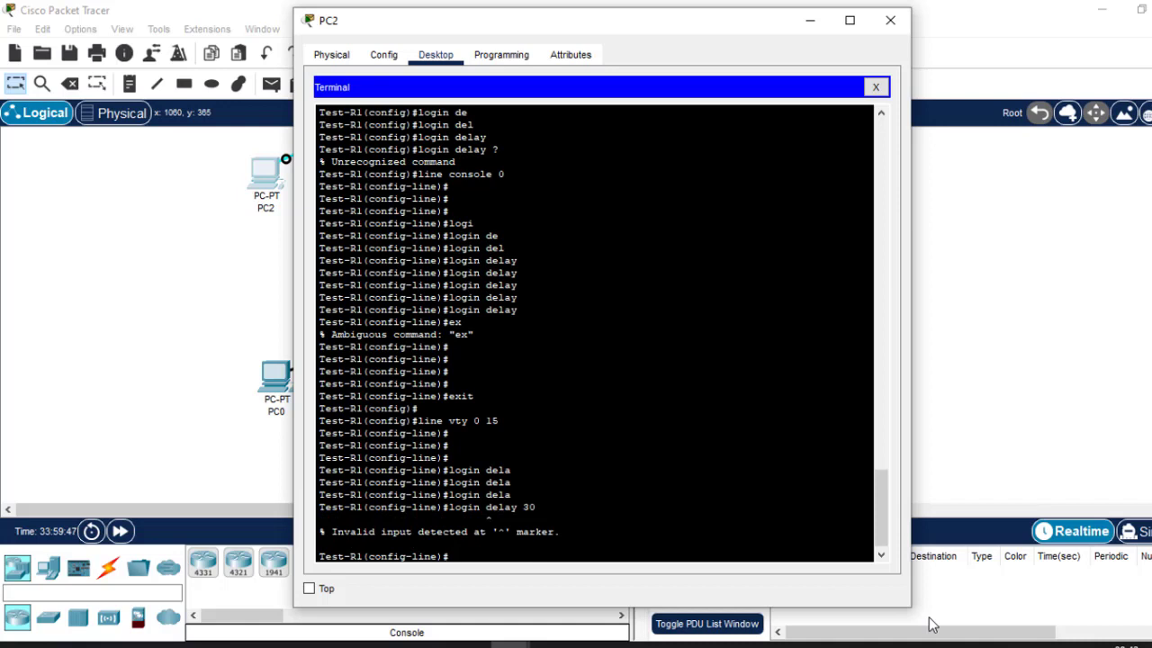
Exit to global configuration and try login delay 30 there, also rejected.
type("exit")
key("Return")
key("Return")
key("Return")
key("Return")
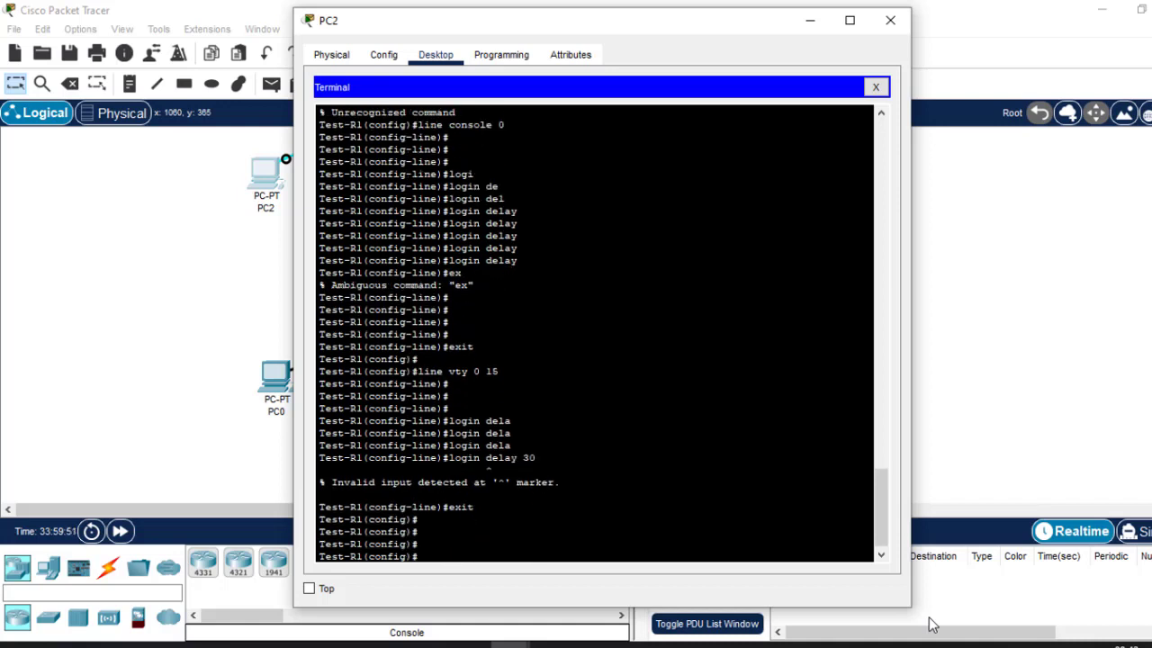
type("login delay 30")
key("Return")
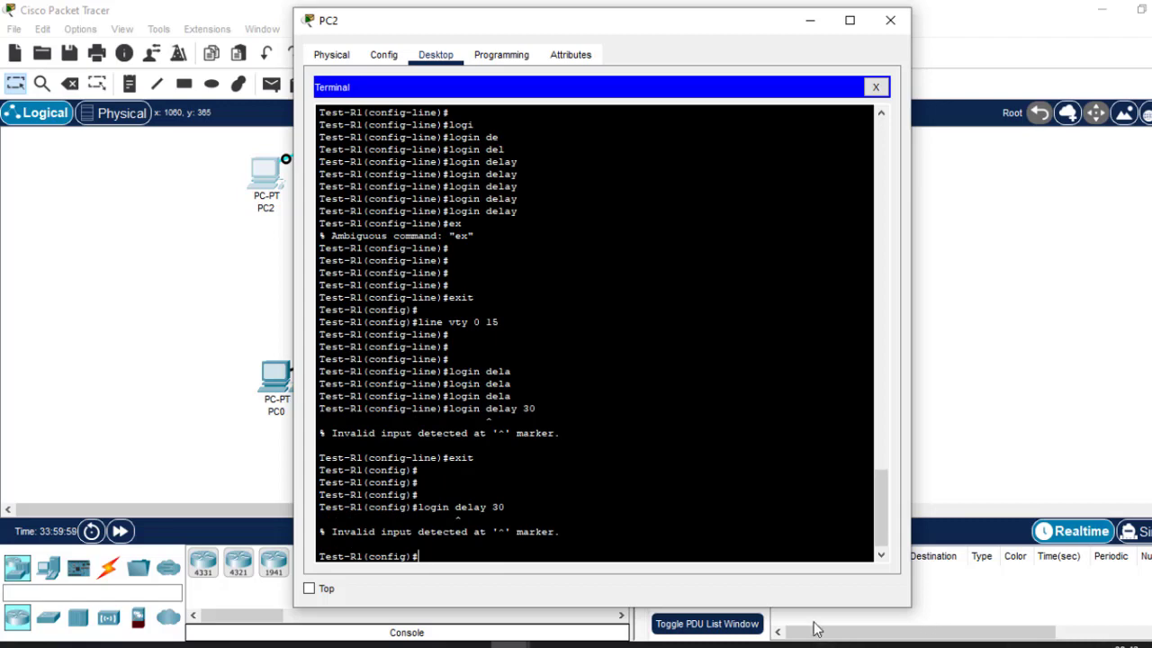
In Routing.pptx, delete the 'Login delay if unsuccessful' bullet, keeping Saving Configurations on its own line.
left_click(1014, 584)
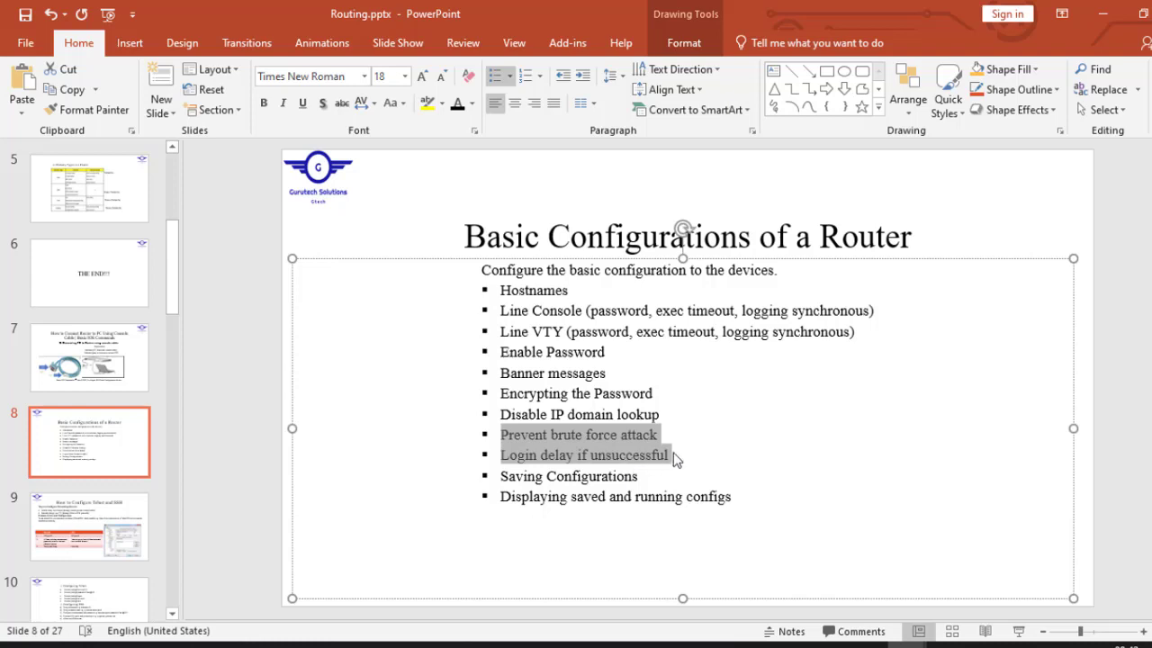
left_click(687, 464)
left_click_drag(679, 456, 660, 433)
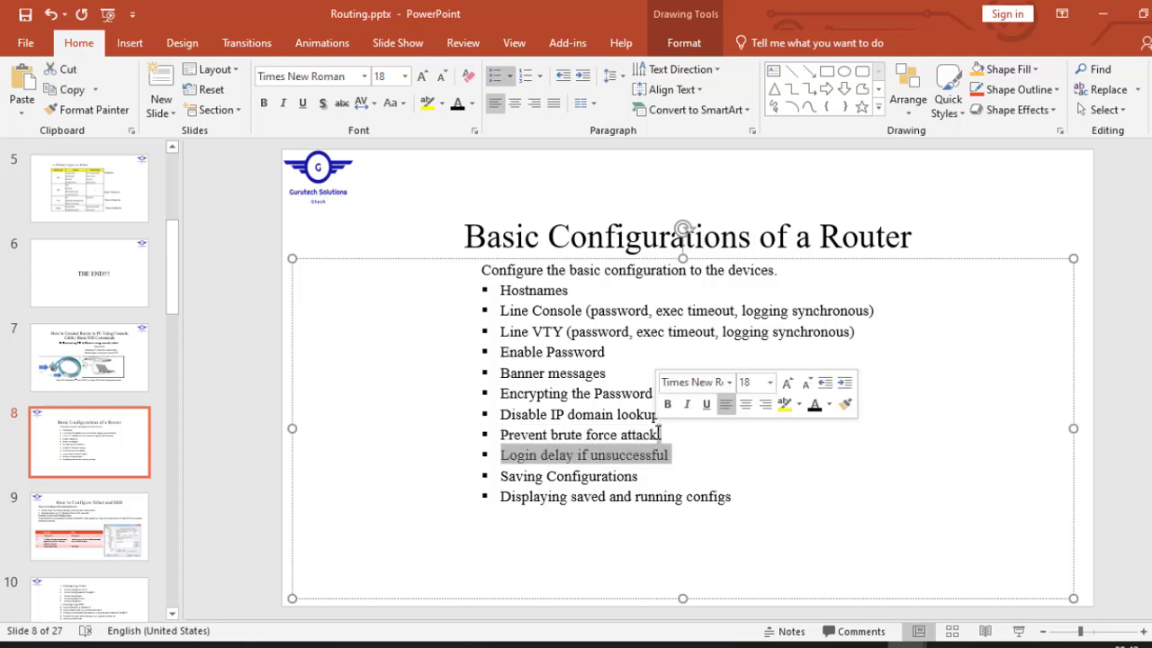
key("Delete")
key("Return")
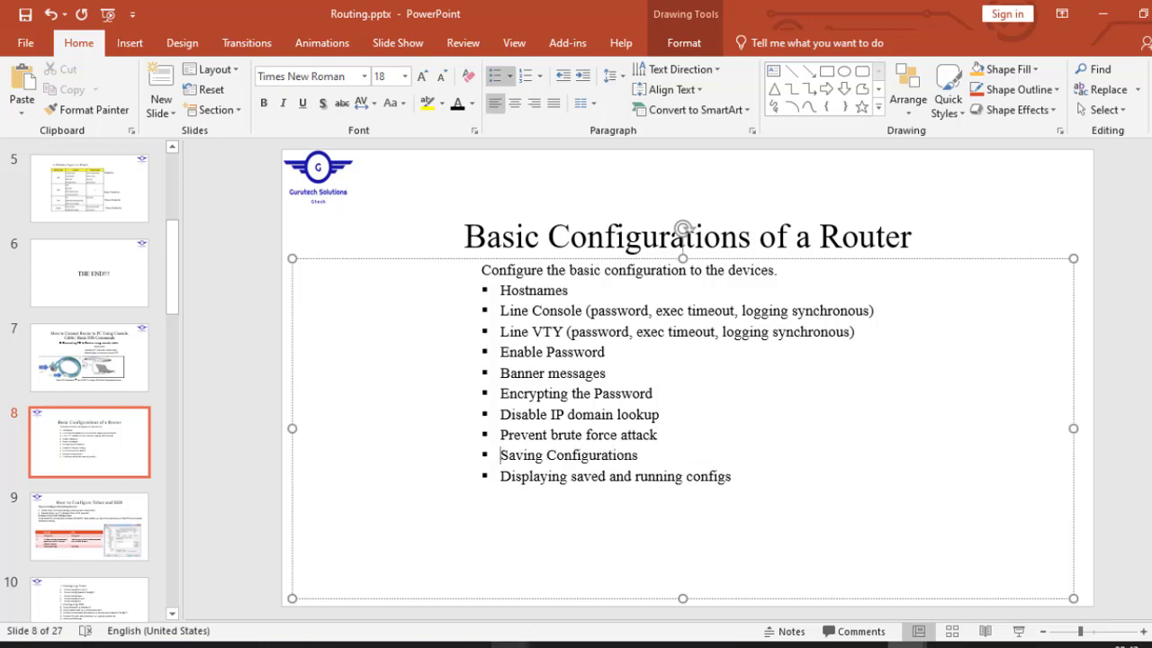
left_click(1135, 432)
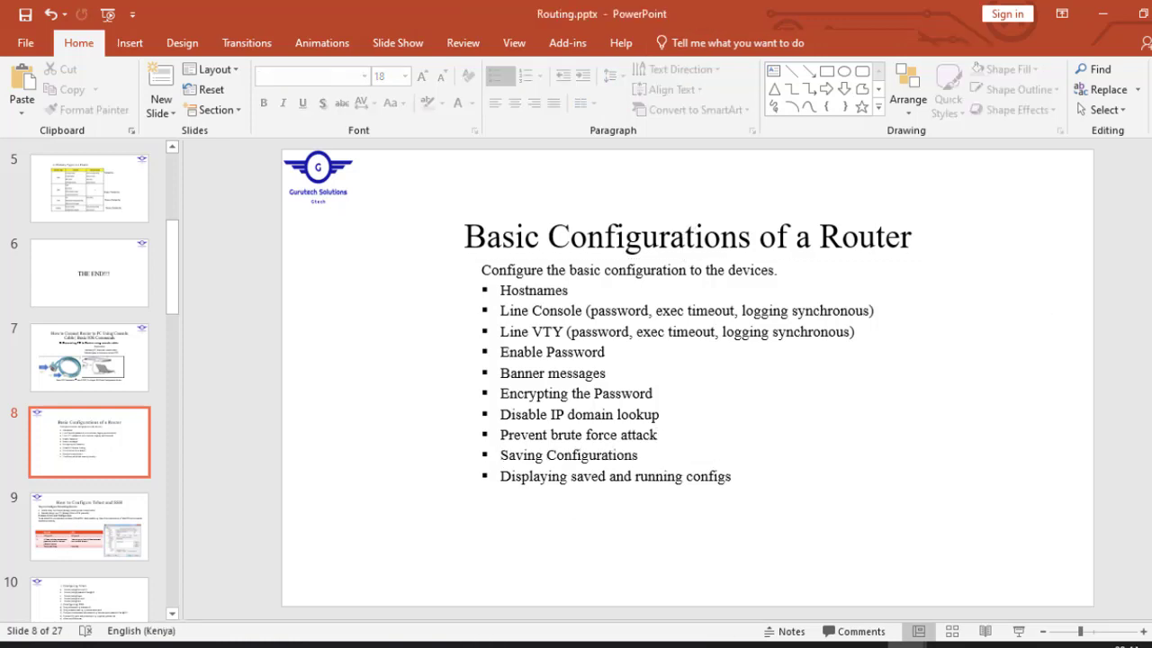
Advance to the 'How to Configure Telnet and SSH' slide, minimize the Day 6 presentation, and return to Packet Tracer.
key("Page_Down")
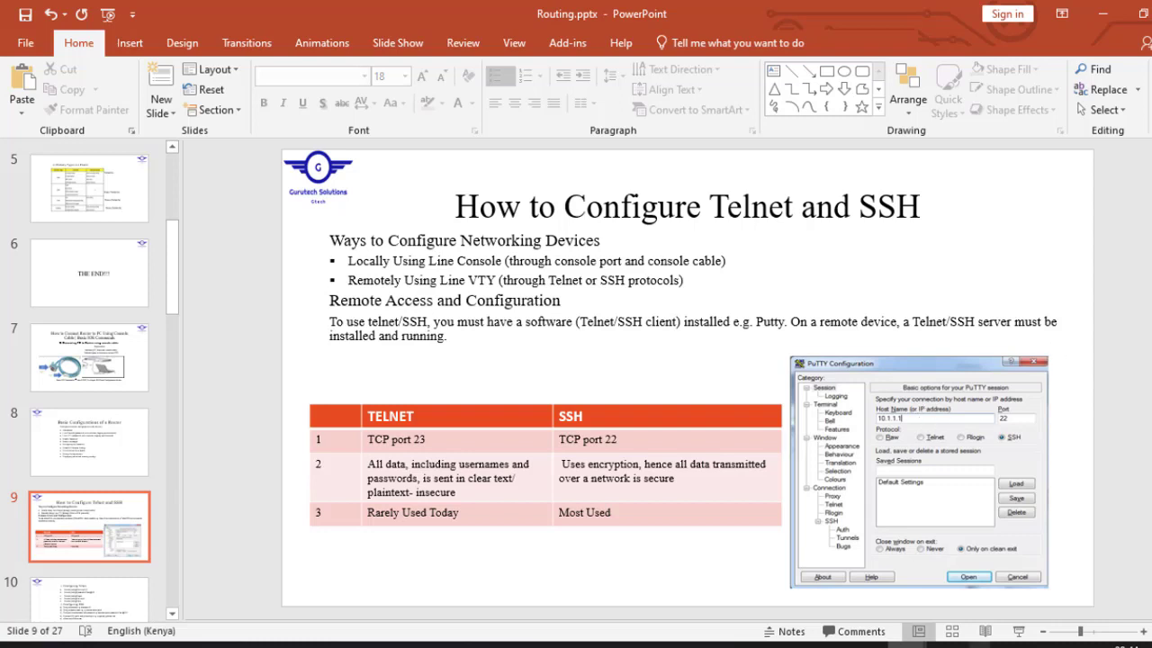
mouse_move(906, 644)
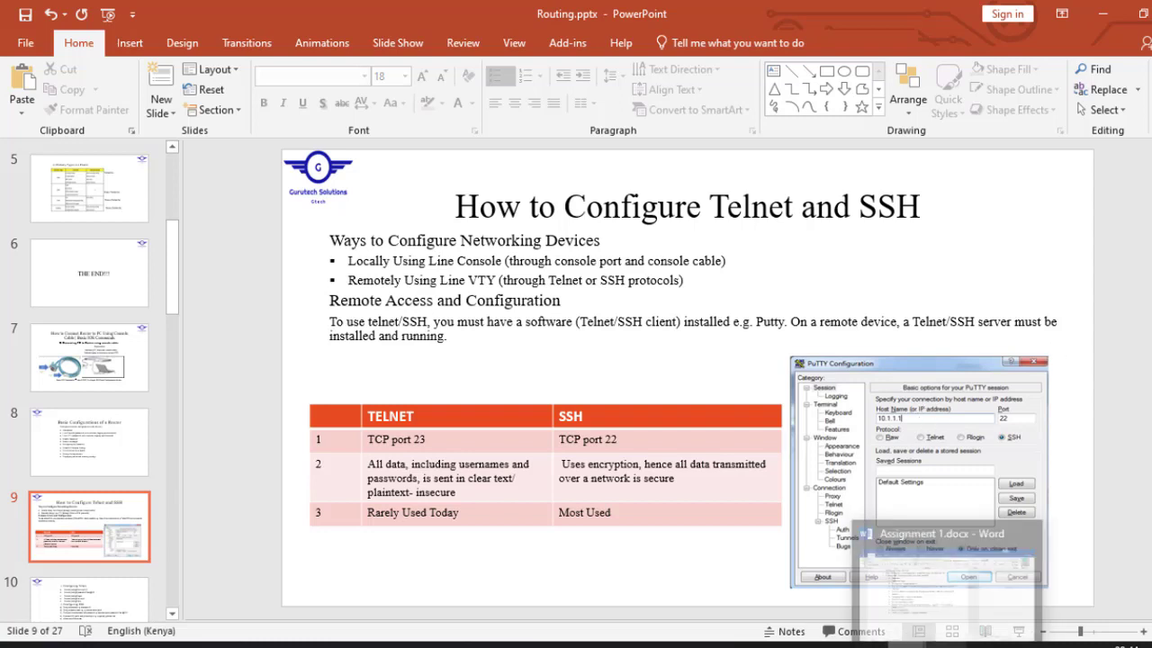
left_click(830, 615)
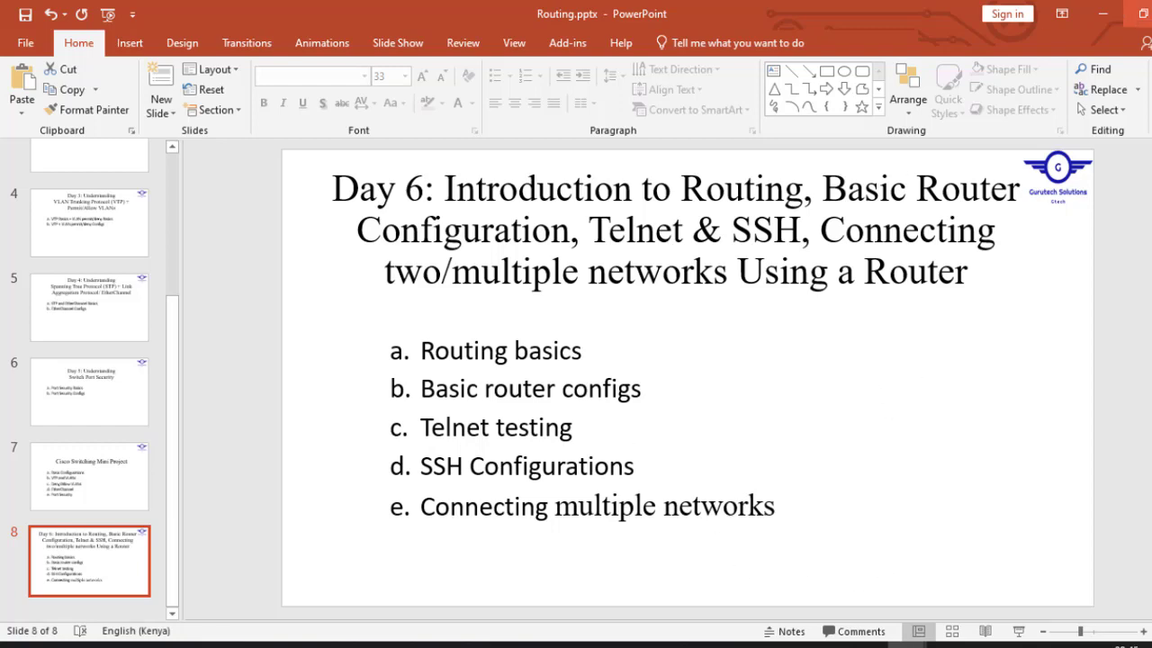
left_click(1103, 14)
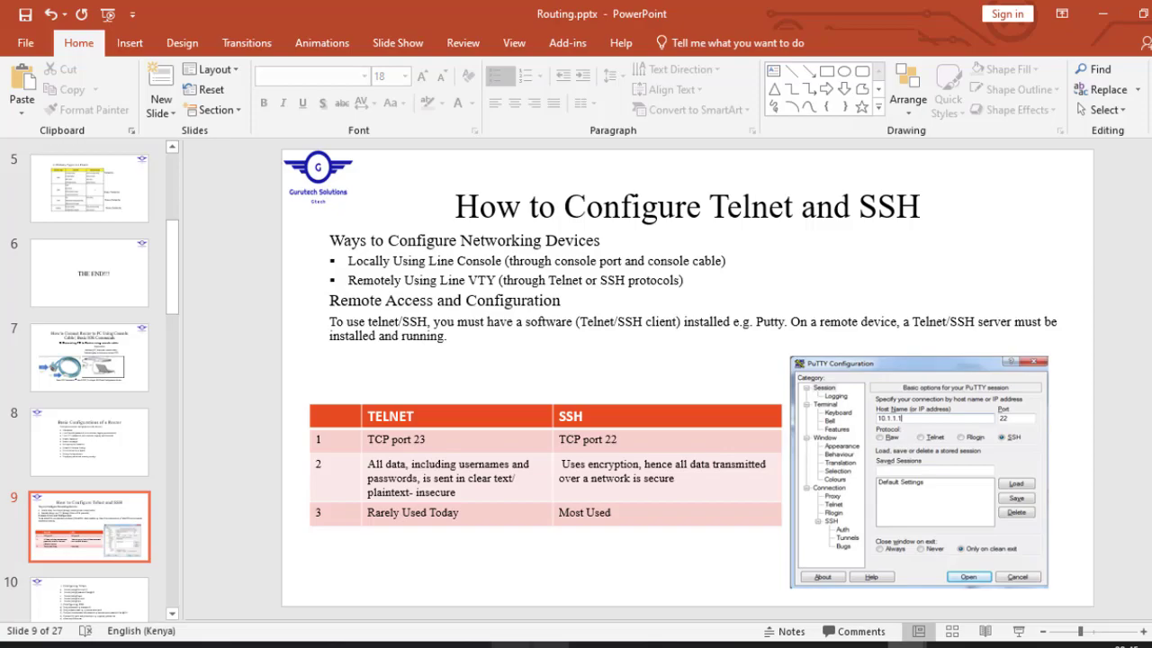
left_click(509, 644)
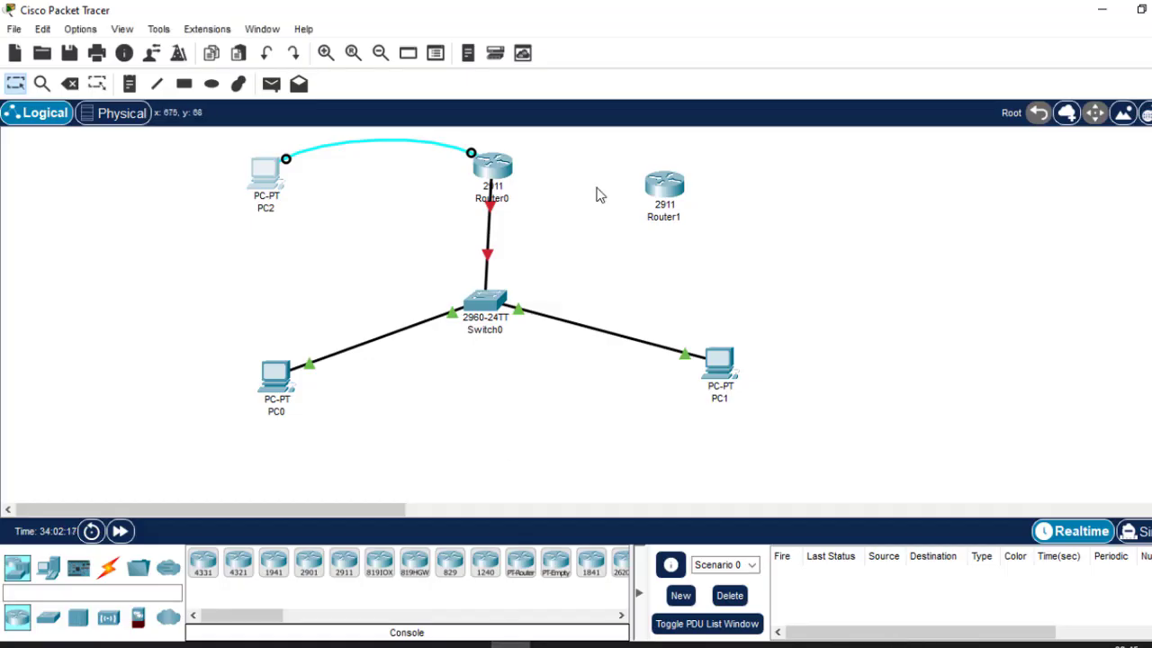
left_click(276, 183)
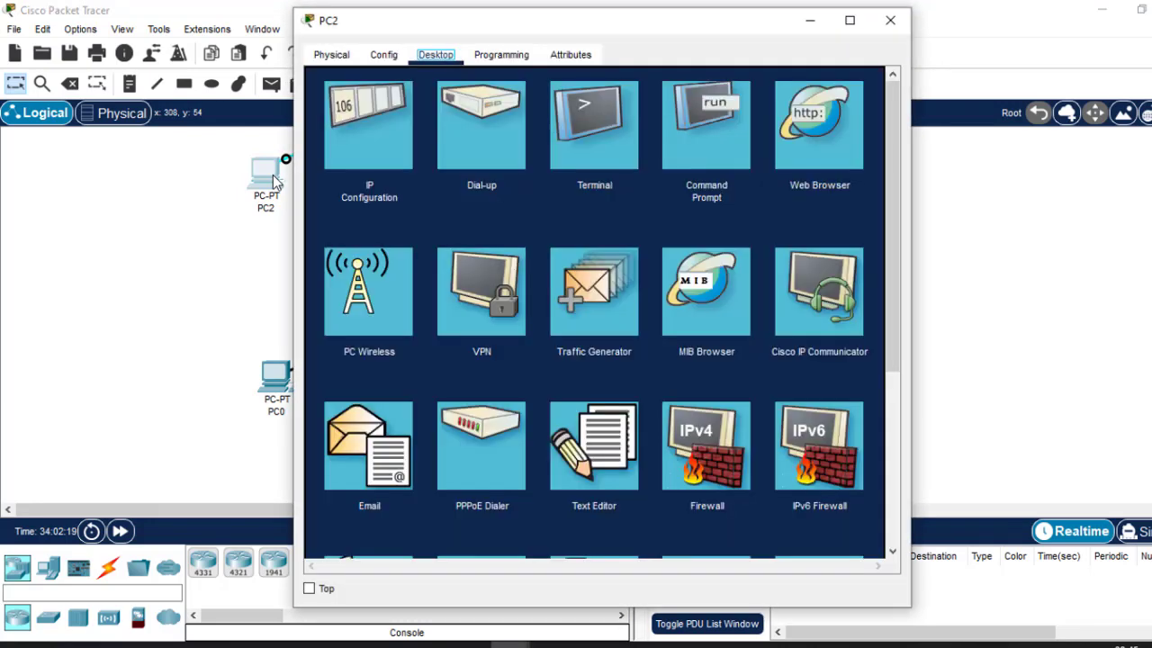
left_click(578, 152)
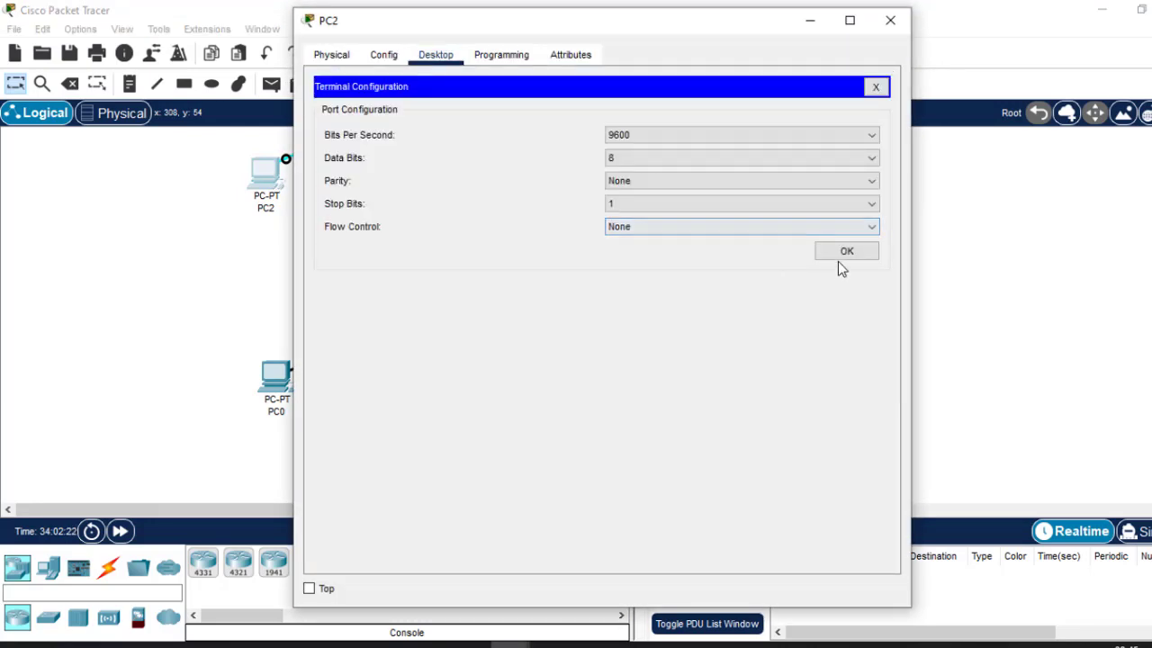
left_click(846, 253)
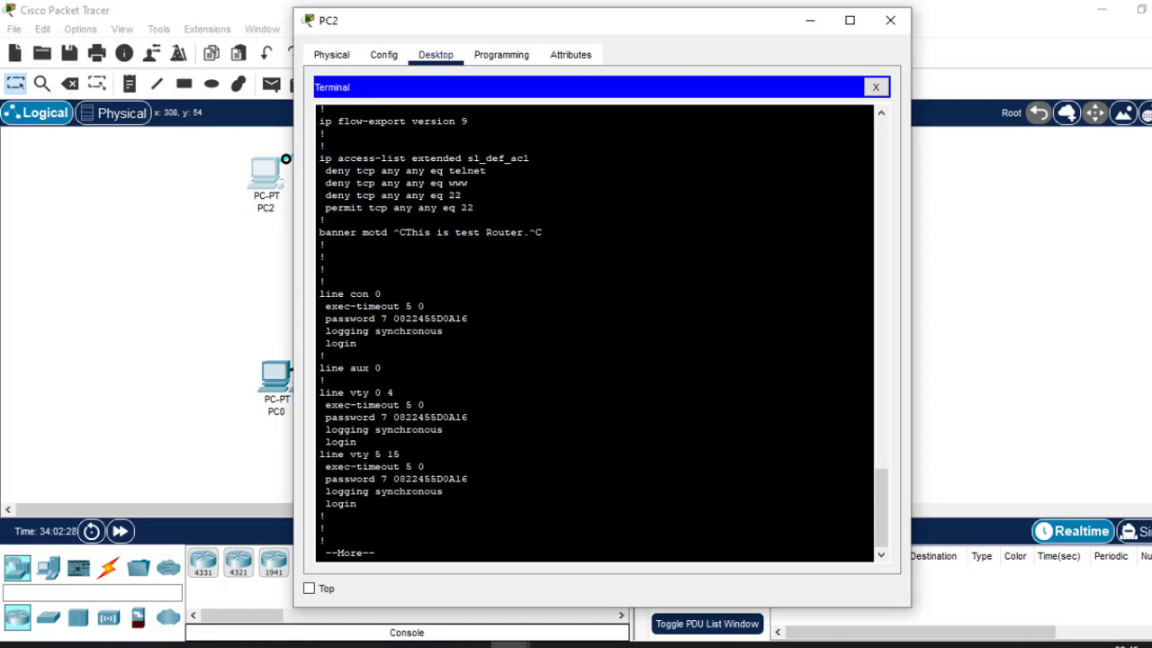
left_click_drag(358, 504, 315, 396)
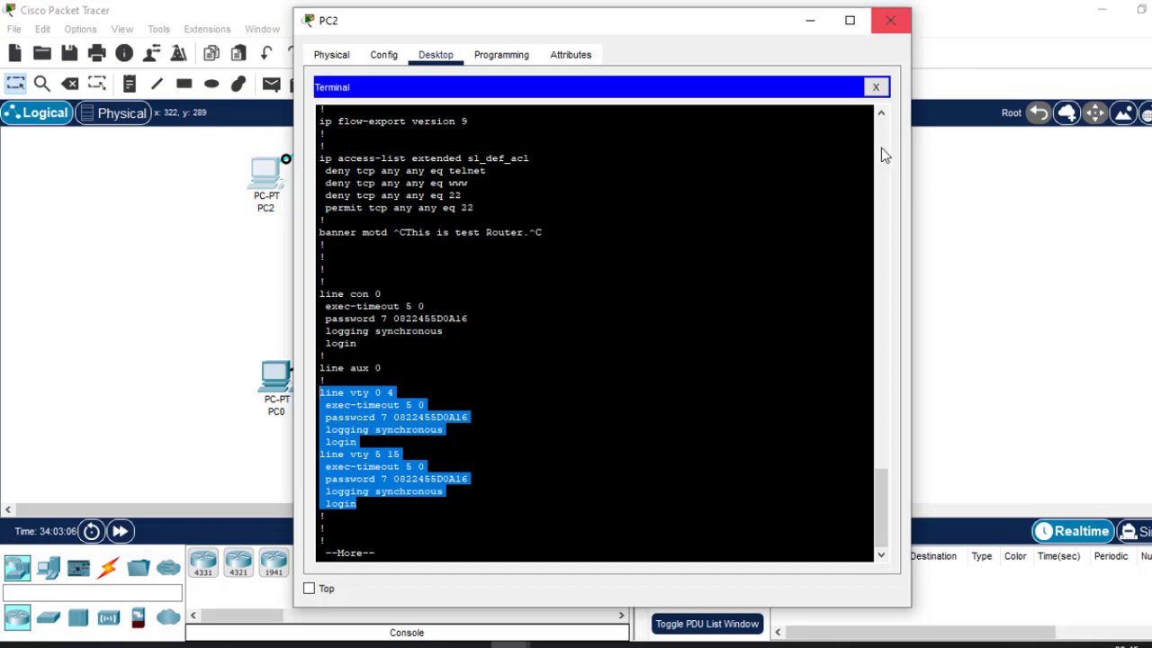
left_click(890, 22)
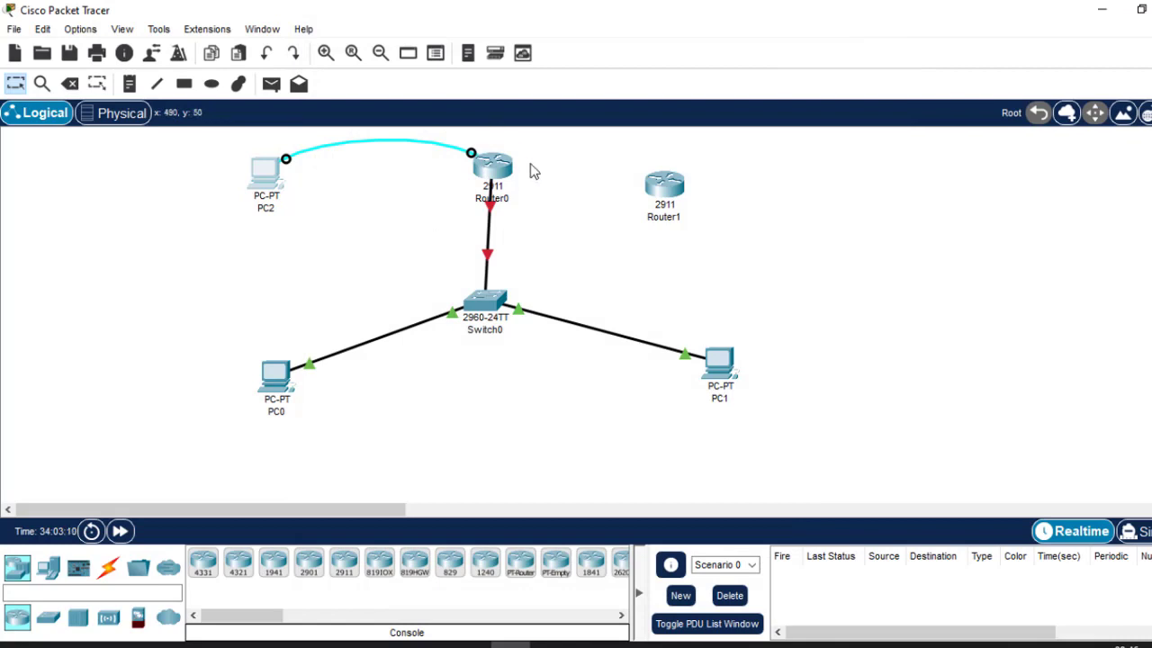
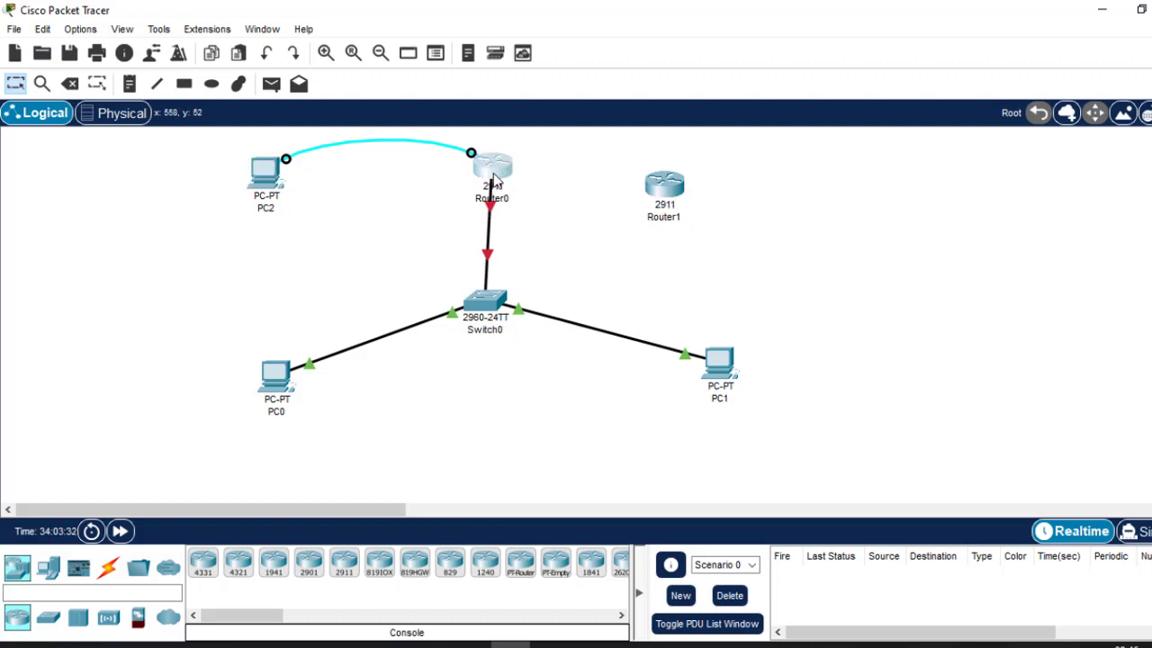
Exit the current configuration mode in Router0's CLI with ex.
left_click(494, 173)
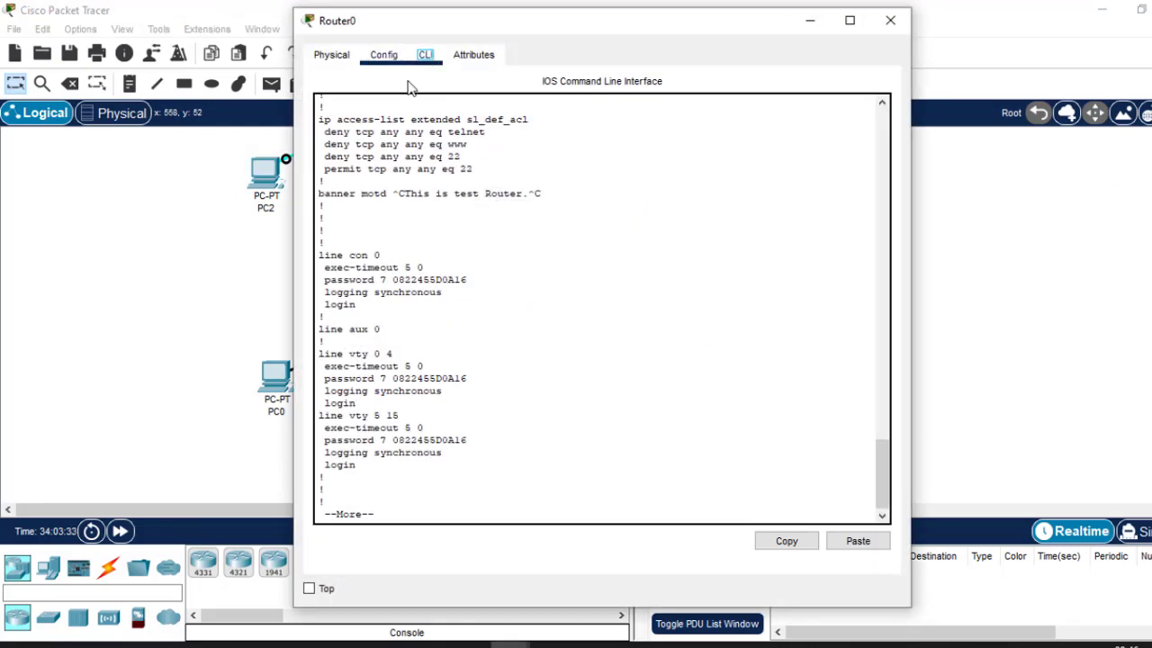
left_click(517, 408)
type("ex")
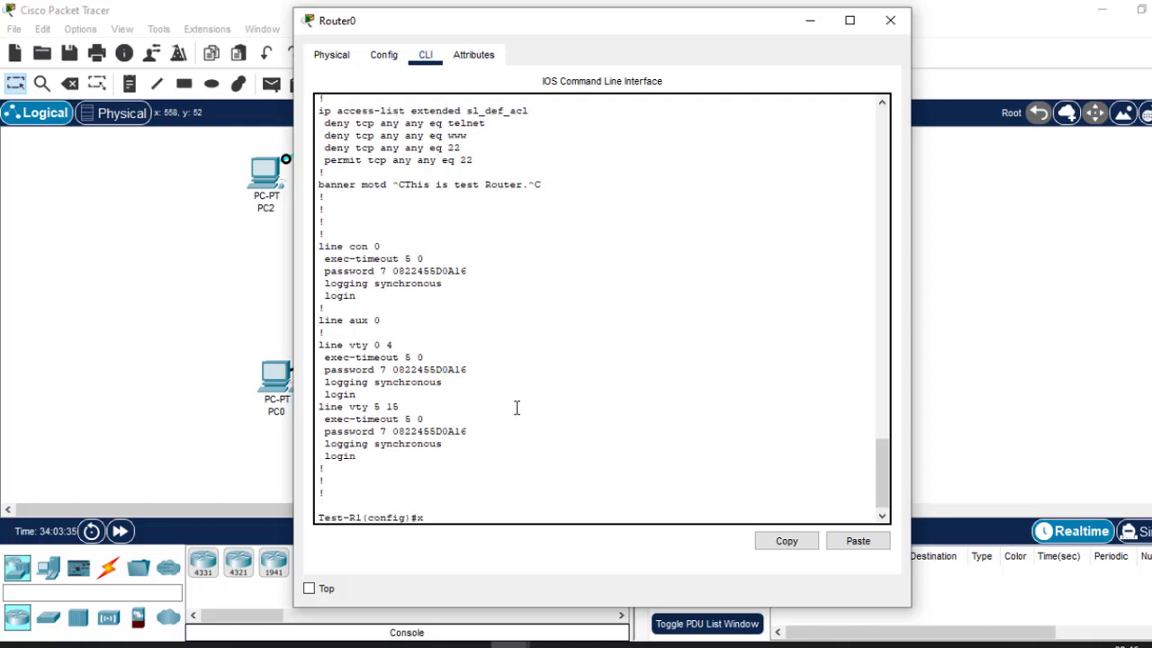
key("Return")
key("Return")
key("Return")
key("Return")
key("Return")
key("Return")
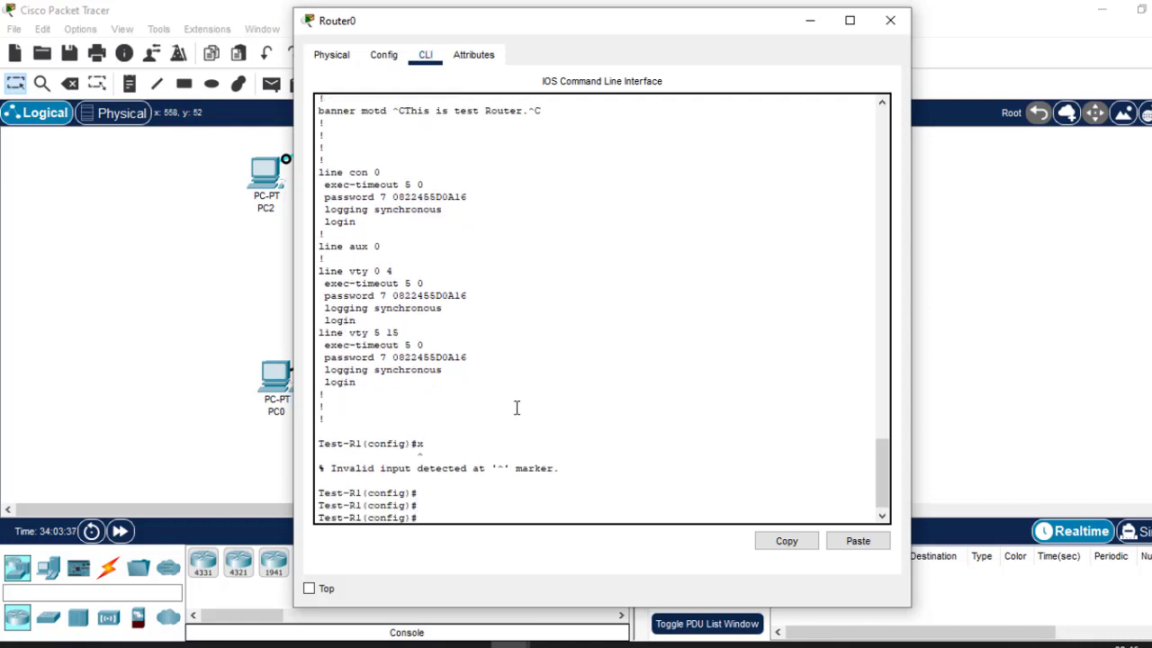
left_click(1063, 178)
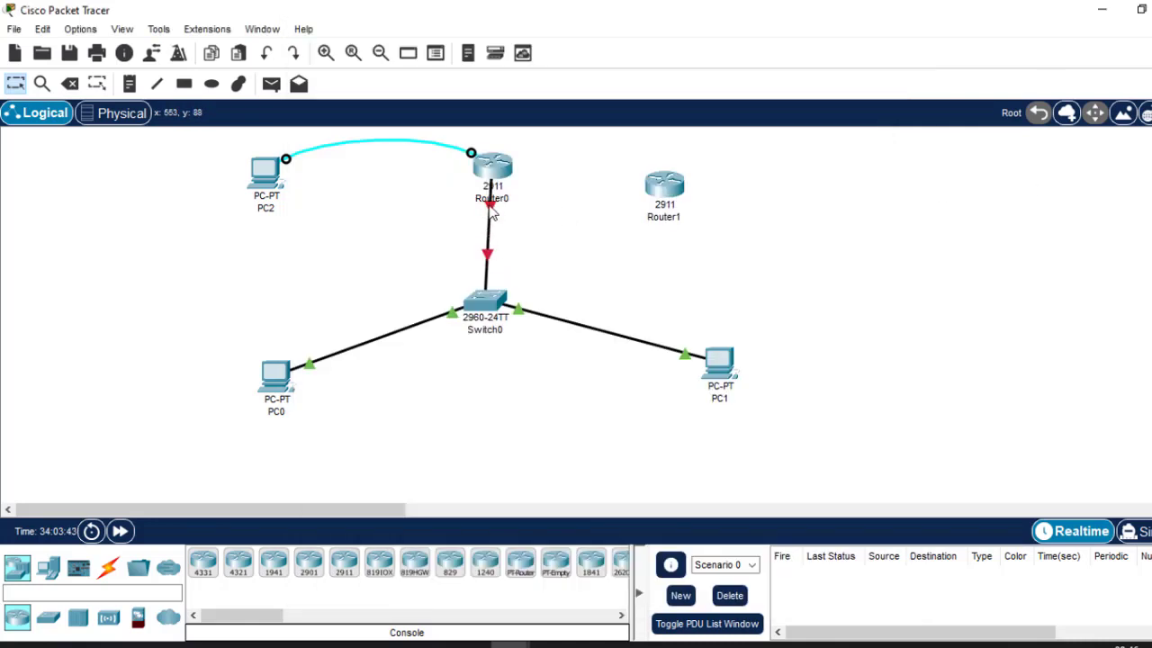
Assign 192.168.1.1 255.255.255.0 to Router0's GigabitEthernet0/0.
left_click(489, 173)
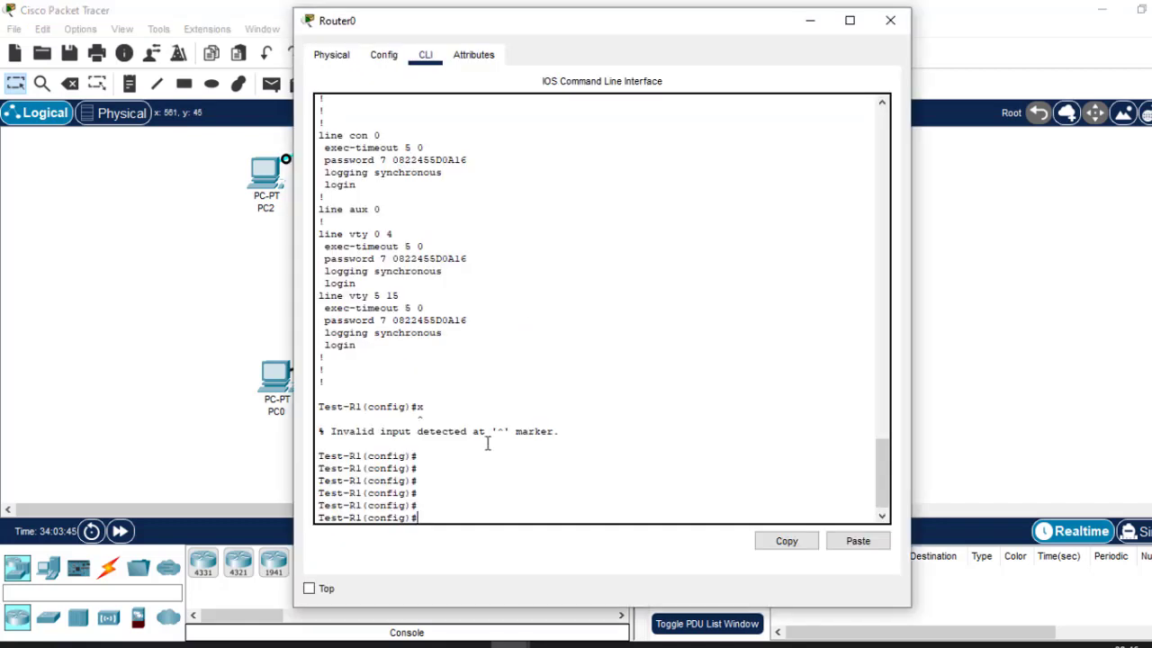
type("int gig0/0")
key("Return")
key("Return")
key("Return")
key("Return")
type("ip")
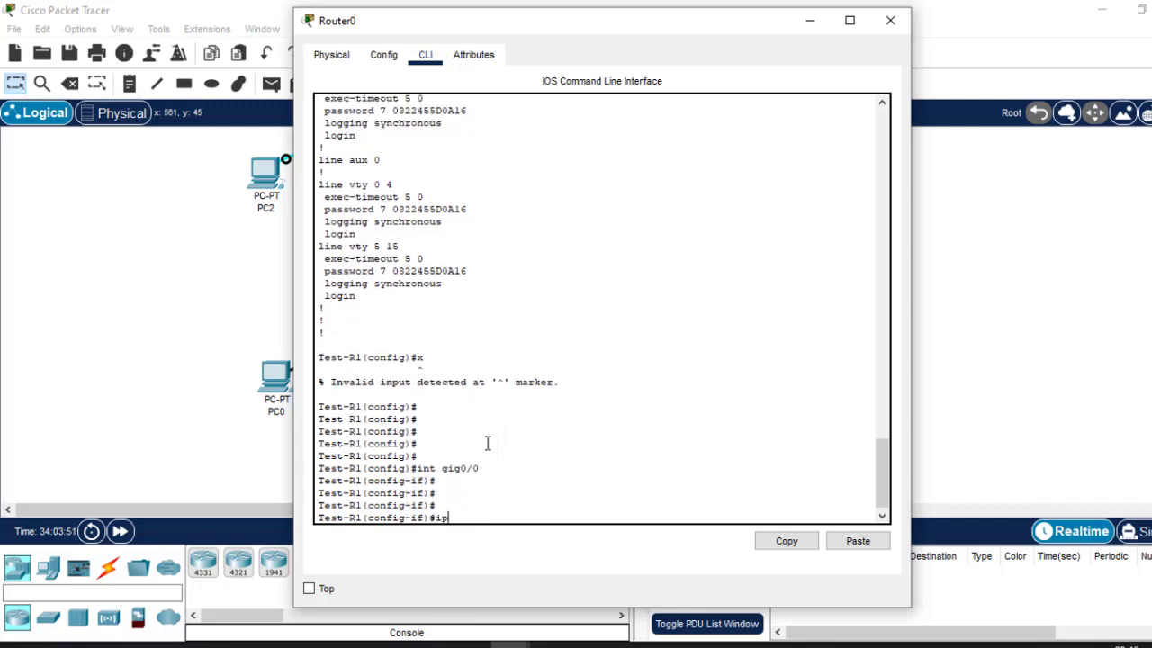
type(" add 192.168.1.1 255")
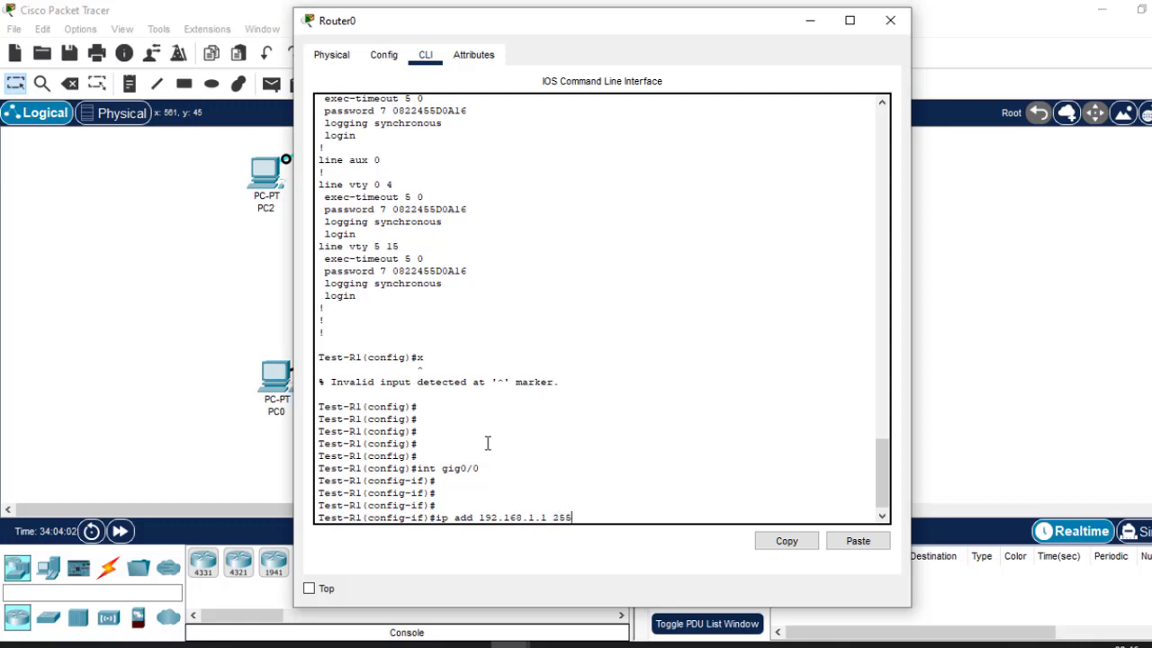
type(".255.255.0")
key("Return")
key("Return")
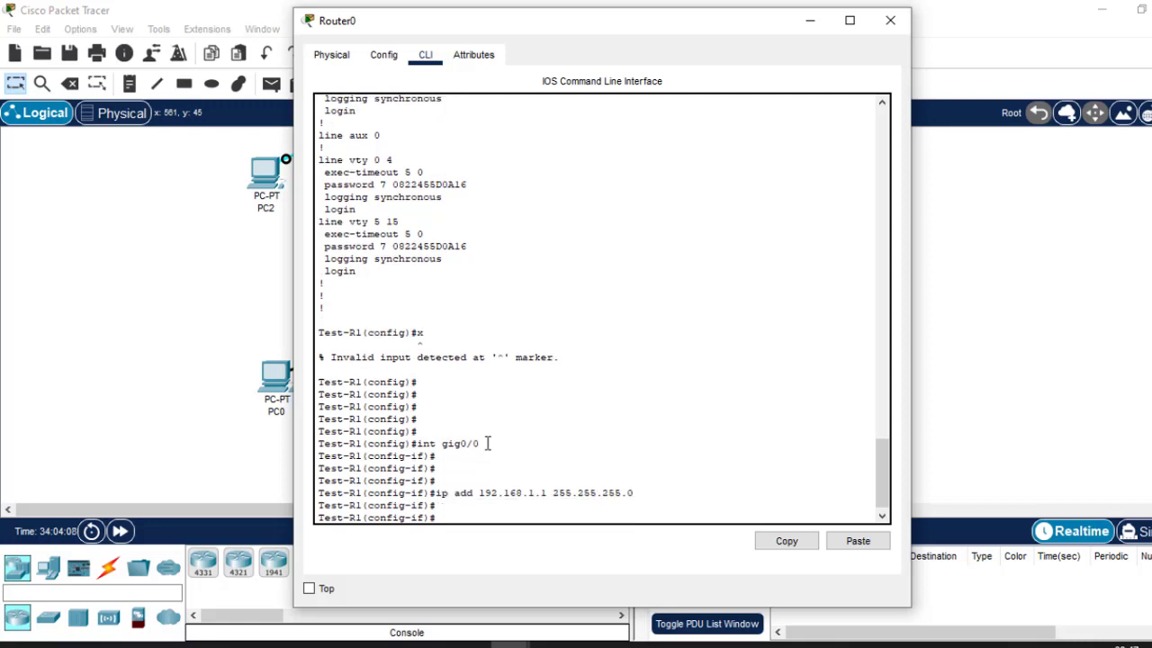
Enable GigabitEthernet0/0 with no shutdown, exit the interface, and save with do wr.
type("no sh")
left_click(890, 20)
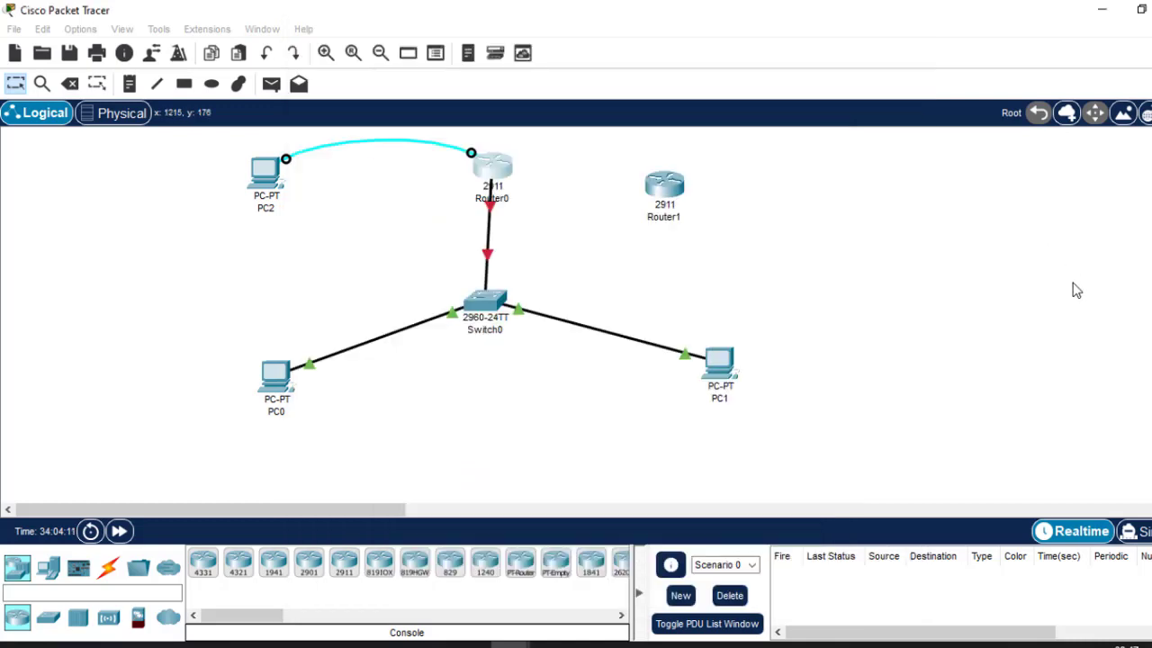
left_click(493, 171)
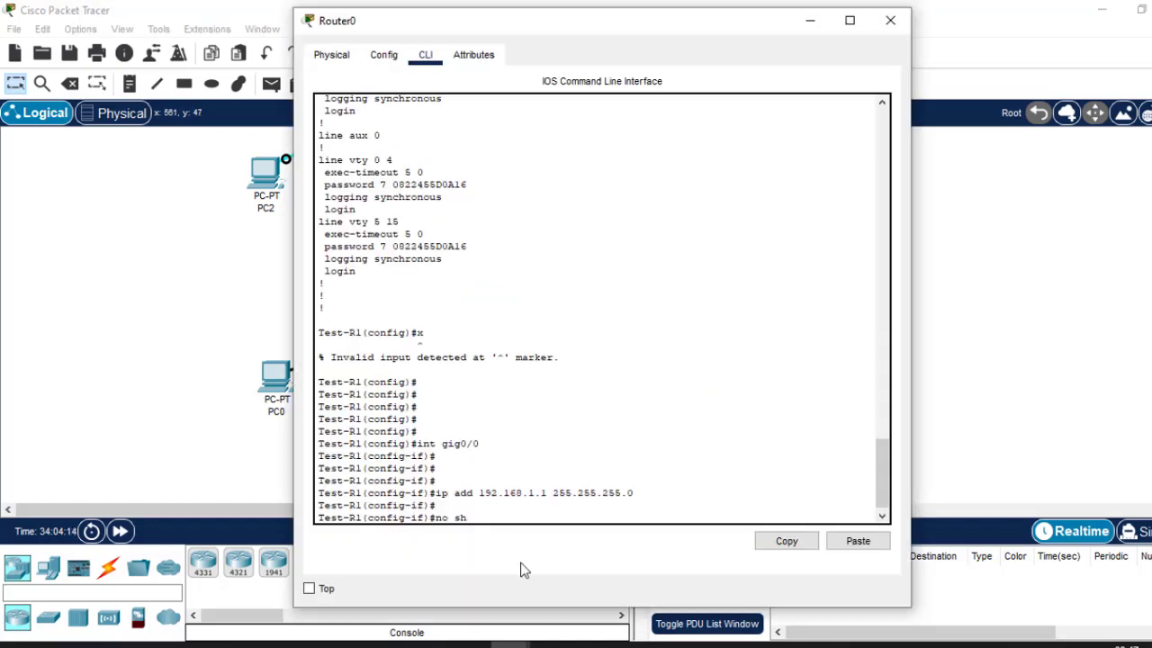
key("Return")
key("Return")
key("Return")
key("Return")
key("Return")
type("est-R1(config-if)#e")
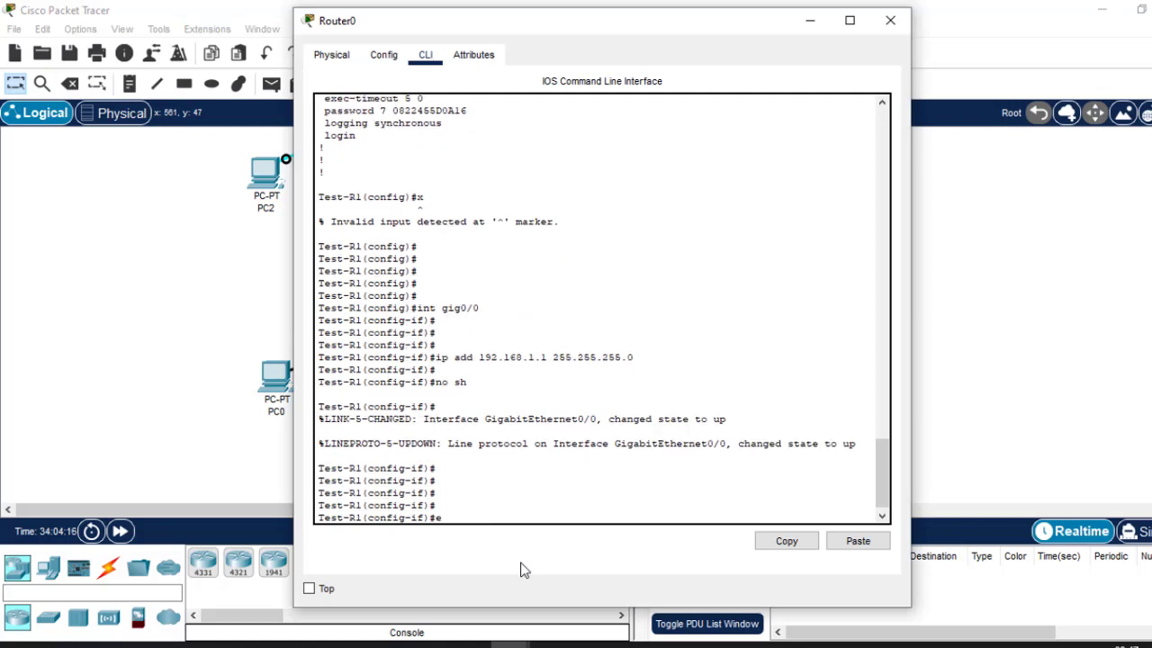
type("x")
key("Return")
key("Return")
key("Return")
type("do wr")
key("Return")
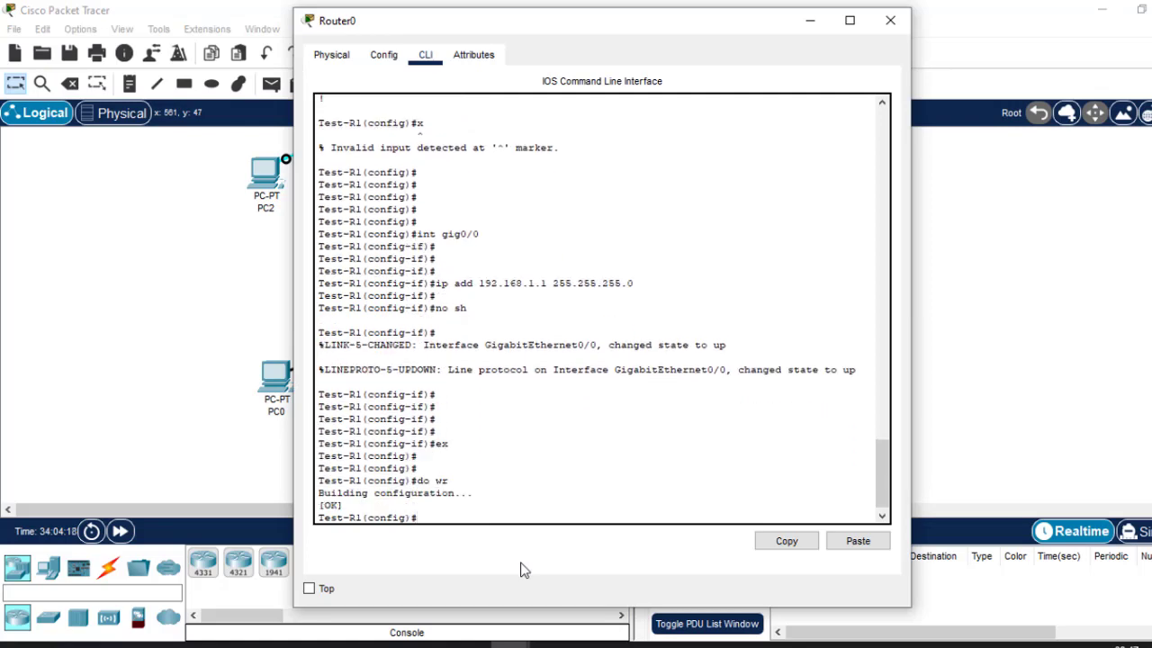
Set PC0's default gateway to 192.168.1.1 in its IP Configuration.
left_click(889, 27)
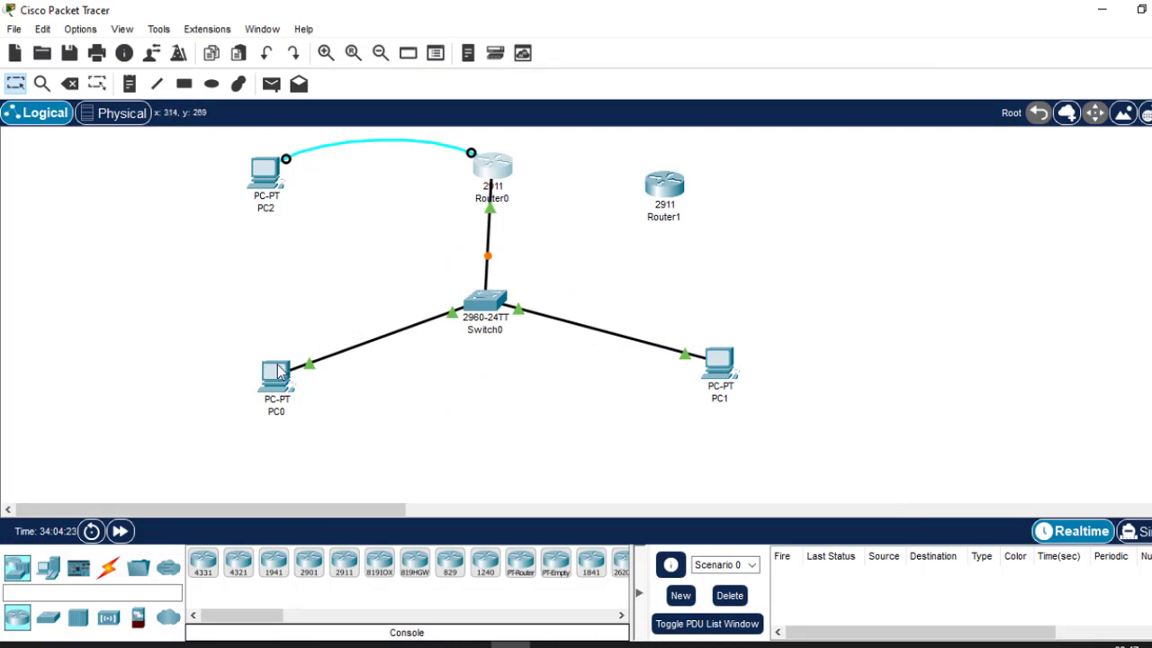
mouse_move(277, 371)
left_click(277, 372)
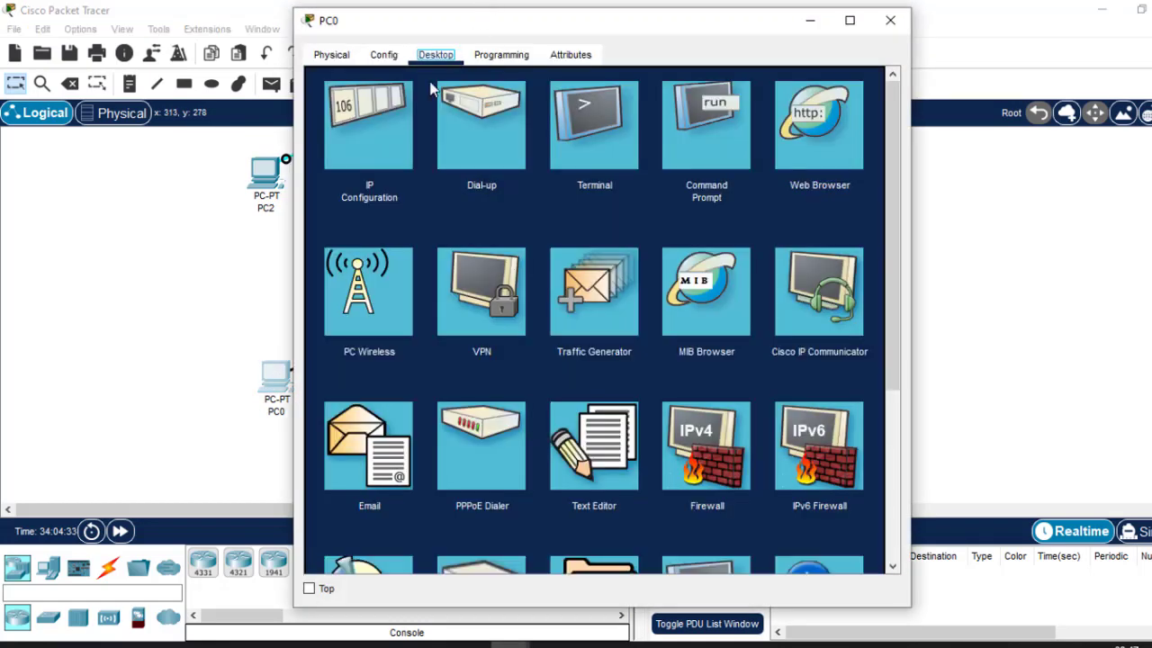
left_click(384, 122)
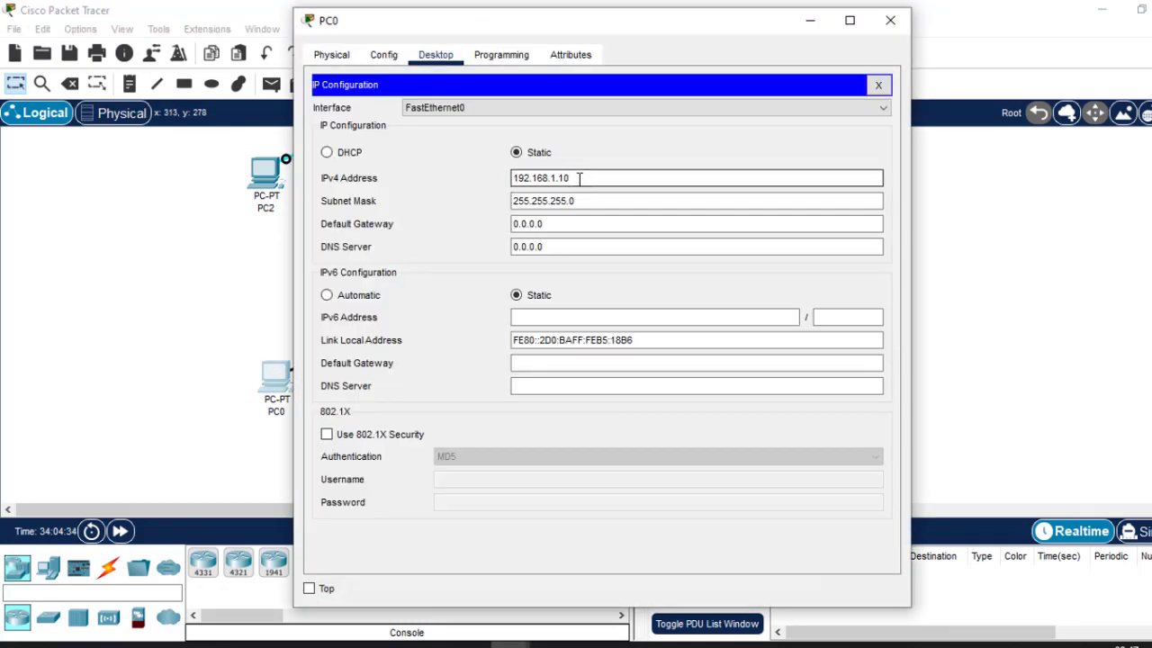
left_click_drag(578, 178, 430, 178)
key("ctrl+c")
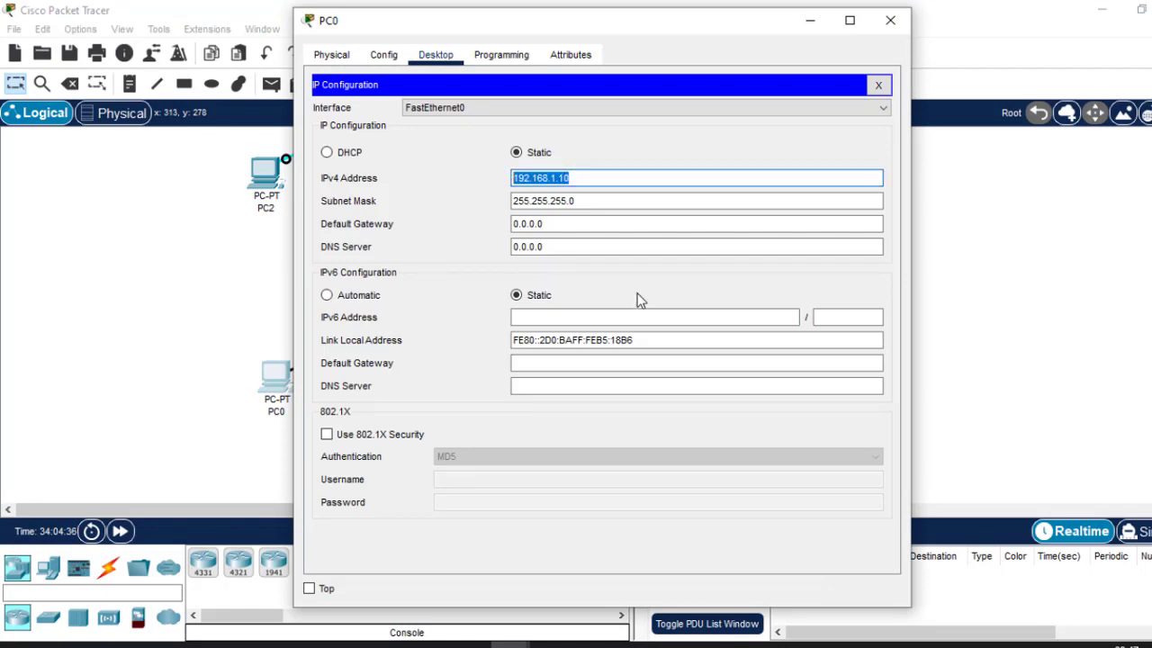
left_click_drag(555, 226, 438, 218)
key("ctrl+v")
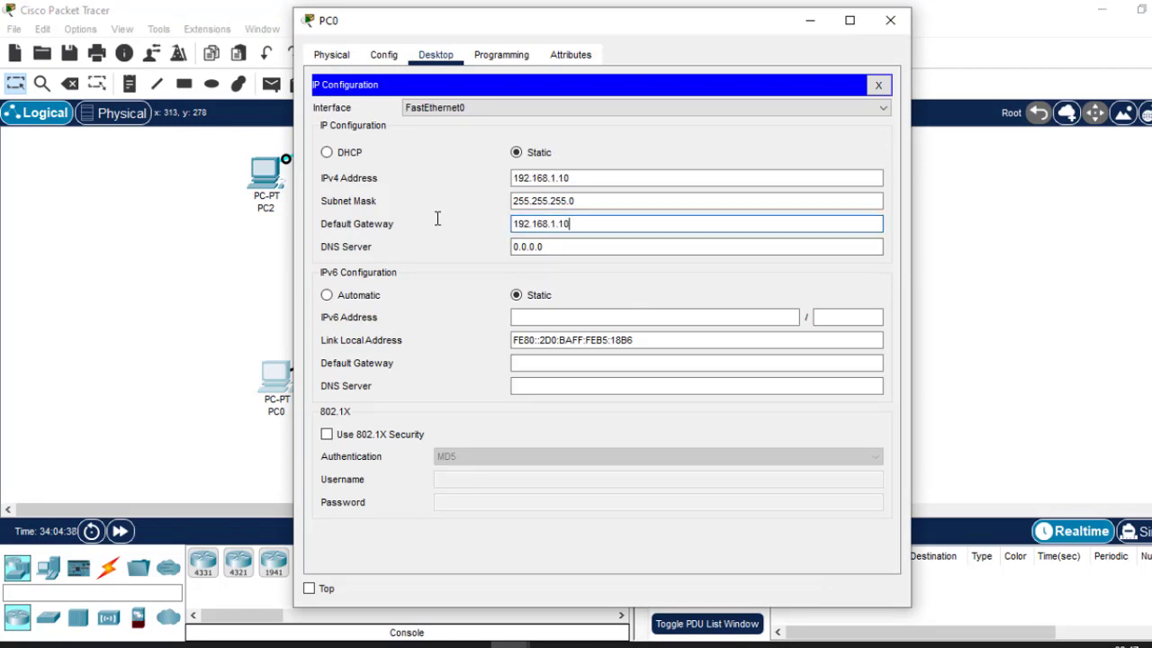
key("BackSpace")
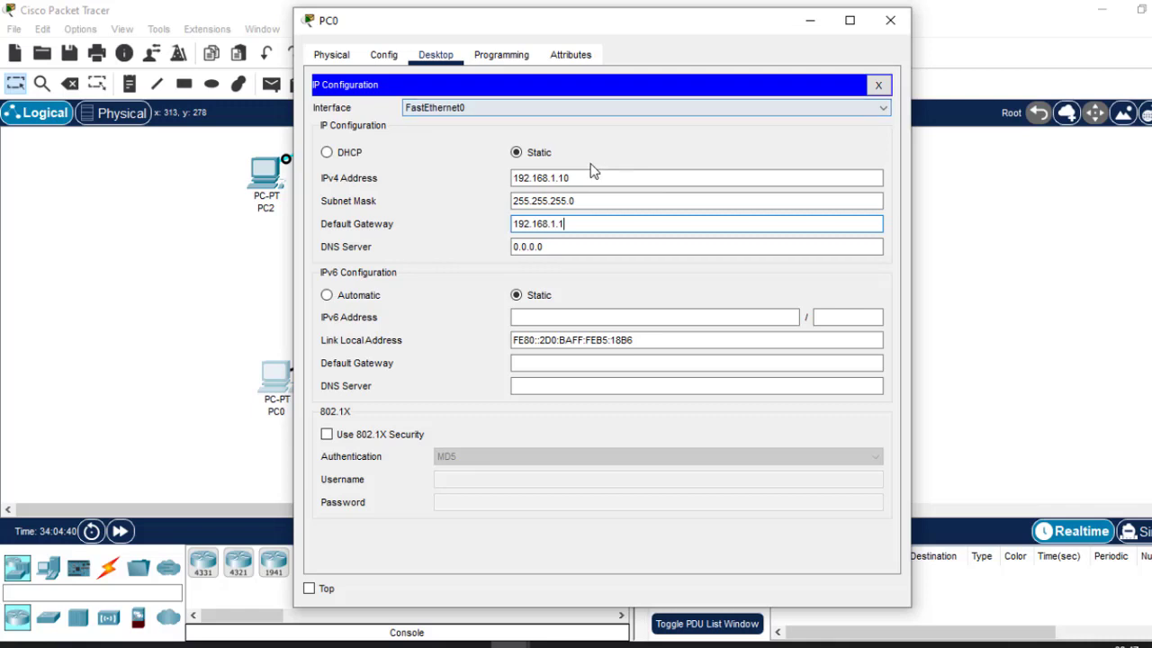
left_click(879, 85)
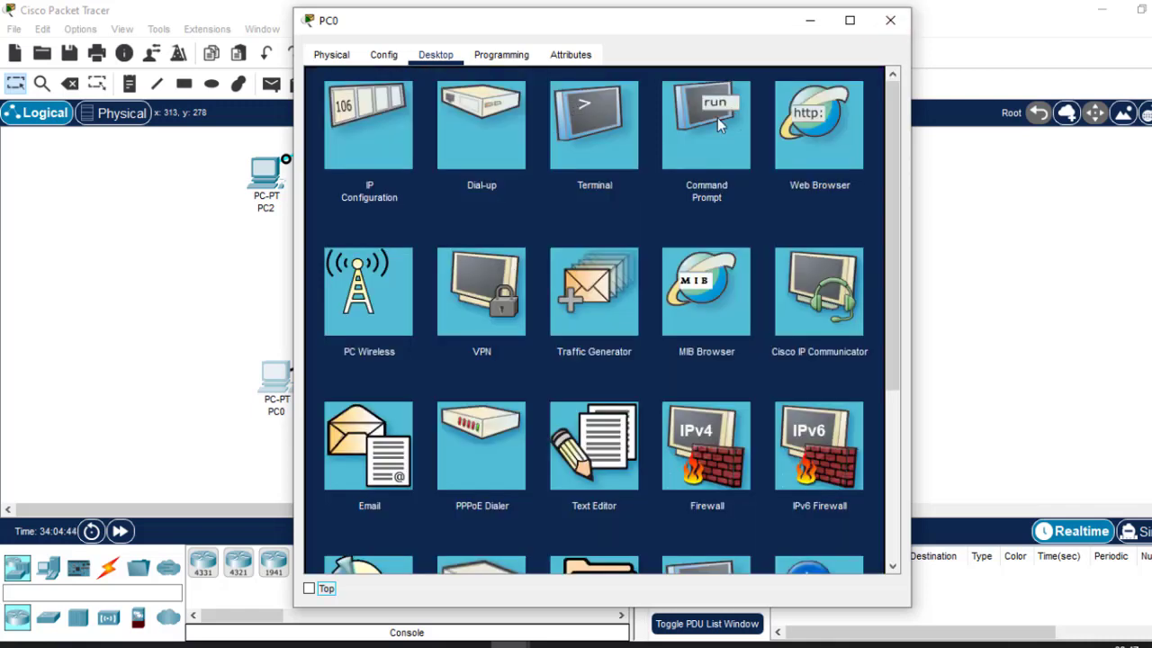
Ping 192.168.1.1 from PC0's command prompt, getting 4 of 4 replies.
left_click(708, 143)
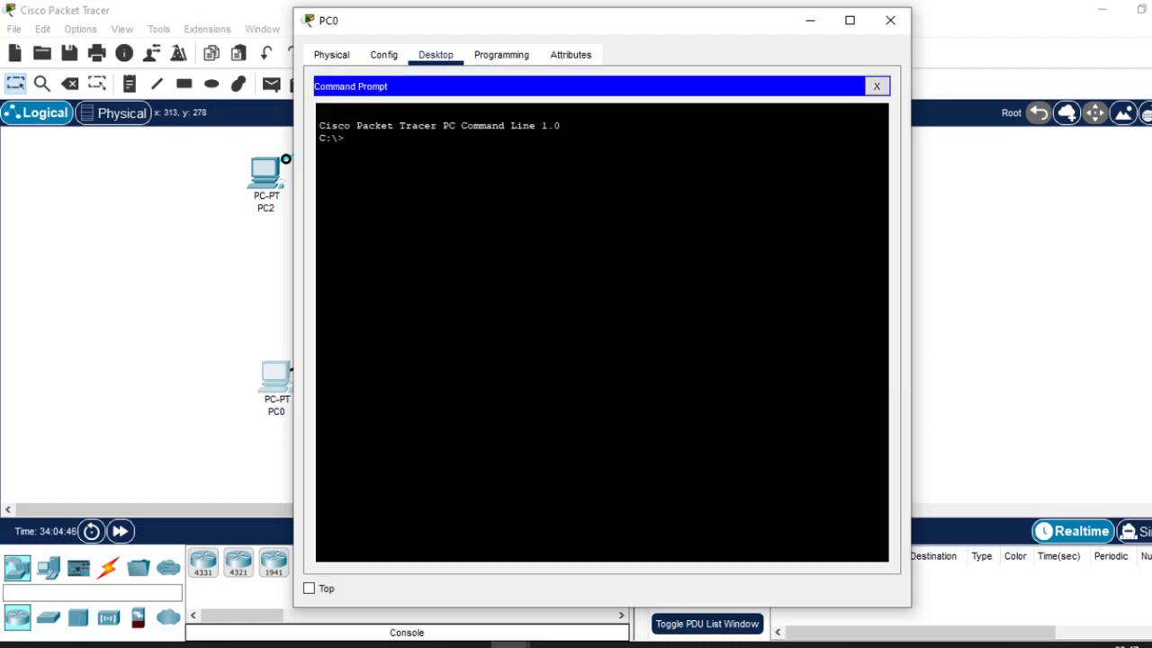
type("ping")
right_click(539, 161)
left_click(608, 189)
key("Return")
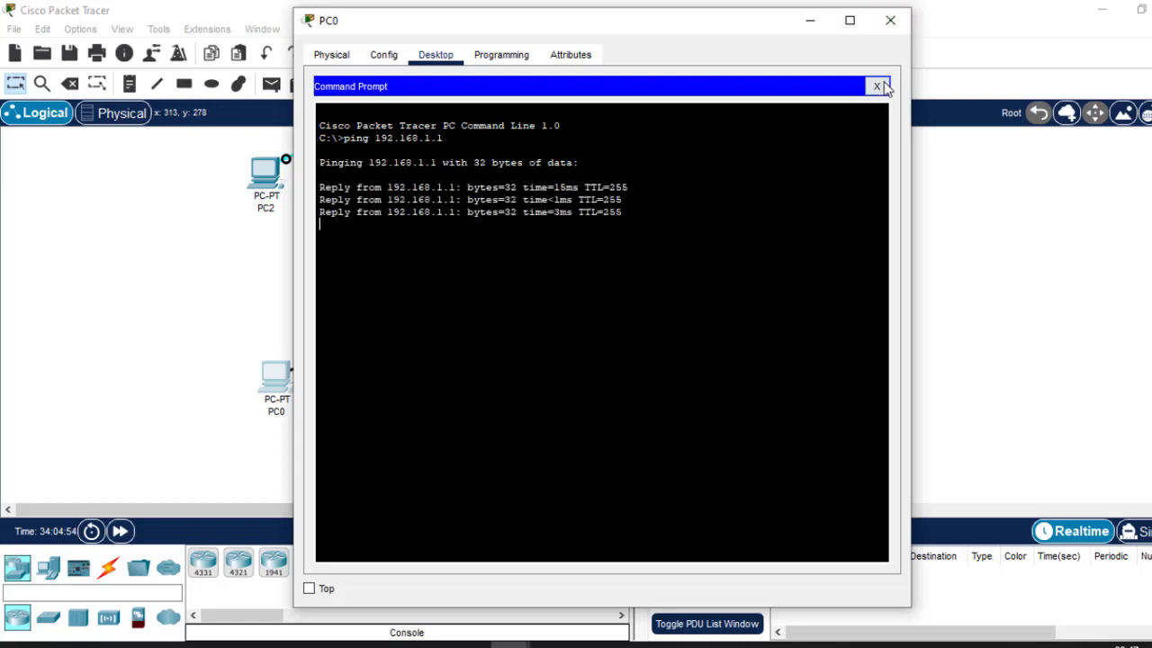
left_click(892, 18)
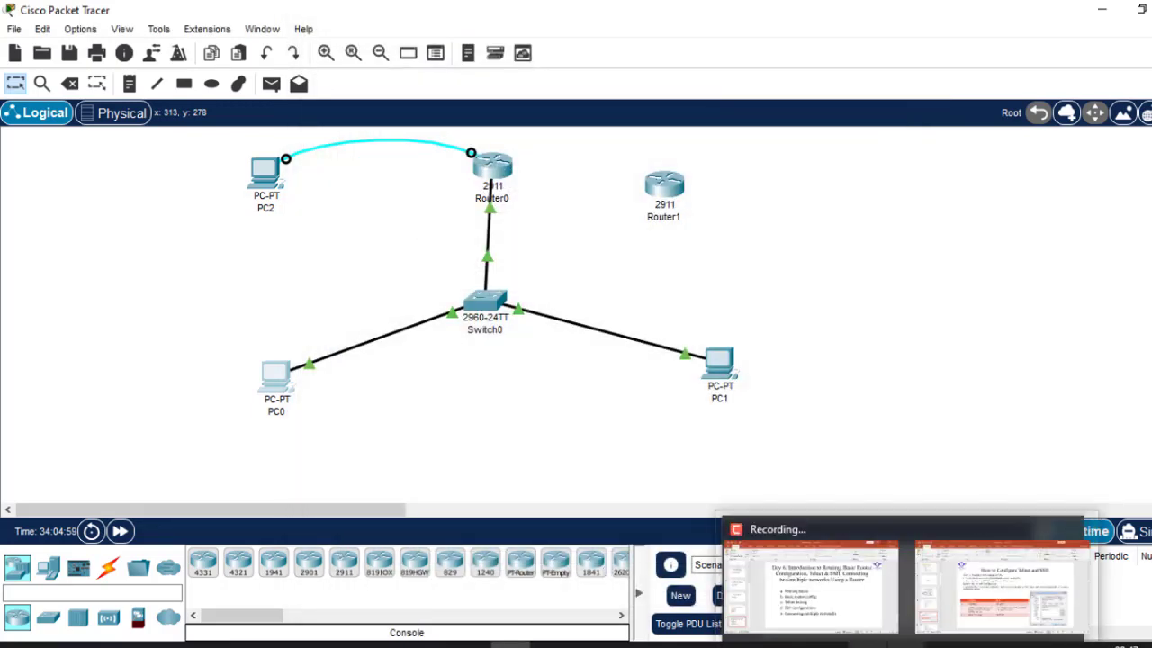
mouse_move(904, 644)
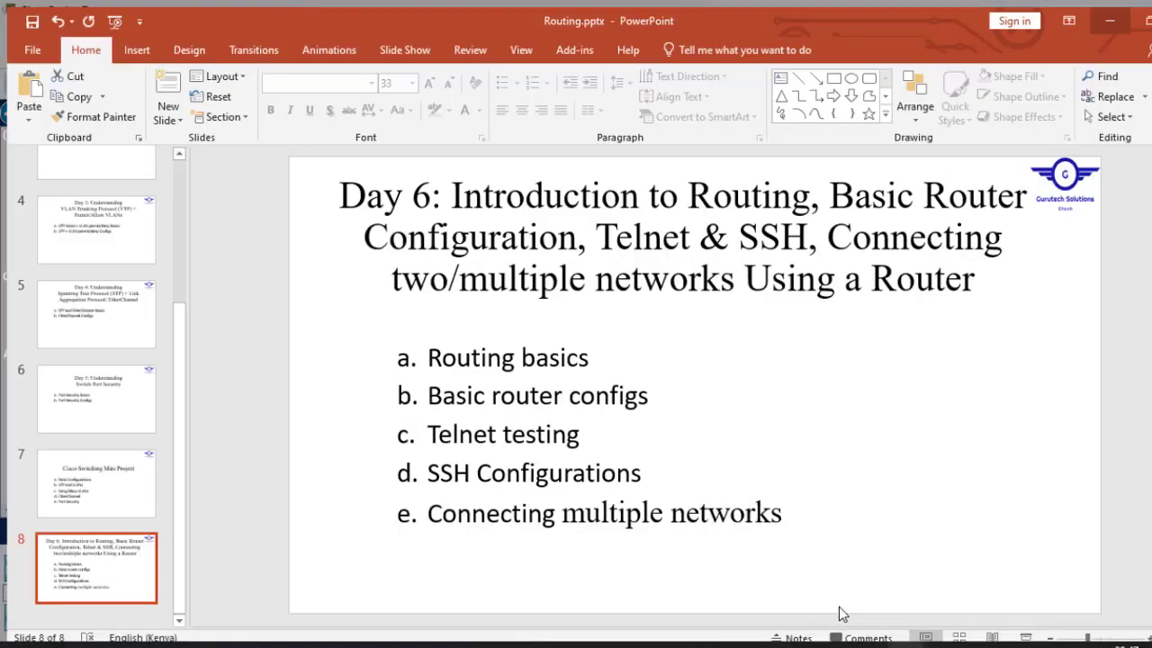
left_click(841, 613)
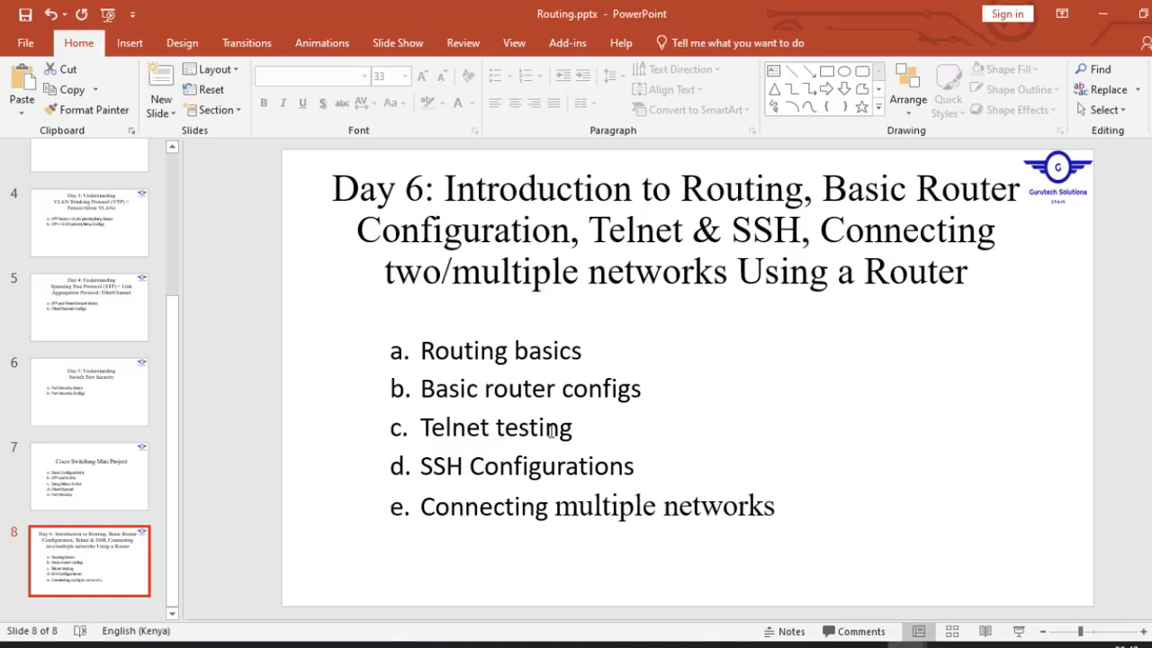
triple_click(441, 428)
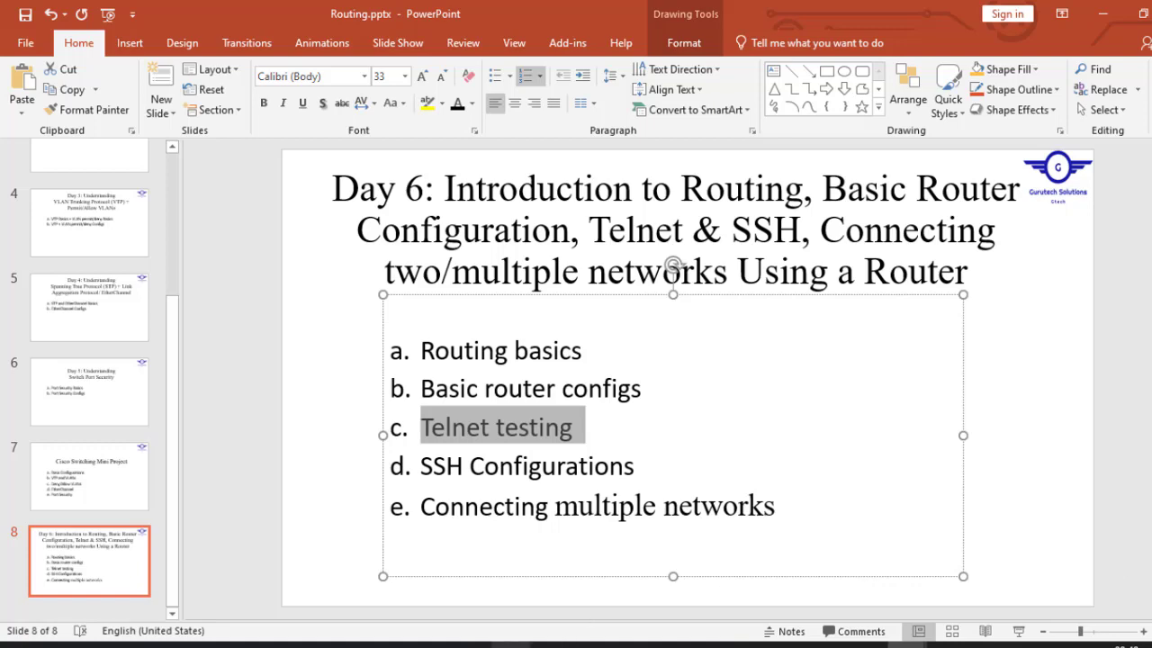
mouse_move(511, 644)
left_click(504, 594)
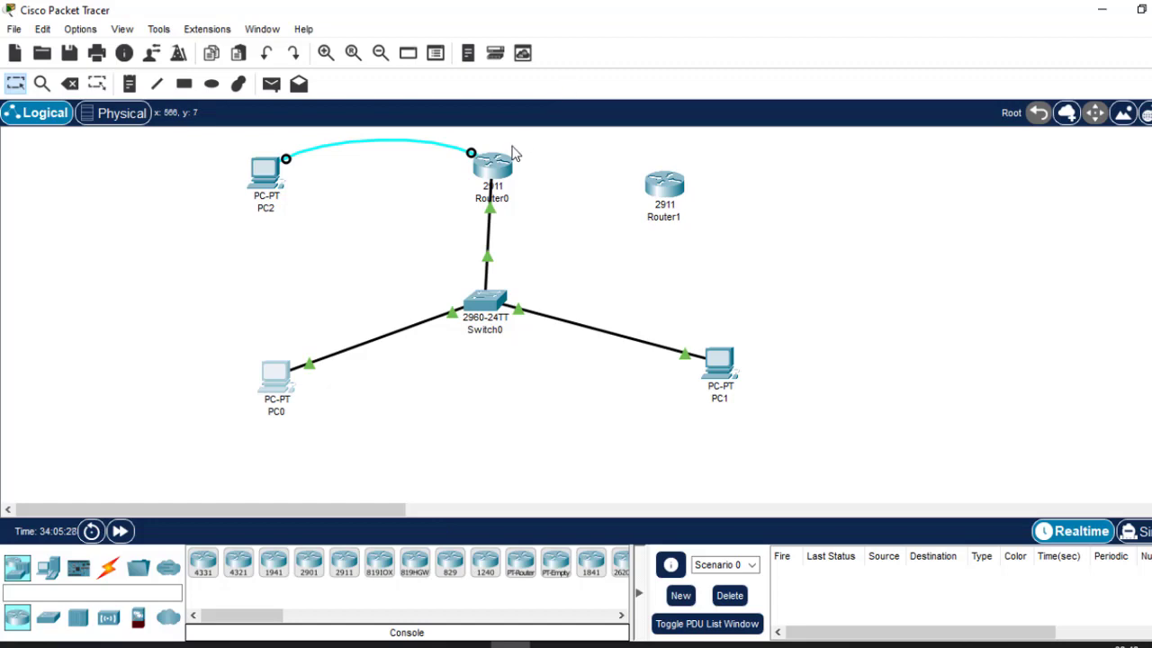
Show Router0's startup config with do sh start and mark the vty 0 4 and 5 15 blocks.
left_click(502, 172)
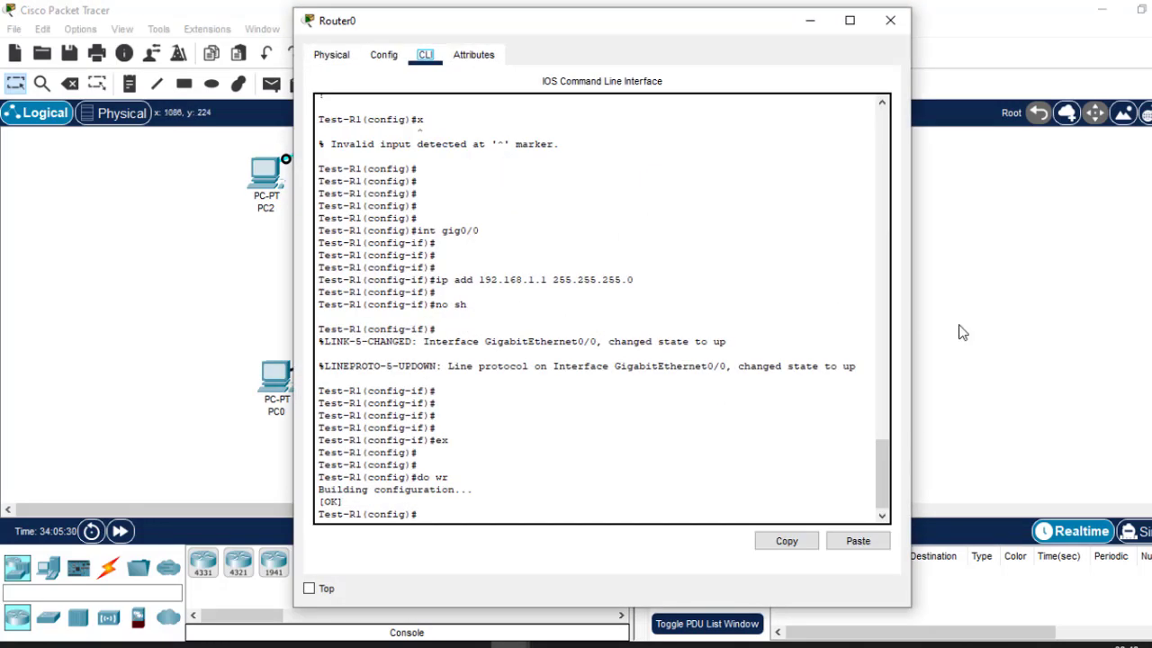
left_click_drag(882, 462, 851, 533)
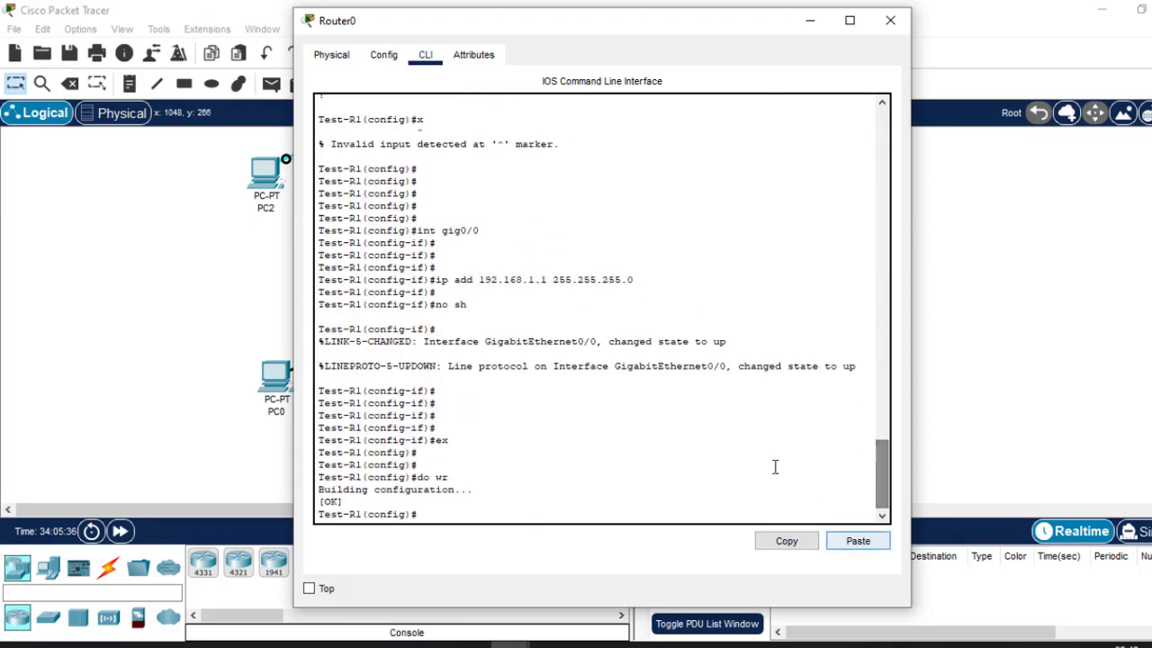
type("do")
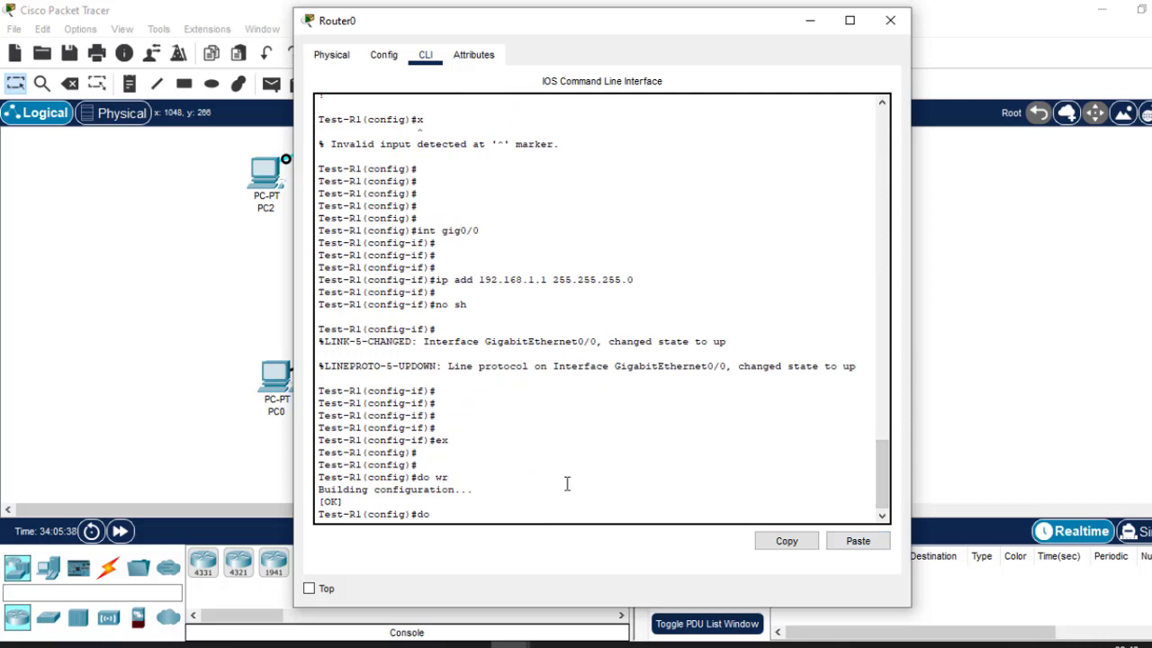
type(" sh start")
key("Return")
key("Return")
key("Return")
key("Return")
key("Return")
key("Return")
key("Return")
key("Return")
key("Return")
key("Return")
key("Return")
key("Return")
key("Return")
key("Return")
key("Return")
key("Return")
key("Return")
key("Return")
key("Return")
key("Return")
key("Return")
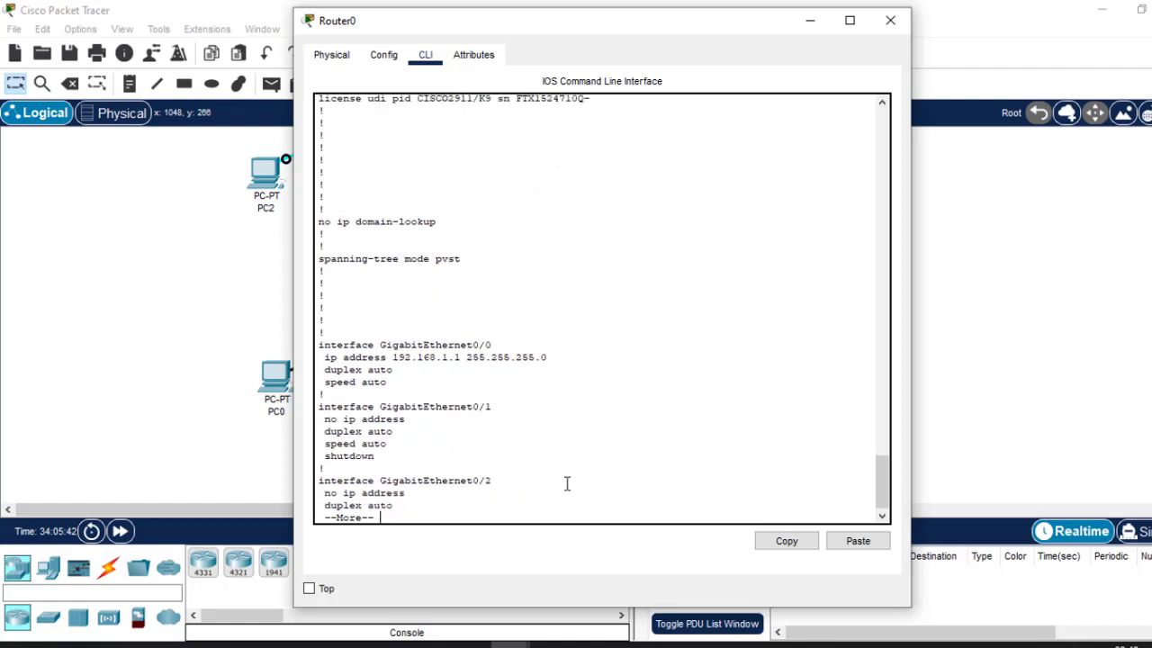
key("Return")
key("Return")
key("Return")
key("Return")
key("Return")
key("Return")
key("Return")
key("Return")
key("Return")
key("Return")
key("Return")
key("Return")
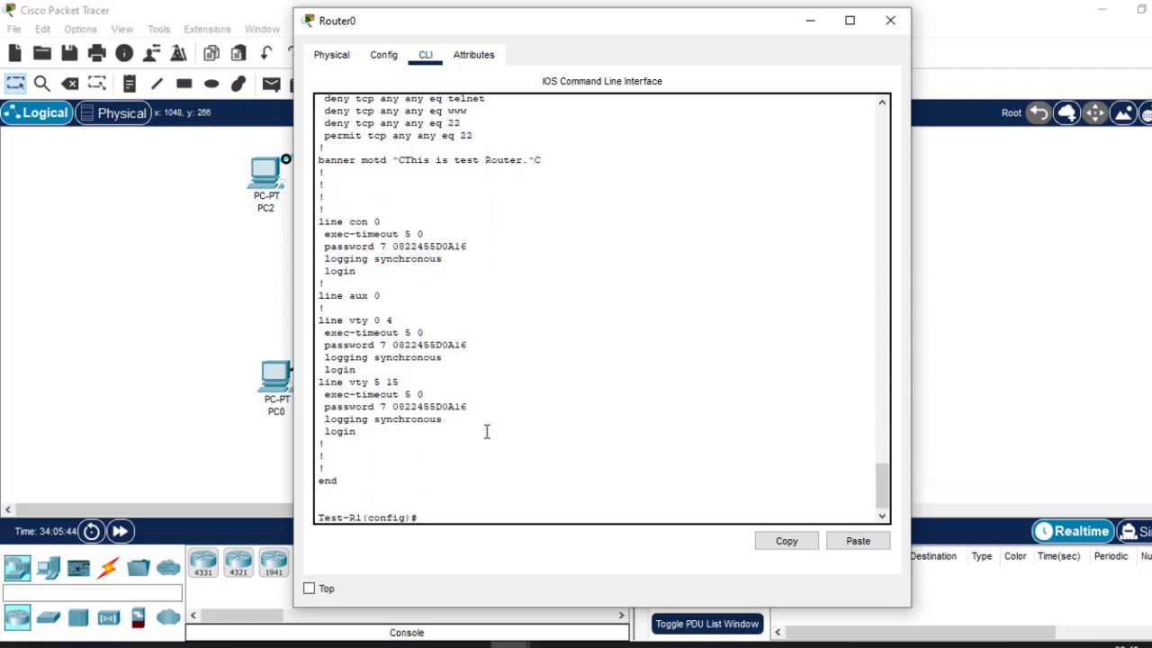
left_click_drag(360, 435, 315, 326)
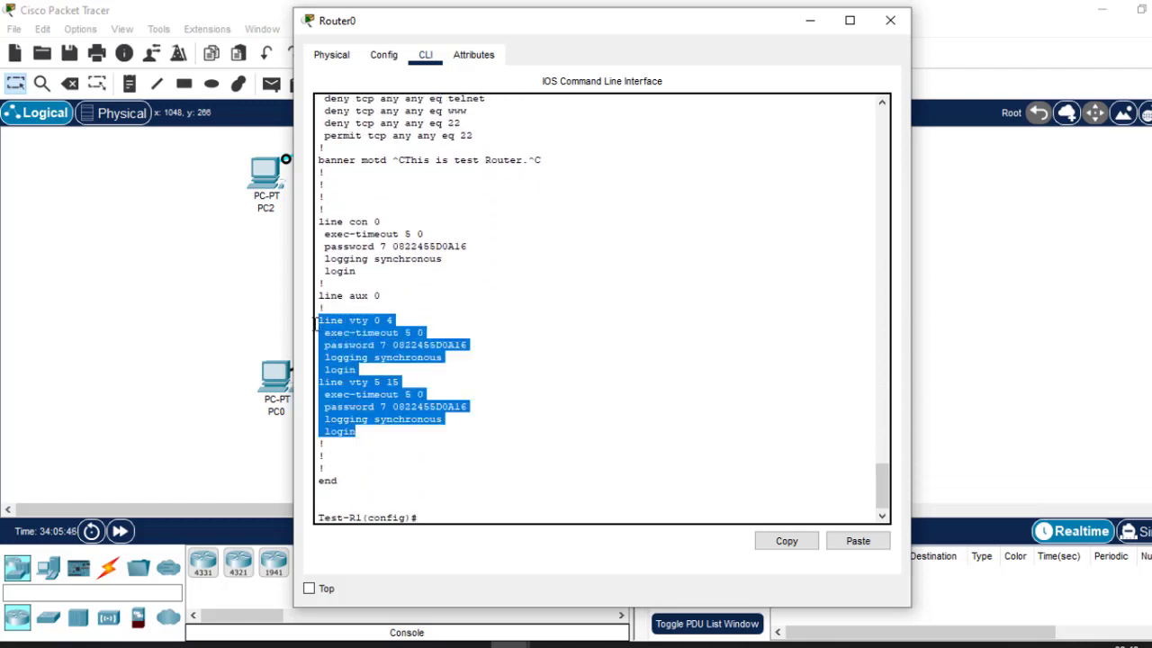
left_click(273, 385)
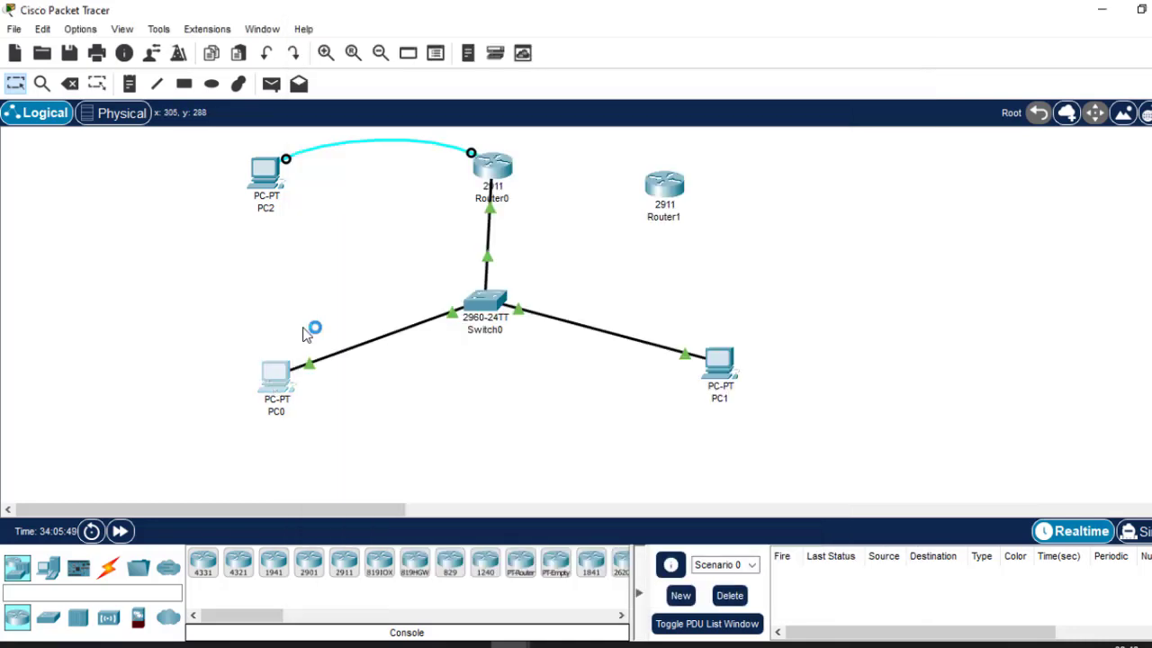
Telnet from PC0 to 192.168.1.1, enter the login and enable passwords, reaching Test-R1#.
left_click(262, 372)
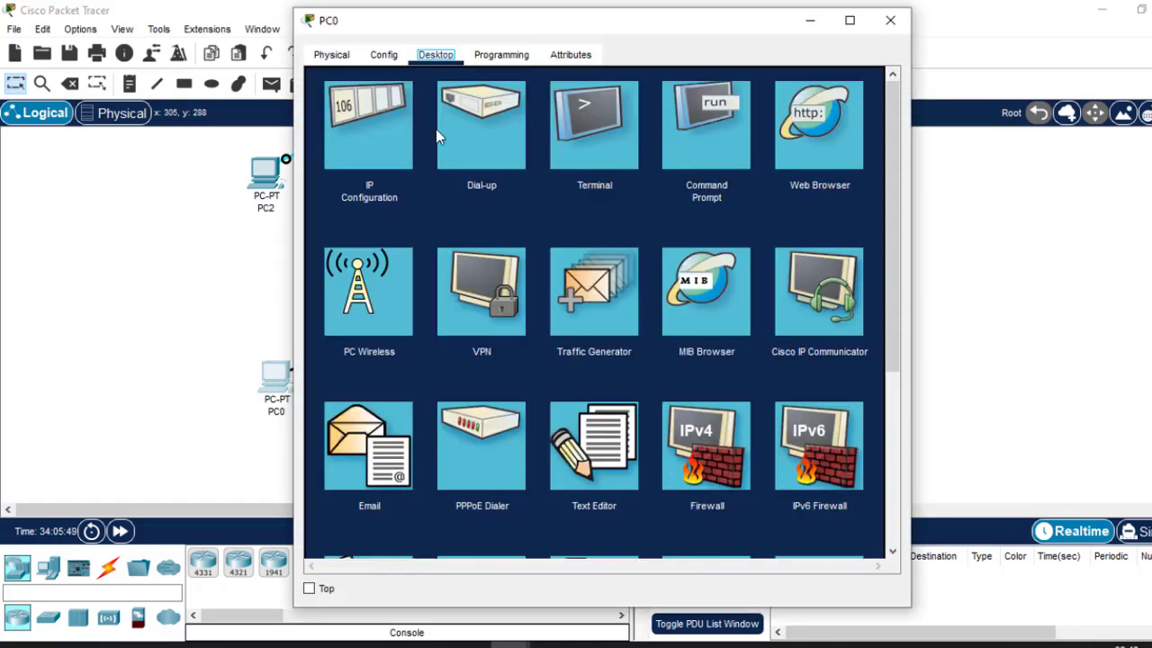
left_click(709, 135)
type("t")
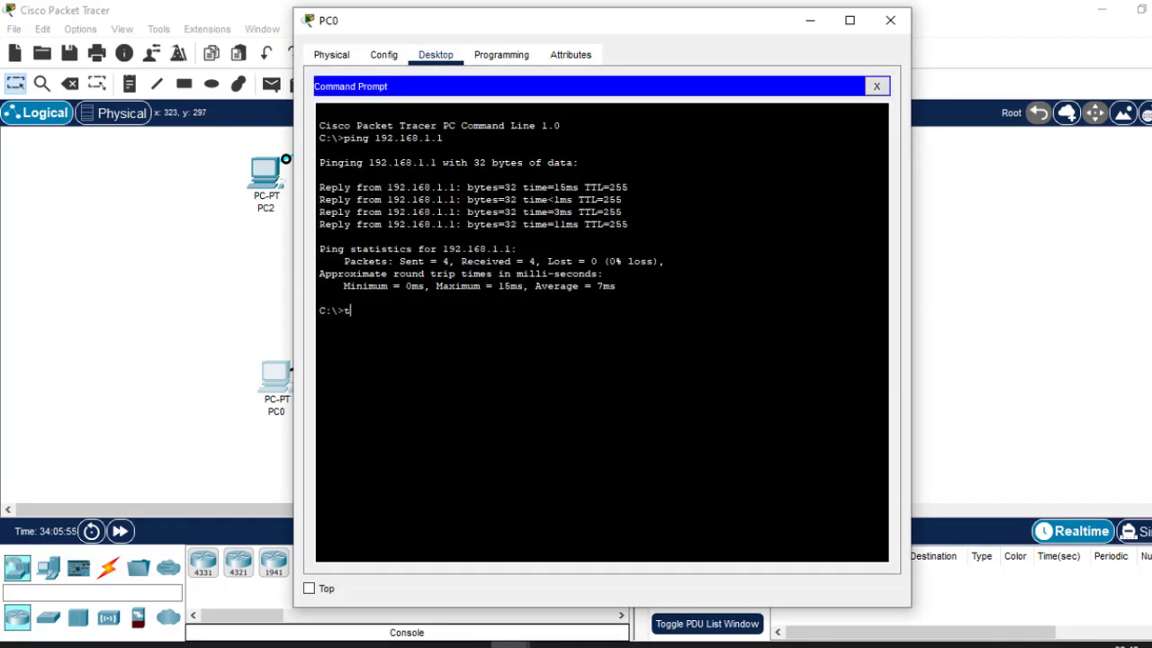
type("elnet 192.168.1.1")
key("Return")
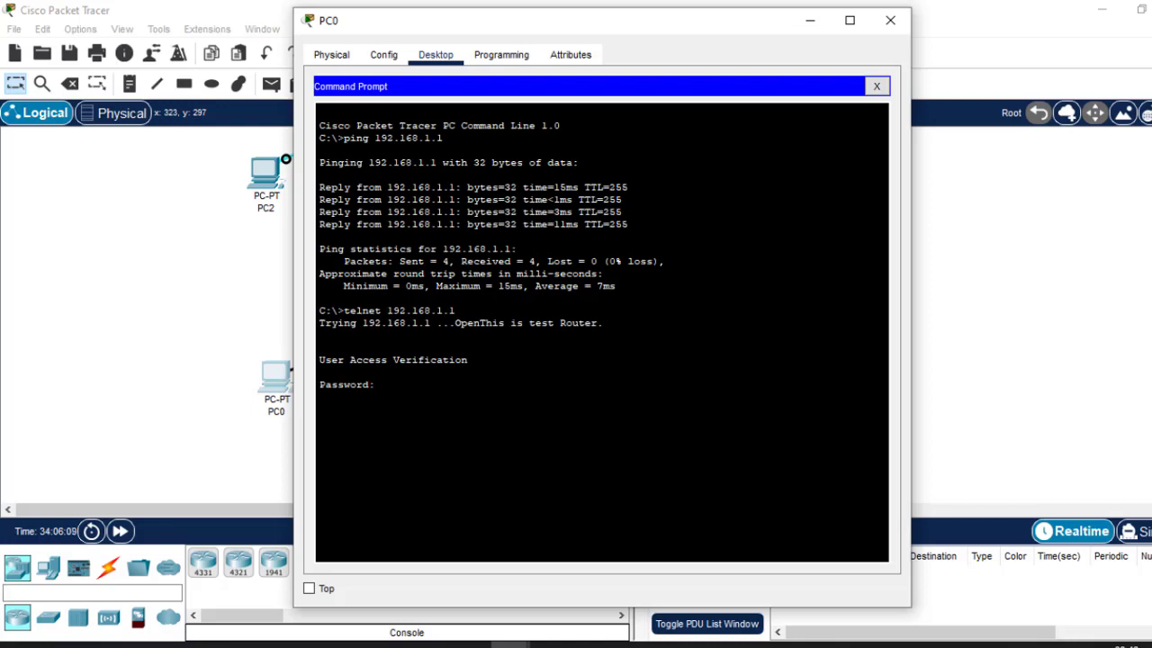
key("Return")
type("en")
key("Return")
key("Return")
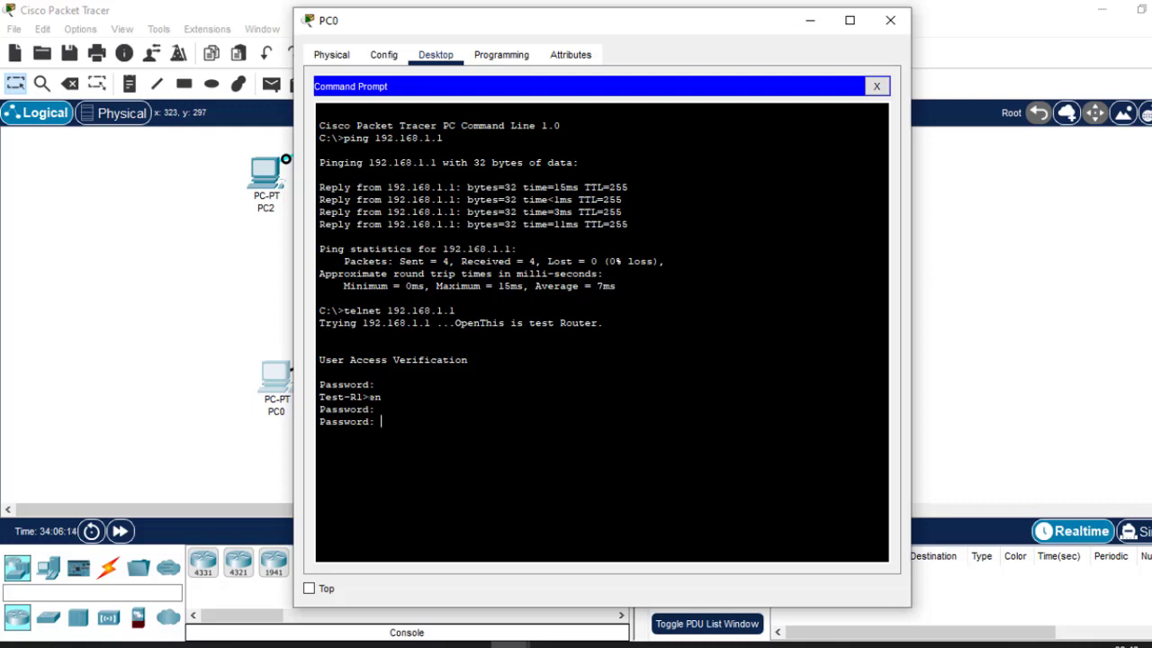
key("Return")
left_click_drag(481, 25, 643, 70)
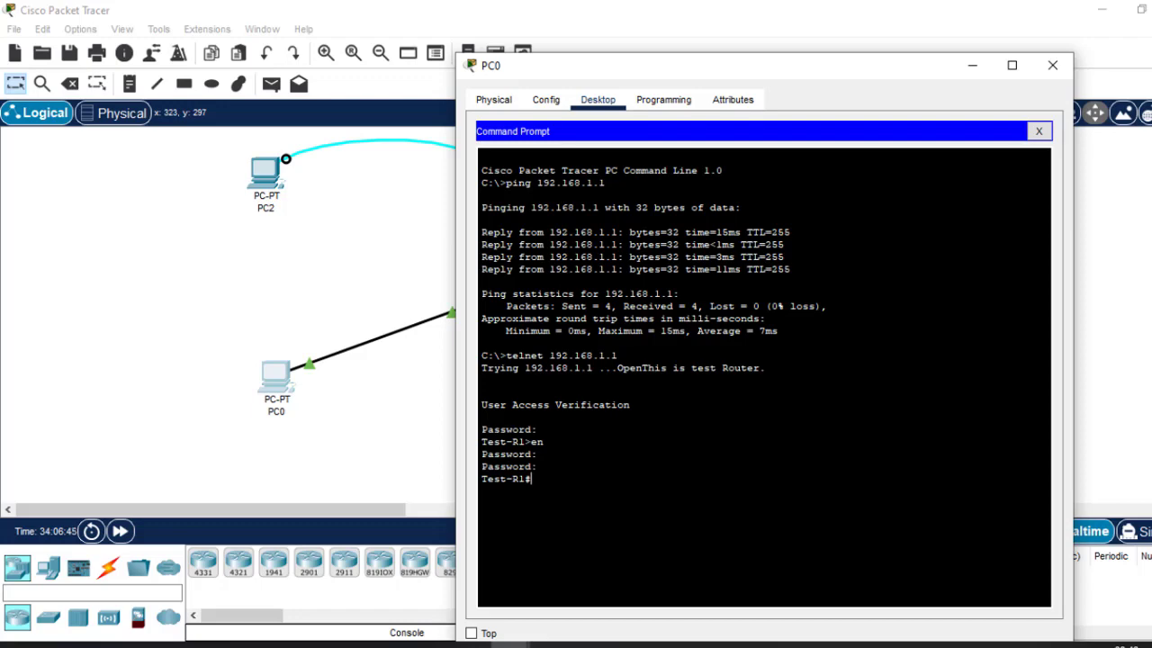
left_click(1055, 64)
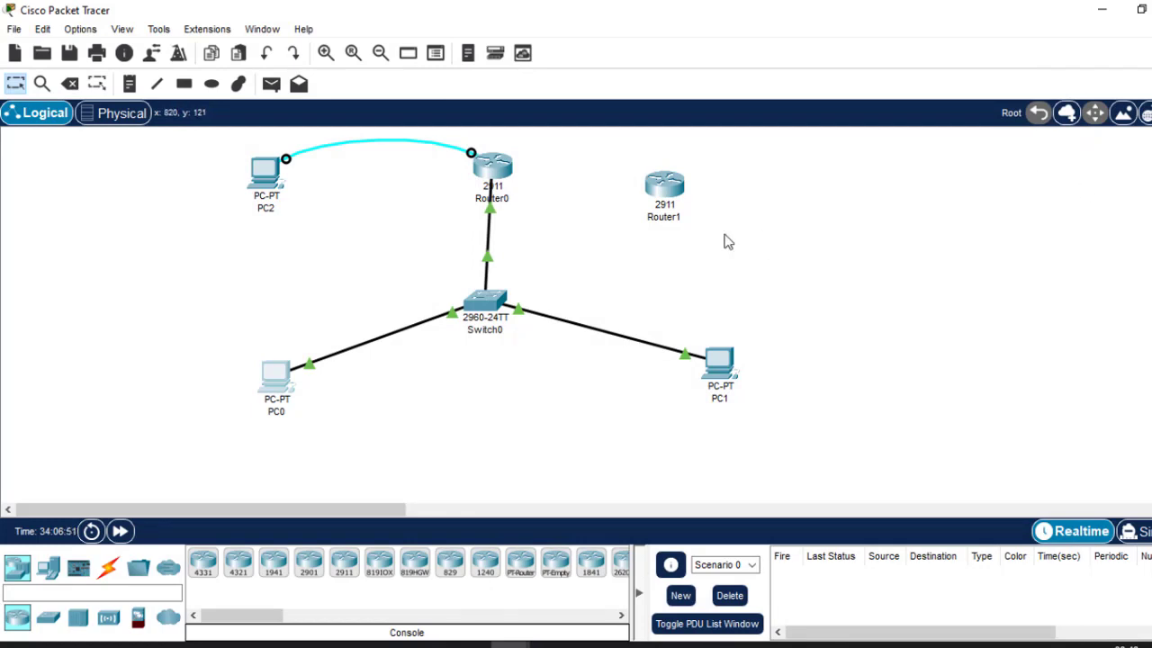
Move Router1 further right and clear the marked lines in Router0's CLI.
left_click_drag(655, 191, 773, 218)
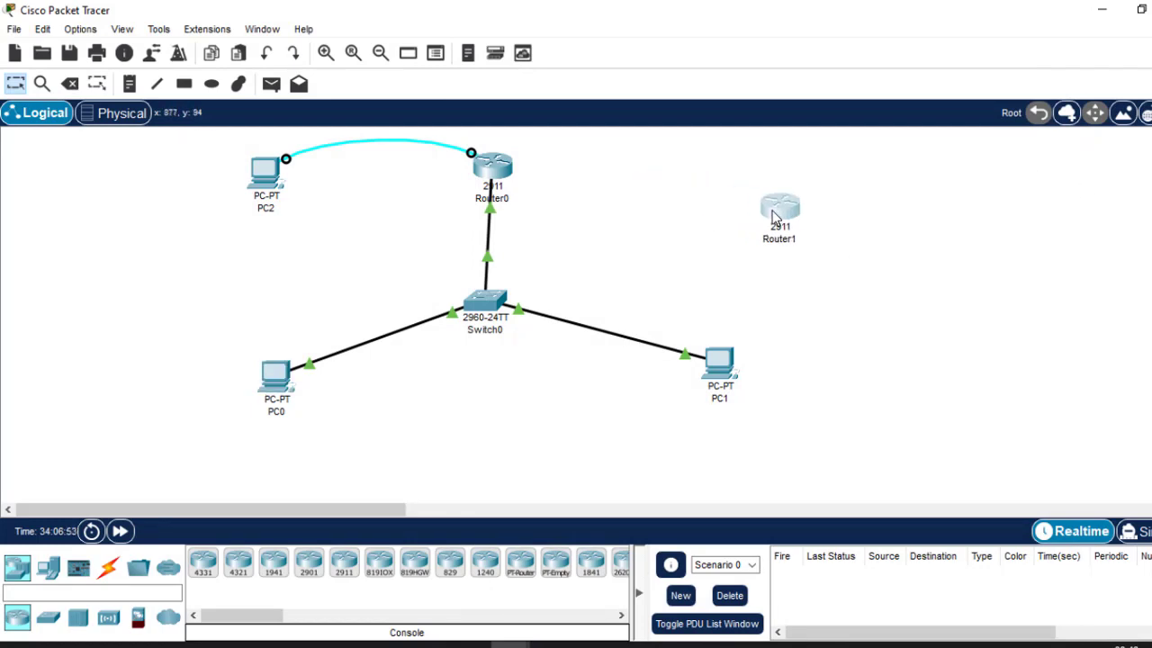
left_click(497, 165)
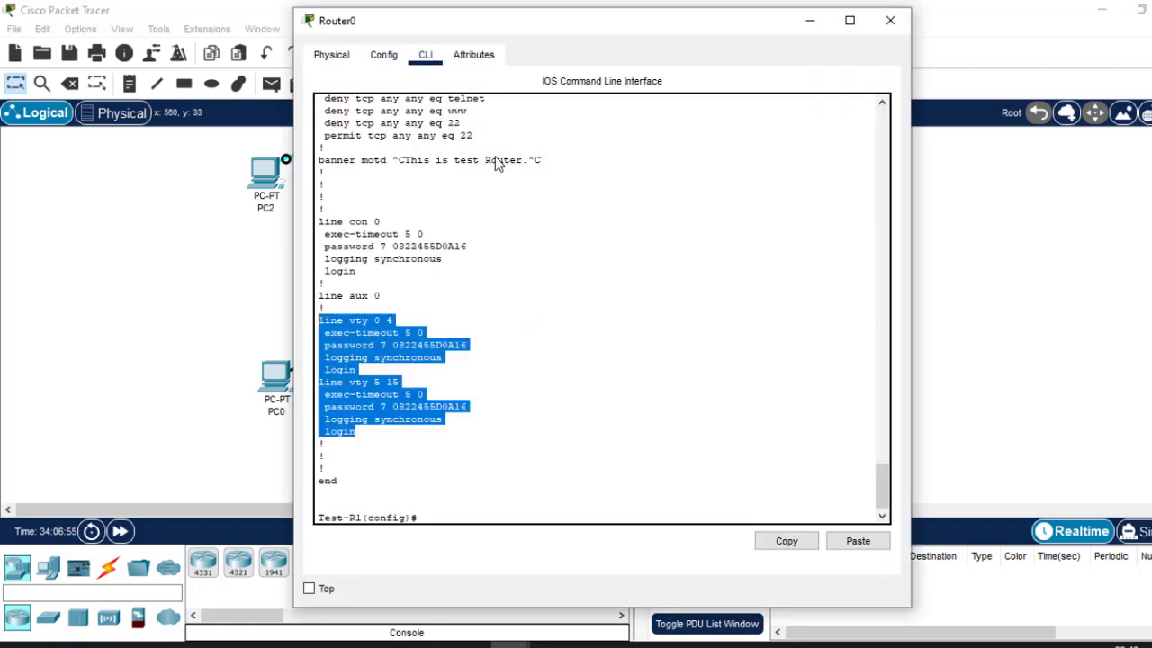
left_click(481, 511)
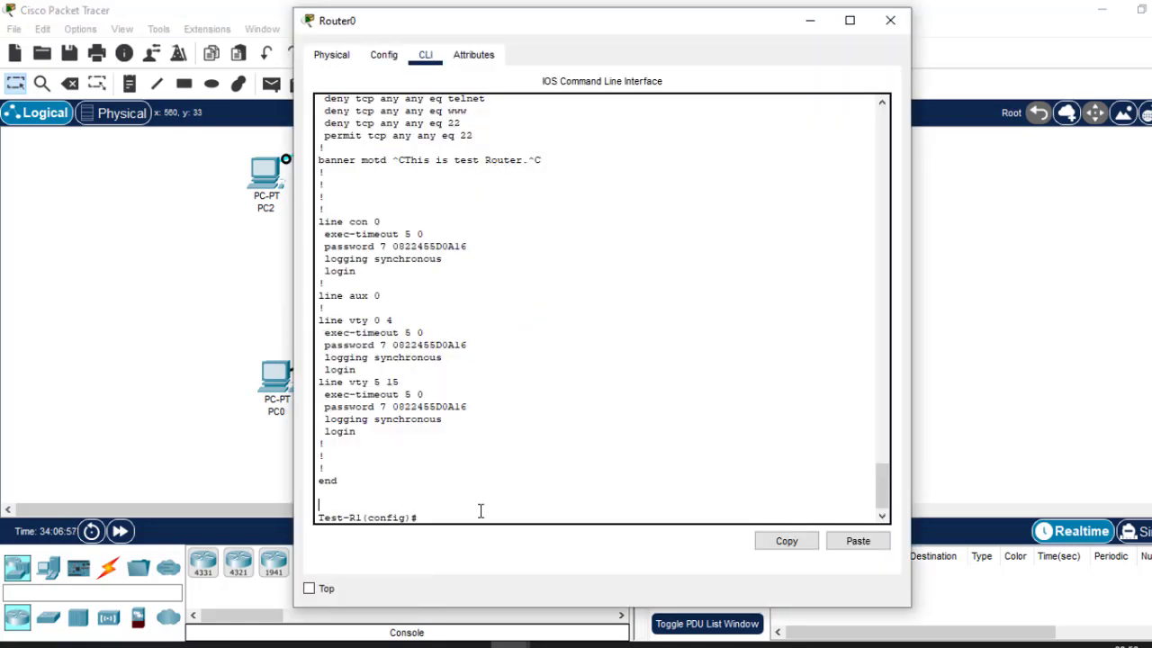
left_click(1007, 348)
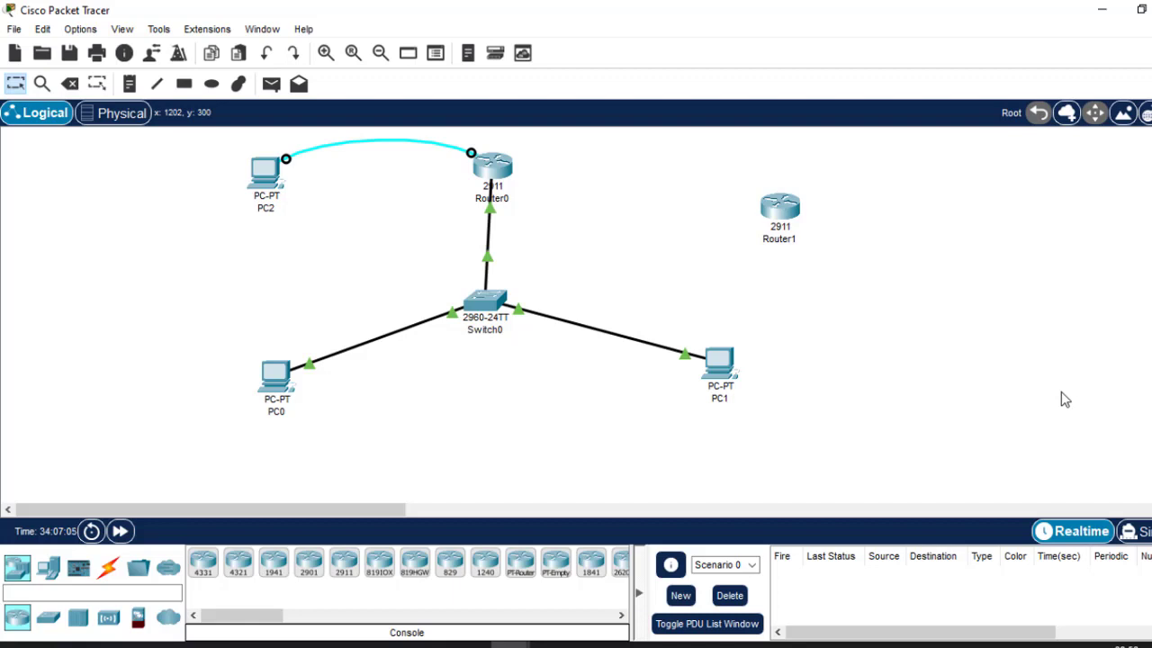
Check PC0's command prompt and move the PC0 icon down and left.
left_click(286, 378)
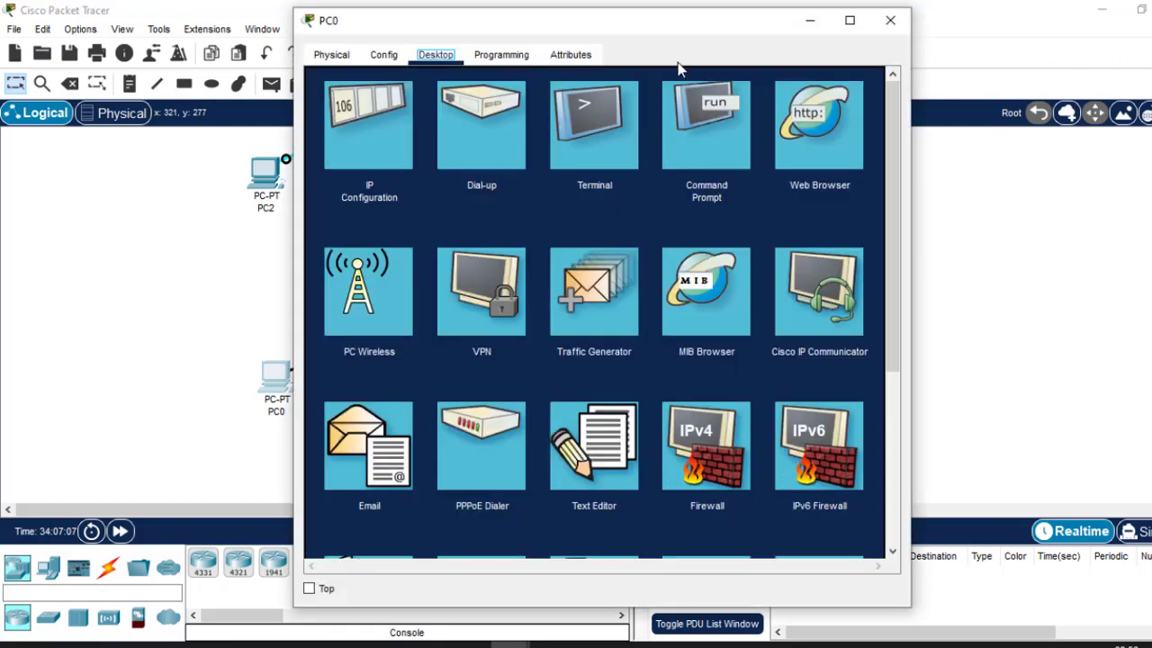
left_click(718, 161)
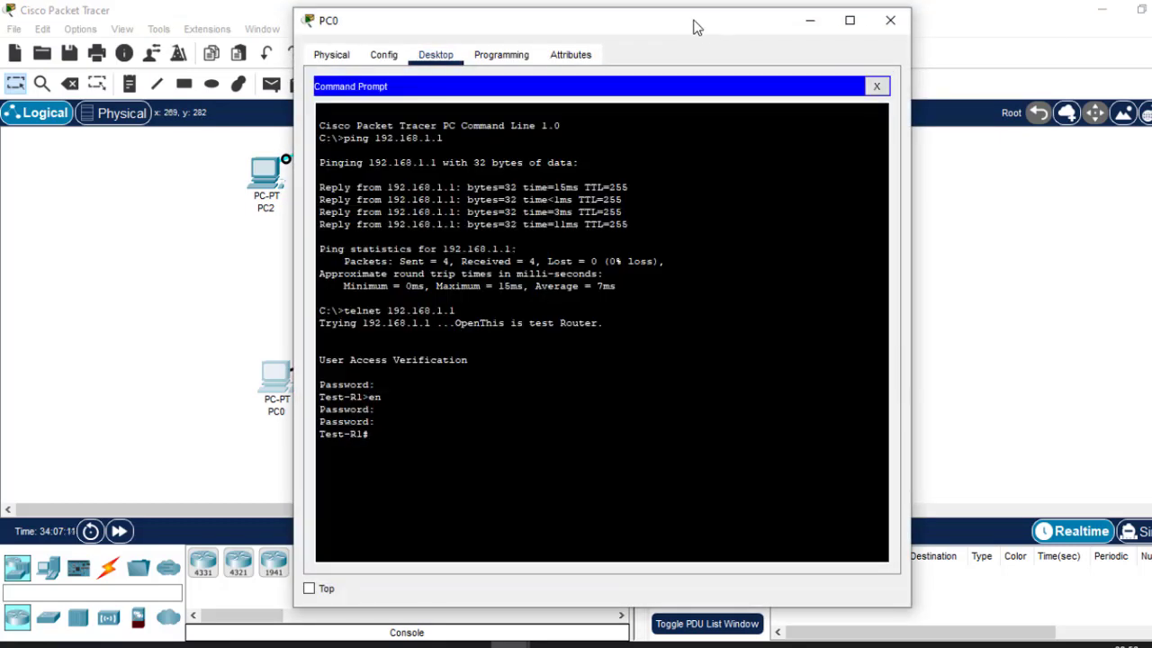
left_click_drag(693, 27, 727, 29)
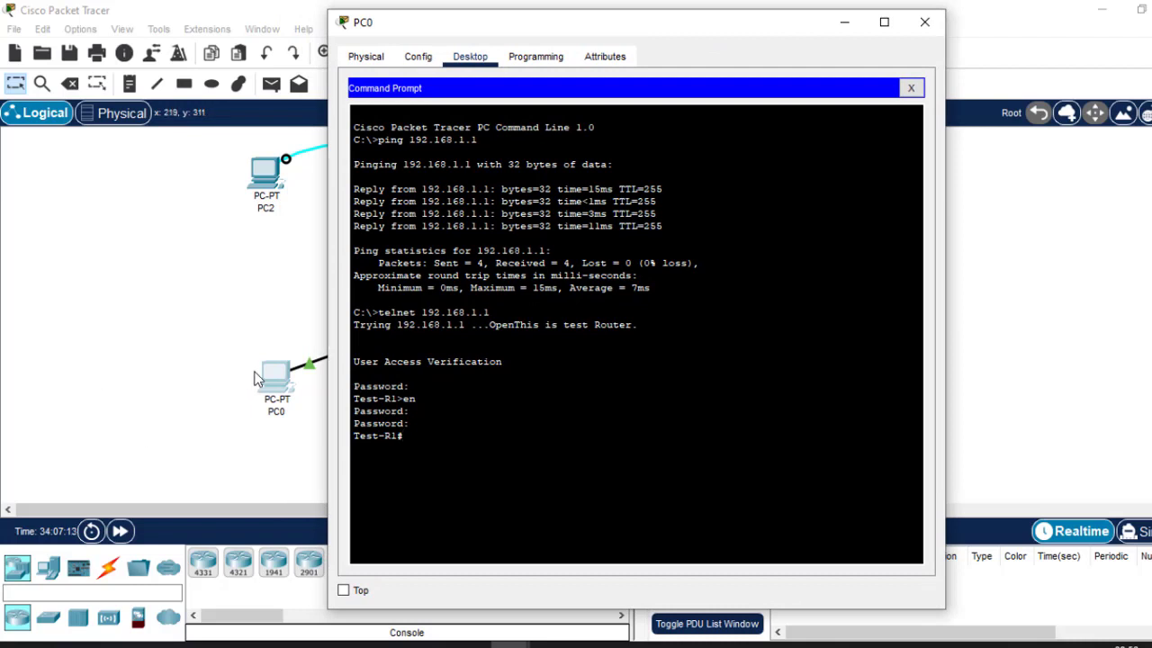
left_click(159, 327)
left_click_drag(277, 381, 243, 421)
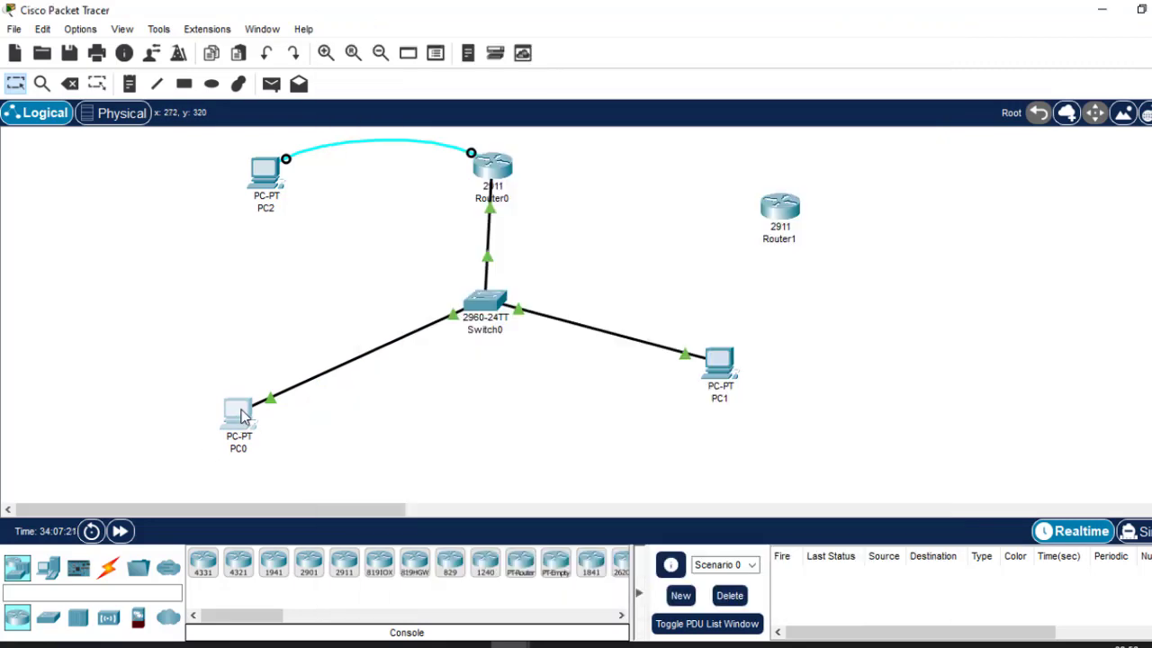
left_click(241, 414)
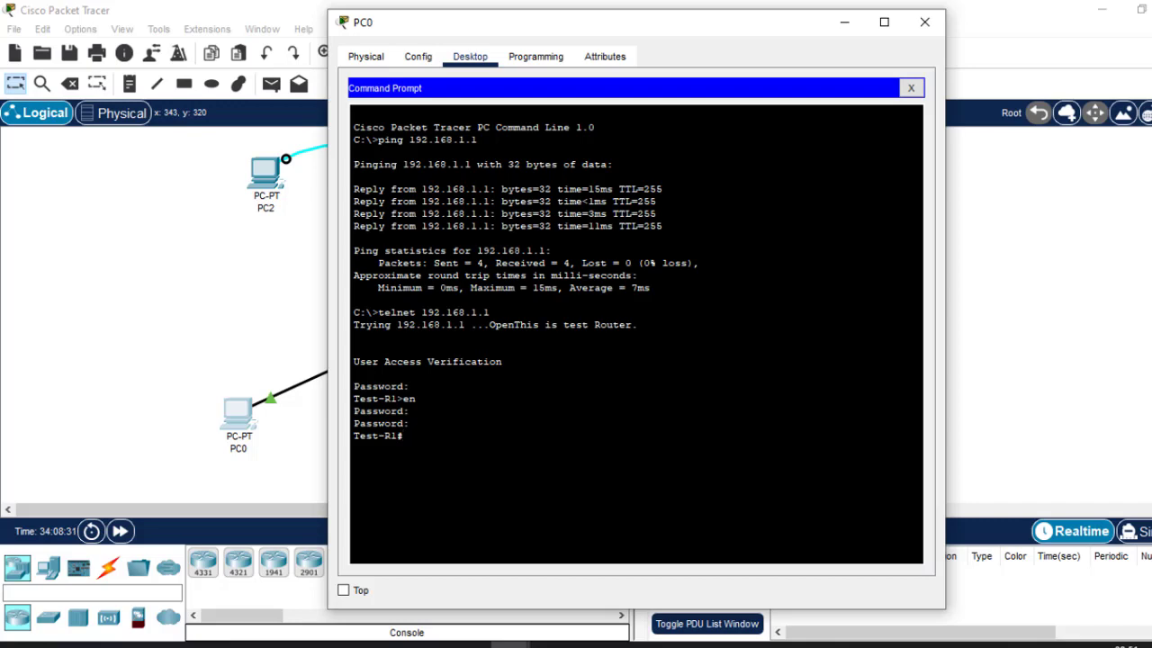
left_click(924, 21)
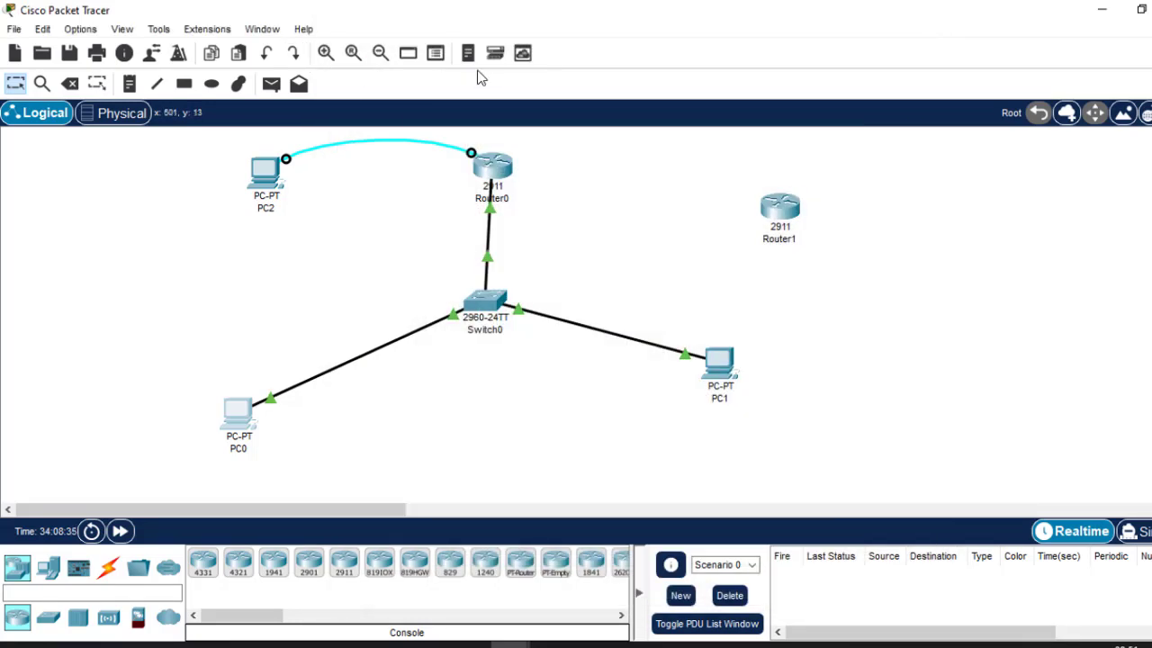
Select Router1 and delete it from the topology.
left_click(130, 84)
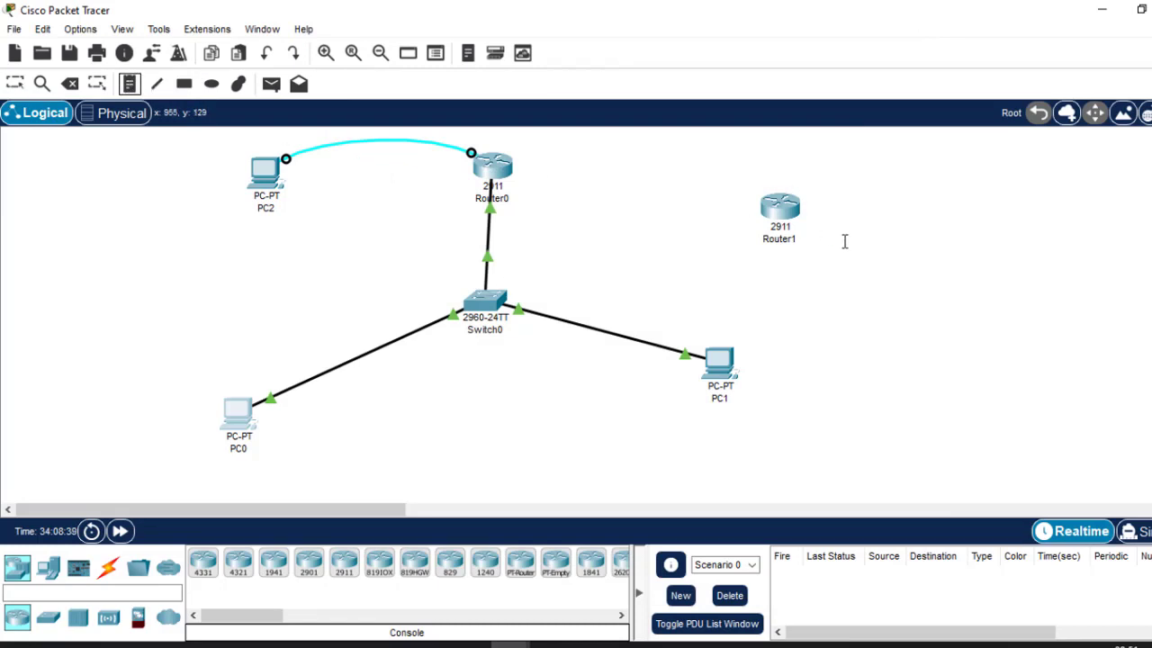
key("Escape")
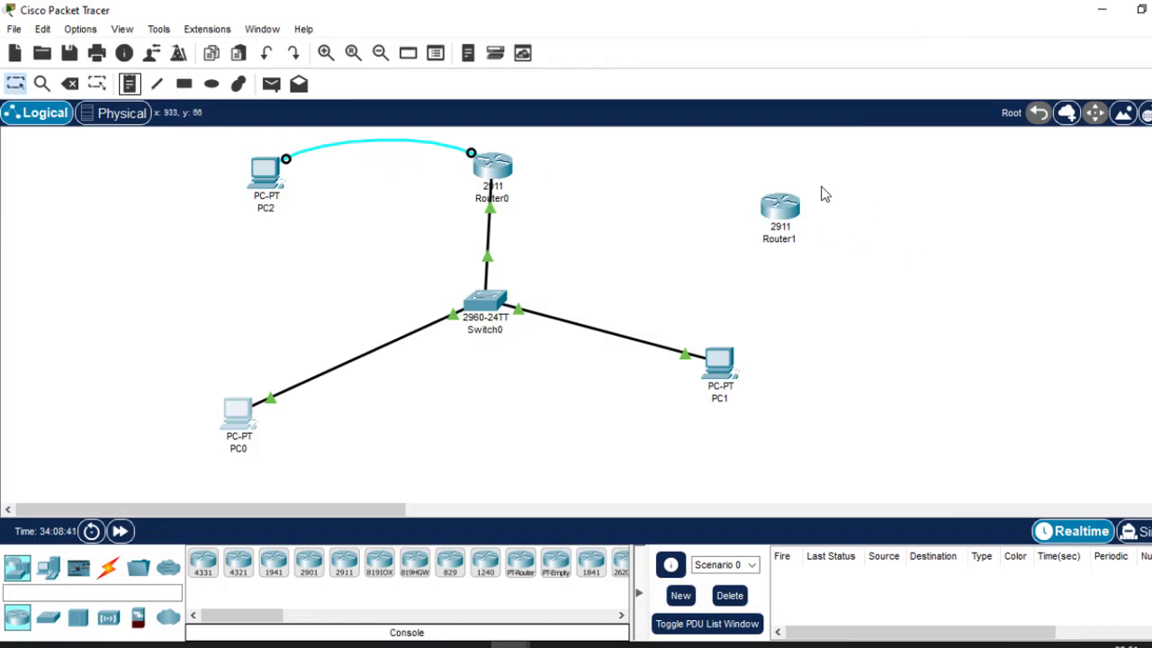
left_click_drag(734, 187, 874, 296)
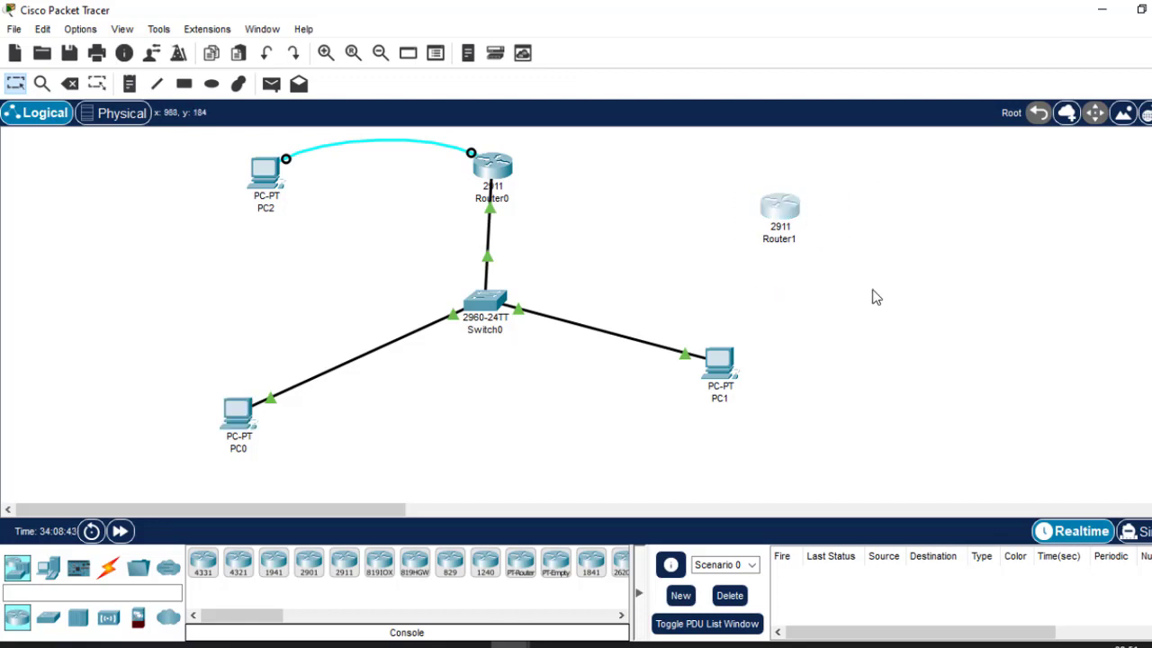
key("Delete")
key("Return")
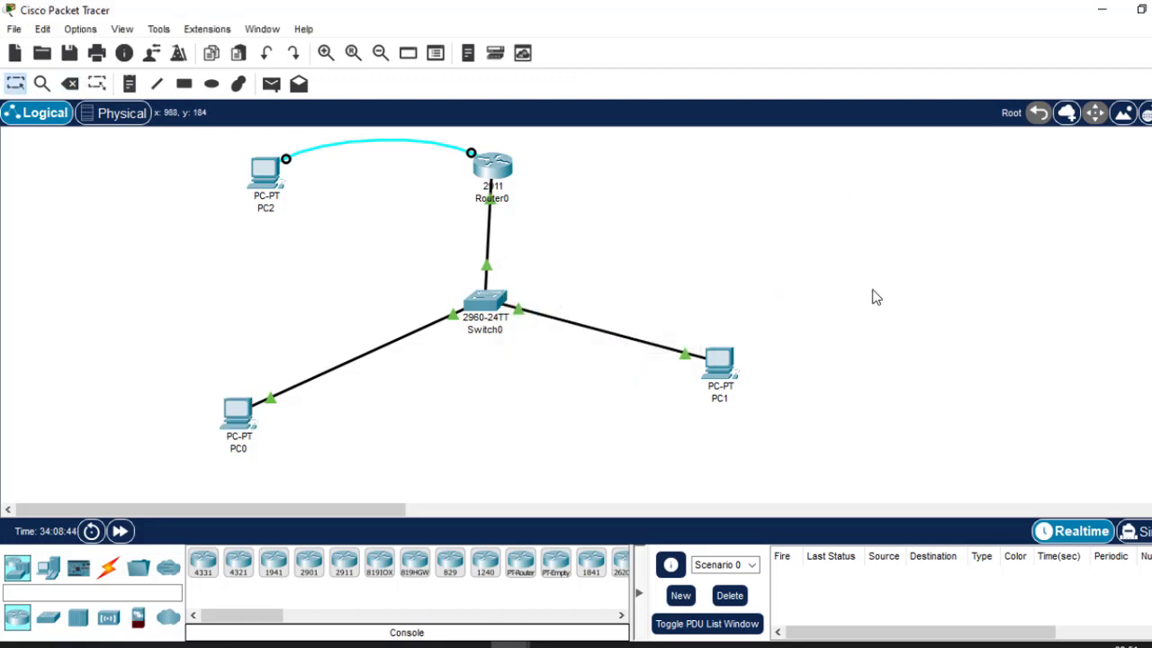
Add a note right of Router0 listing 'hostname1.', '2. username & password', and '3.'.
left_click(130, 83)
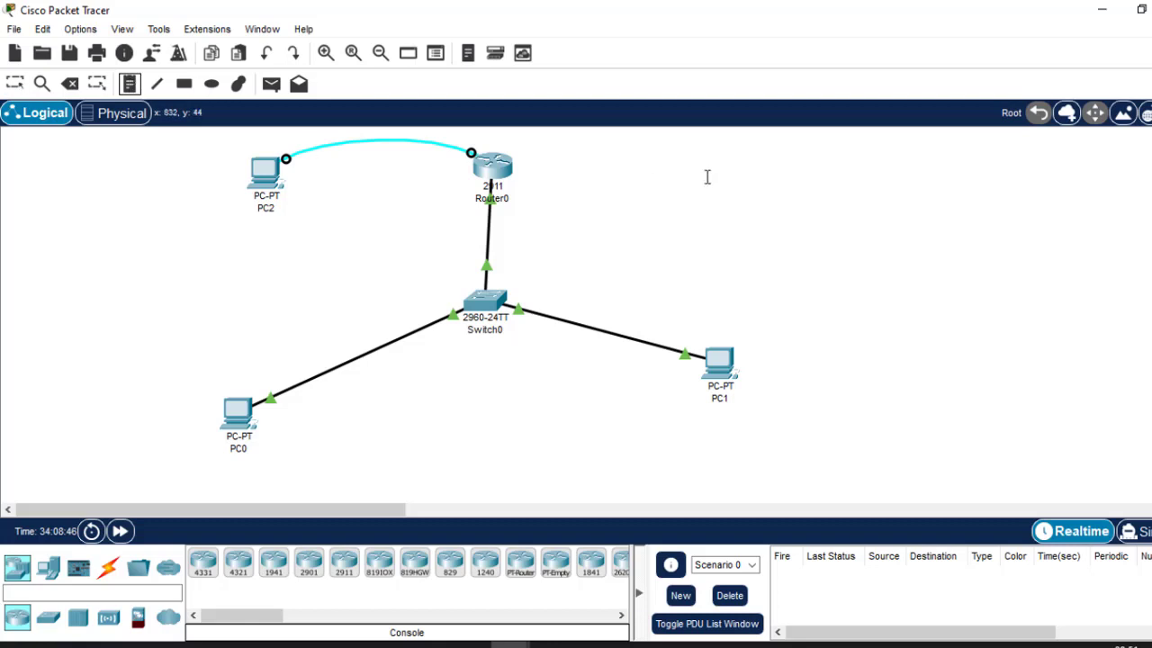
left_click(627, 164)
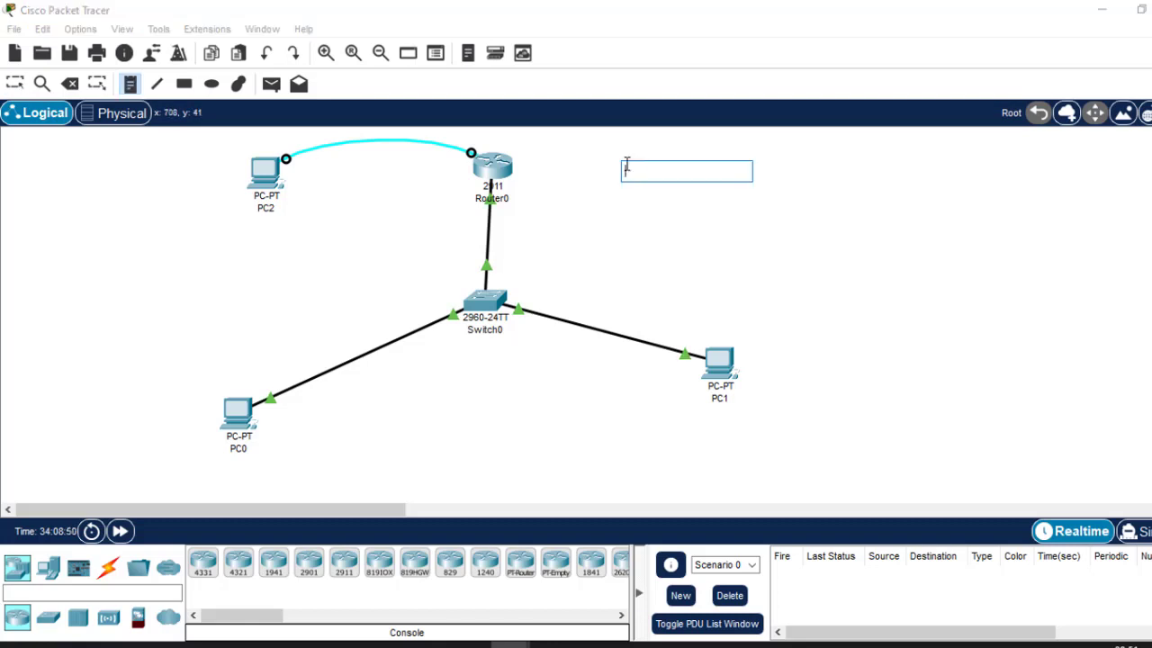
type("host")
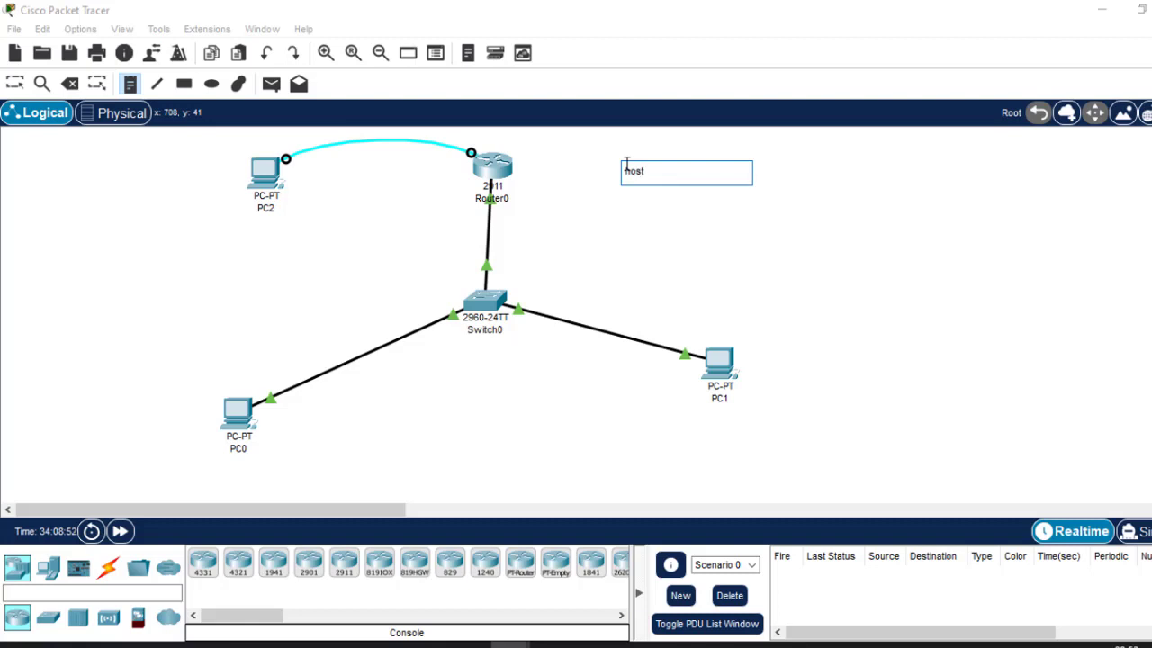
type("name")
type("1.")
key("Return")
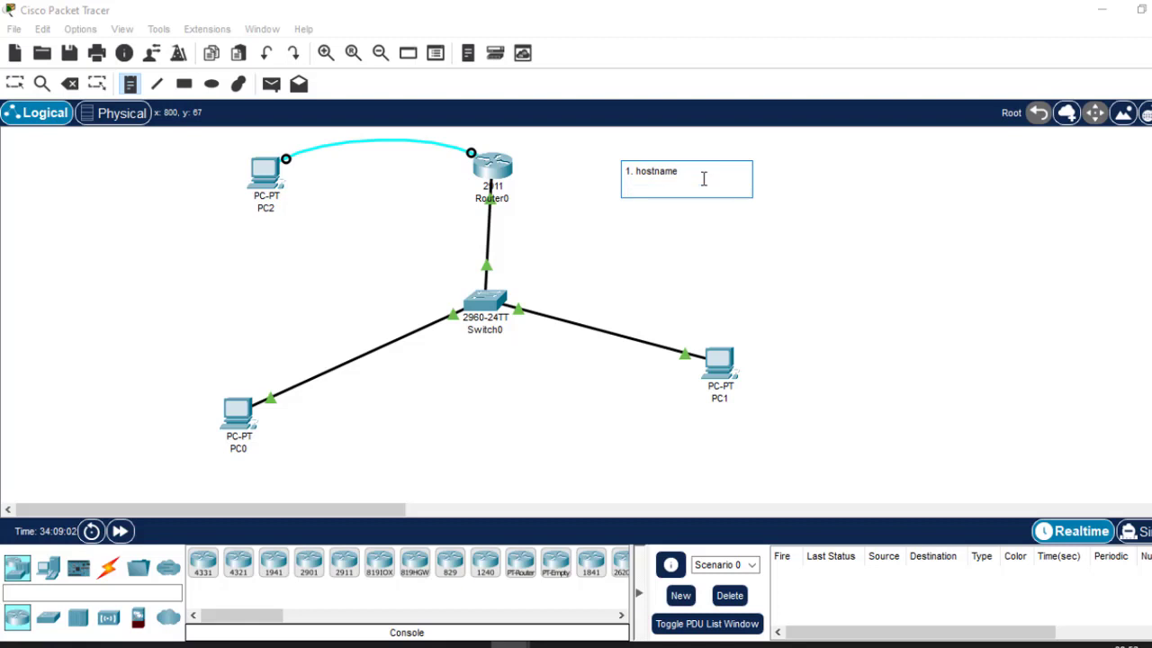
type("2. username & password")
key("Return")
type("3")
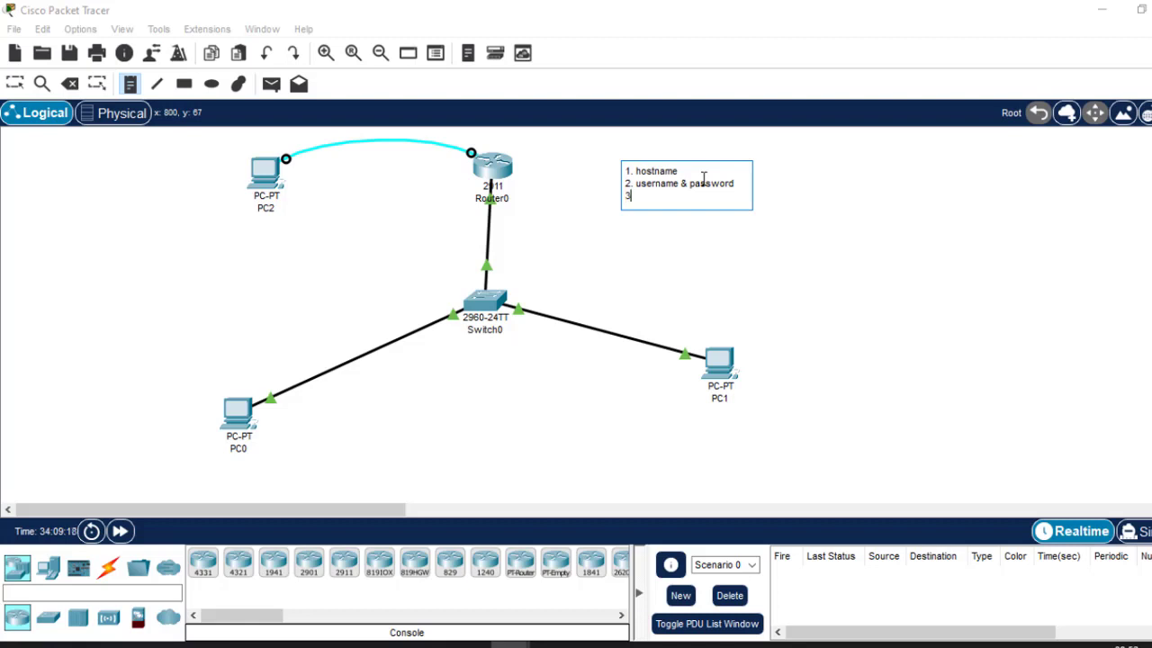
type(".")
Complete the third note line as 'generate cryto keys using RSA.'.
type("cryto")
key("BackSpace")
key("BackSpace")
key("BackSpace")
key("BackSpace")
key("BackSpace")
type("generateb")
key("BackSpace")
type("cryto keys using ")
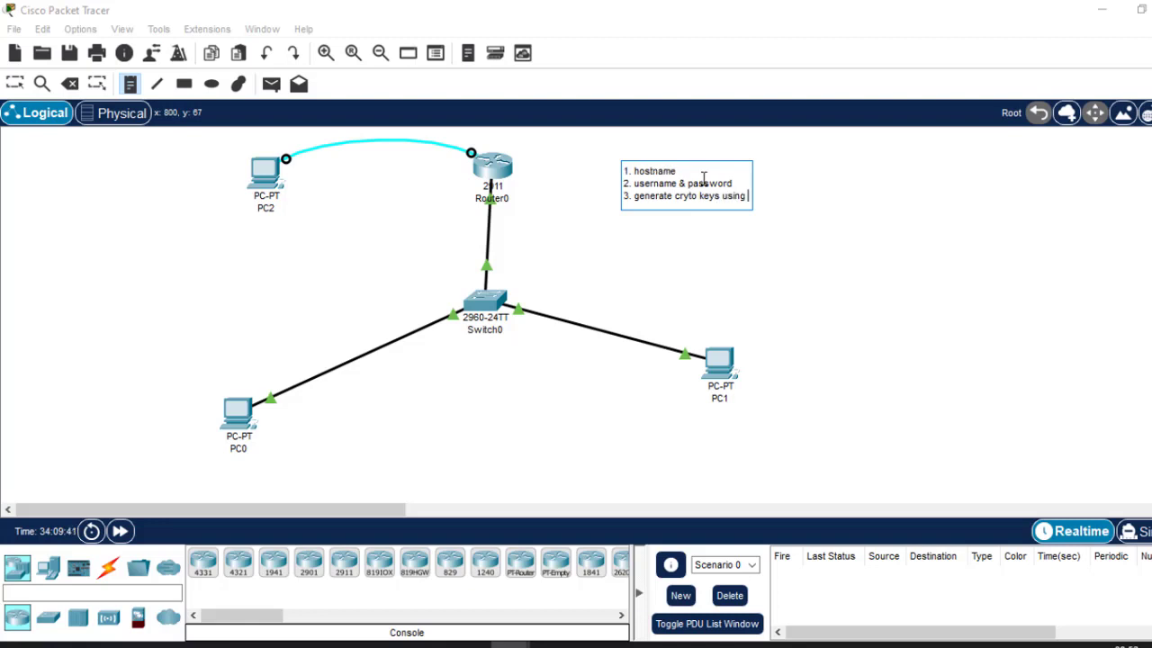
type("RSA")
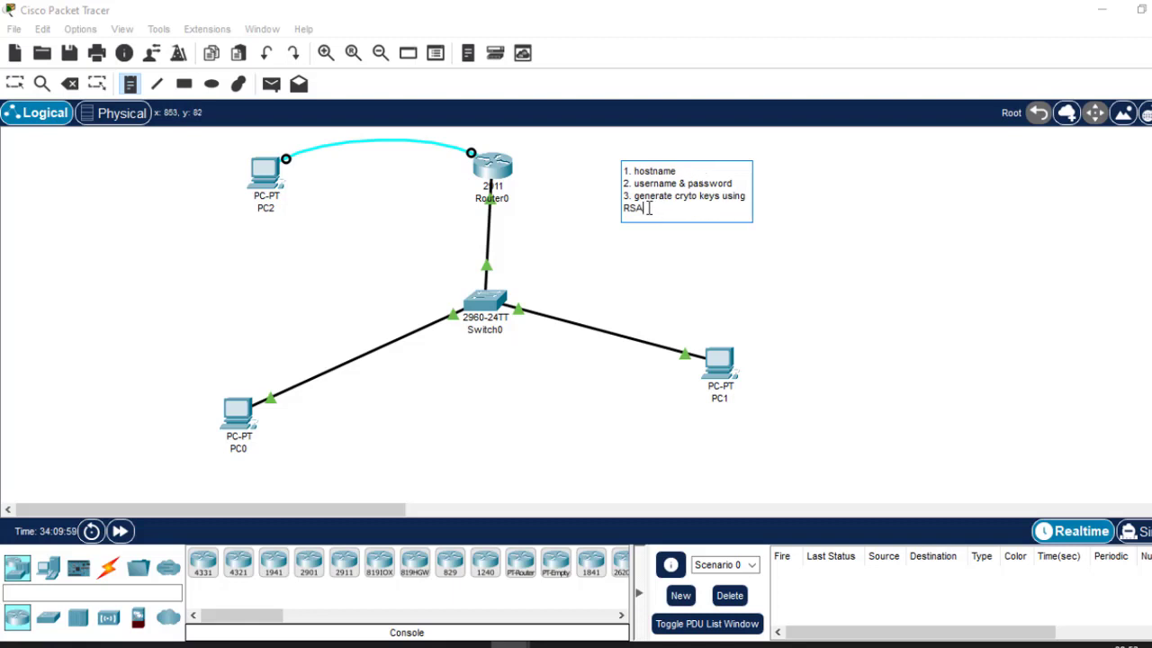
type(".")
Add the final note line '3. Apply on vty interfaces' and leave note mode.
key("Return")
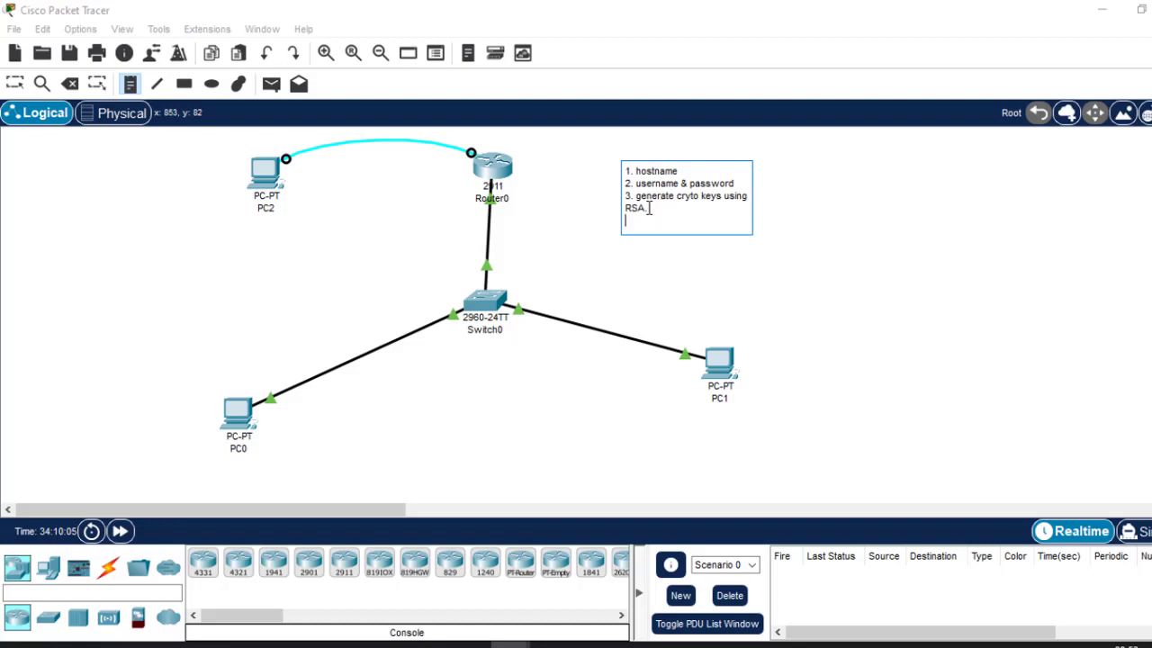
type("3. Apply")
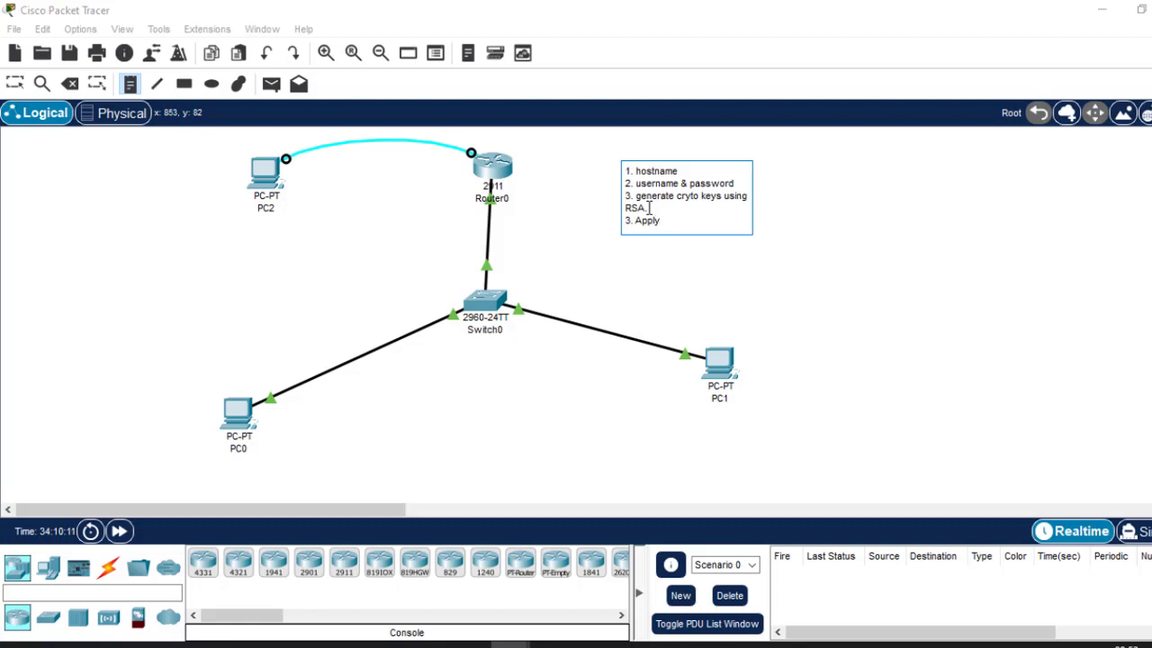
type(" on")
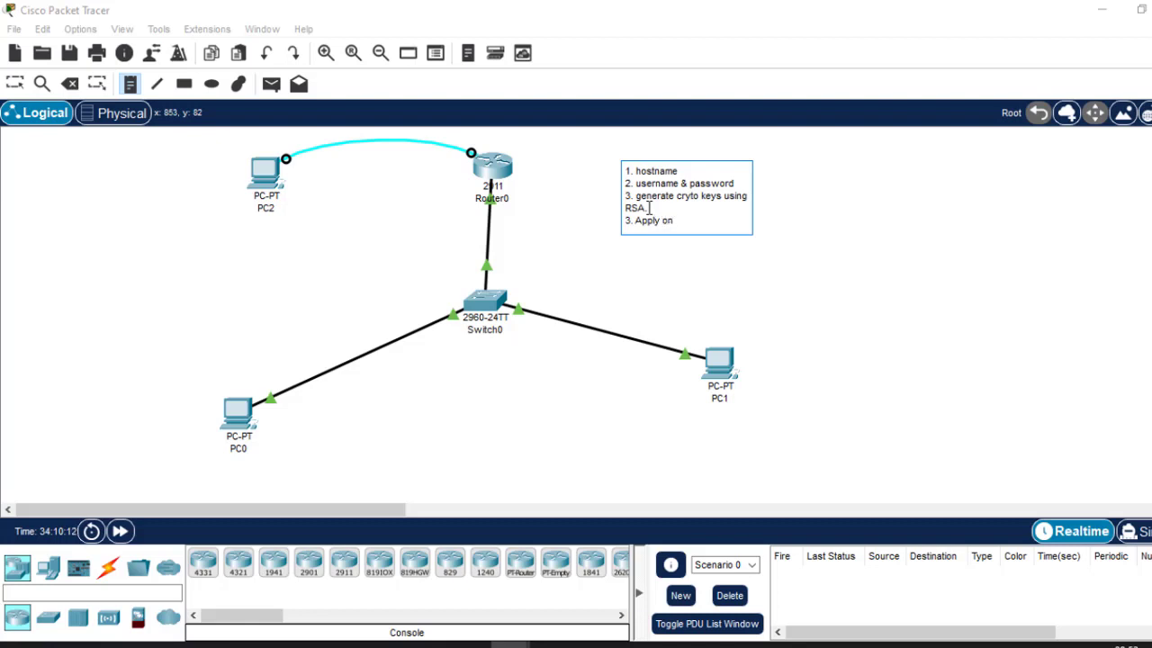
type("vty")
key("BackSpace")
key("BackSpace")
key("BackSpace")
key("BackSpace")
type("vty interfaces")
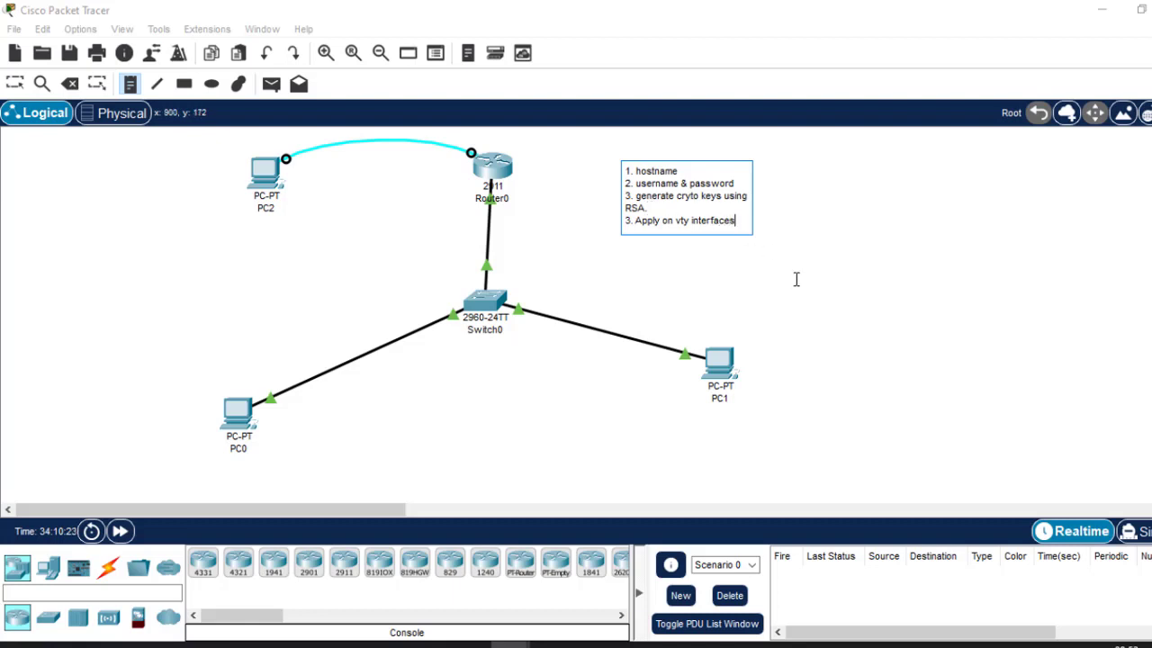
key("Escape")
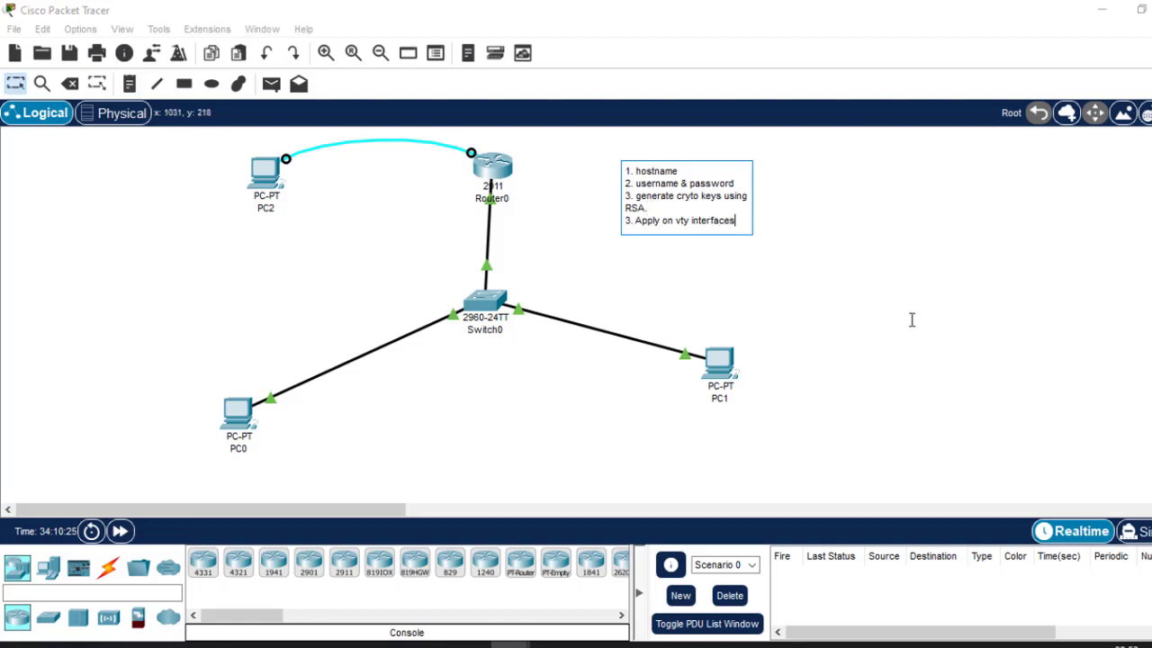
Deselect the four-item checklist note and drag it slightly left and down.
left_click(964, 256)
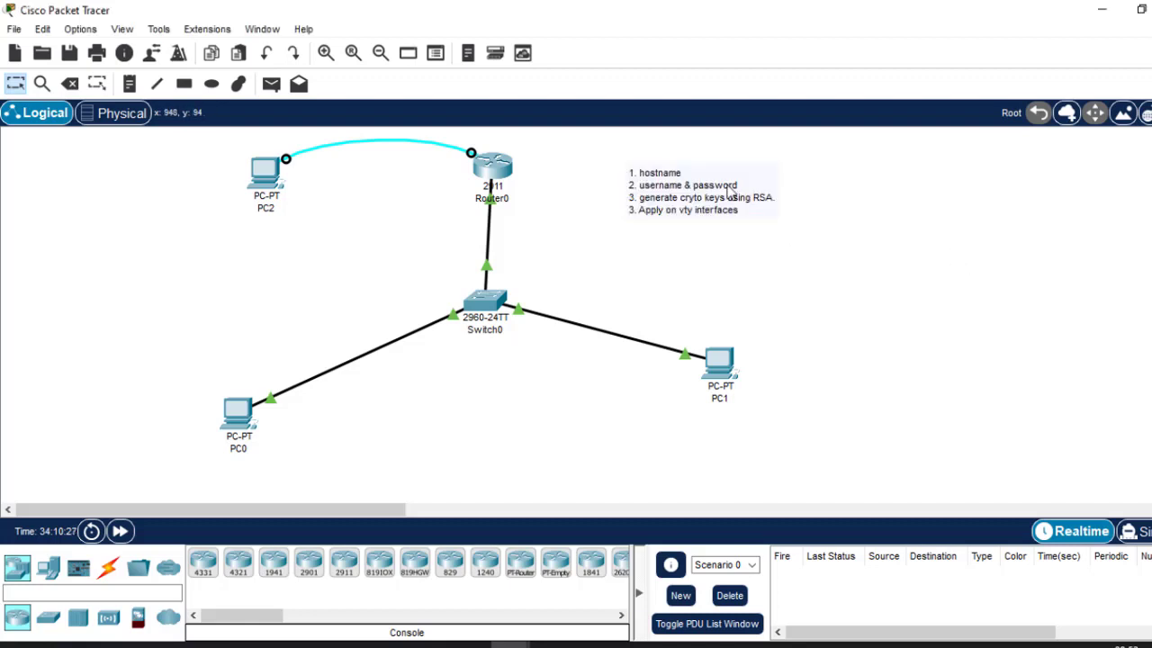
left_click_drag(655, 205, 606, 231)
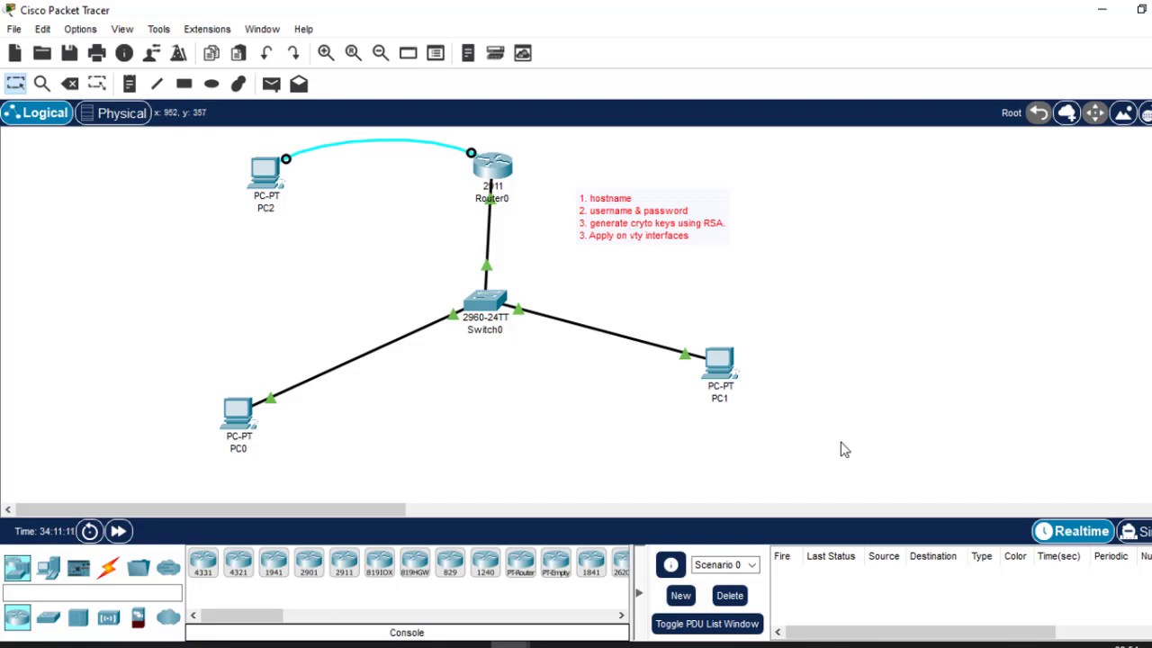
Log into Router0's console, enter enable with the secret, and run conf t.
left_click(493, 169)
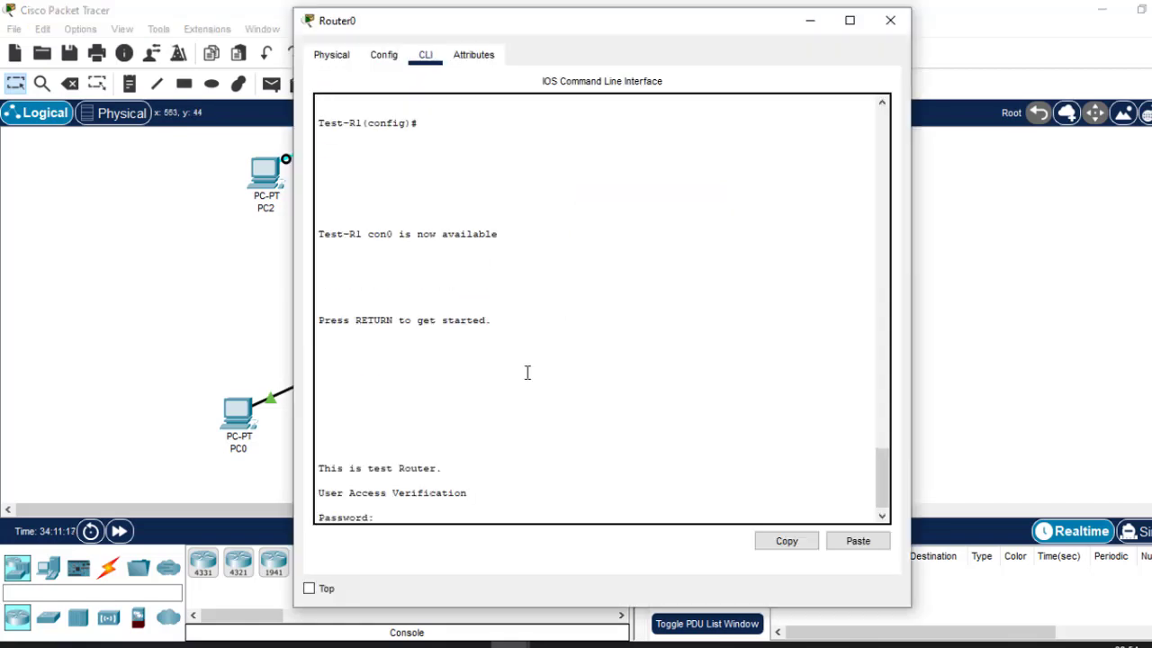
key("Return")
type("est-R1>e")
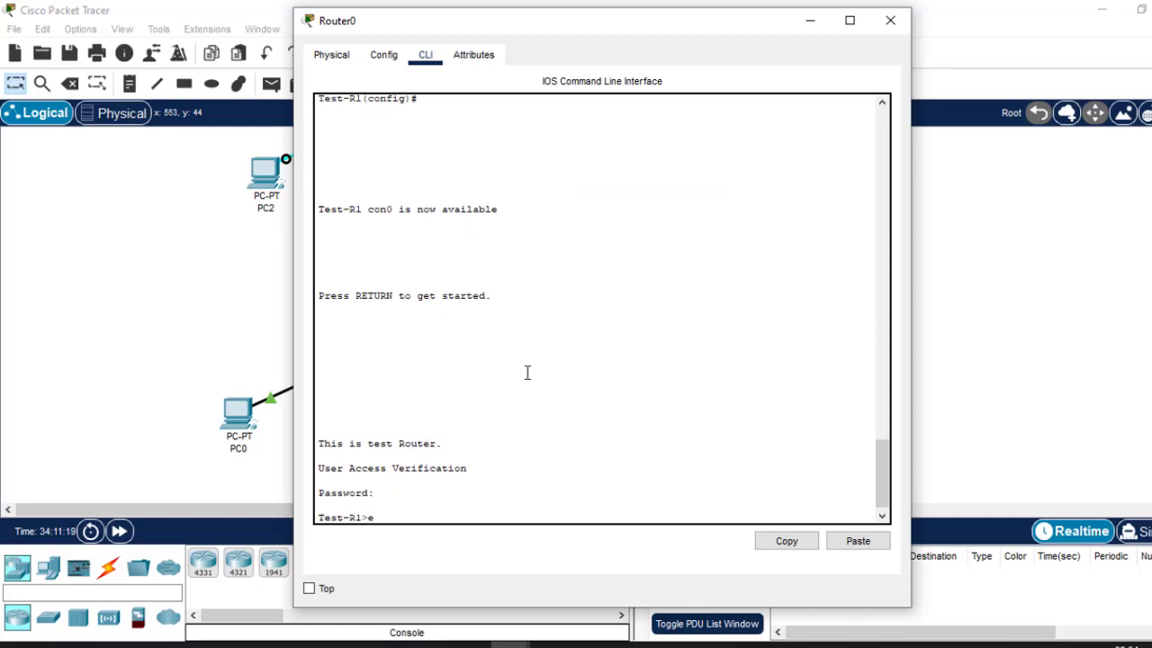
type("n")
key("Return")
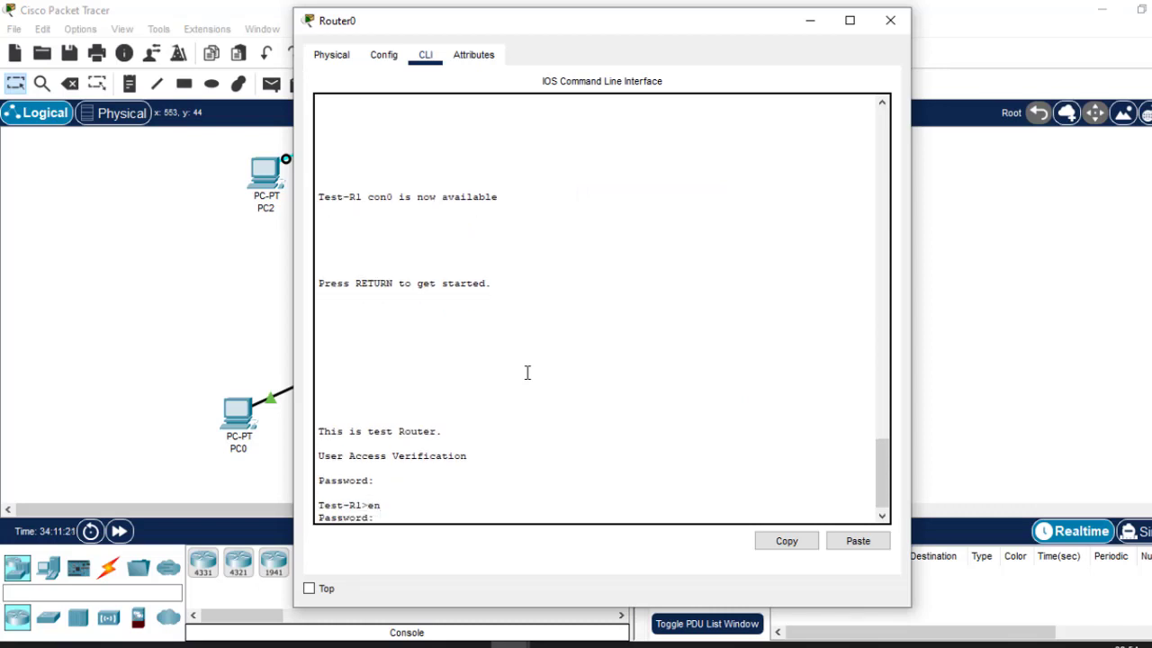
key("Return")
key("Return")
key("Return")
key("Return")
key("Return")
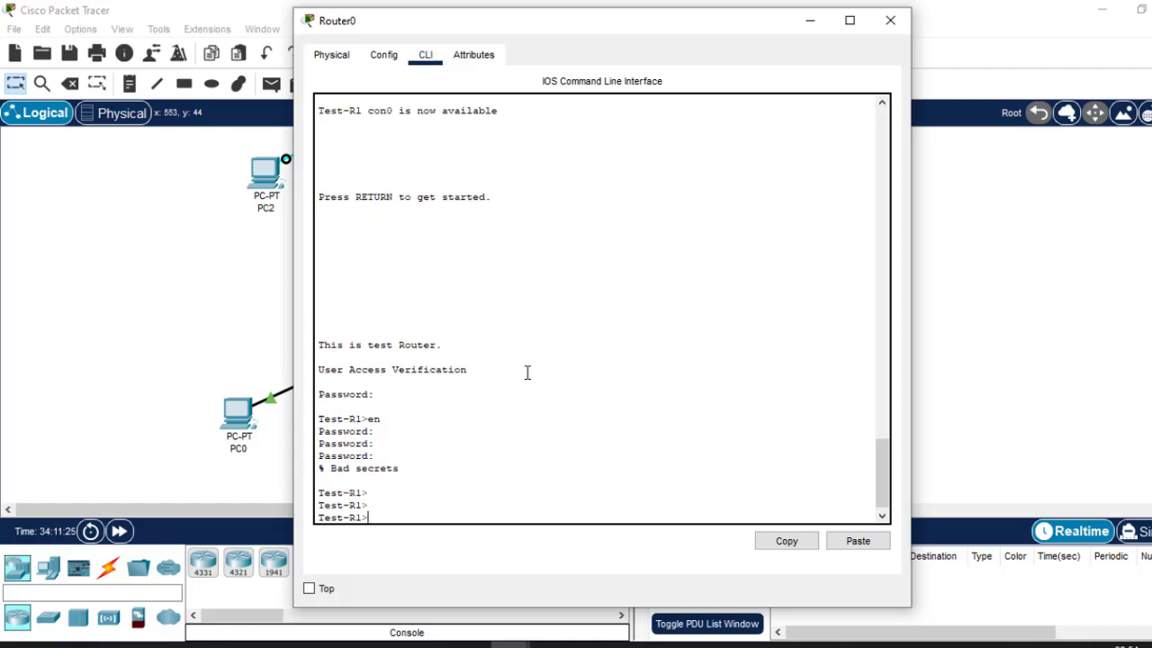
type("en")
key("Return")
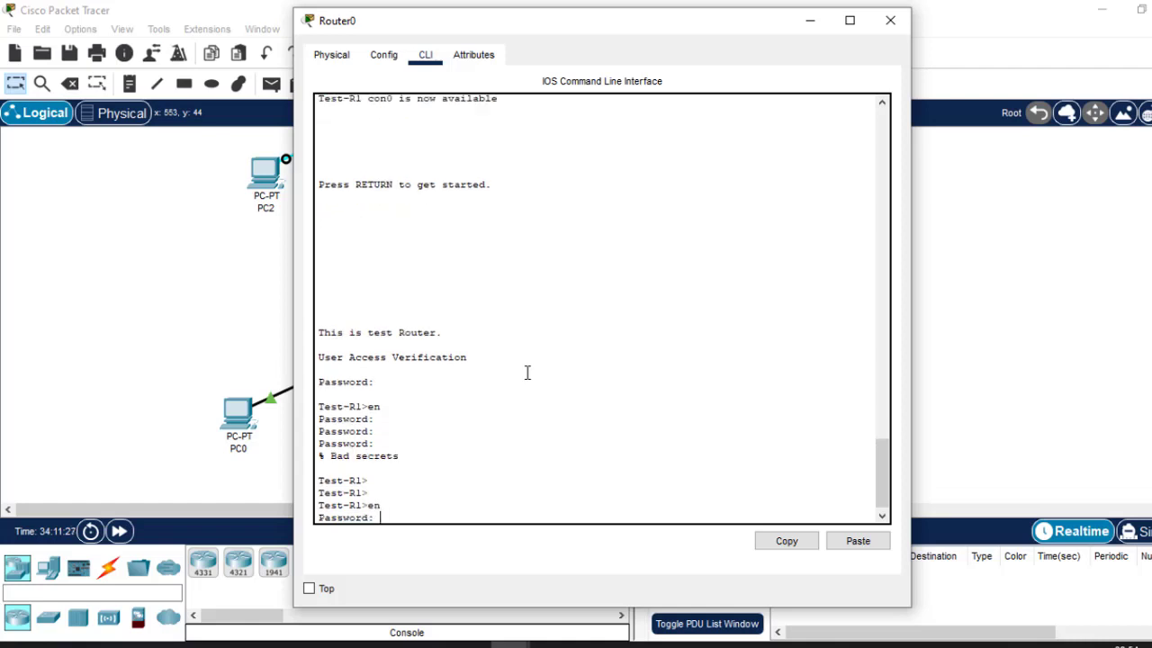
key("Return")
key("Return")
key("Return")
key("Return")
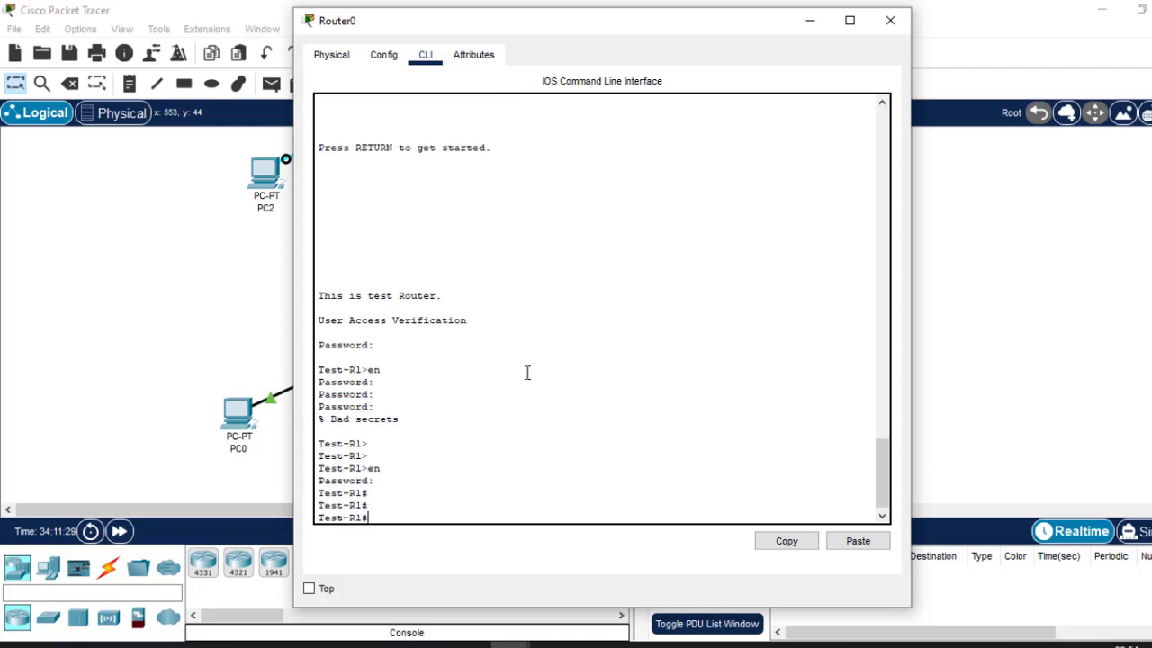
type("conf ")
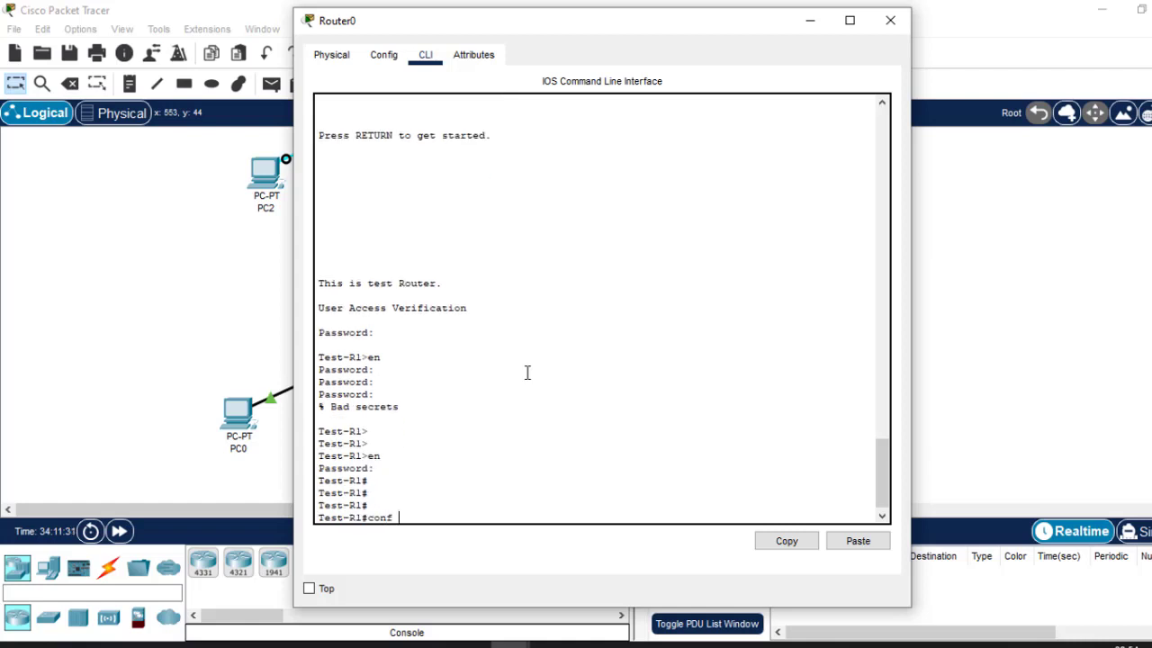
type("t")
key("Return")
key("Return")
key("Return")
key("Return")
key("Return")
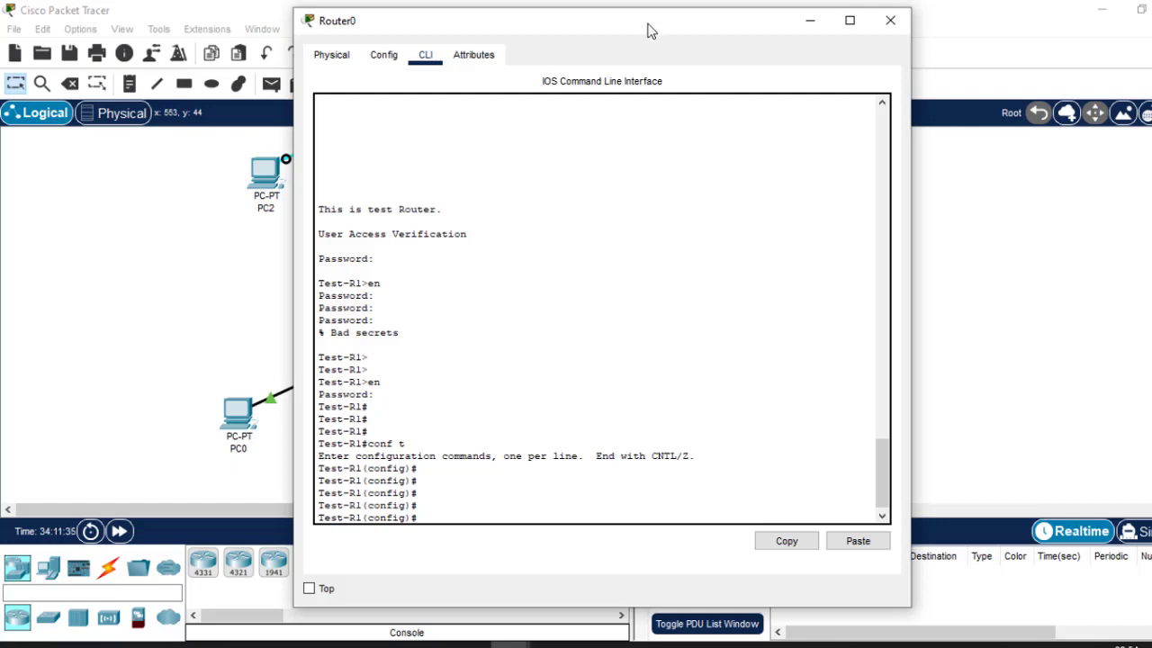
Move the checklist note to the canvas's right and highlight the Test-R1 hostname in the prompt.
left_click_drag(649, 29, 443, 22)
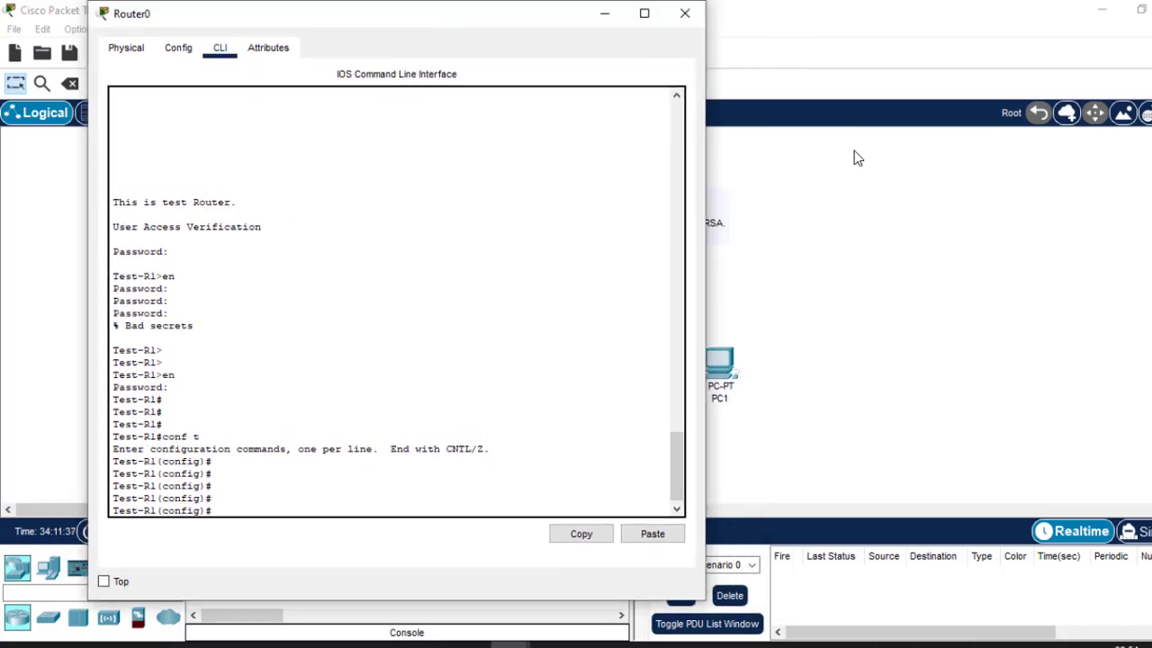
left_click(846, 239)
left_click_drag(676, 224, 911, 222)
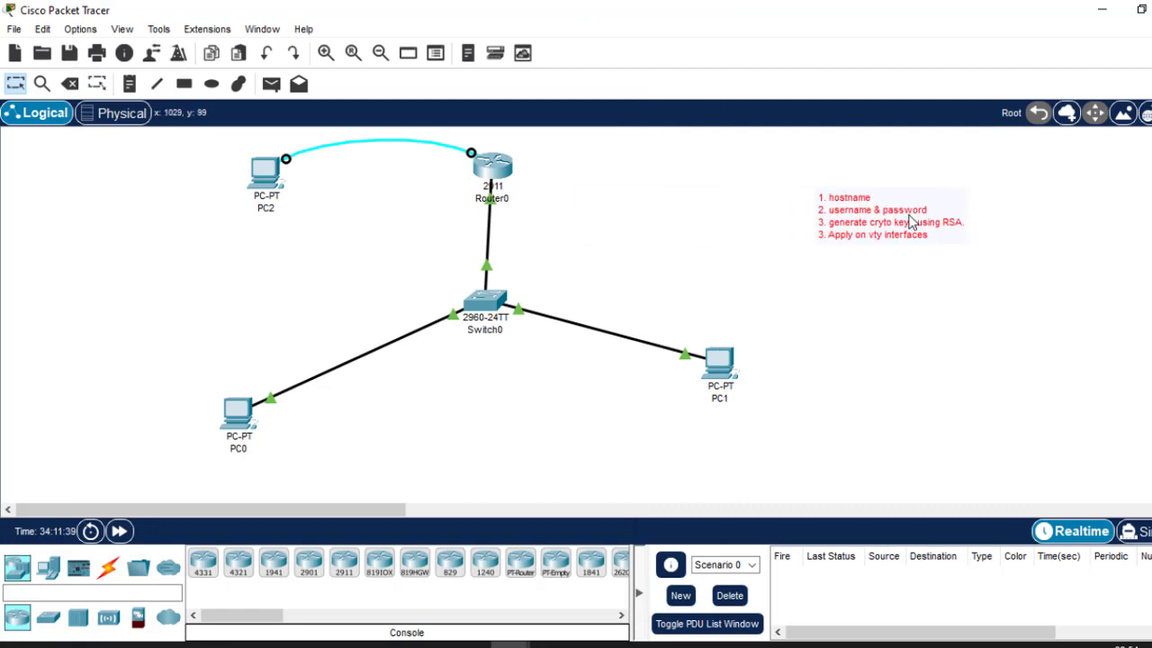
left_click(506, 175)
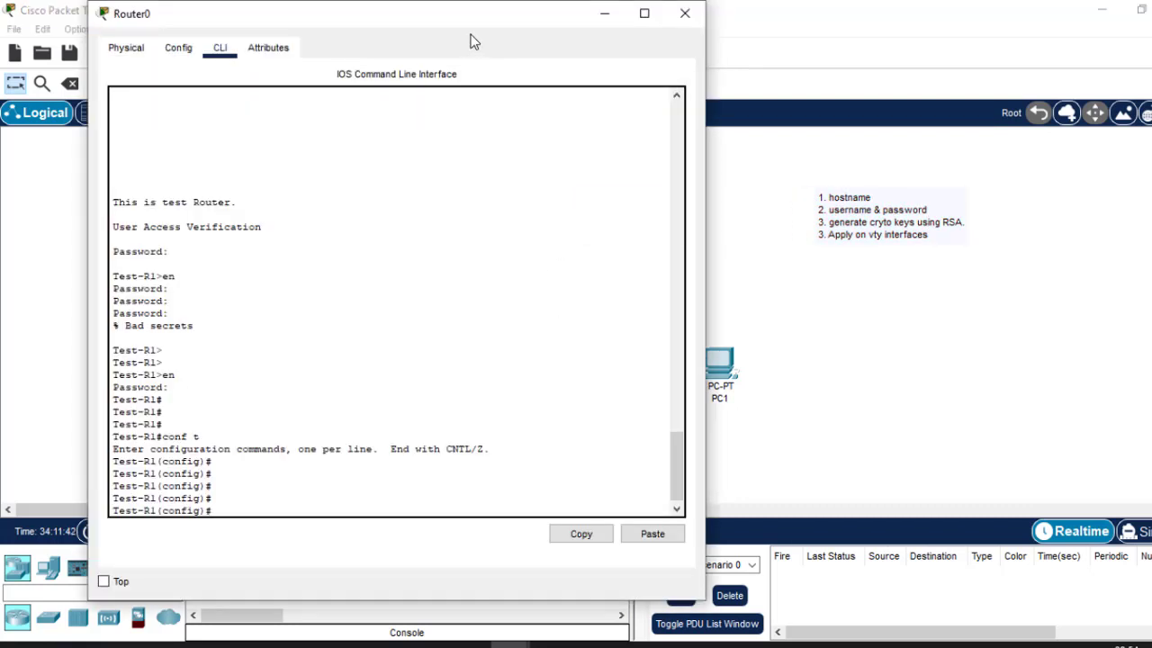
left_click_drag(462, 25, 550, 24)
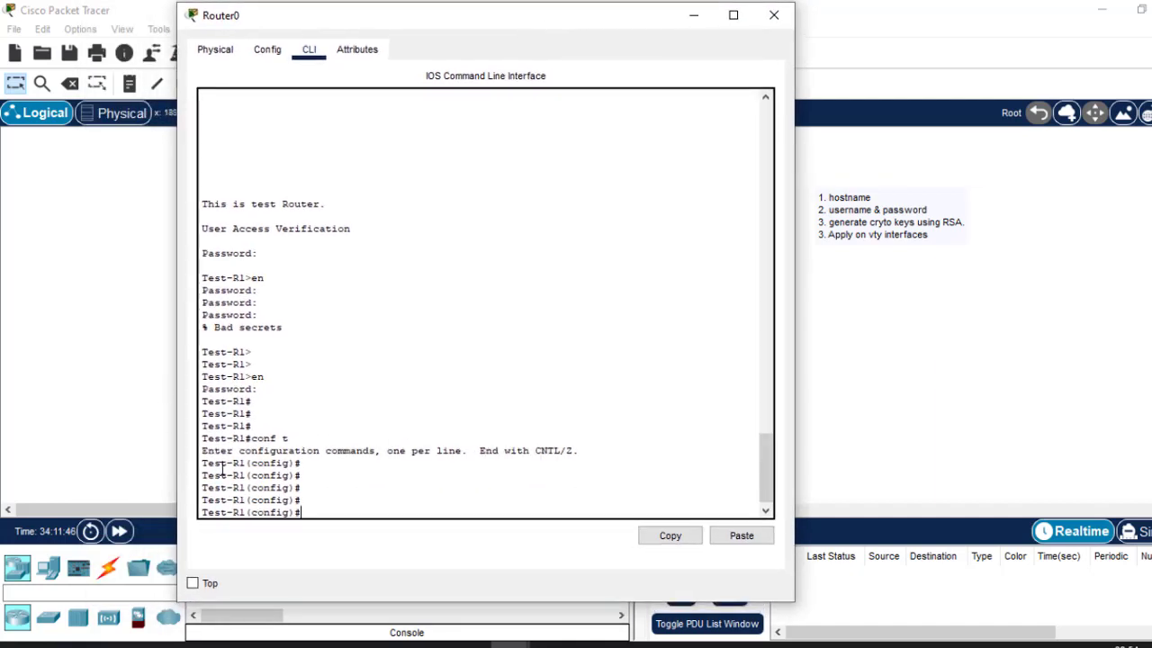
left_click_drag(202, 475, 248, 477)
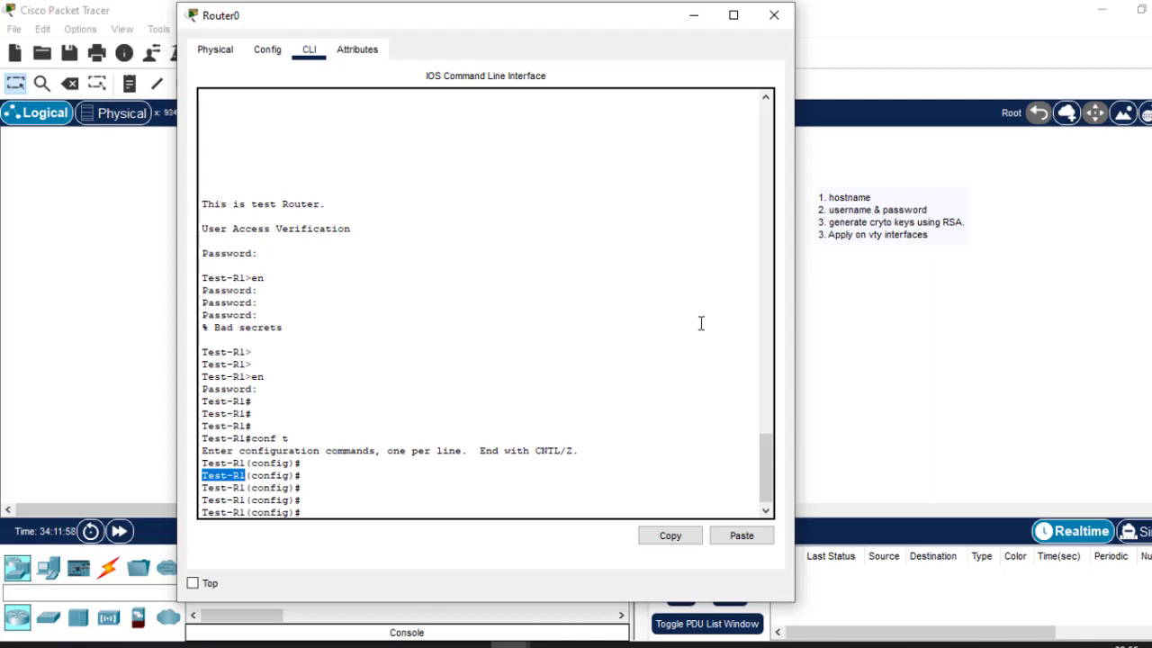
Create a local username and password on Test-R1 and highlight each part of the command.
left_click(382, 501)
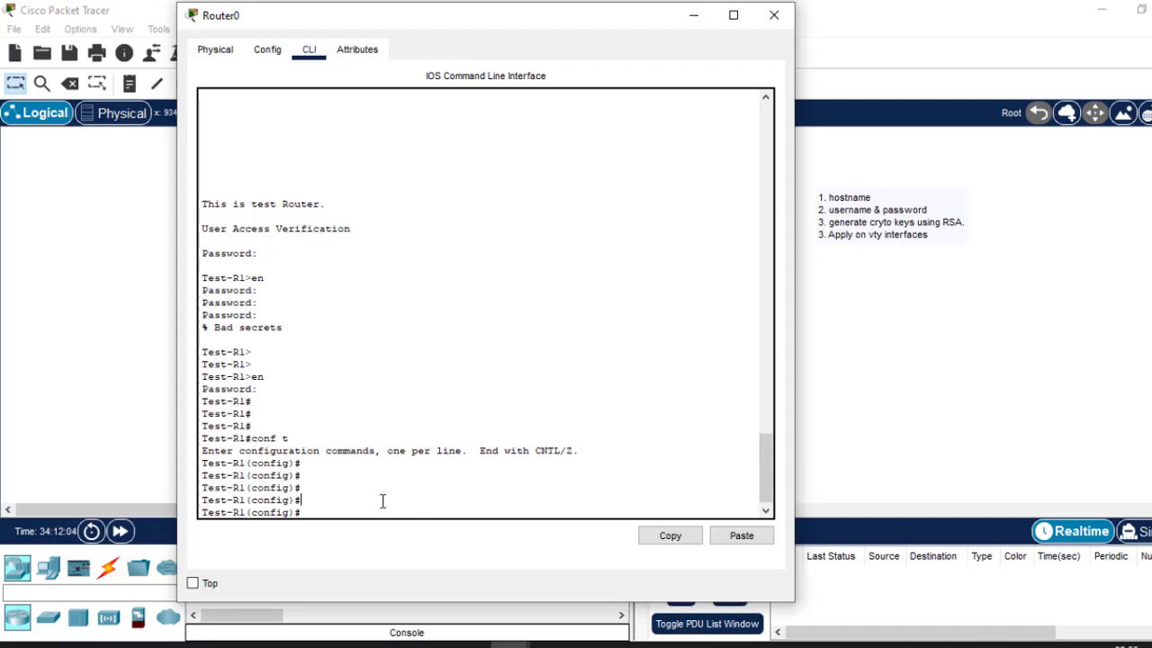
type("user")
key("Tab")
type("ci")
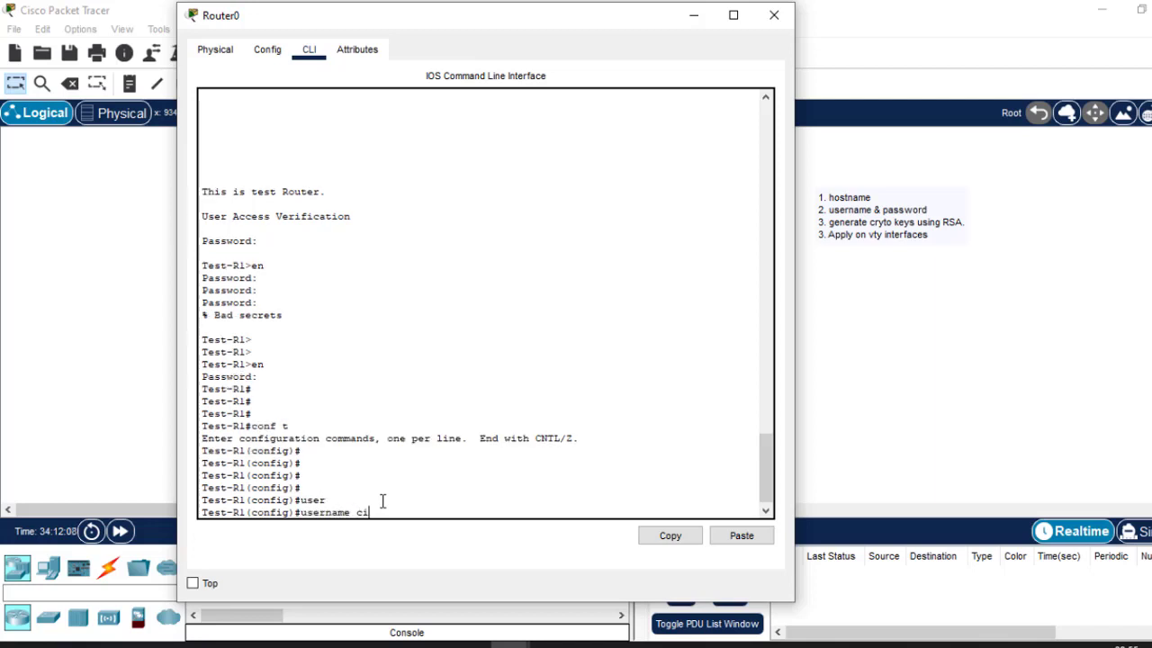
type("sco pas")
key("Tab")
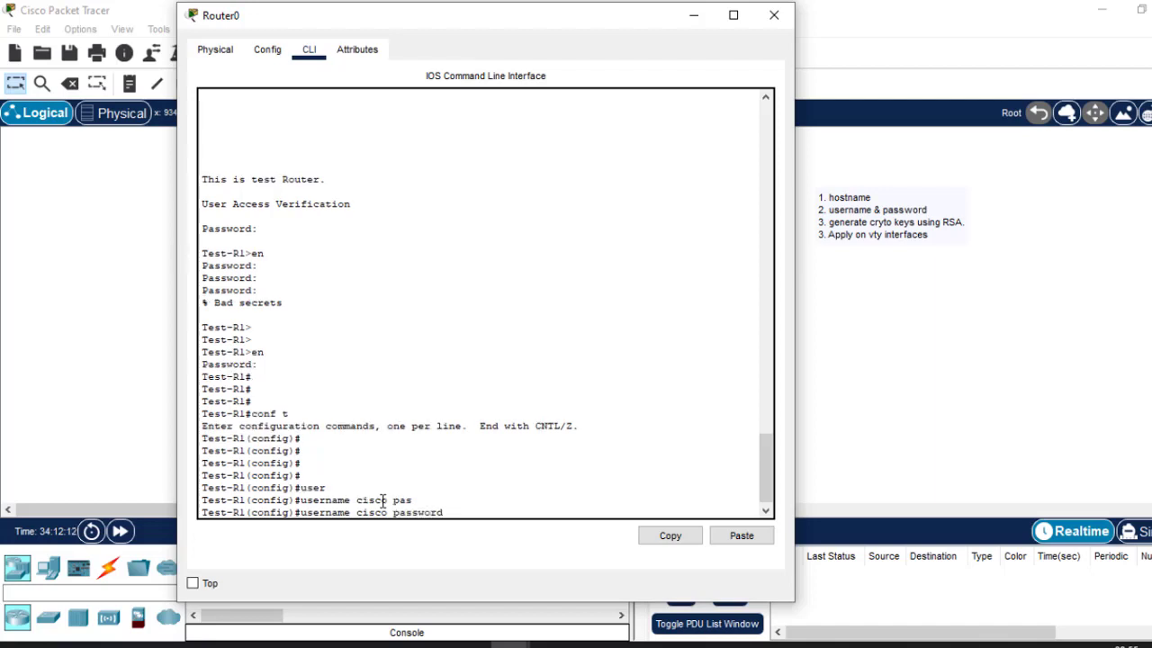
type("cisco")
key("Return")
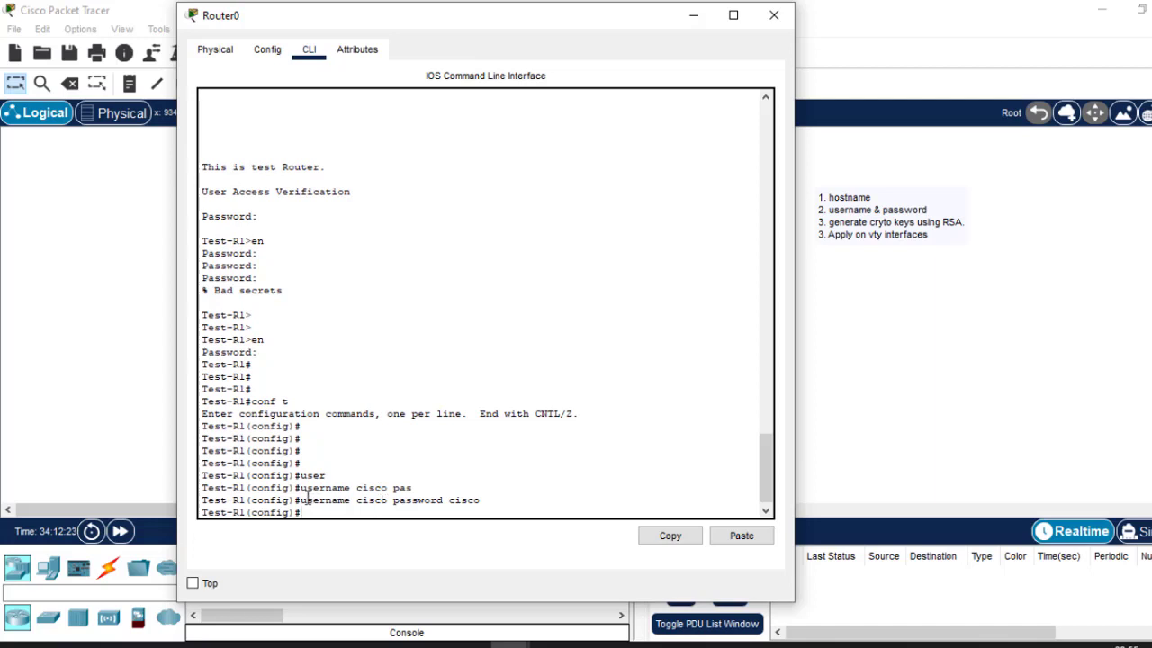
left_click_drag(303, 497, 351, 501)
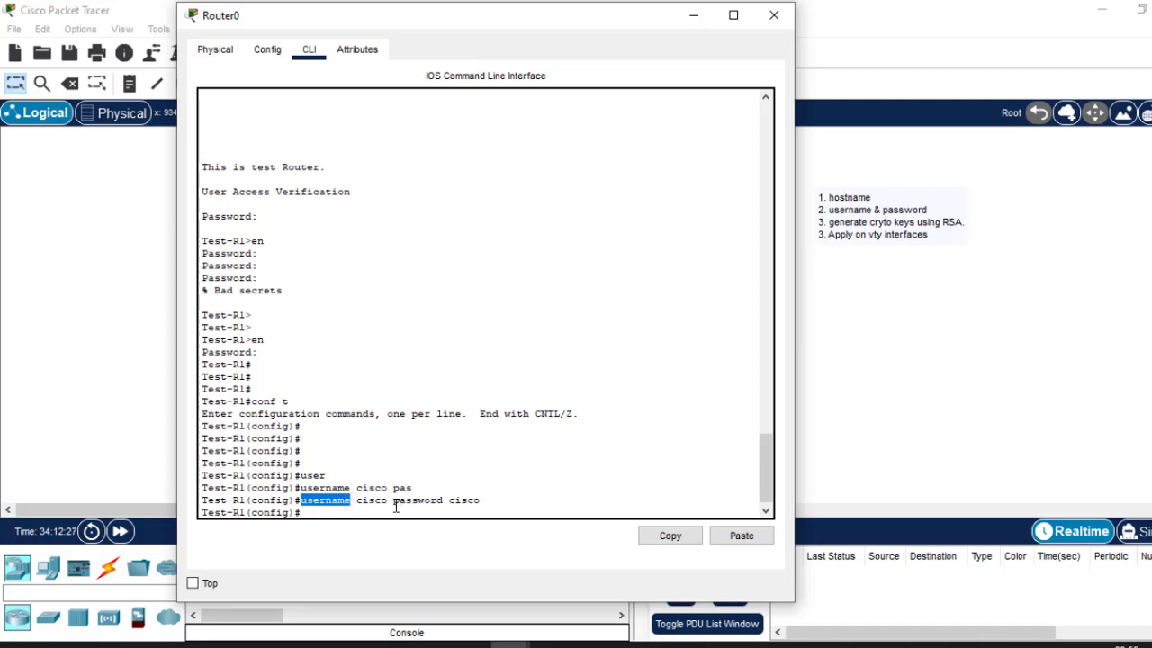
left_click_drag(393, 500, 446, 504)
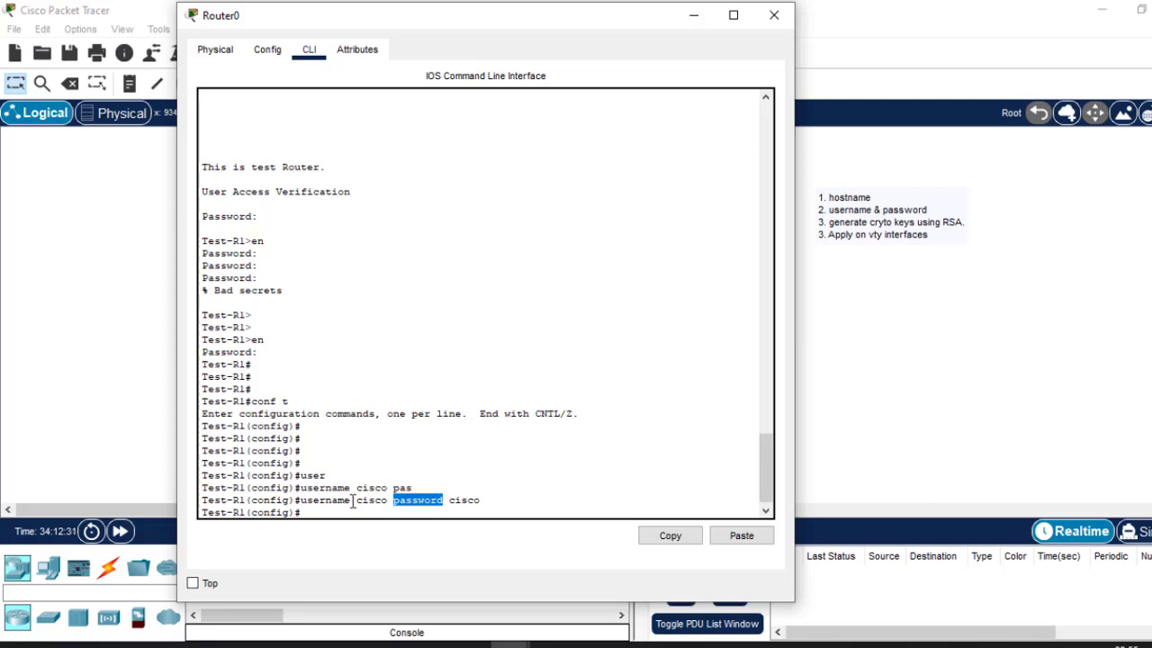
left_click_drag(351, 501, 452, 505)
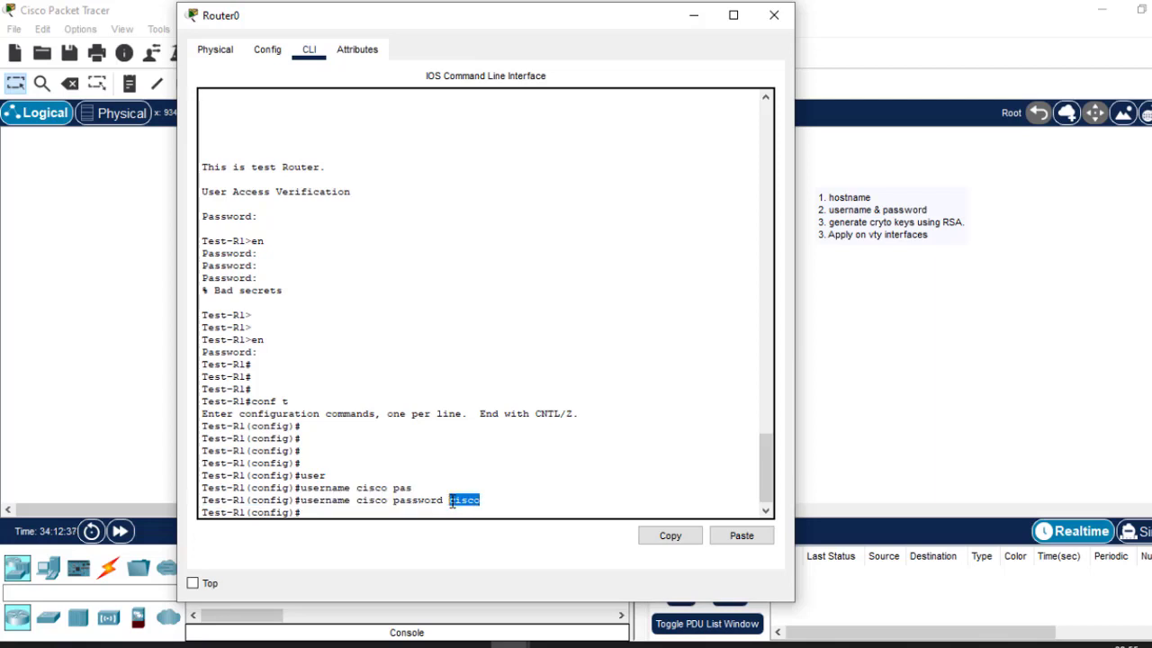
left_click(402, 494)
key("Return")
key("Return")
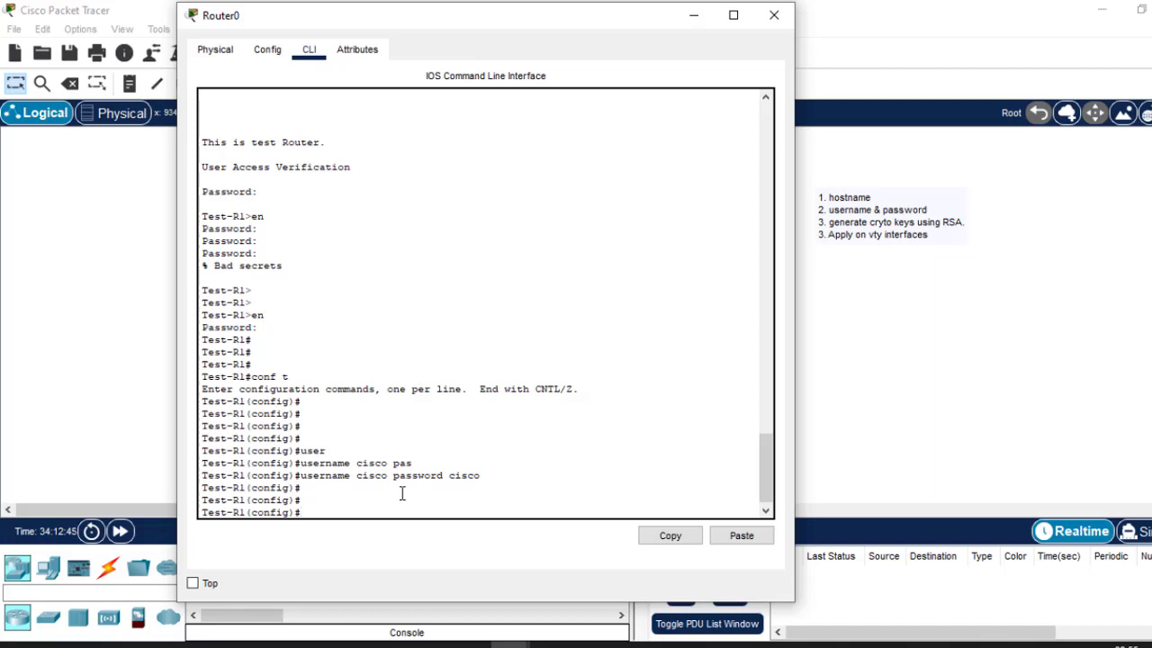
Run crypto key generate rsa, which is rejected for lacking a domain name.
type("c")
type("ryp")
type("t")
key("BackSpace")
type("pto")
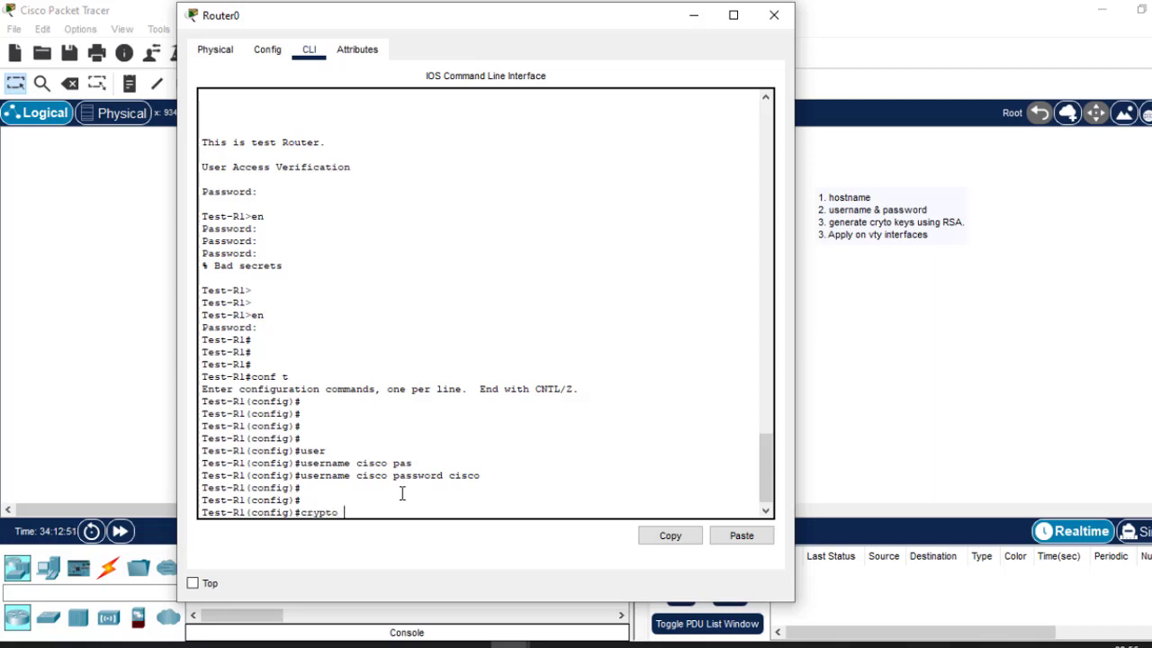
type(" key")
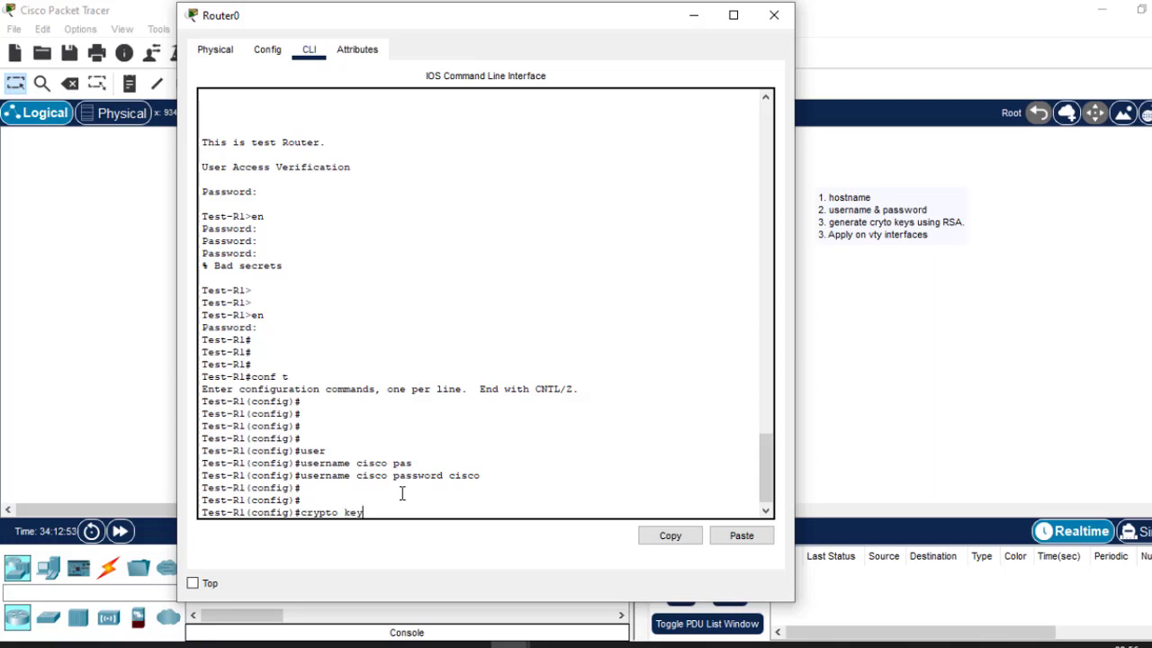
key("Tab")
type("ge")
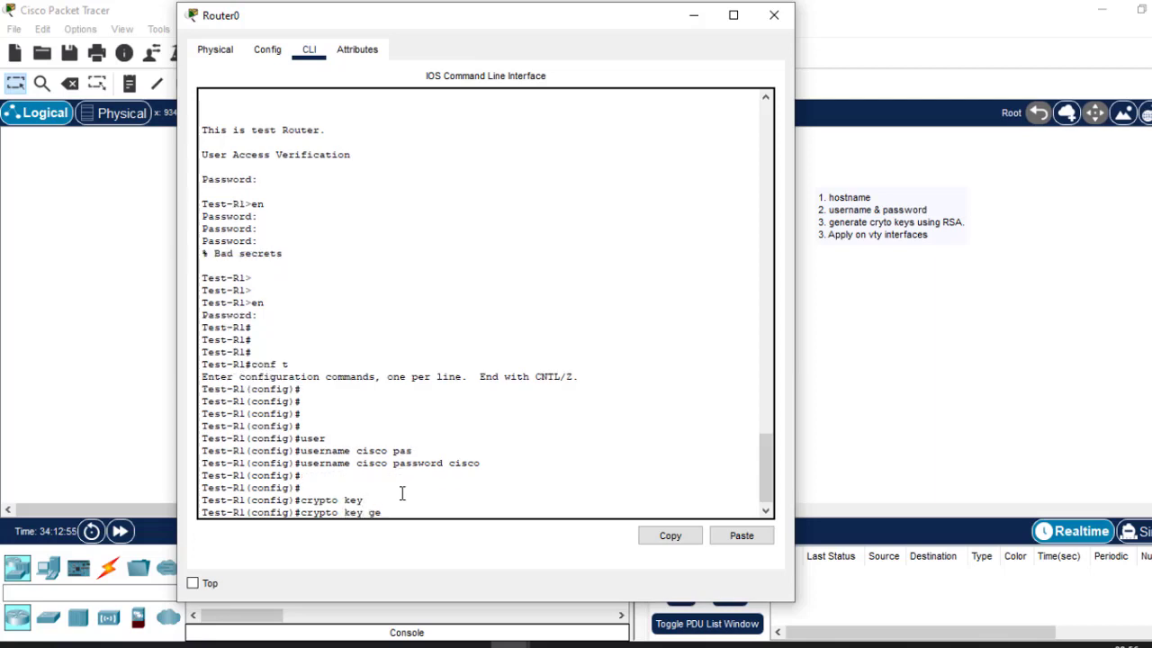
type("r")
key("Tab")
key("BackSpace")
type("ne")
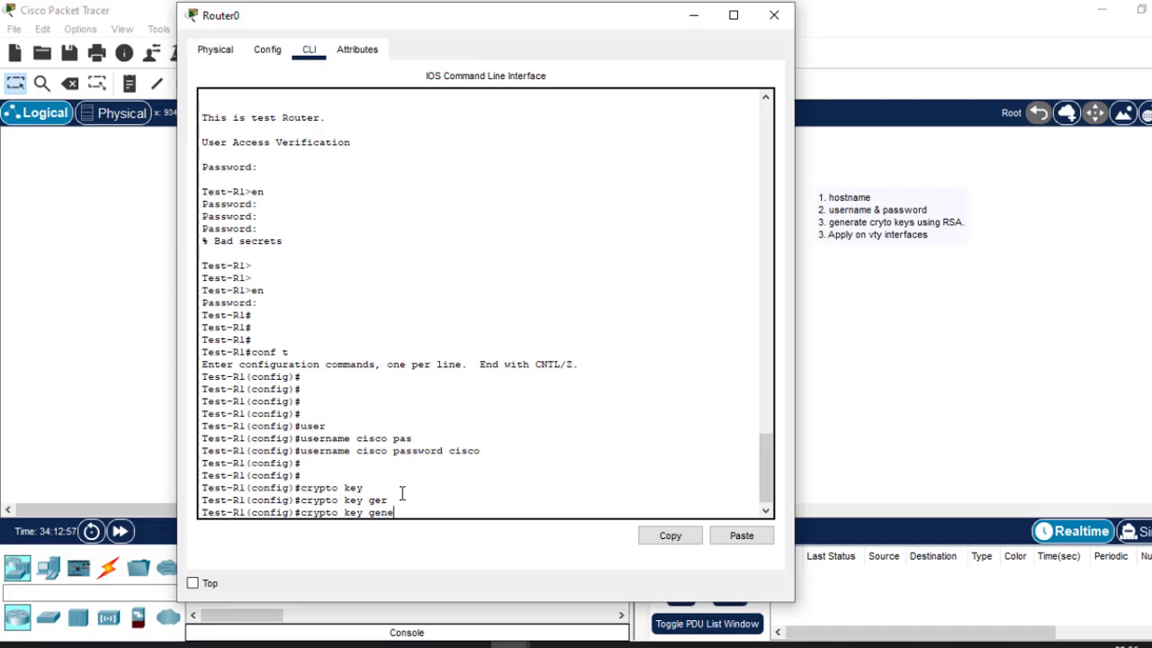
key("Tab")
type("rs")
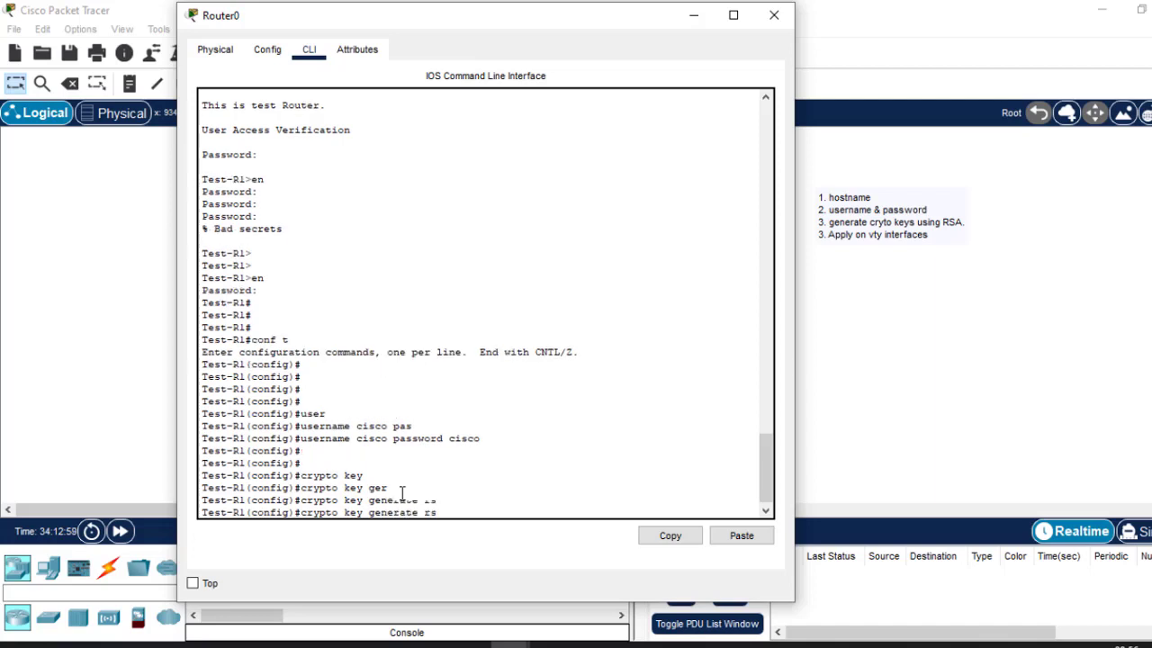
key("Tab")
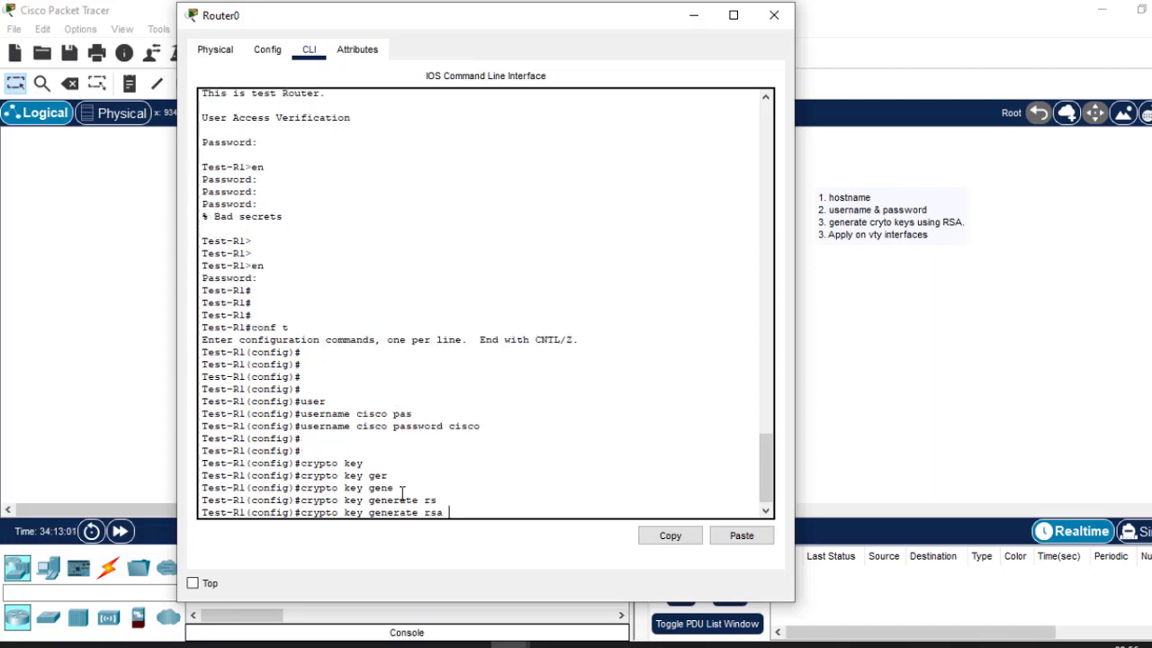
key("Return")
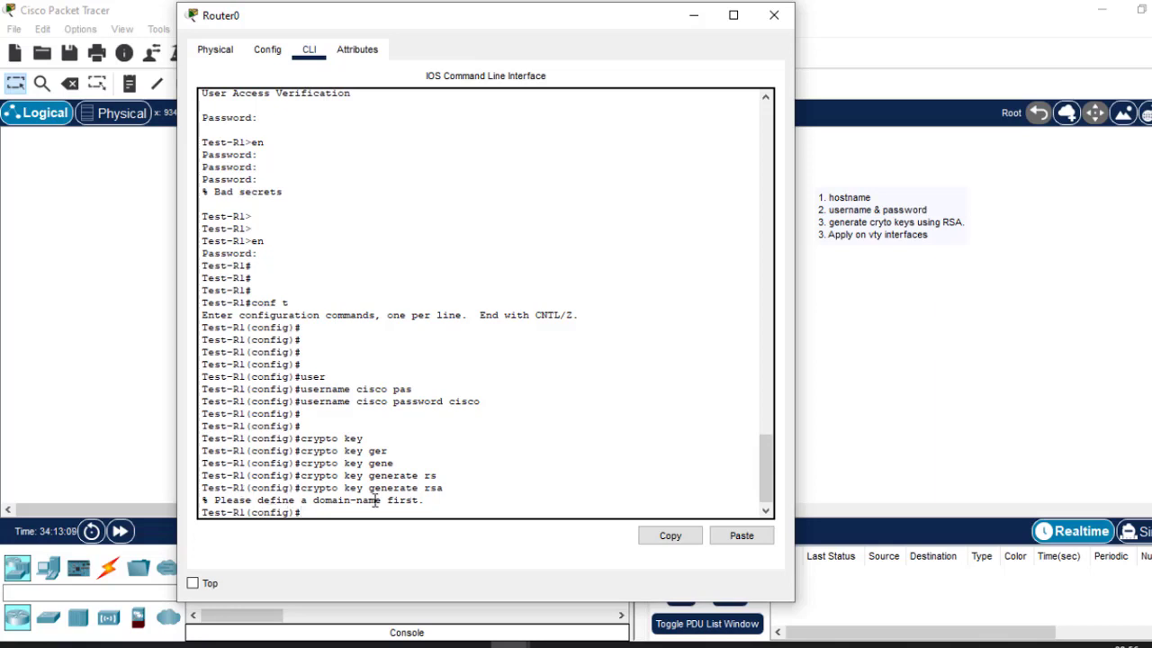
Append '& dmoain name' to the note's first item, then go back to Router0's command line.
left_click(851, 218)
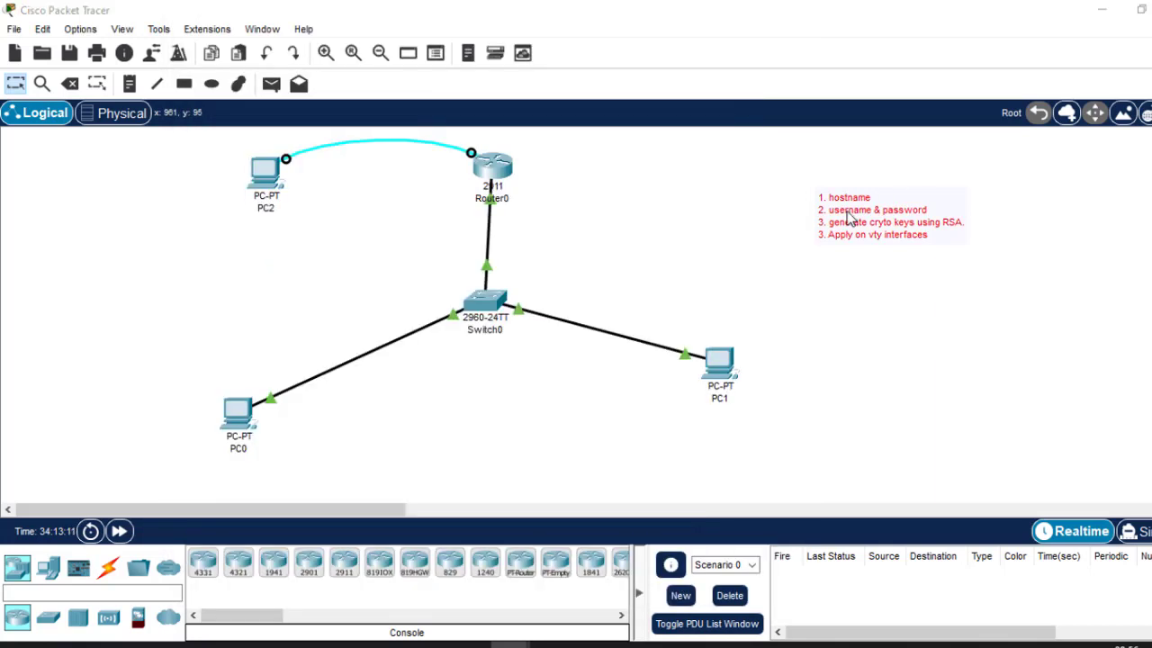
left_click(847, 205)
left_click(877, 195)
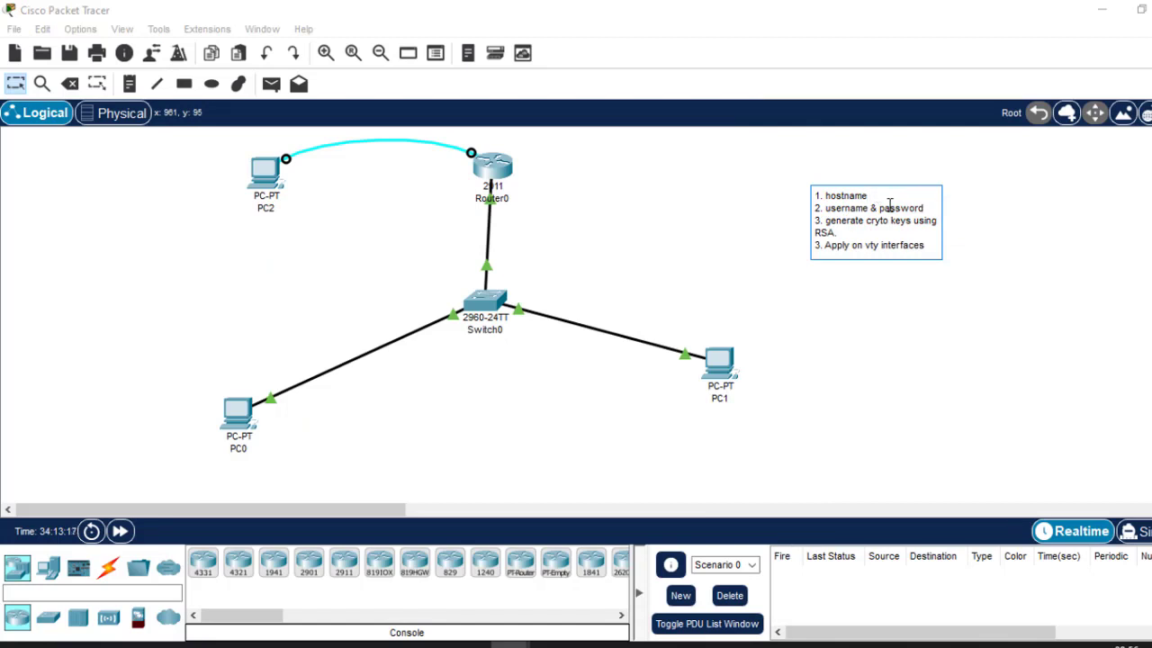
type("& dmoain name")
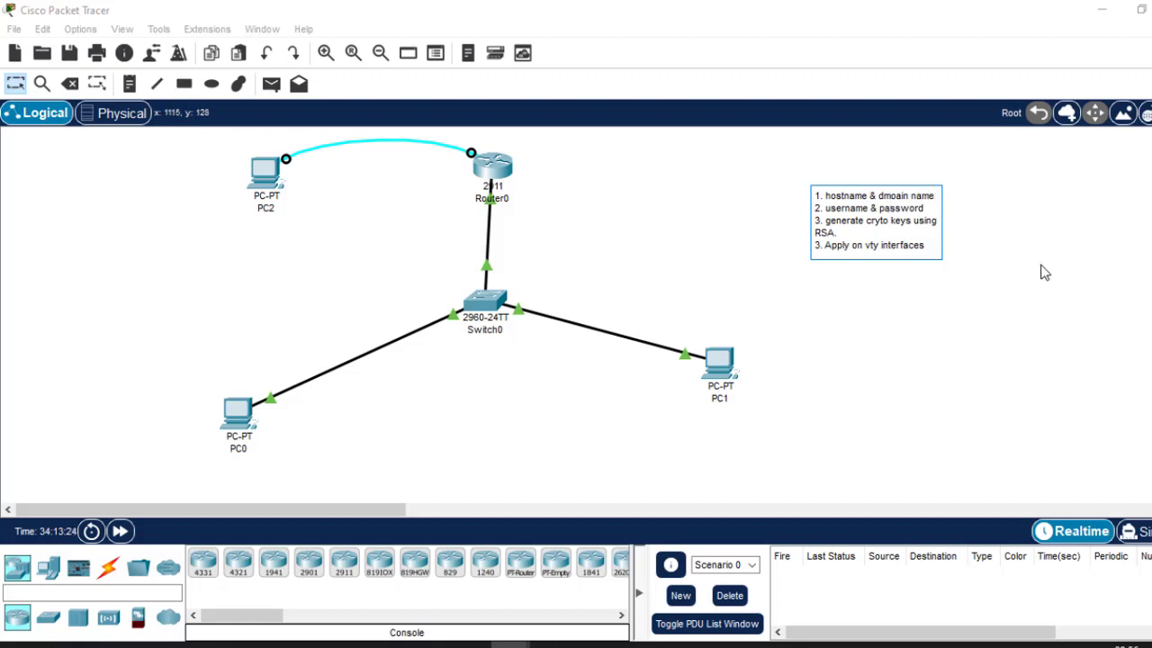
left_click(1073, 268)
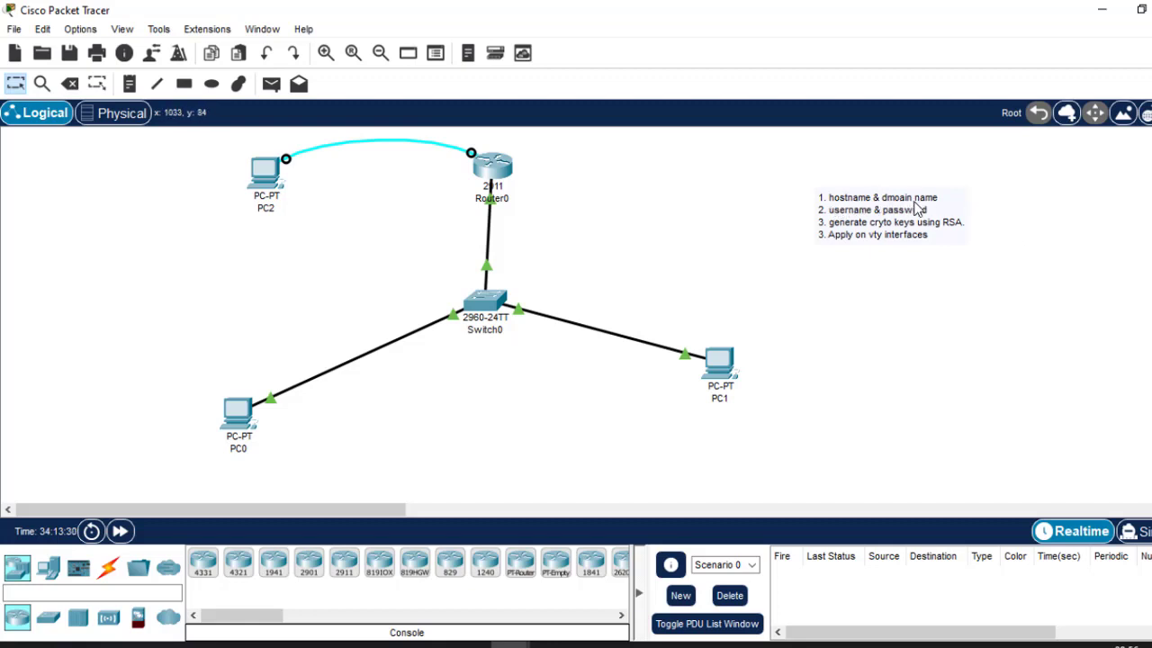
left_click(491, 165)
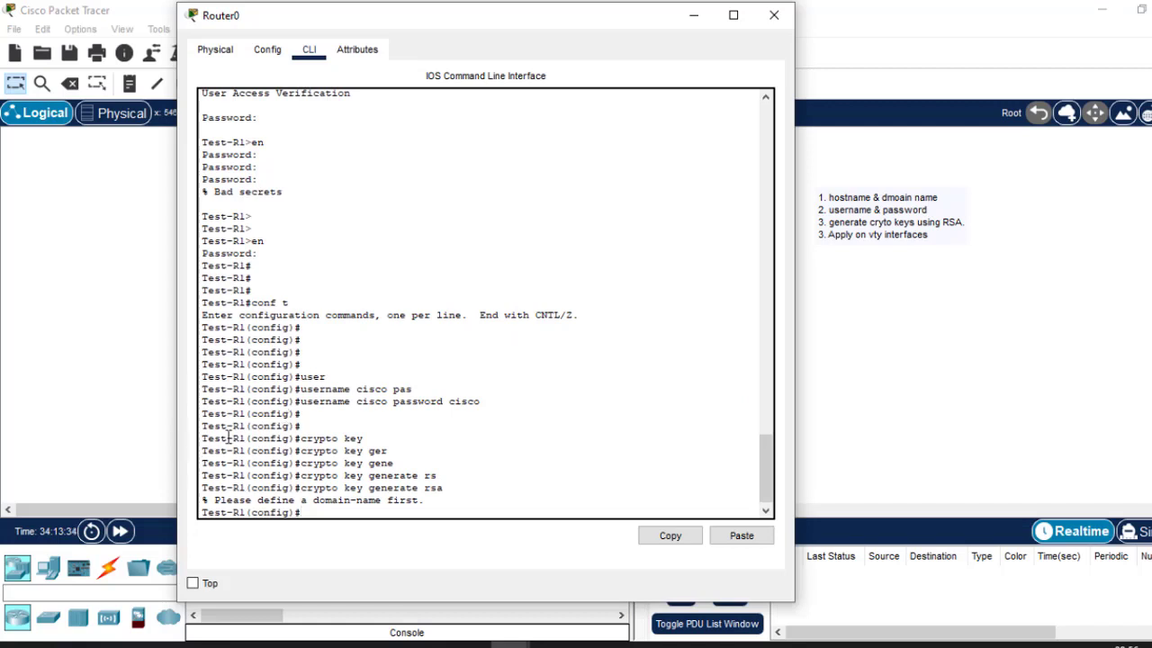
Configure 'ip domain-name cisco.com' on Test-R1 and review the username command.
left_click_drag(245, 425, 200, 425)
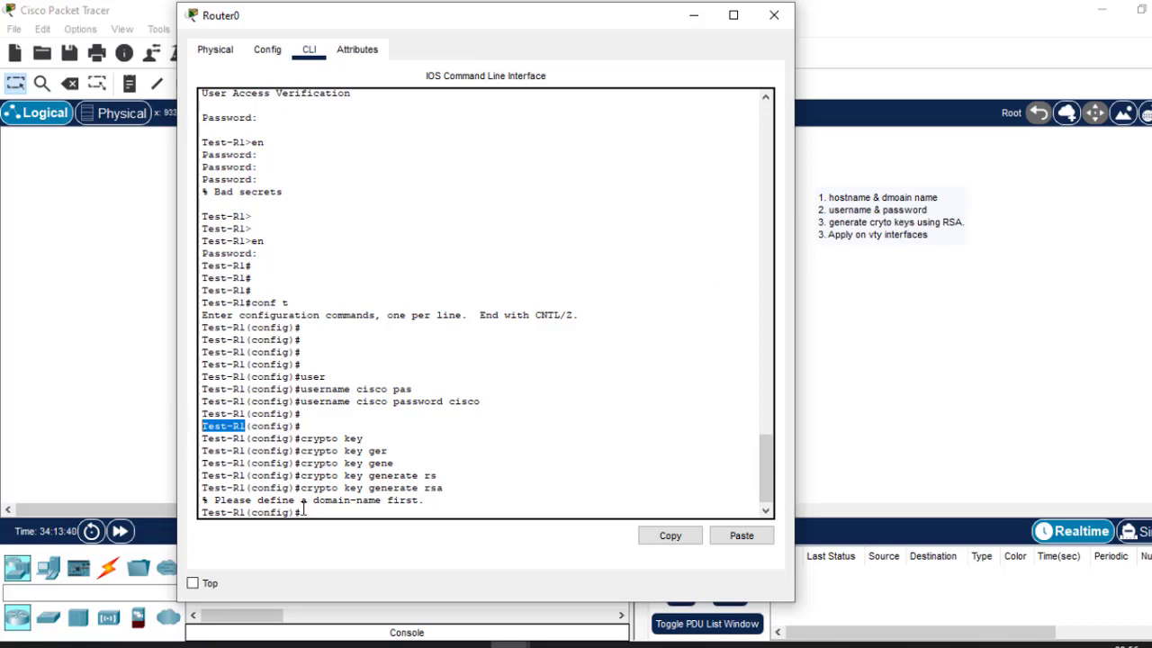
left_click(348, 510)
key("Return")
key("Return")
key("Return")
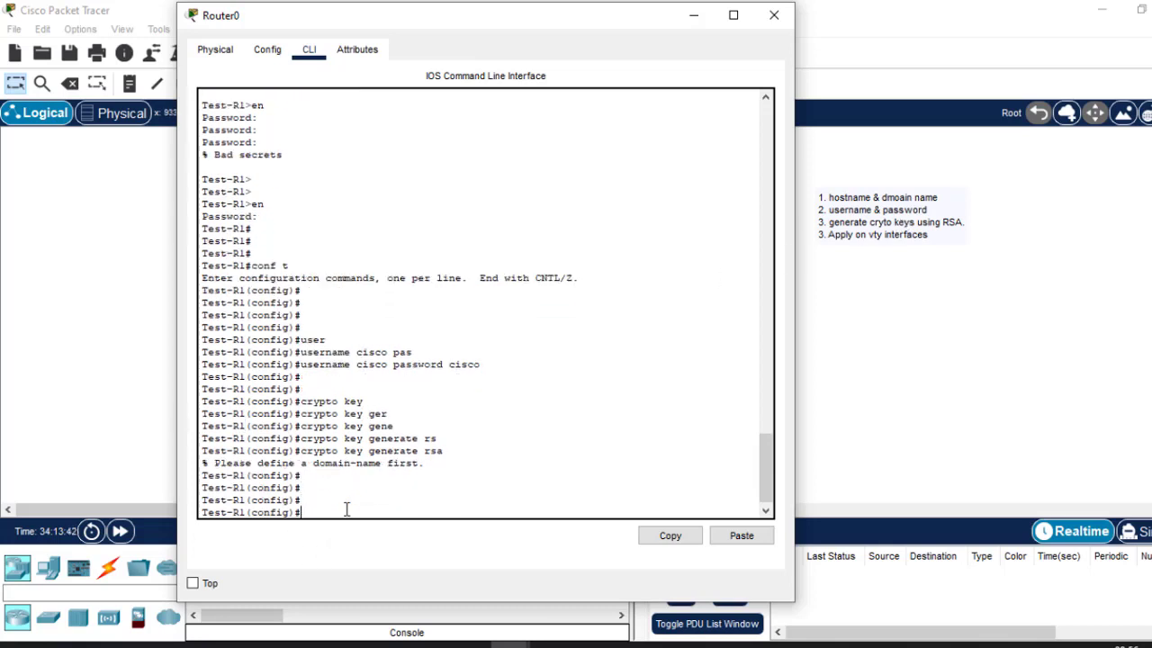
type("ip domain-na")
key("Tab")
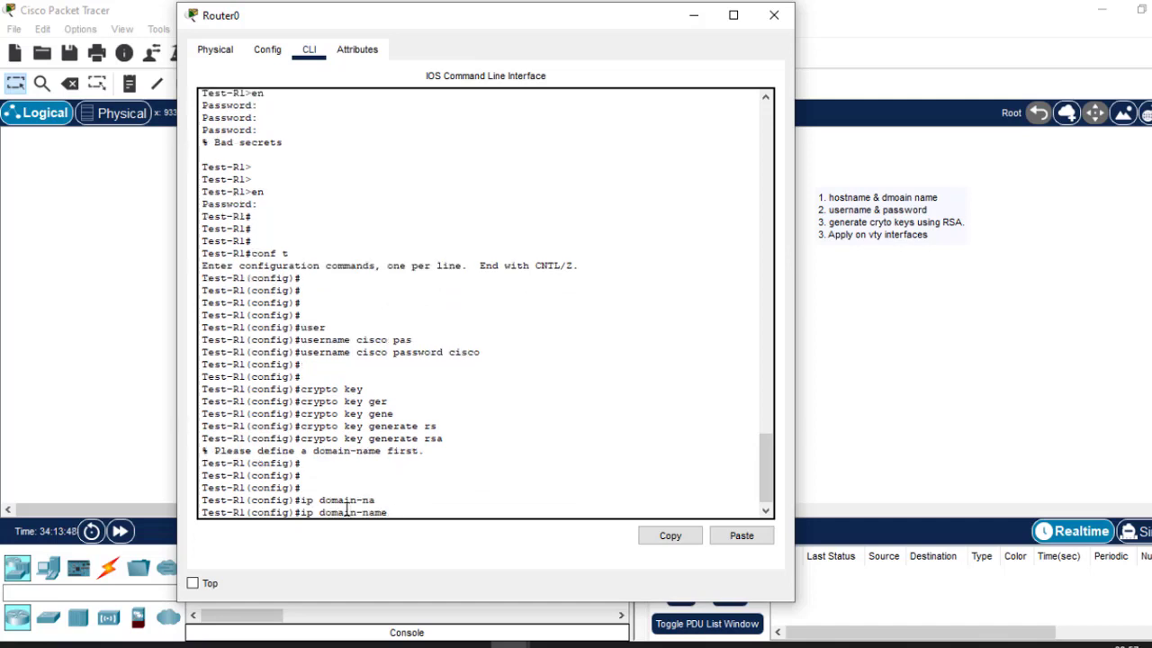
type("cisco.com")
key("Return")
key("Return")
key("Return")
key("Return")
key("Return")
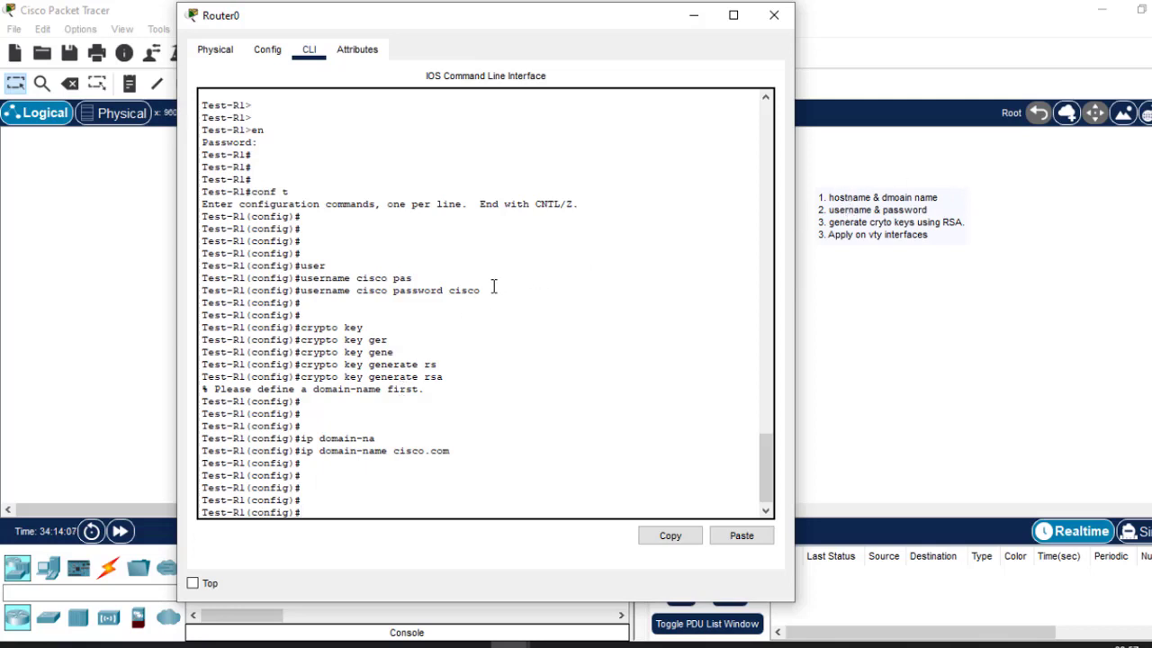
left_click_drag(491, 289, 293, 290)
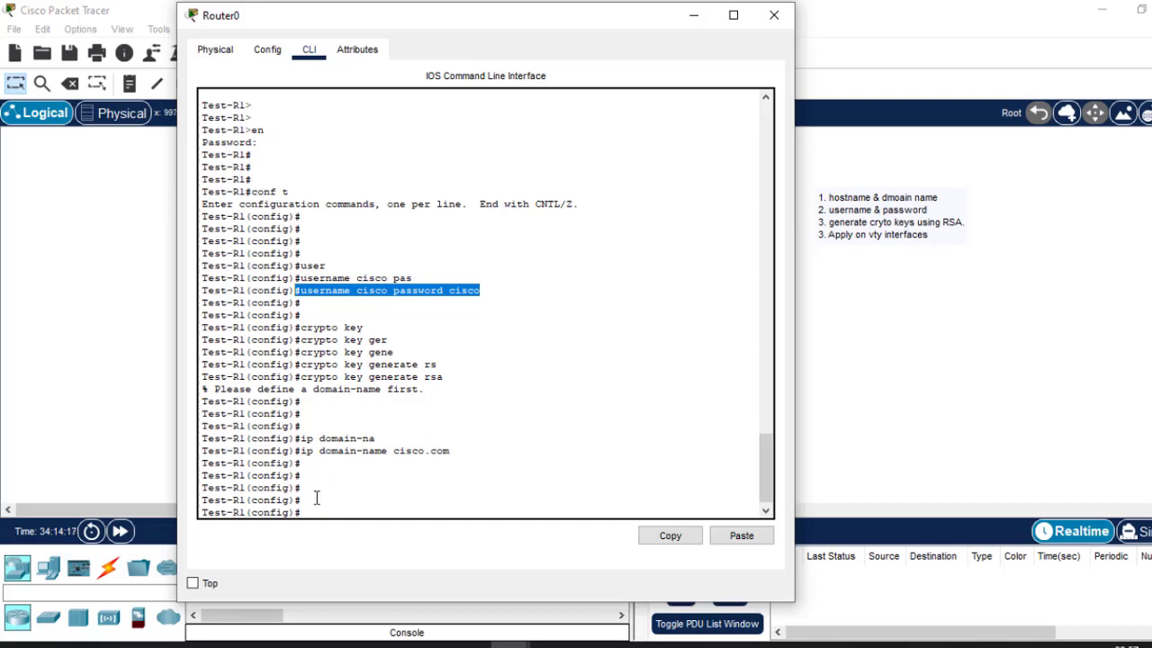
left_click(347, 486)
Run 'crypto key generate rsa' and choose a 1024-bit modulus instead of the default 512.
type("cry")
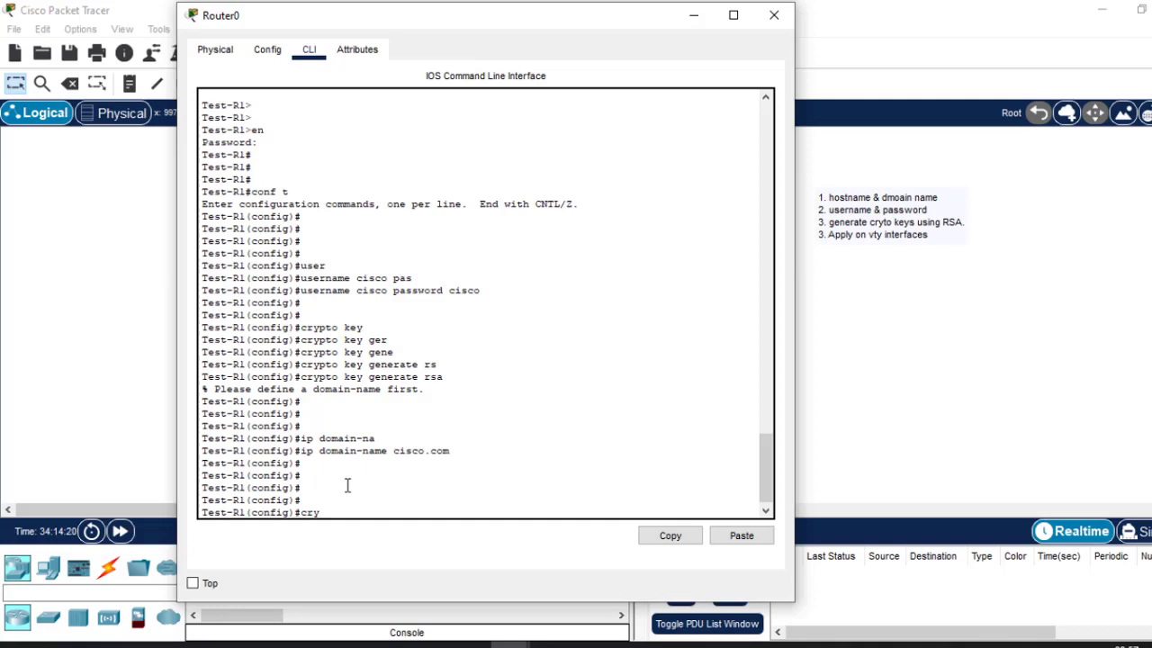
type("tpt")
key("Tab")
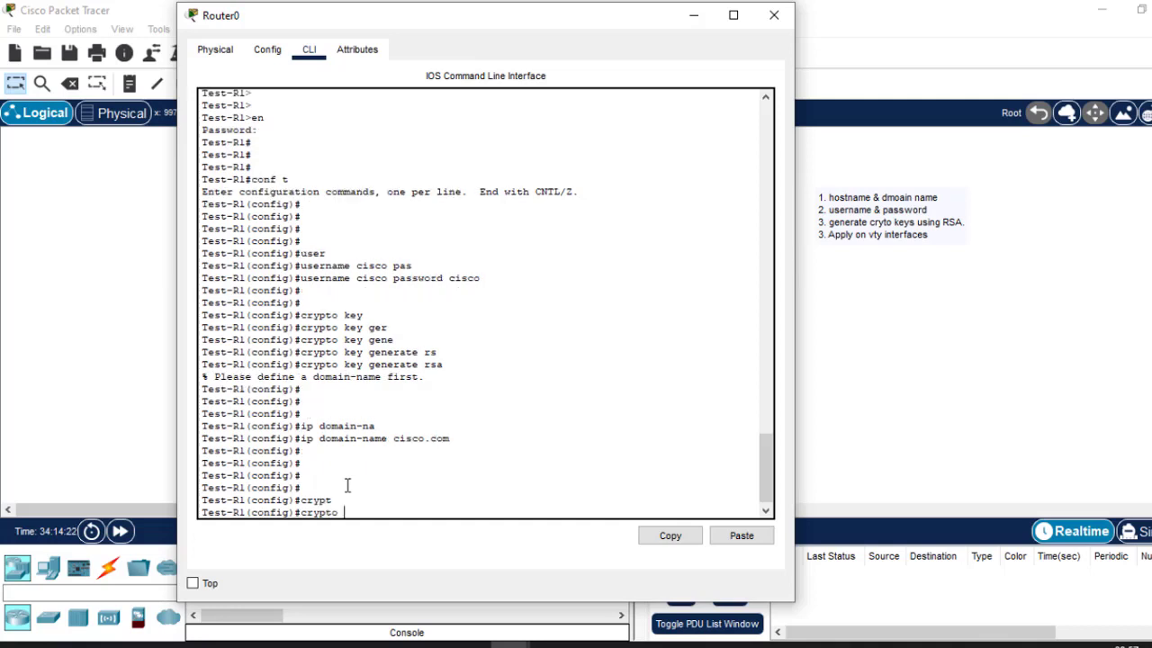
type("ke")
key("Tab")
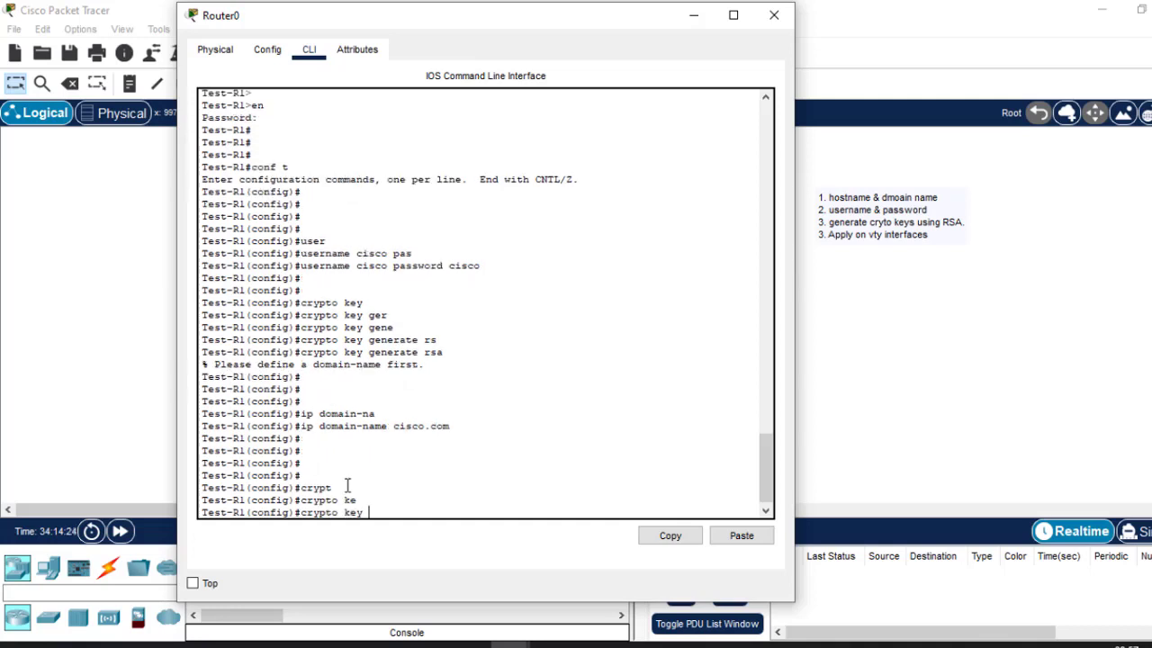
type("ge")
key("Tab")
type("rs")
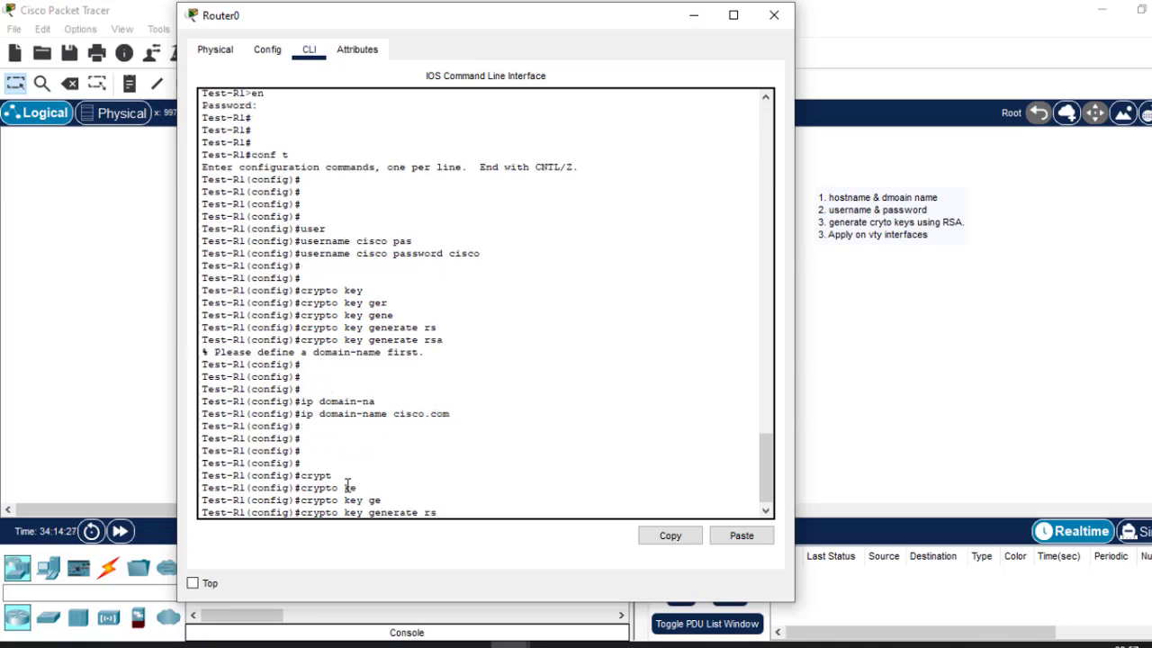
key("Tab")
key("Return")
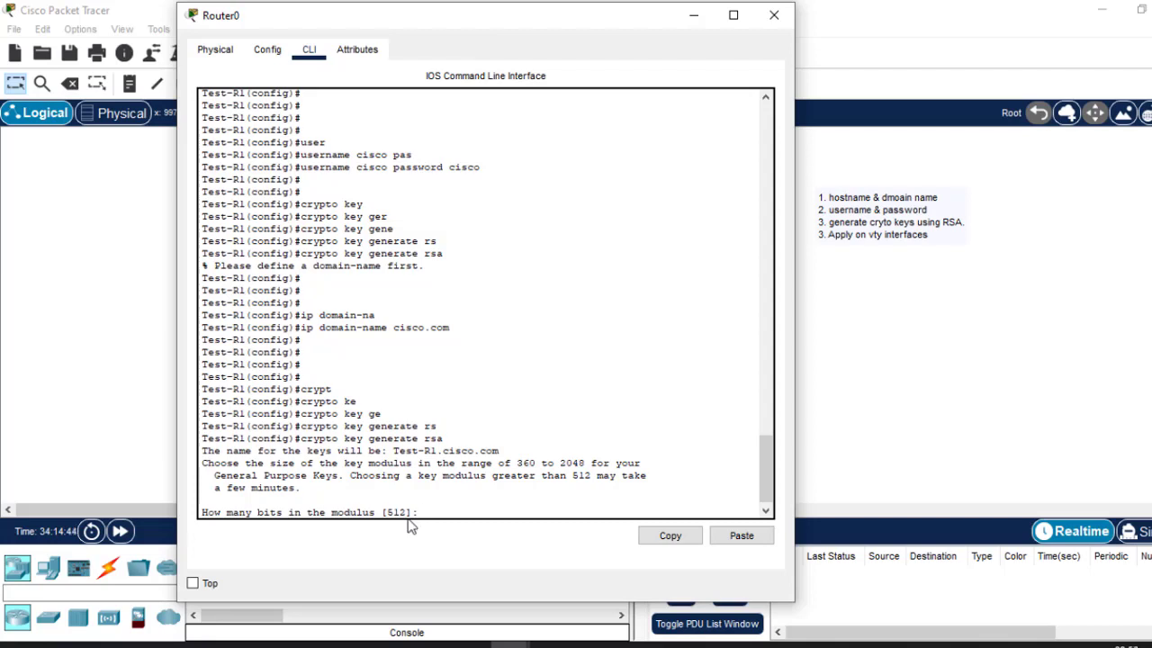
left_click_drag(407, 512, 387, 511)
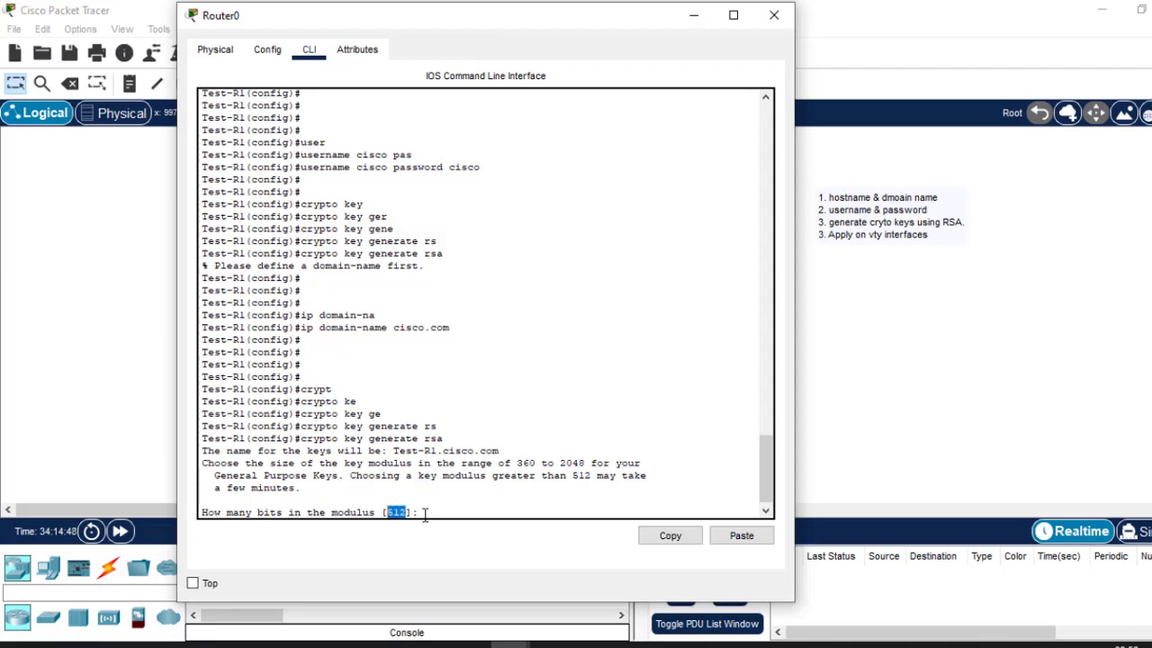
left_click(426, 512)
type("1024")
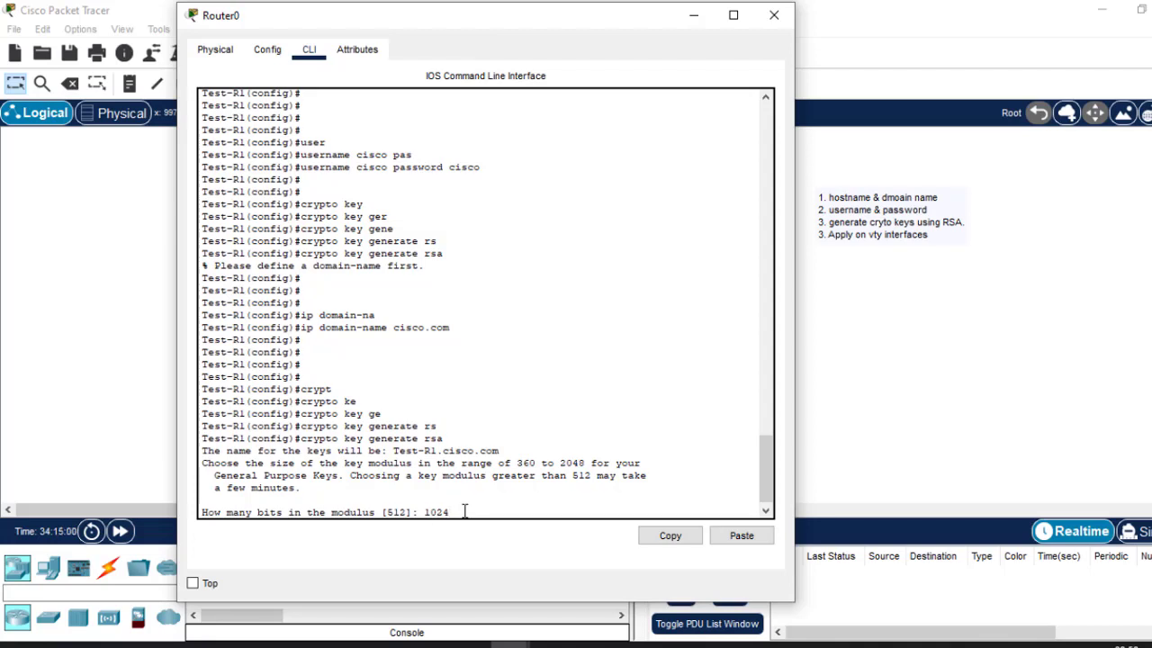
key("Return")
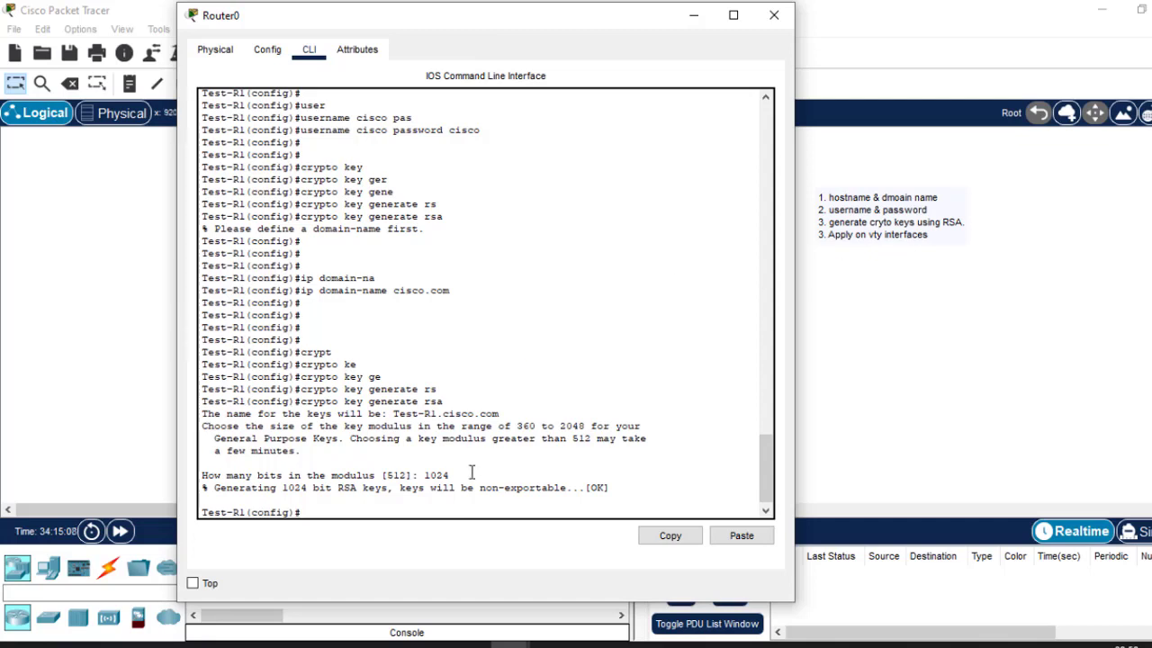
Enter 'line vty 0 15' on Test-R1 to configure VTY lines 0 to 15.
key("Return")
key("Return")
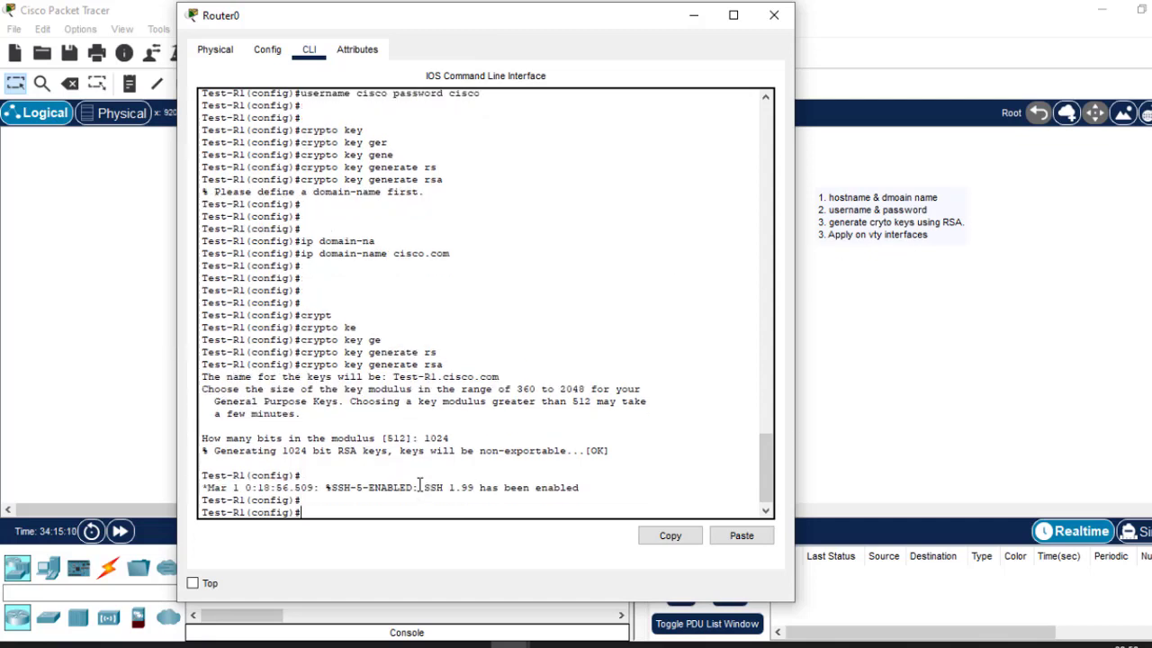
type("line  vty 0 15")
key("Return")
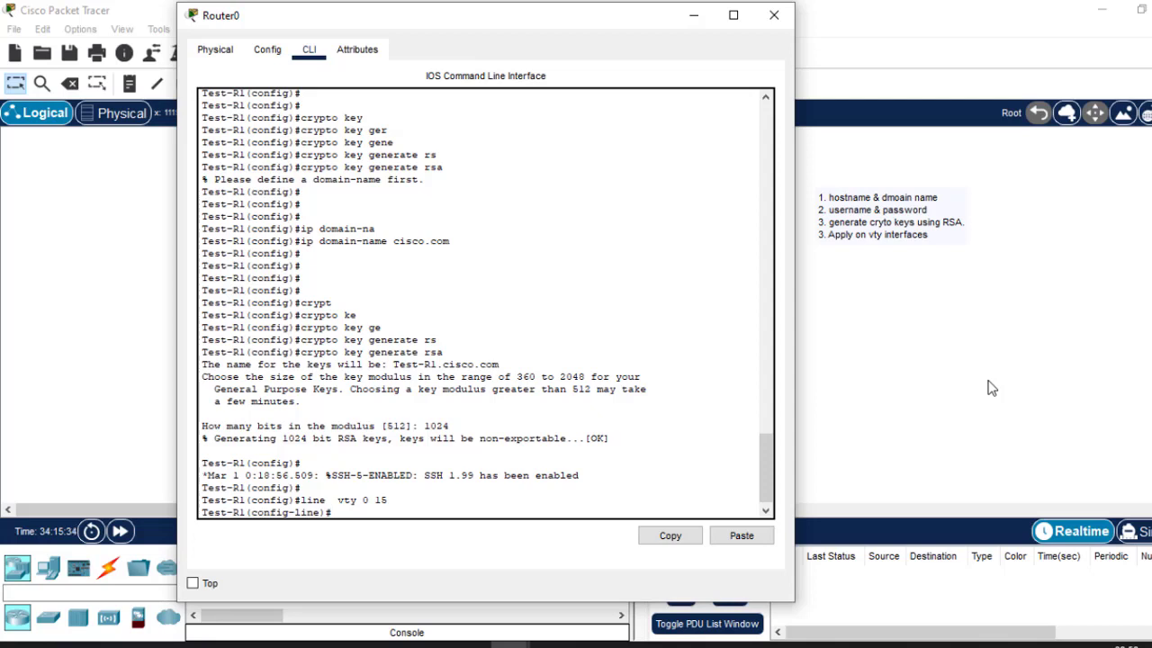
left_click(1086, 353)
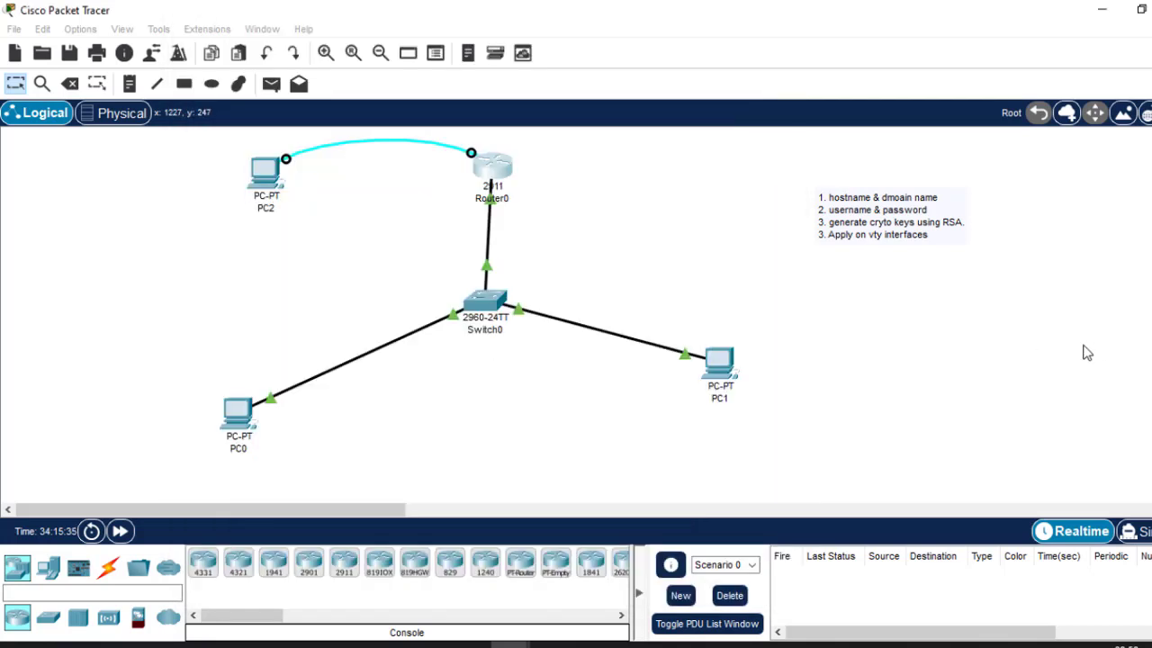
Open PC0's command prompt, review the earlier telnet command, and check Router0's CLI.
left_click(231, 420)
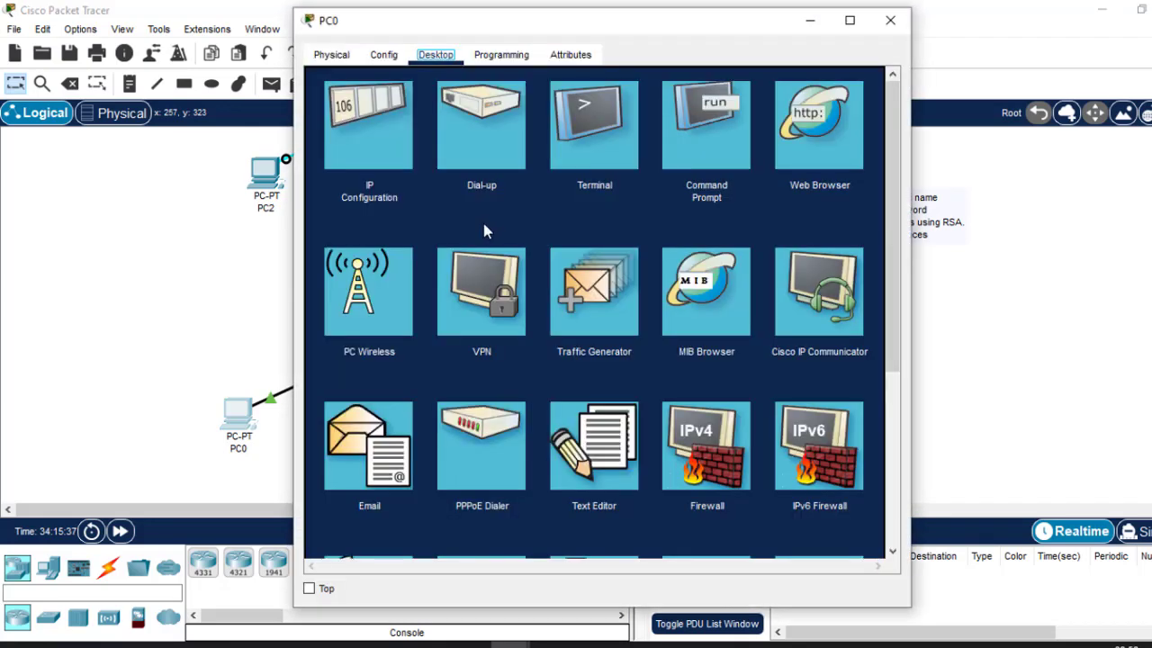
left_click(666, 115)
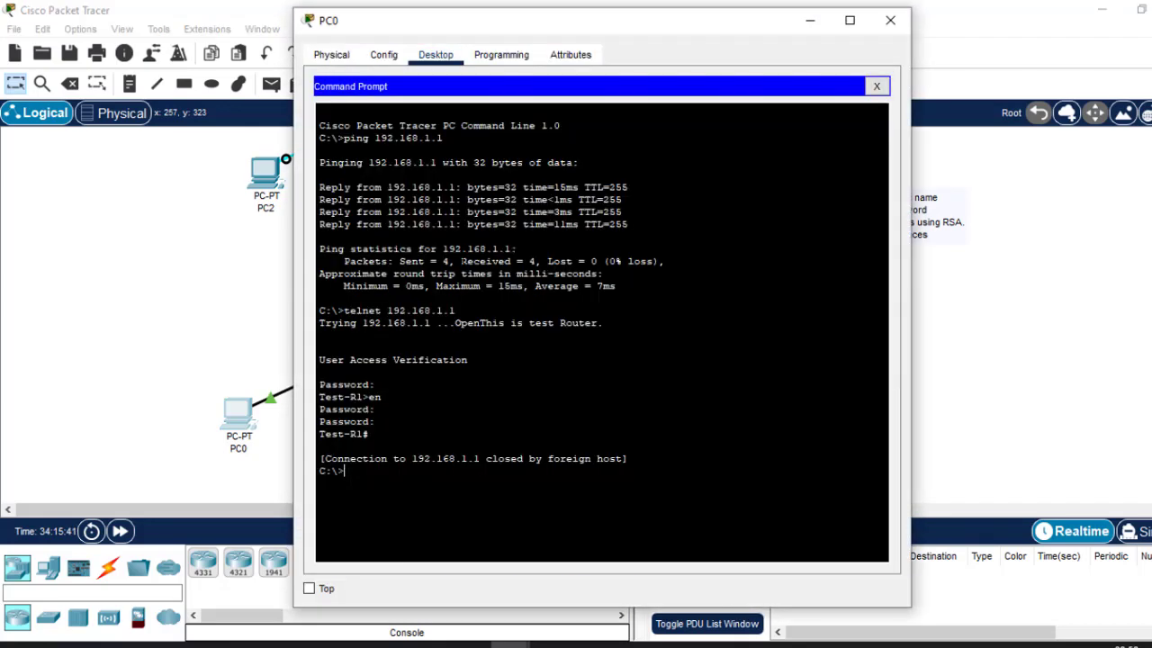
left_click_drag(343, 310, 456, 311)
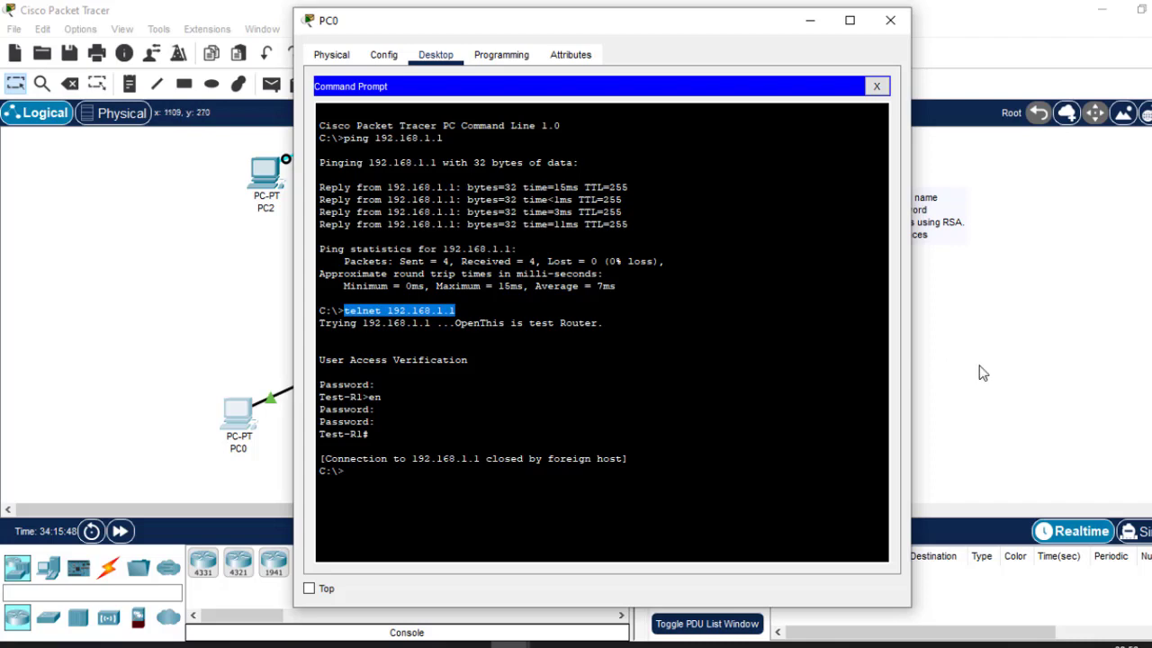
left_click(998, 430)
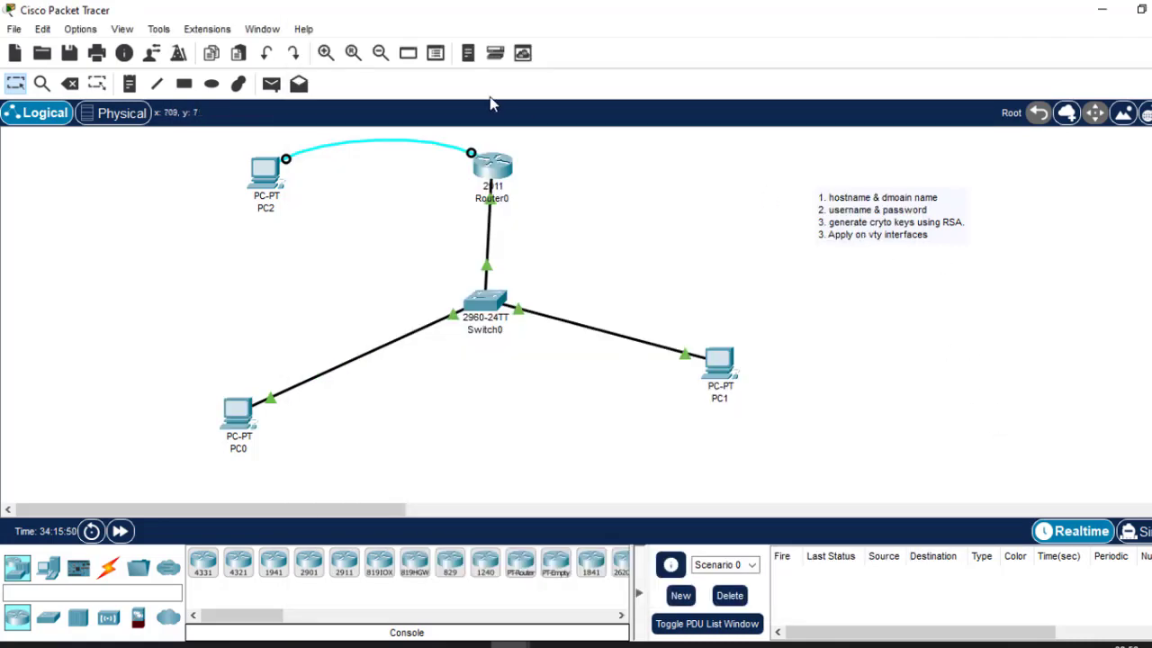
left_click(501, 173)
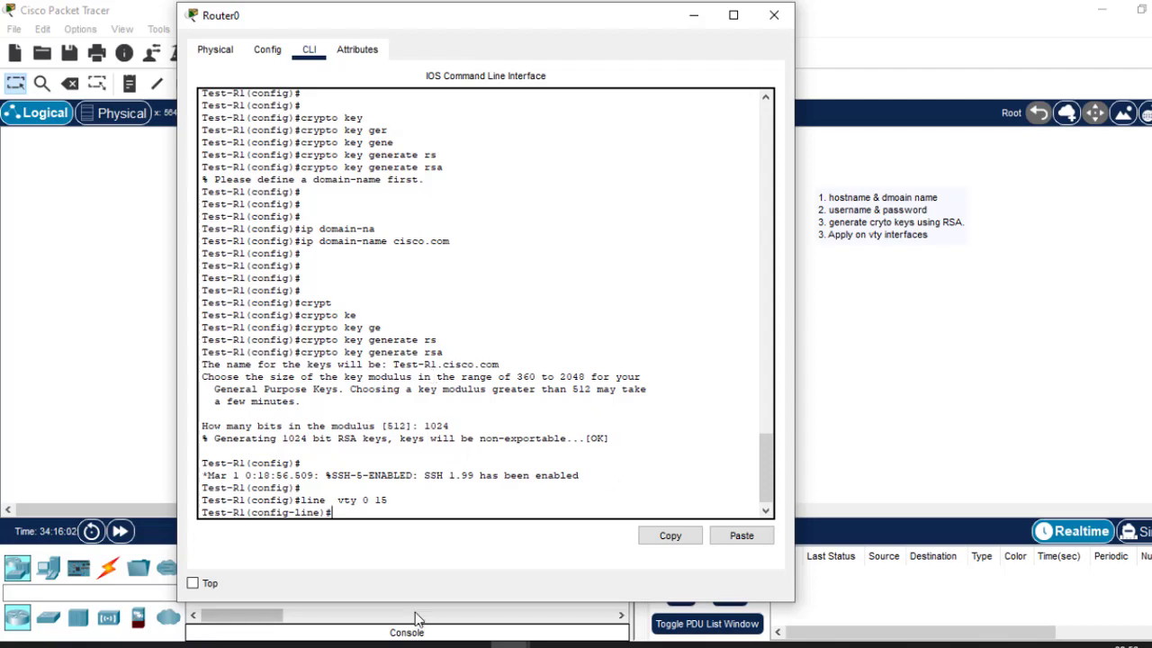
left_click(1016, 439)
Rerun 'telnet 192.168.1.1' from PC0 and log in with only the VTY password.
left_click(238, 413)
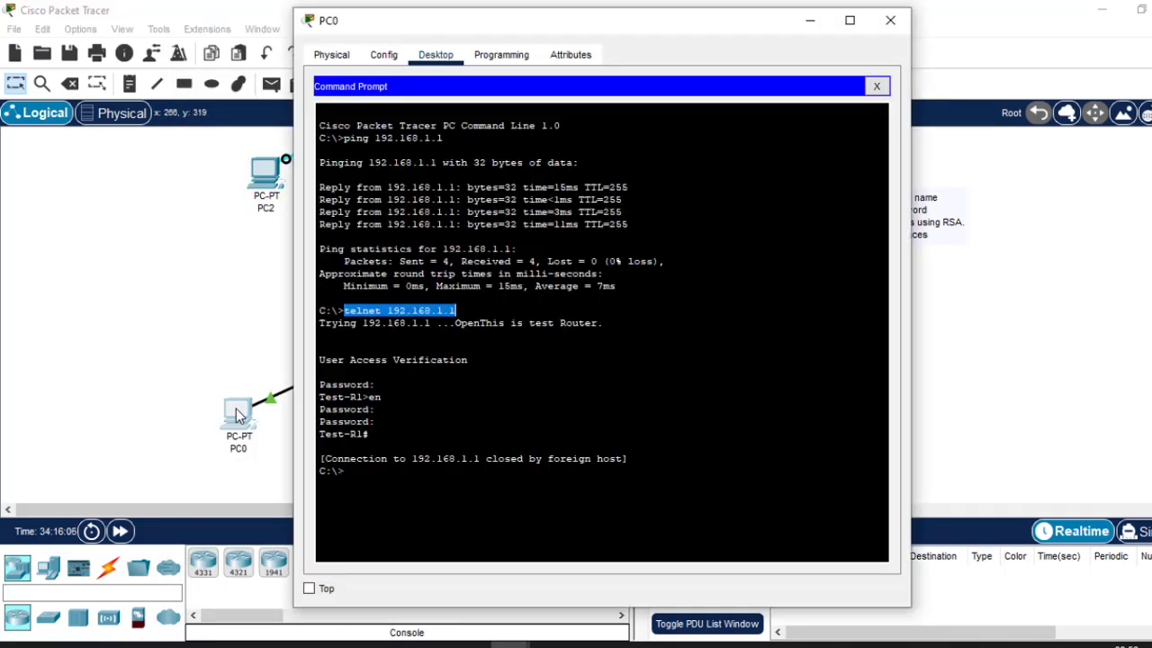
left_click(382, 409)
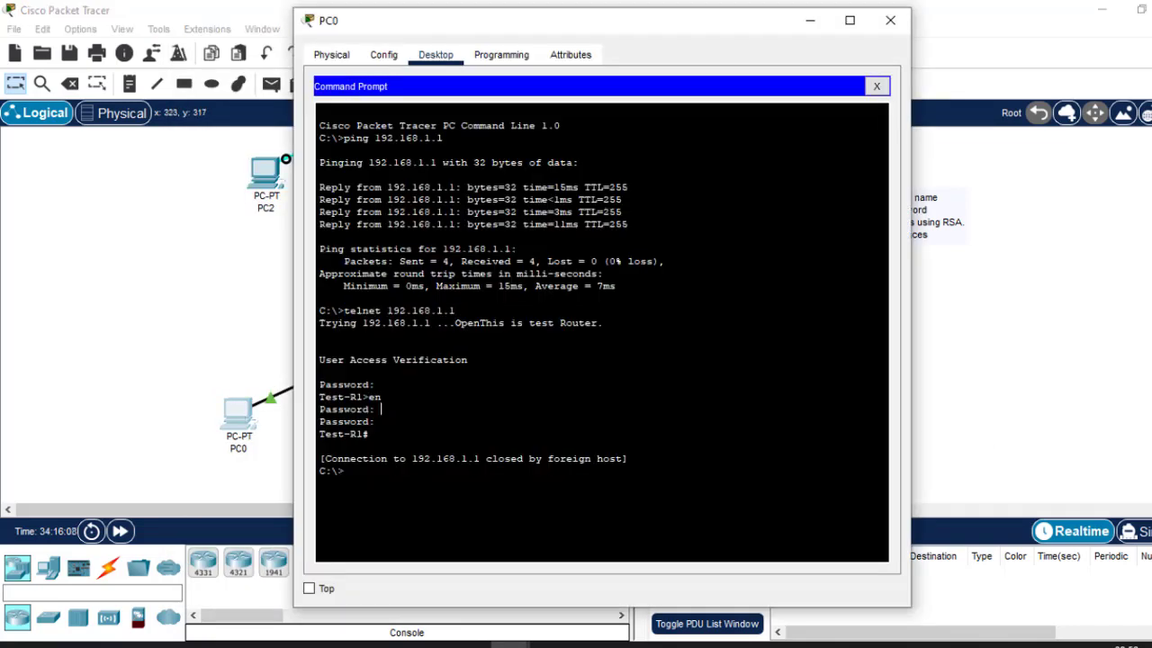
key("Up")
key("Return")
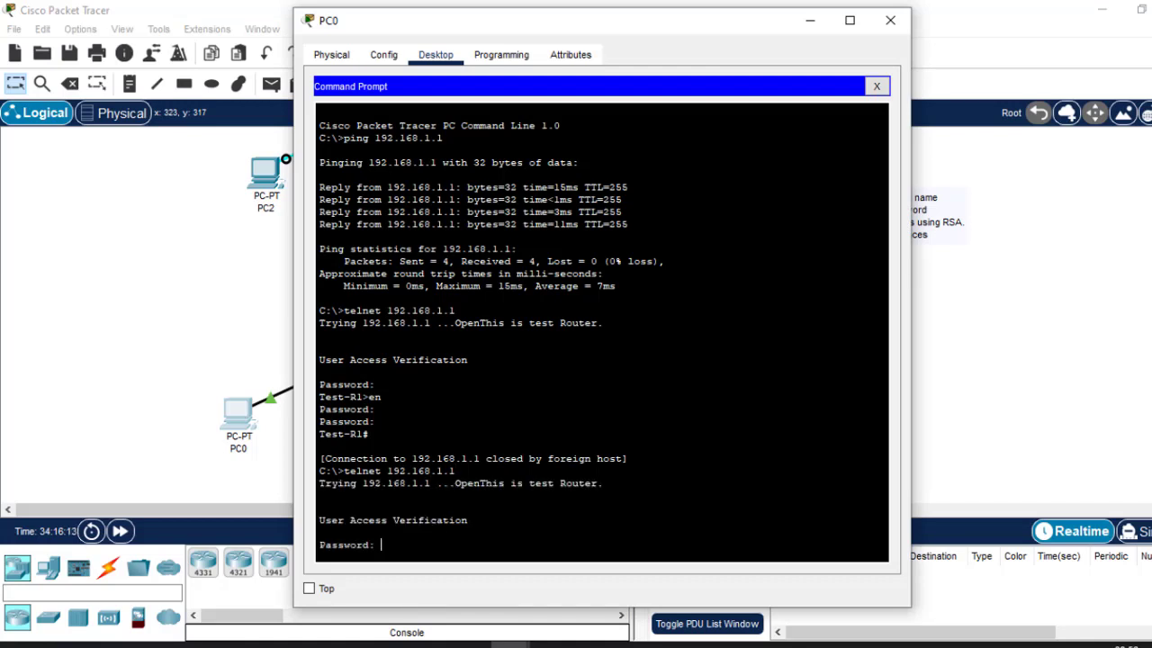
key("Return")
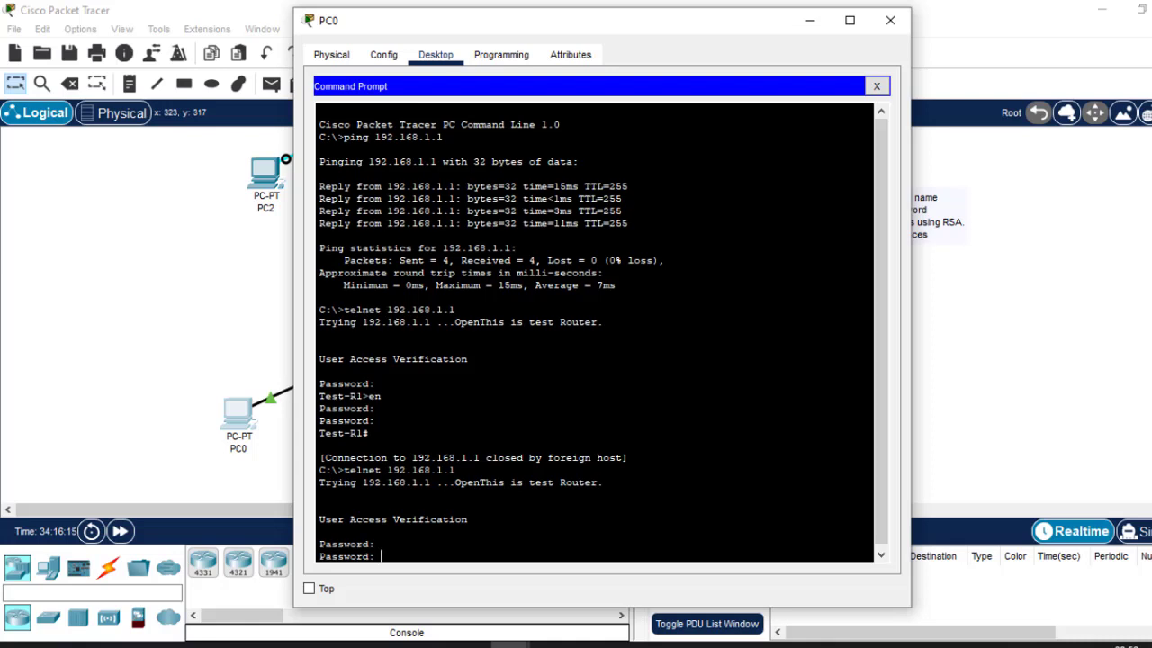
key("Return")
key("Return")
key("Return")
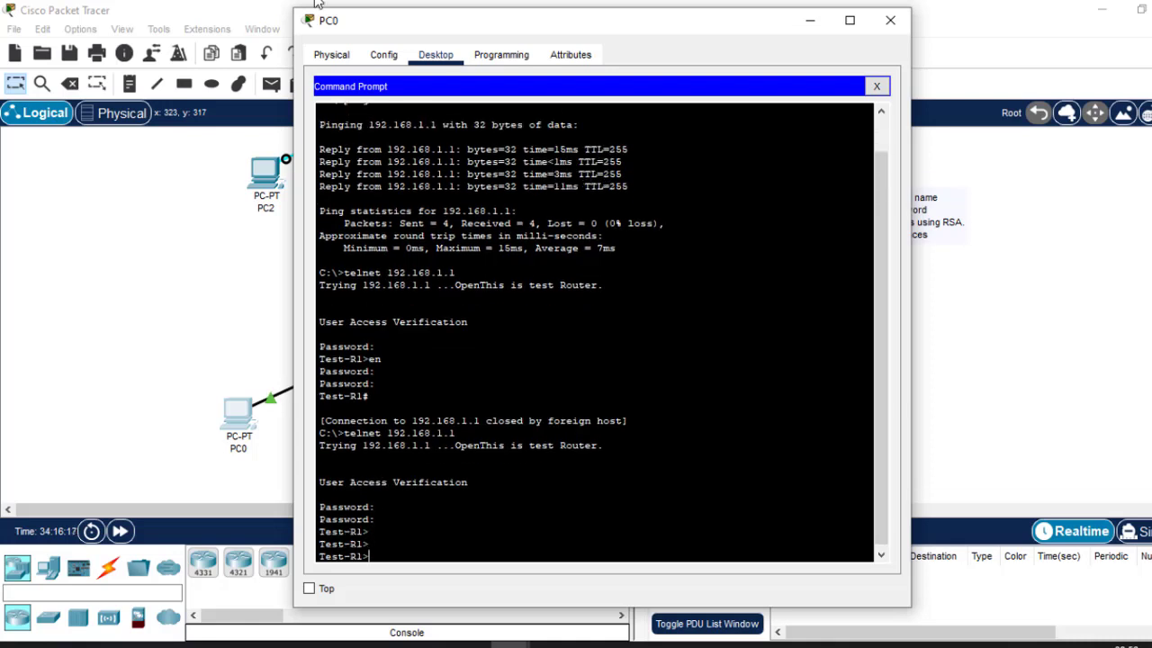
left_click(182, 374)
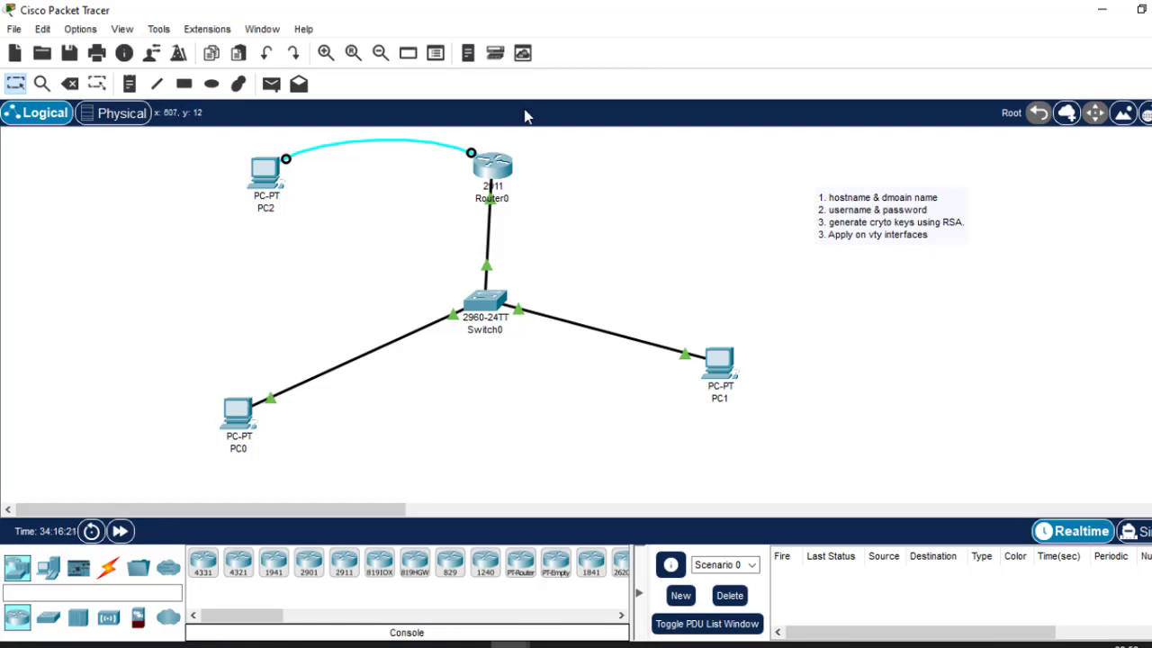
Apply 'login local' to Test-R1's VTY lines 0–15 and review the username command.
left_click(494, 164)
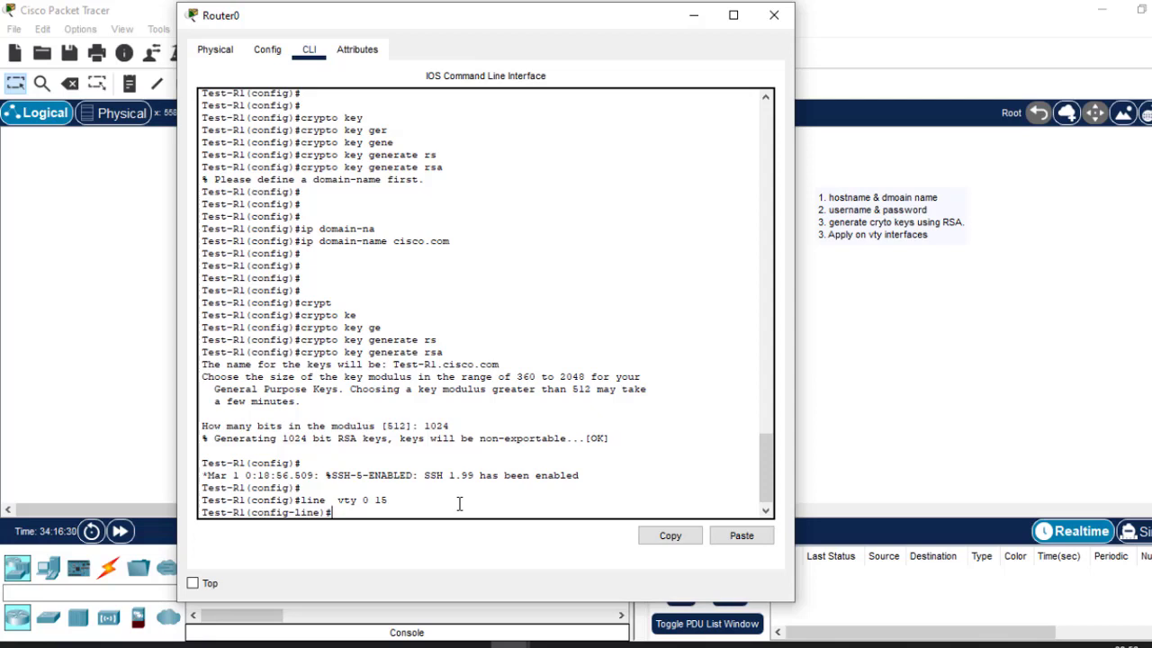
type("login local")
key("Return")
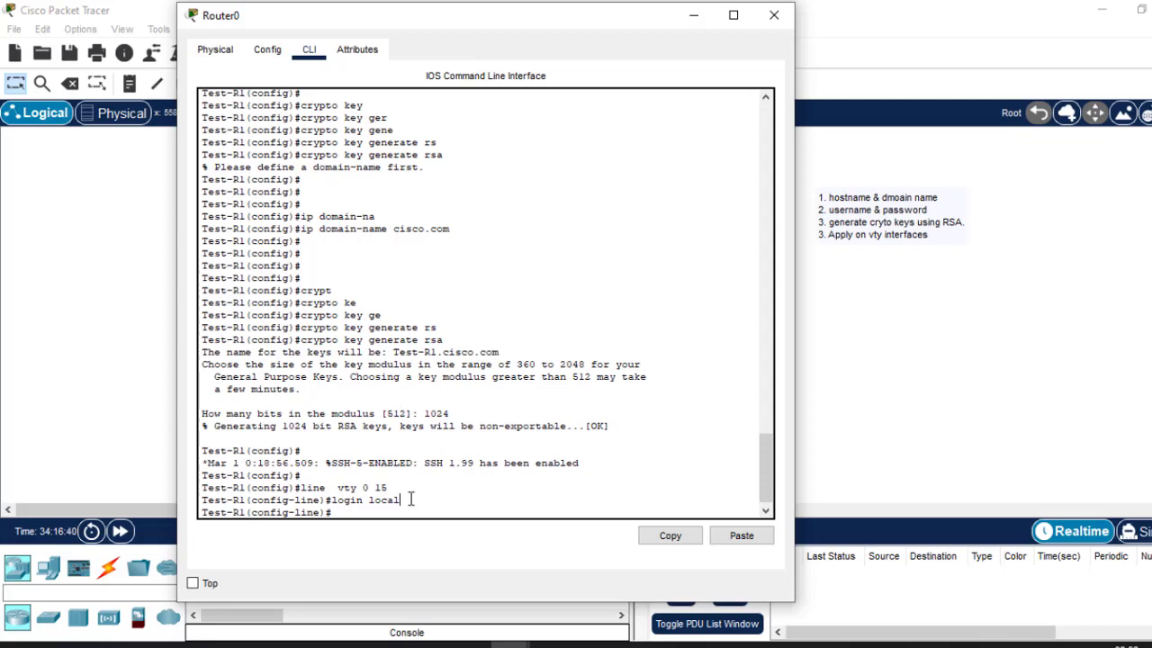
left_click_drag(410, 500, 369, 496)
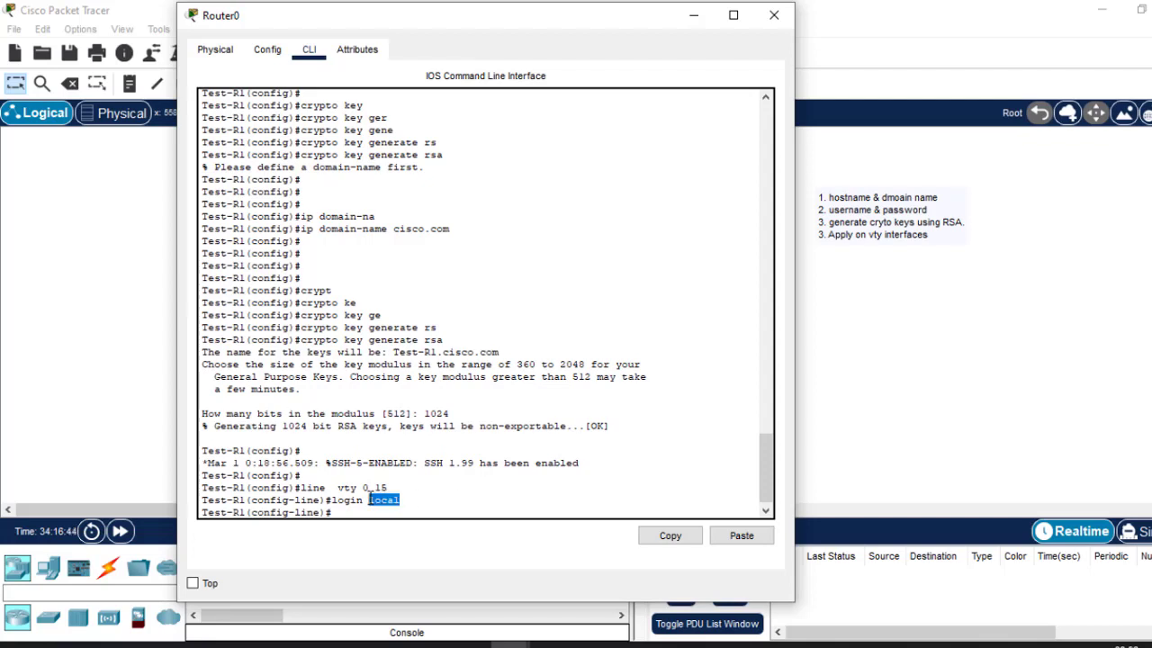
left_click_drag(761, 467, 760, 416)
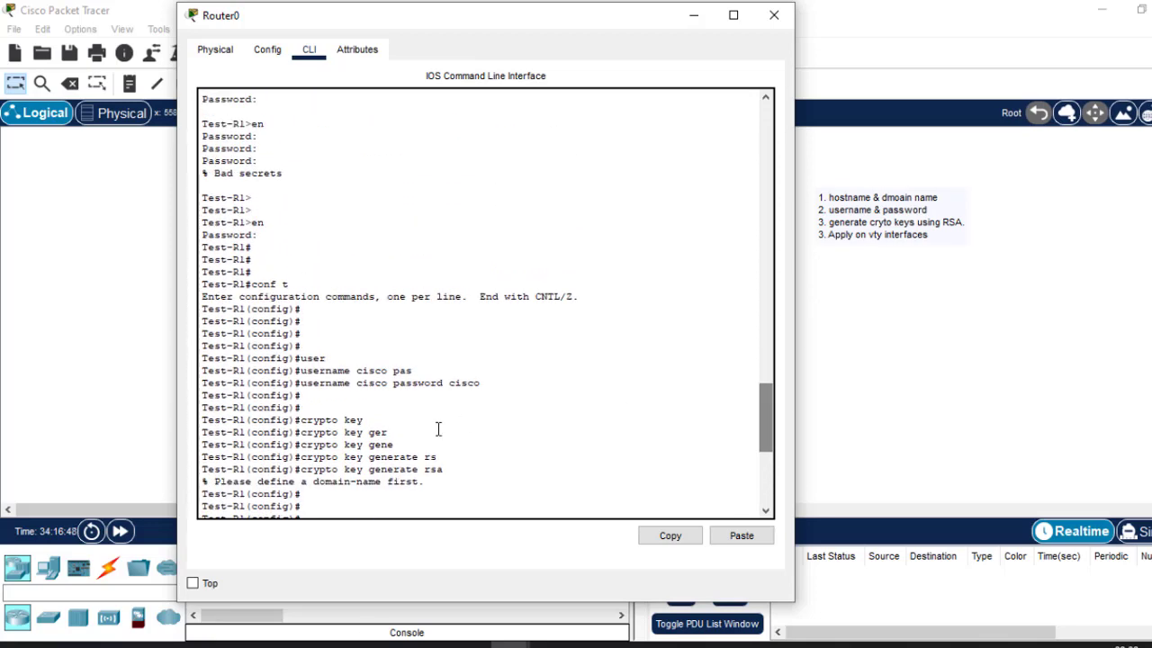
left_click_drag(489, 380, 309, 385)
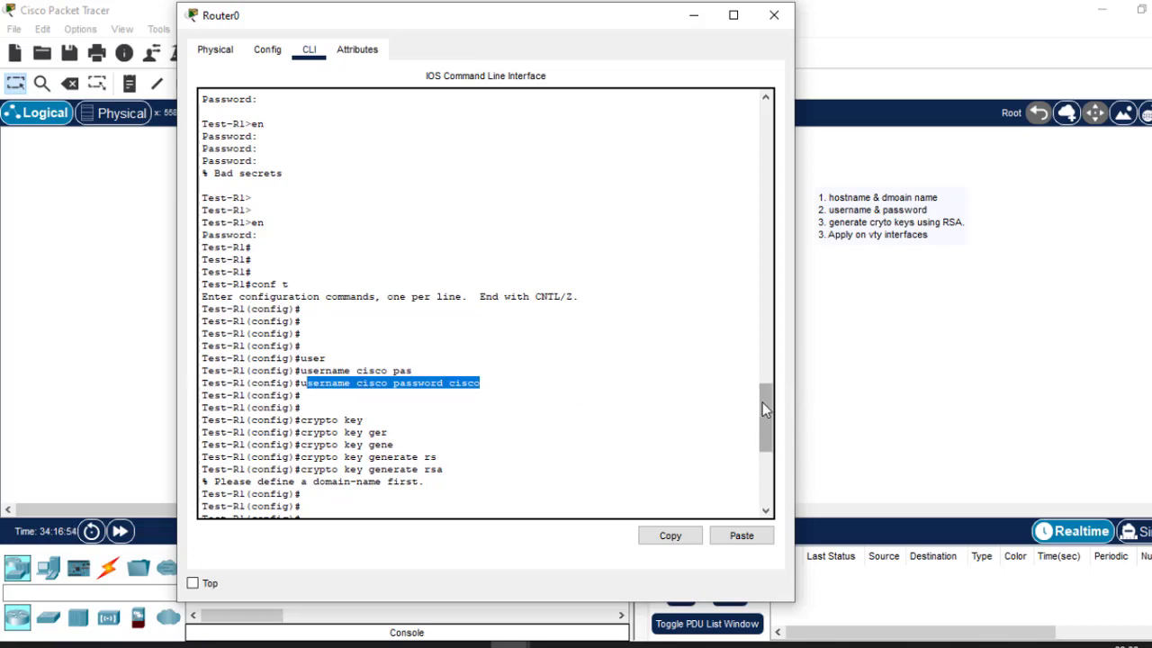
left_click_drag(762, 402, 781, 527)
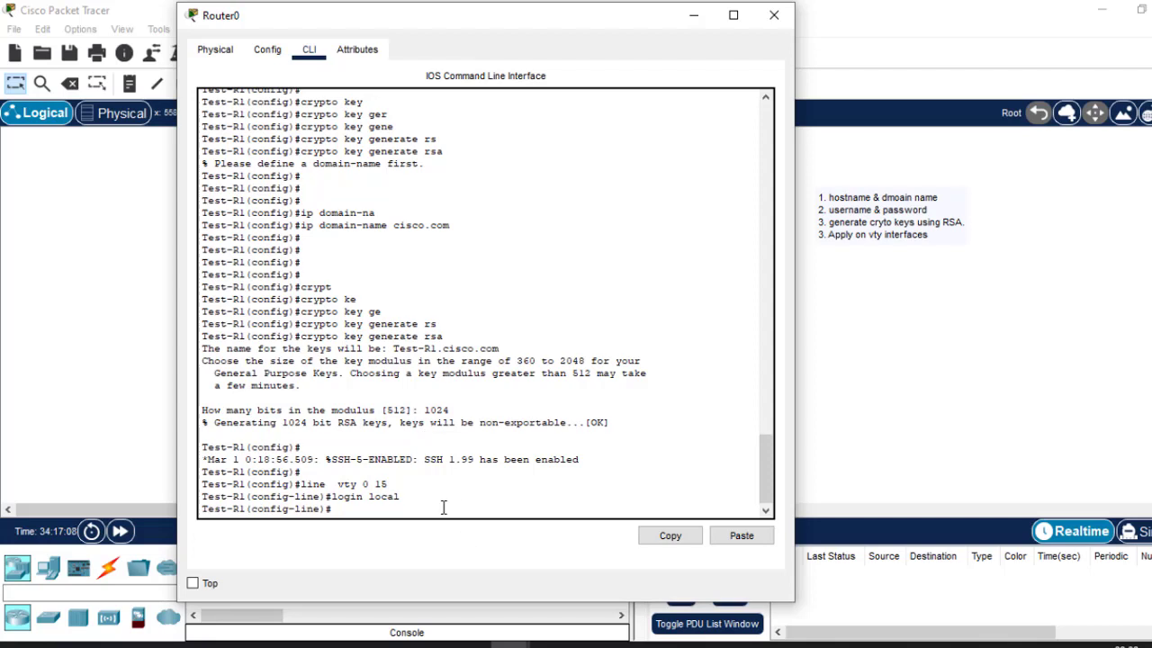
Leave the existing telnet session on PC0 with 'end' and 'exit'.
left_click(878, 435)
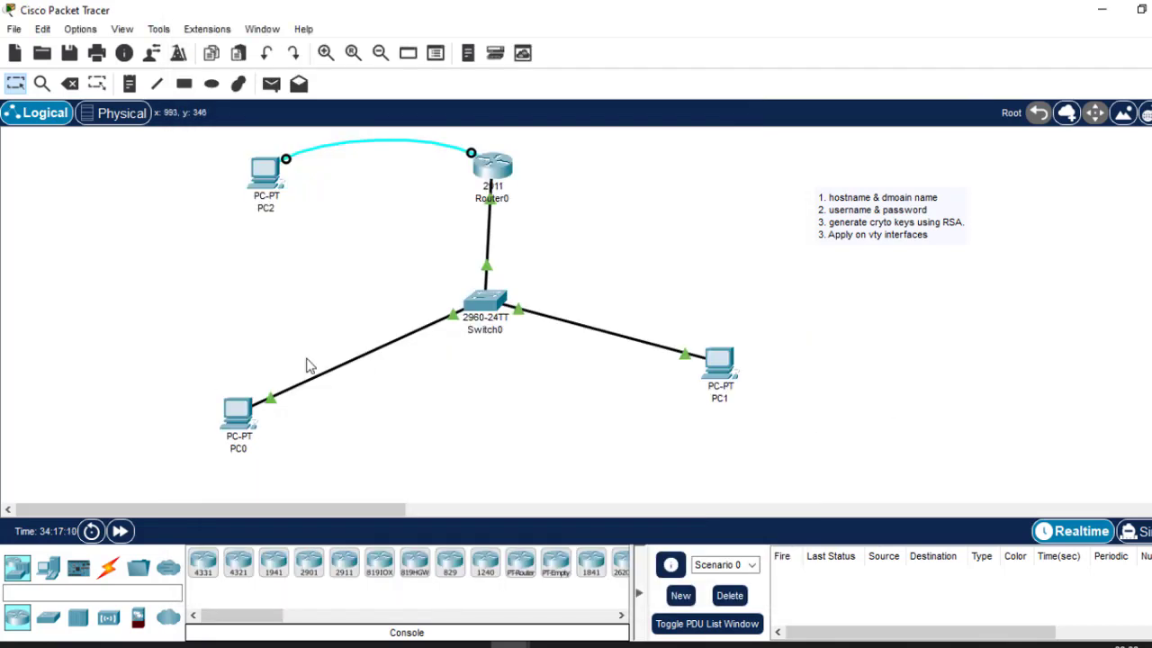
left_click(241, 412)
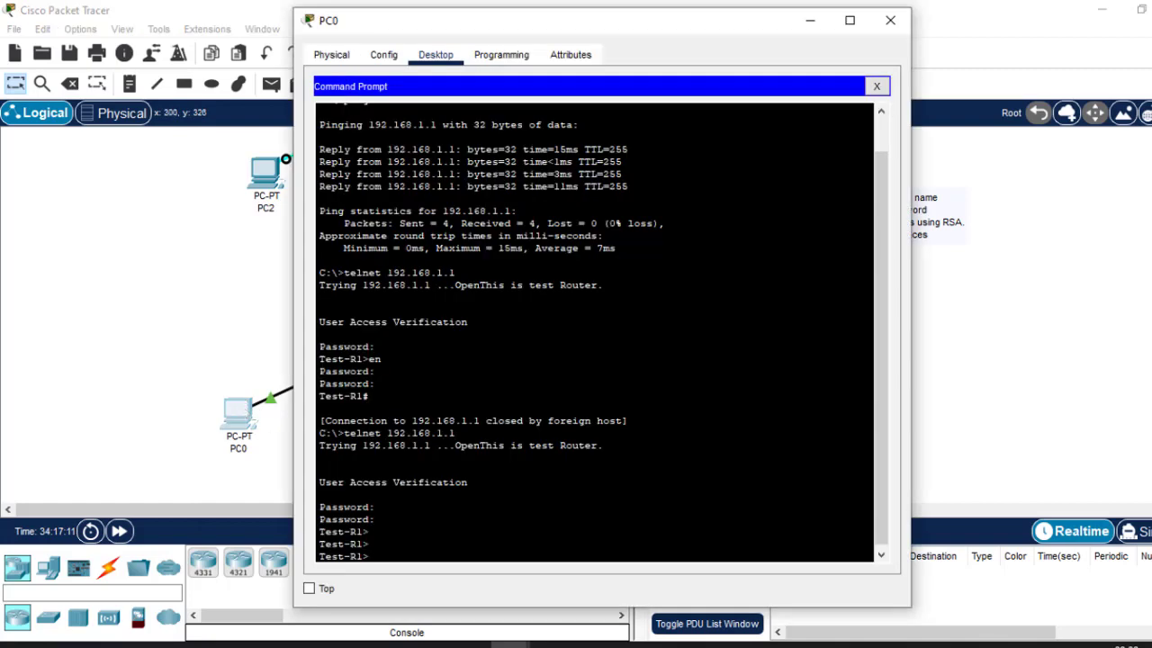
type("end")
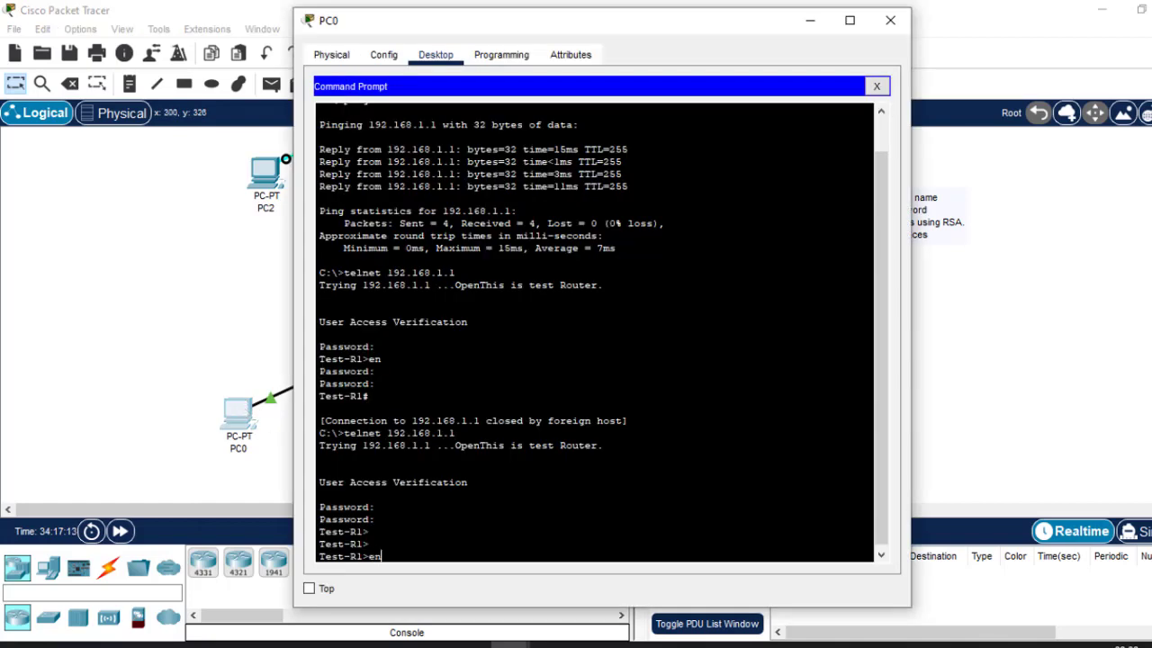
key("Return")
key("Return")
key("Return")
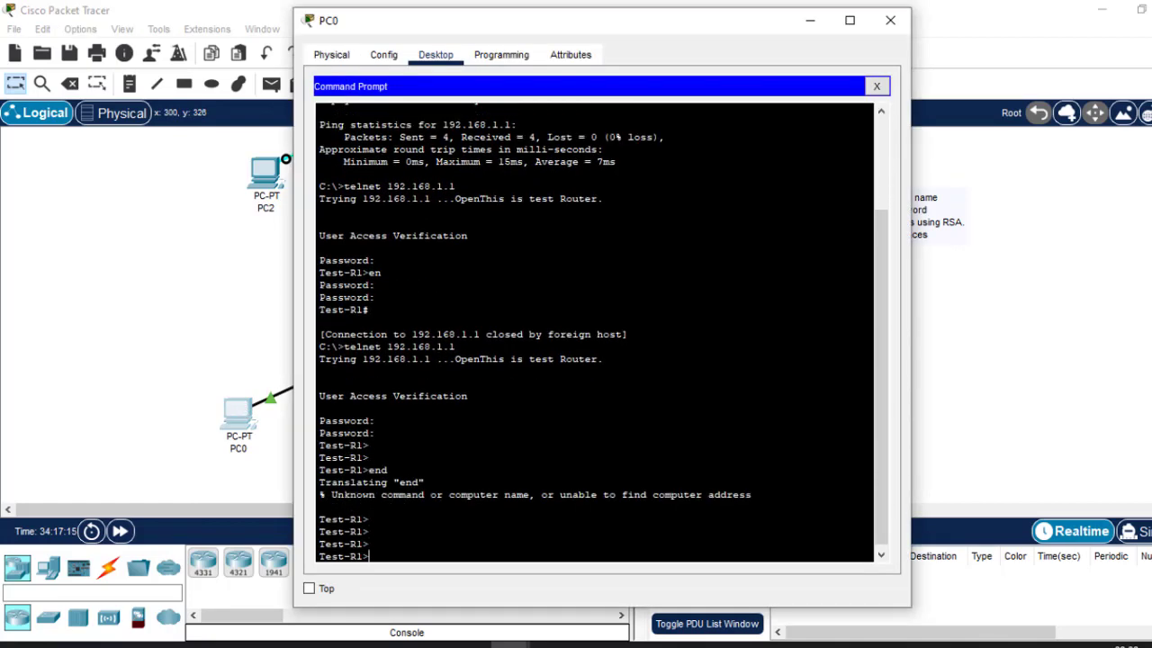
type("ex")
key("Return")
key("Return")
key("Return")
key("Return")
key("Return")
key("Return")
Telnet to 192.168.1.1 again and log in with the local username and password.
key("Return")
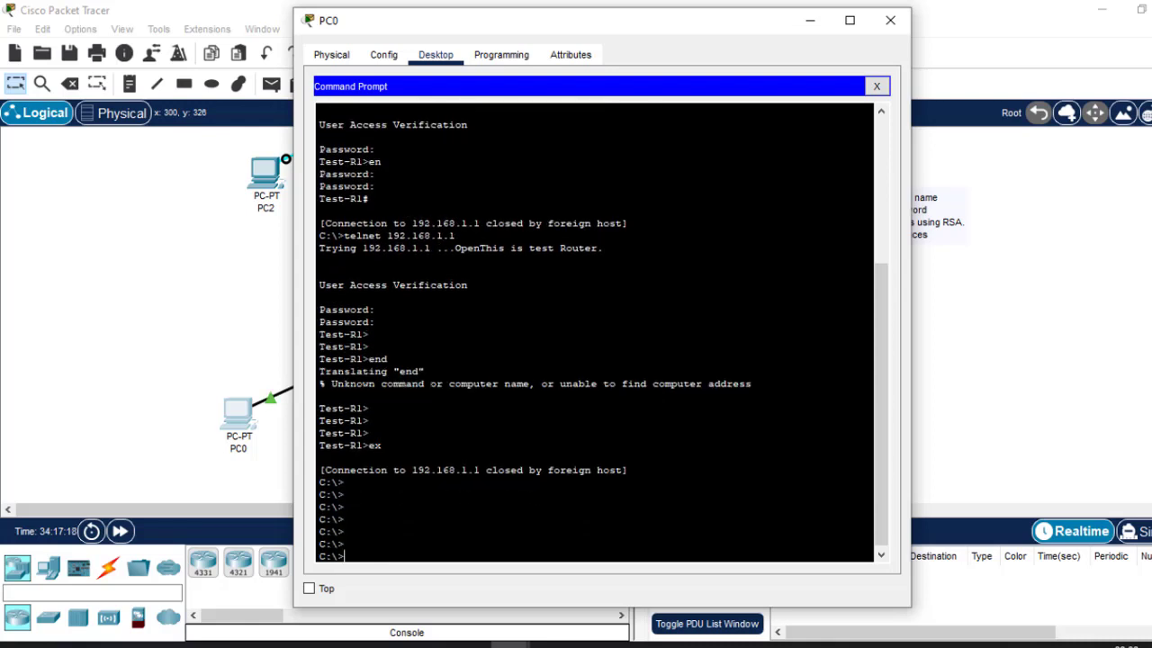
key("Up")
key("Return")
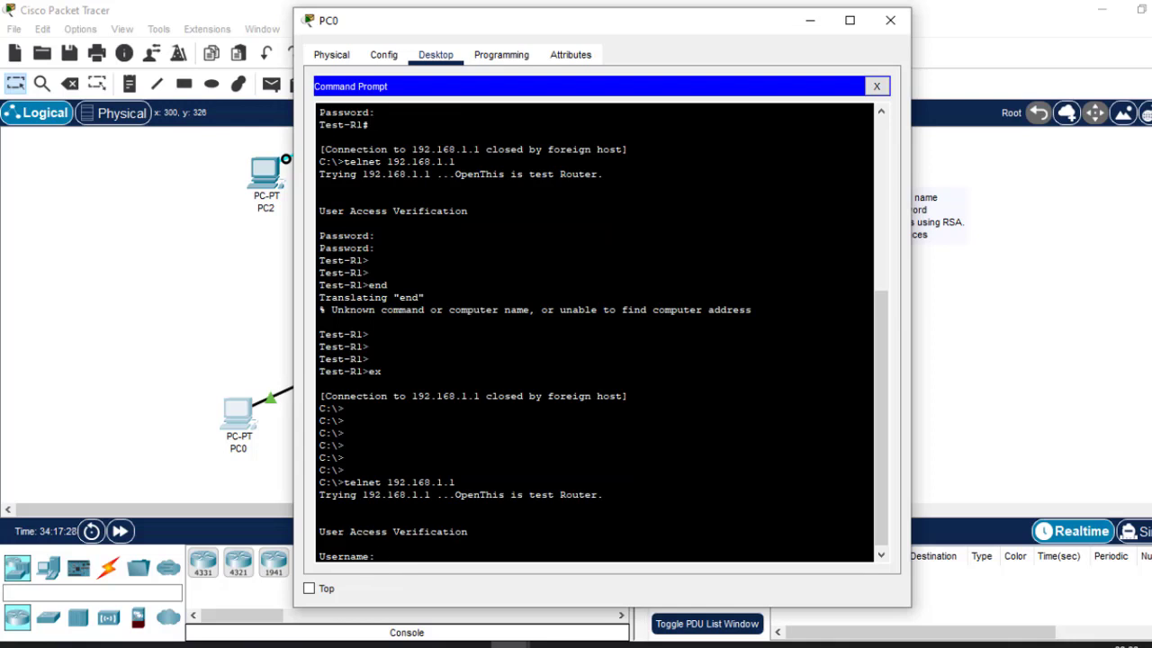
type("cisco")
key("Return")
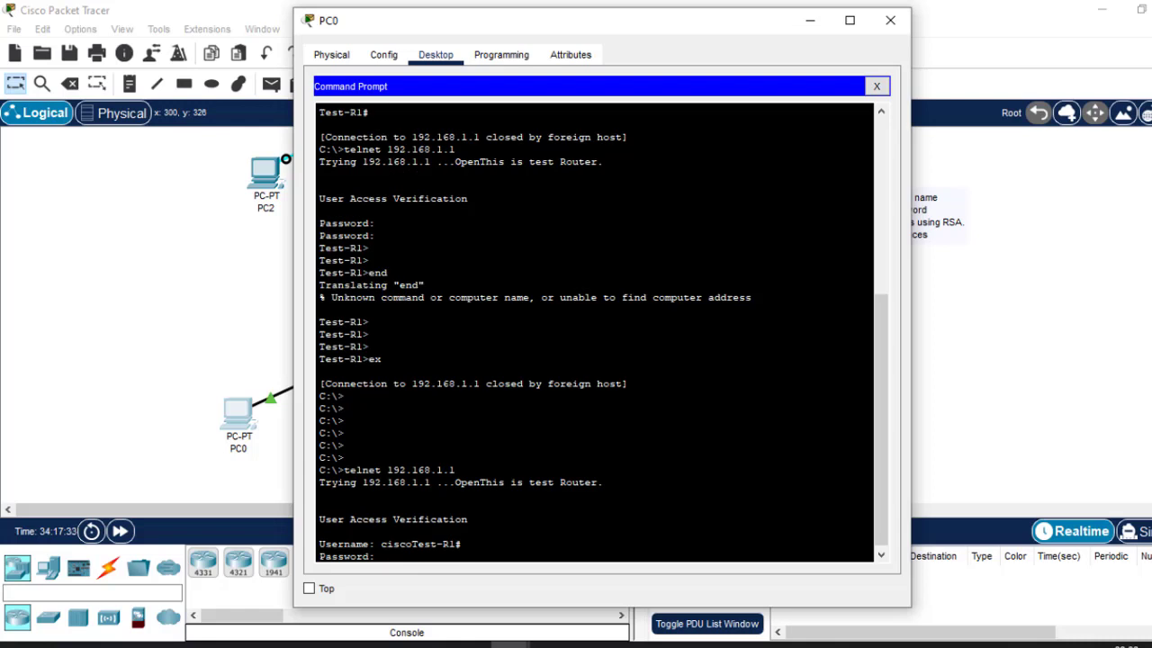
key("Return")
key("Return")
key("Return")
key("Return")
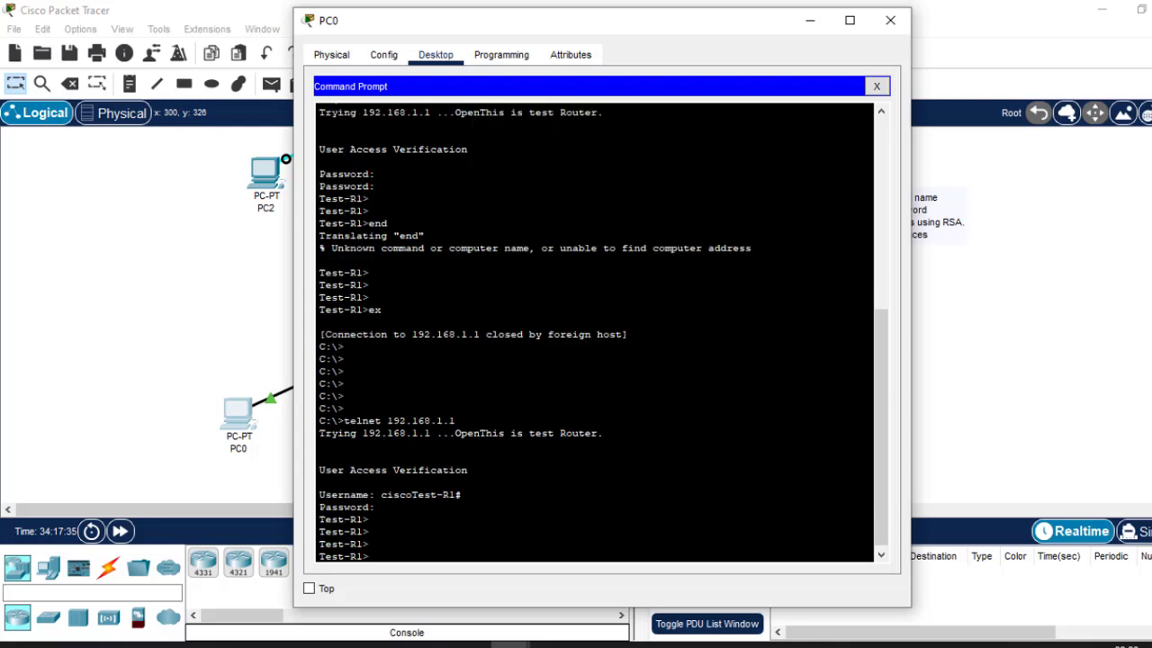
key("Return")
key("Return")
key("Return")
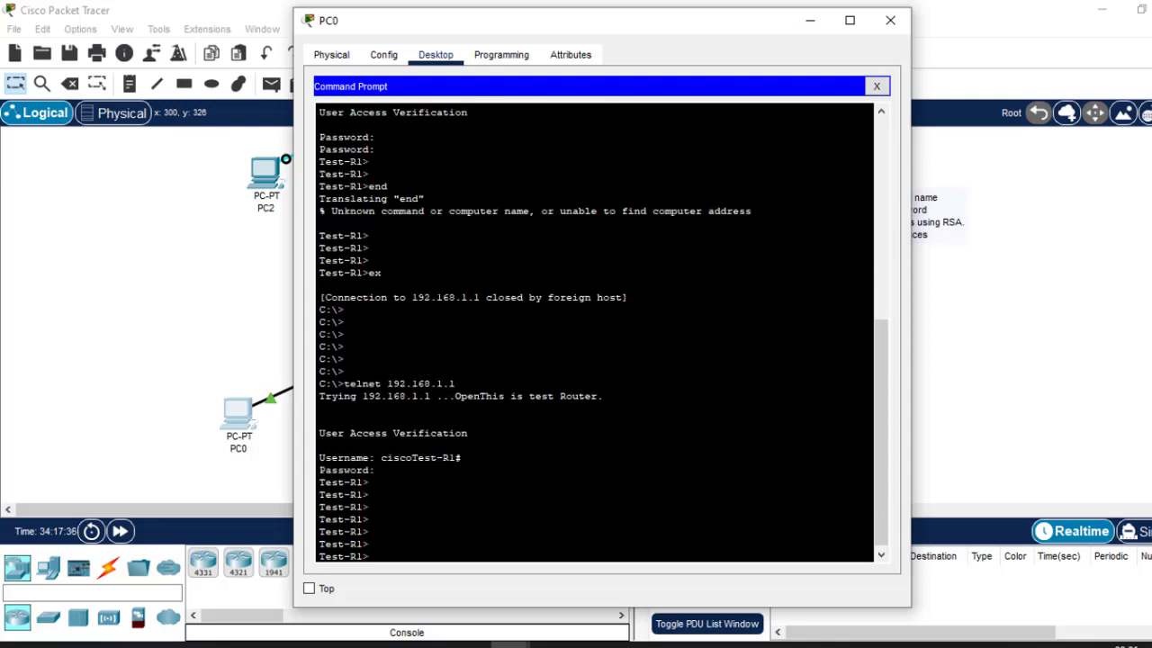
left_click_drag(364, 482, 304, 482)
left_click_drag(455, 384, 343, 384)
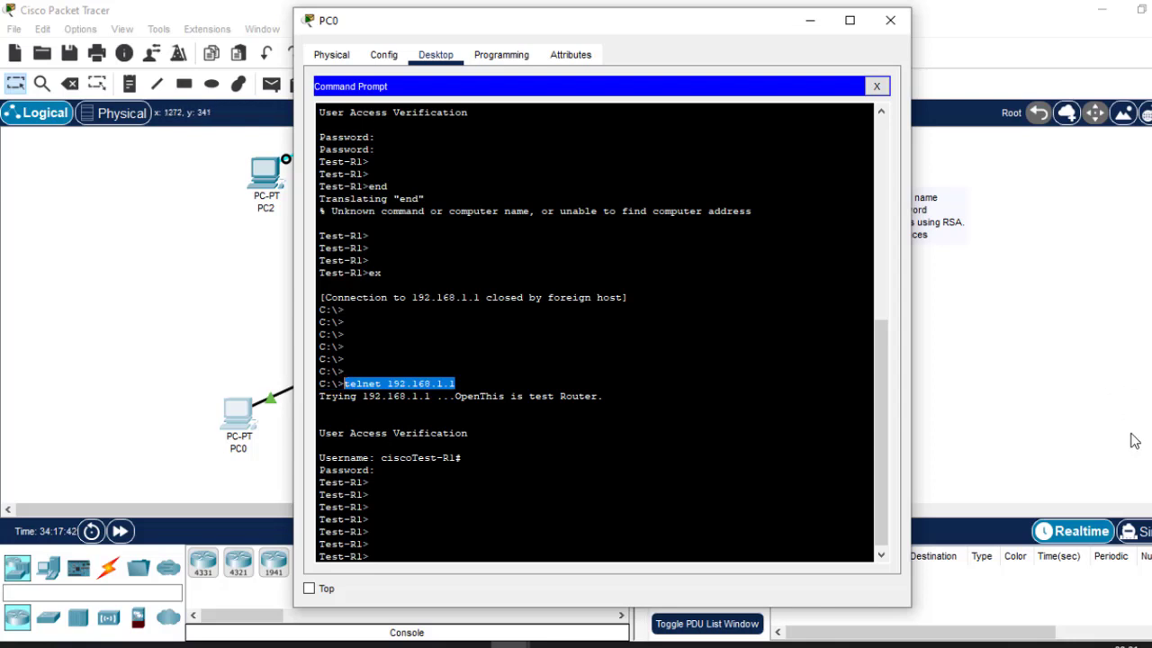
left_click(1054, 372)
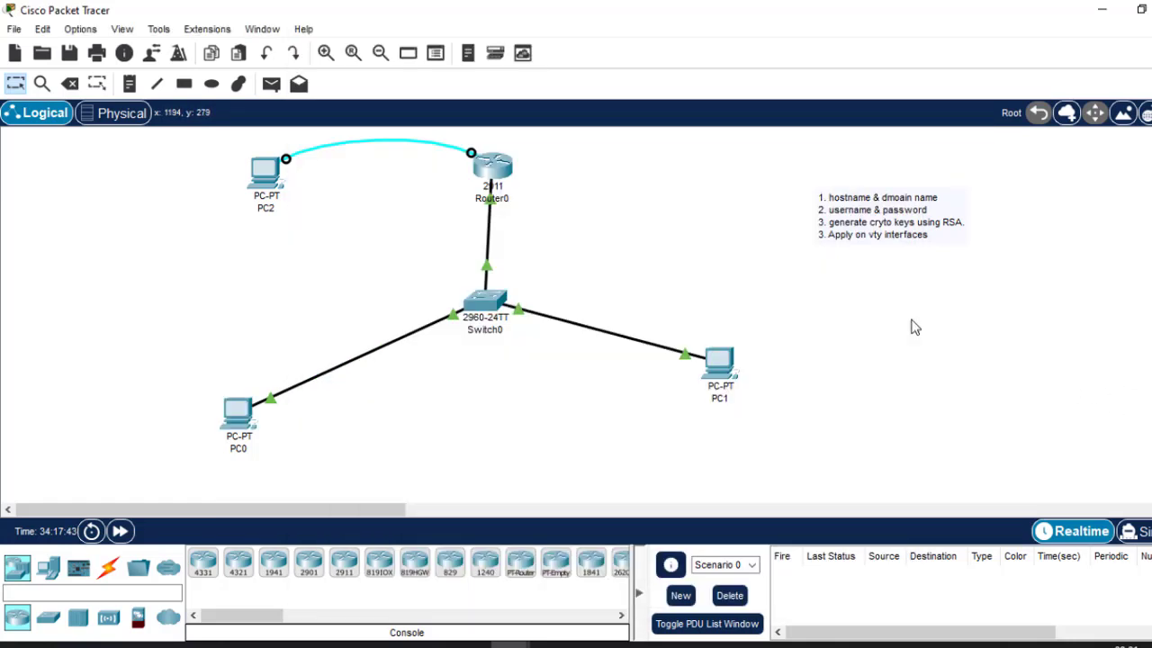
Restrict Test-R1's VTY lines to SSH with 'transport input ssh'.
left_click(493, 166)
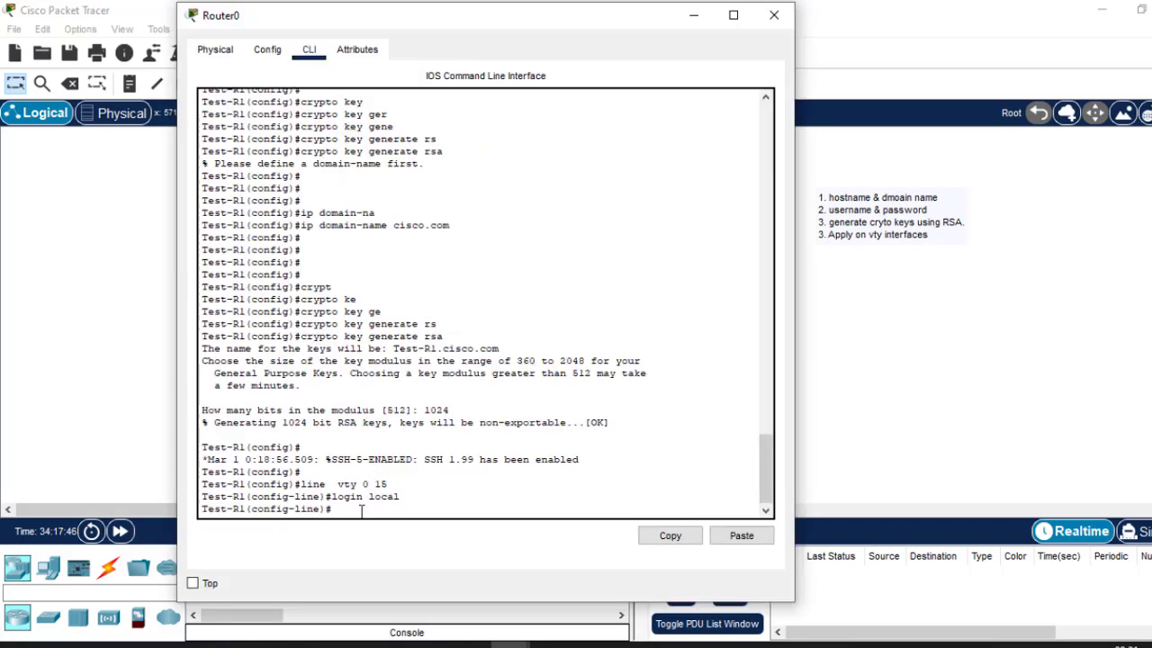
type("trans")
key("Tab")
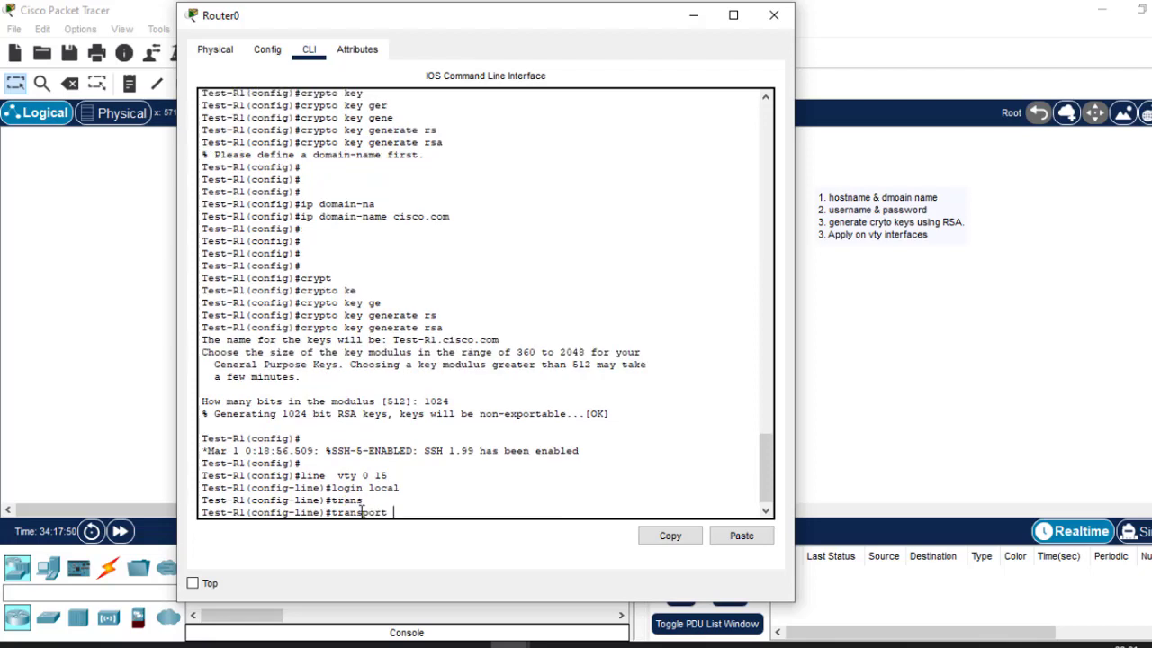
type("inp")
key("Tab")
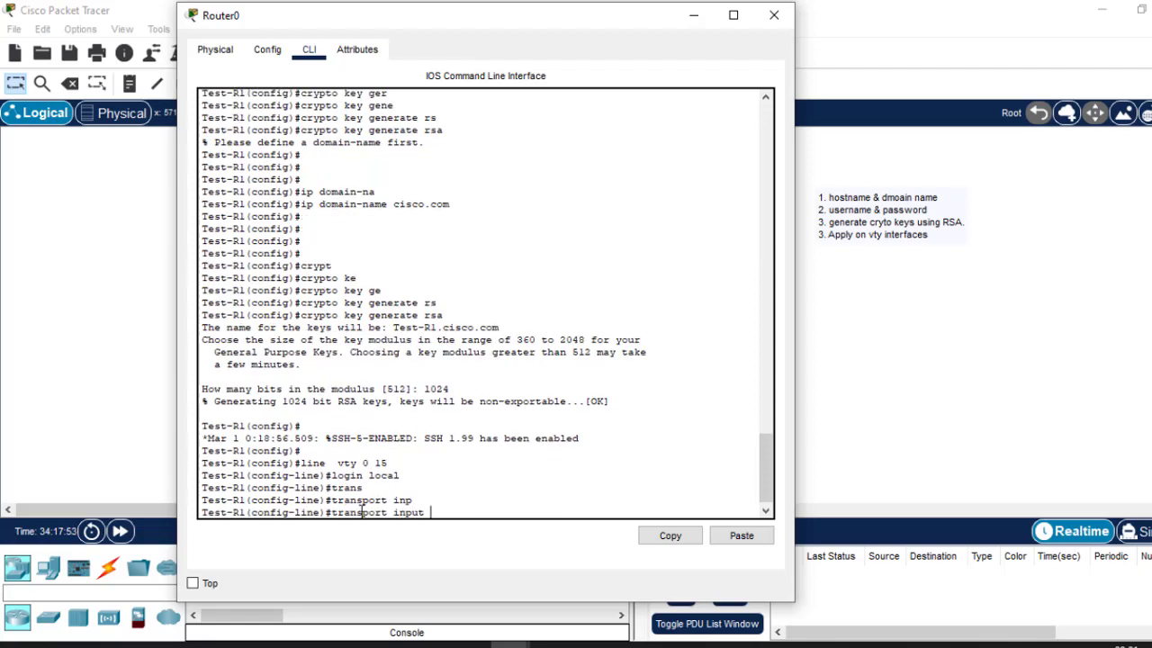
type("ss")
key("Tab")
key("Return")
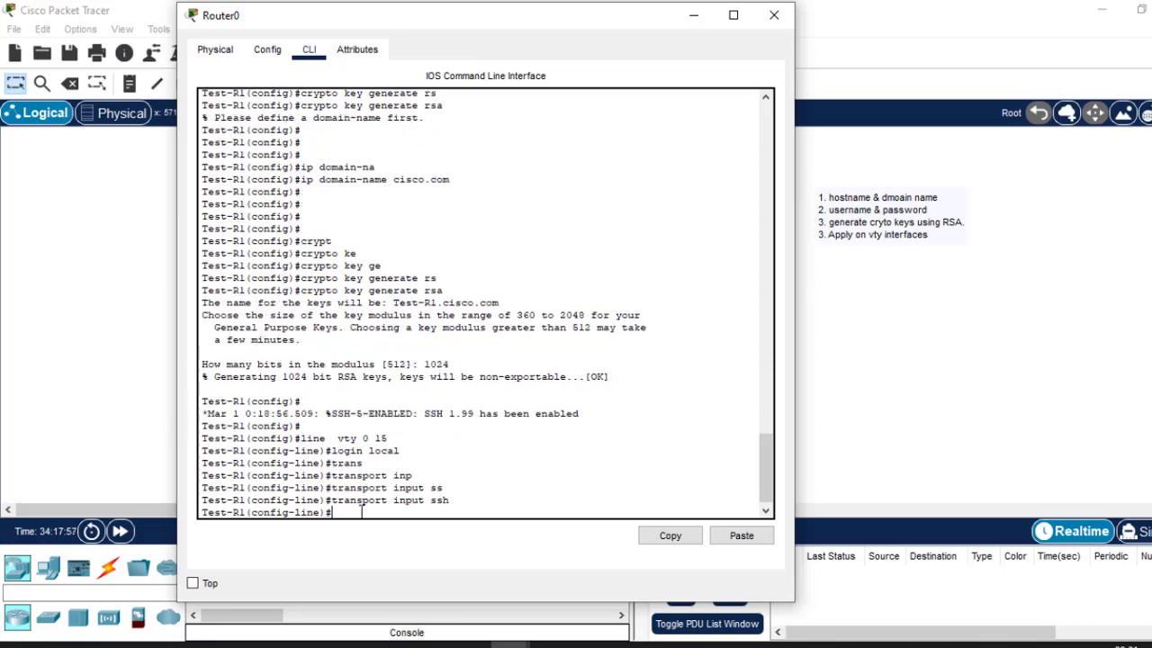
Exit line configuration and save the running configuration with 'do wr'.
type("ex")
key("Return")
key("Return")
key("Return")
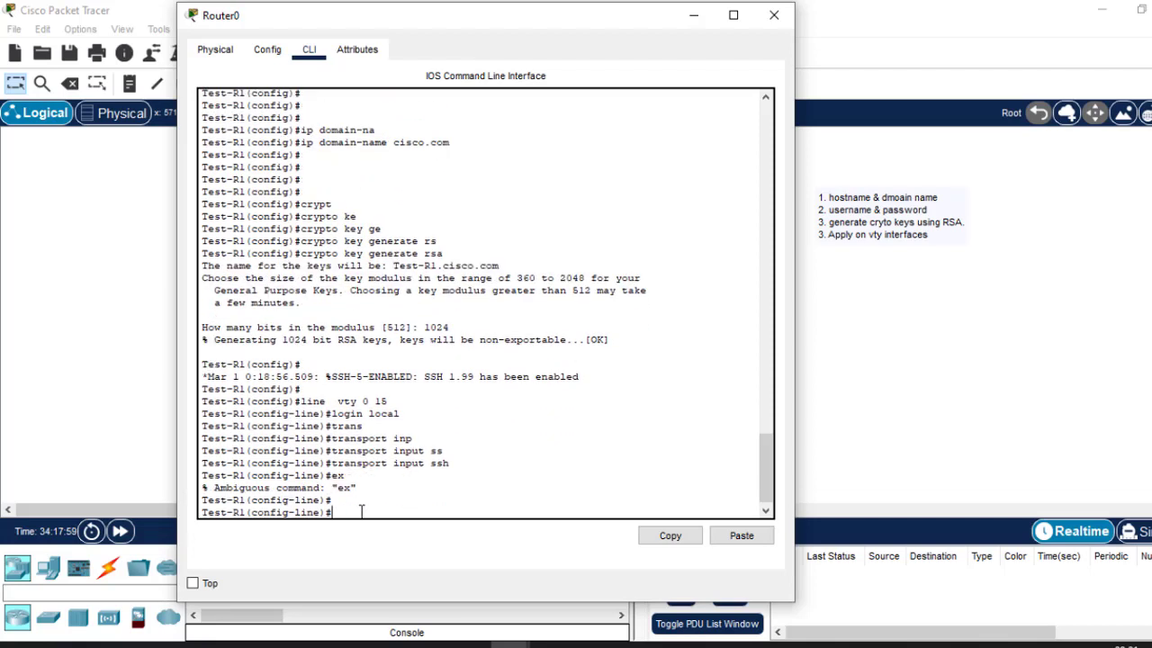
type("exit")
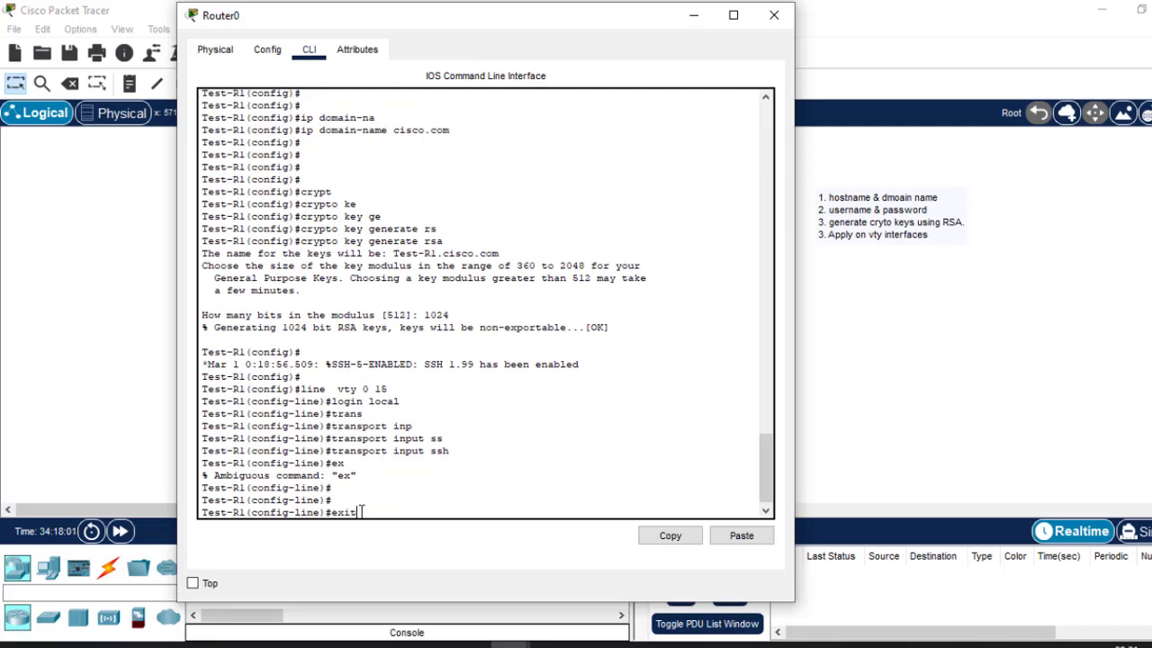
key("Return")
key("Return")
key("Return")
key("Return")
type("do wr")
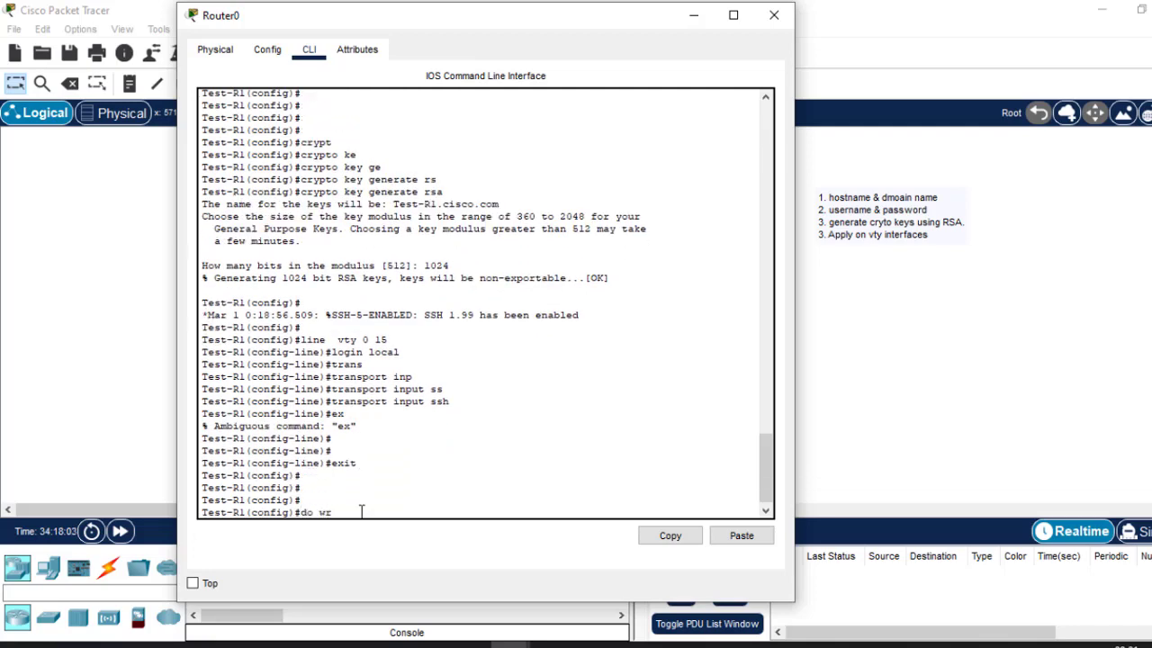
key("Return")
Close PC0's old telnet session to the router with 'exit'.
left_click(1023, 364)
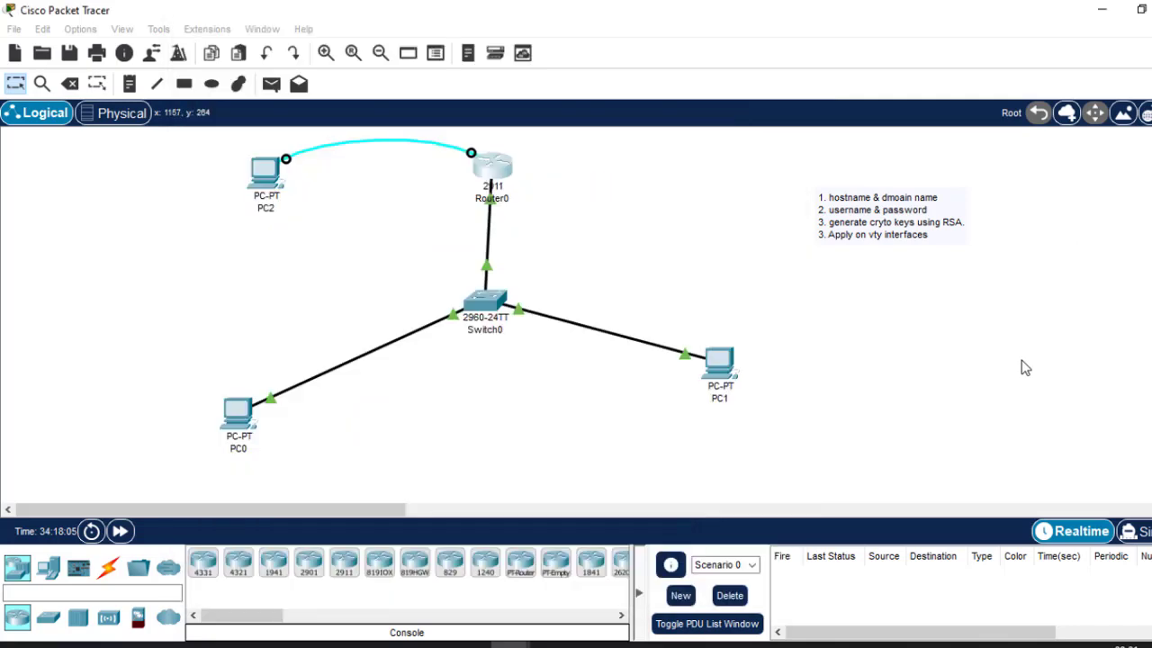
left_click(238, 413)
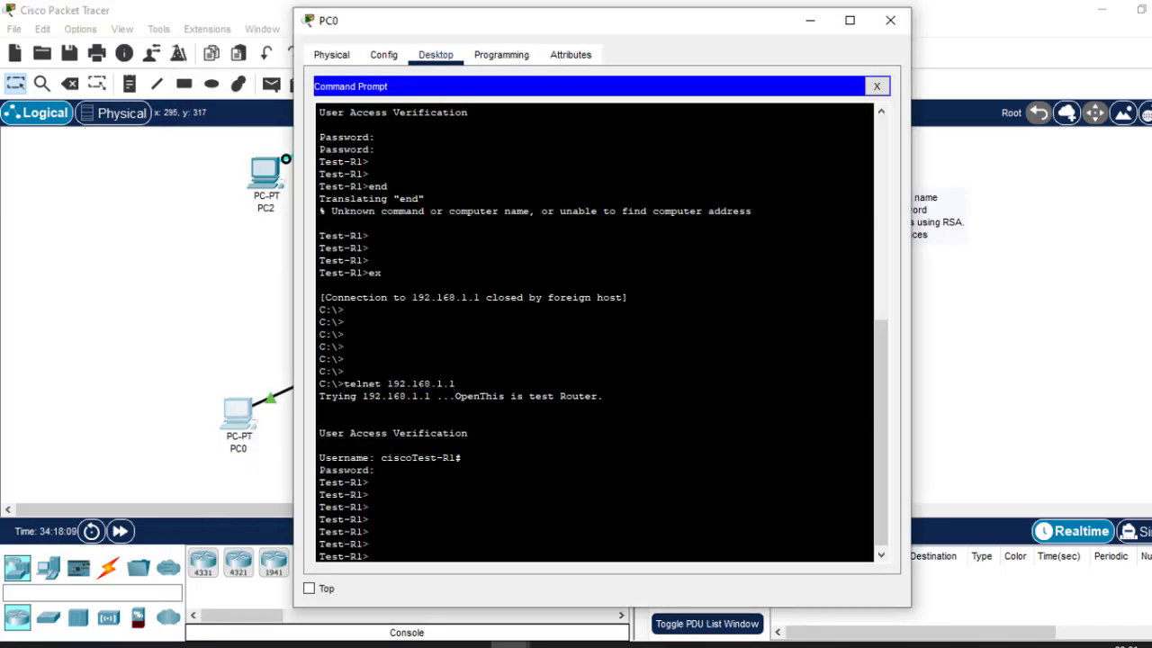
type("ex")
key("Return")
key("Return")
key("Return")
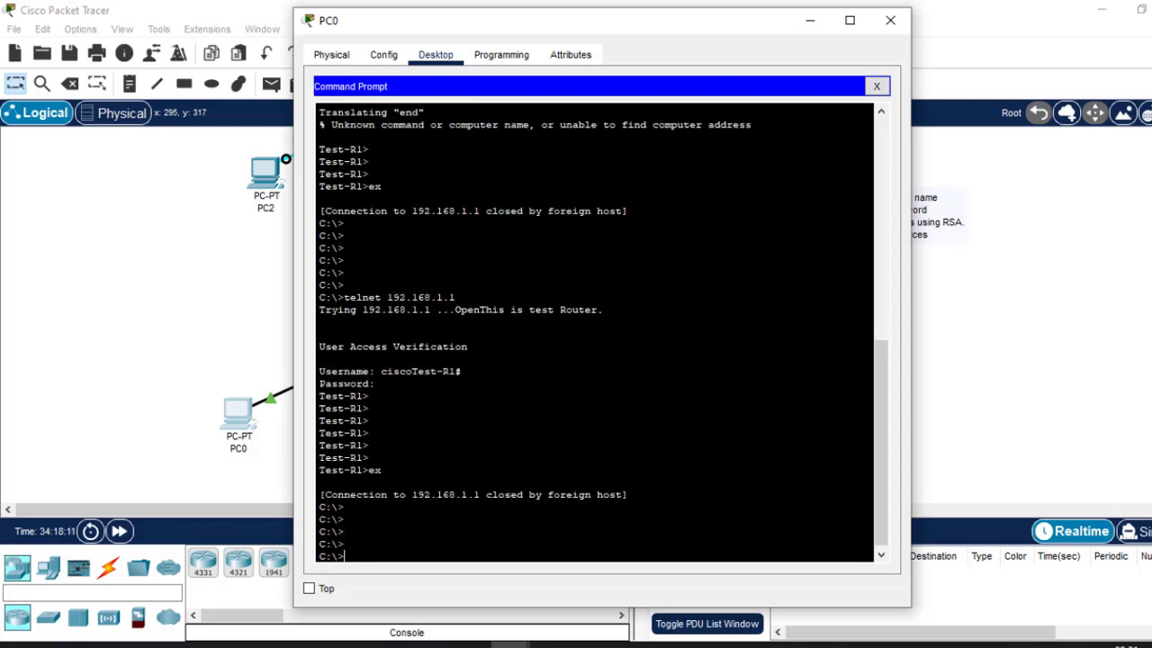
Rerun 'telnet 192.168.1.1' and confirm the connection is closed by the foreign host.
key("Up")
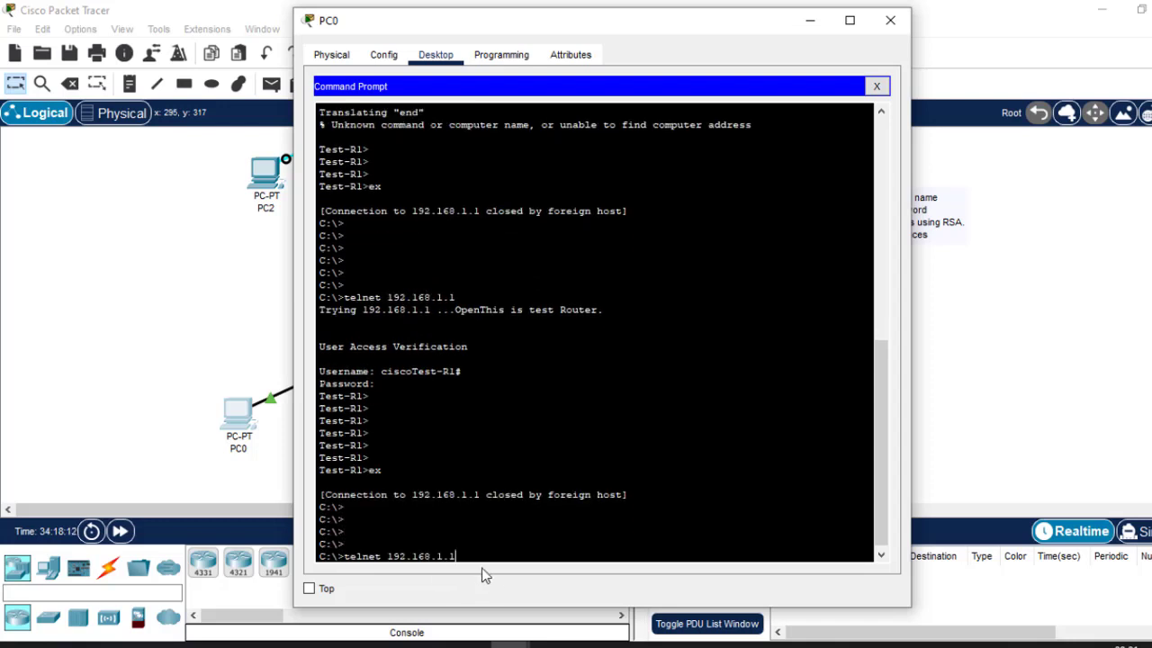
left_click_drag(457, 557, 347, 559)
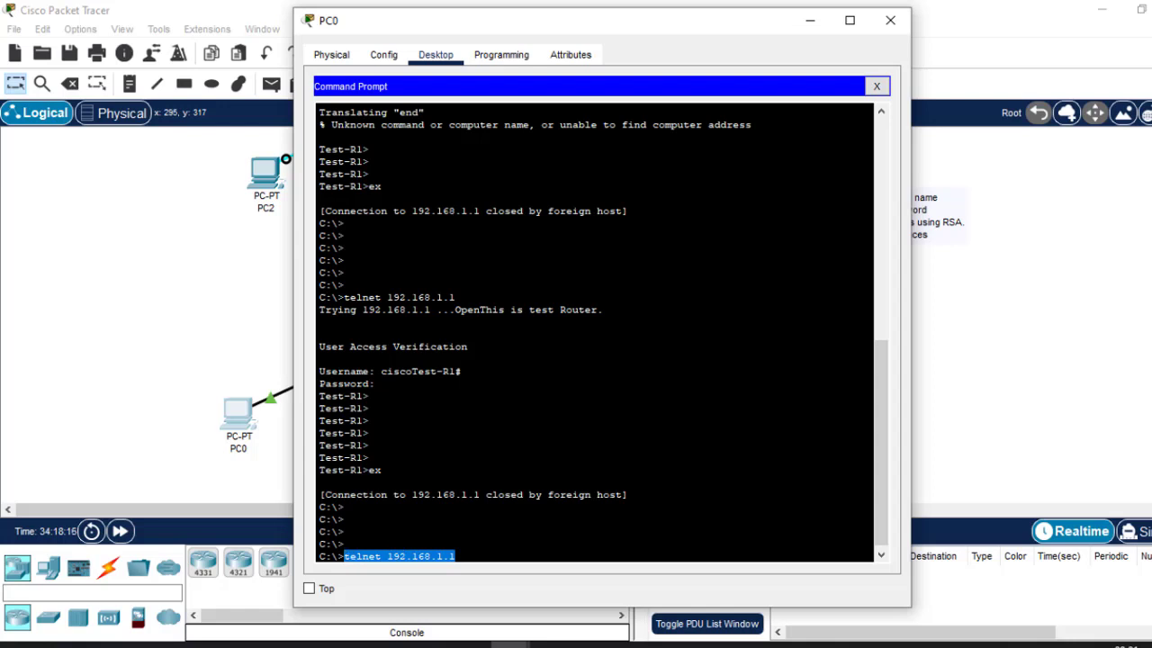
left_click_drag(382, 377, 364, 372)
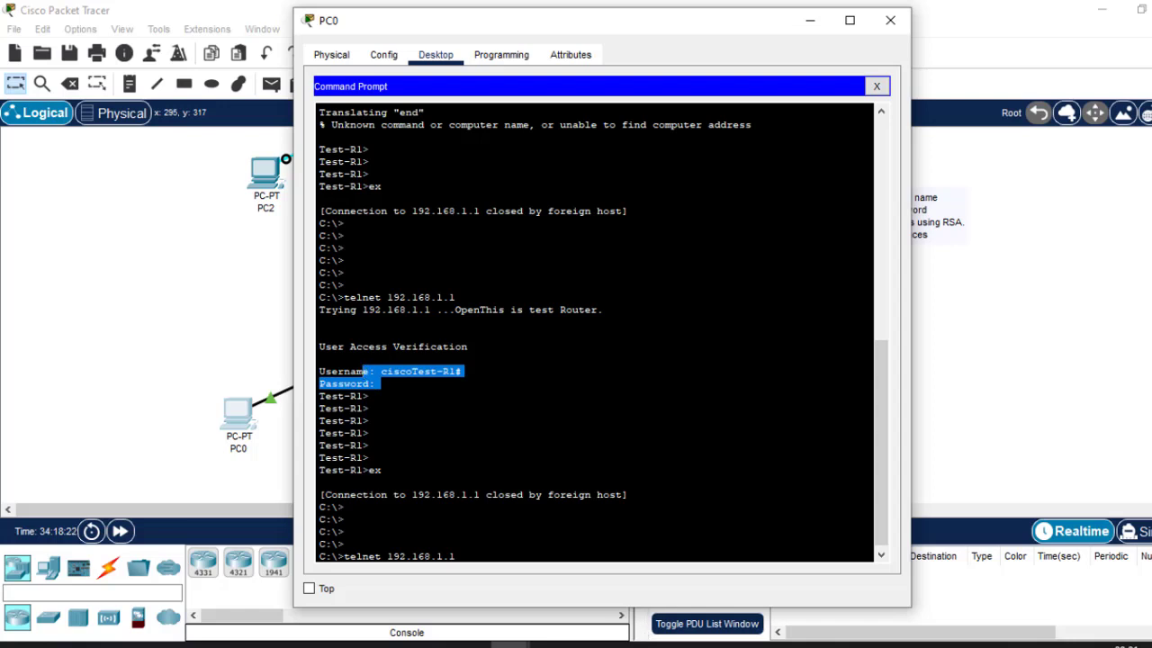
key("Return")
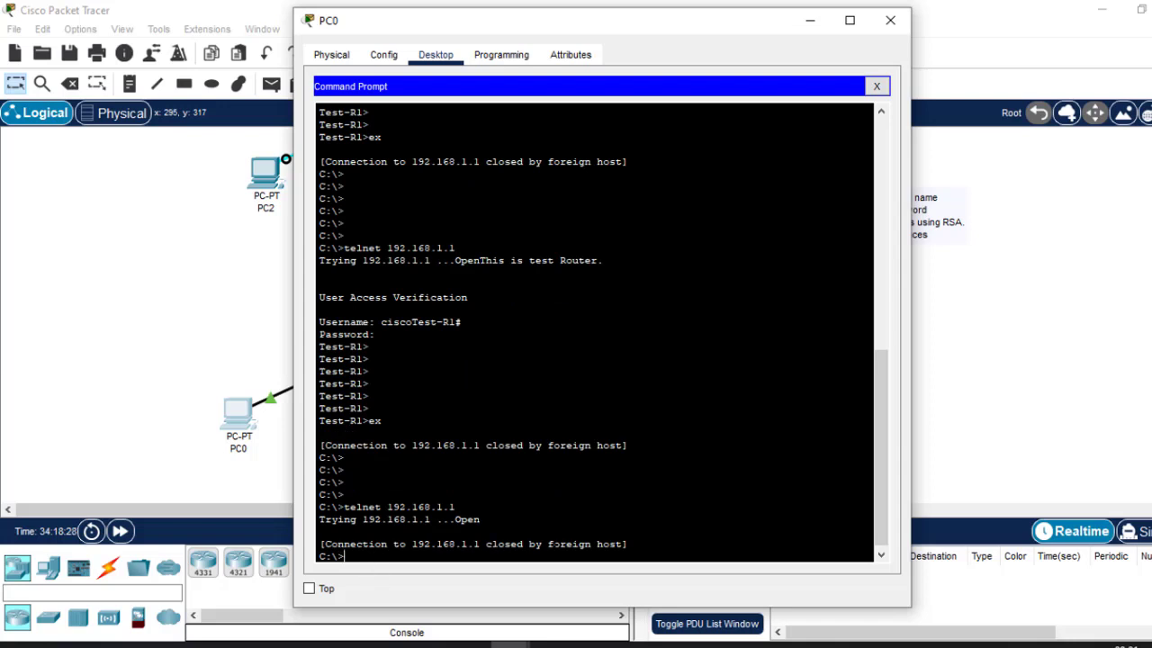
left_click_drag(547, 544, 619, 544)
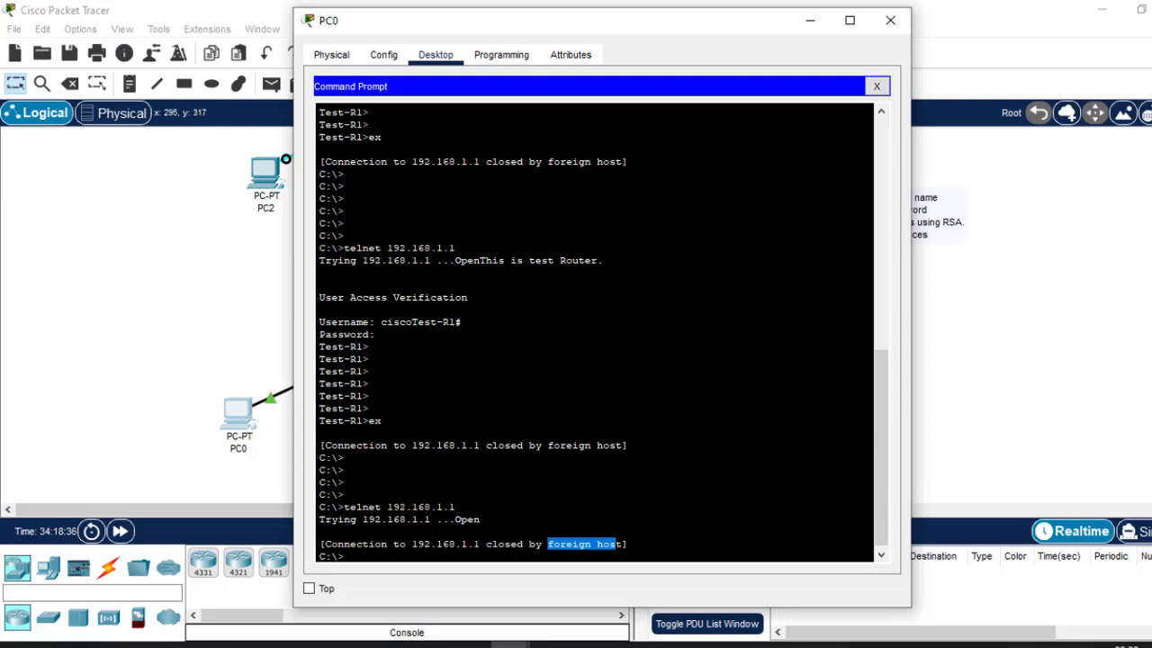
left_click(1069, 332)
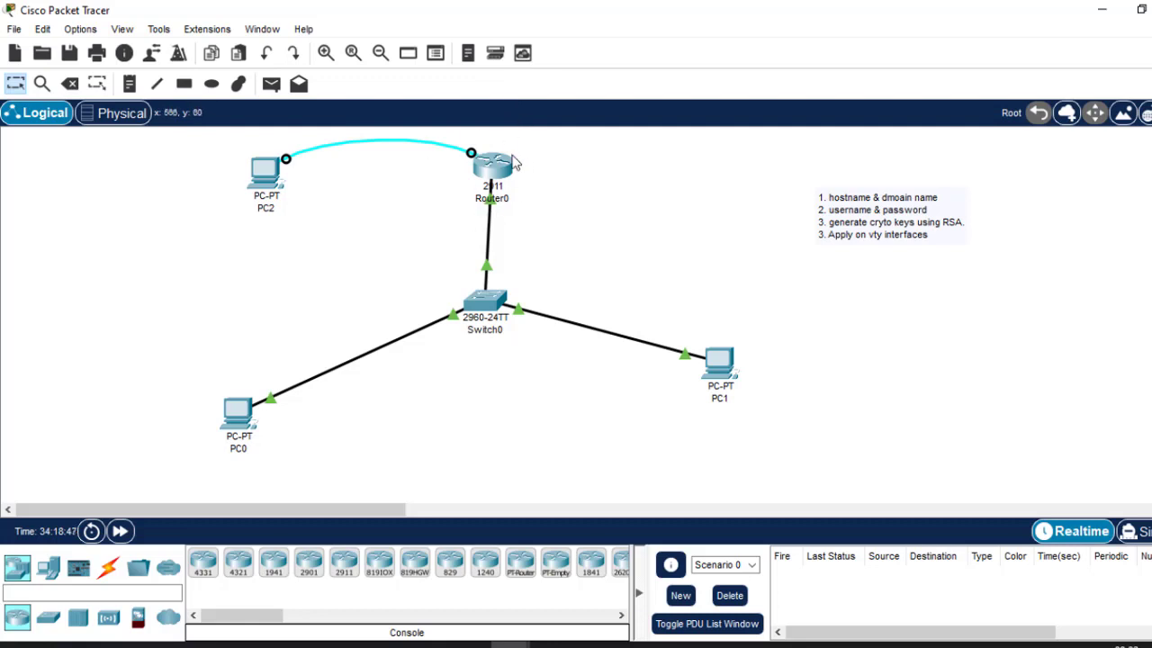
SSH from PC0 to 192.168.1.1 using 'ssh -l' with the local username and password.
left_click(237, 410)
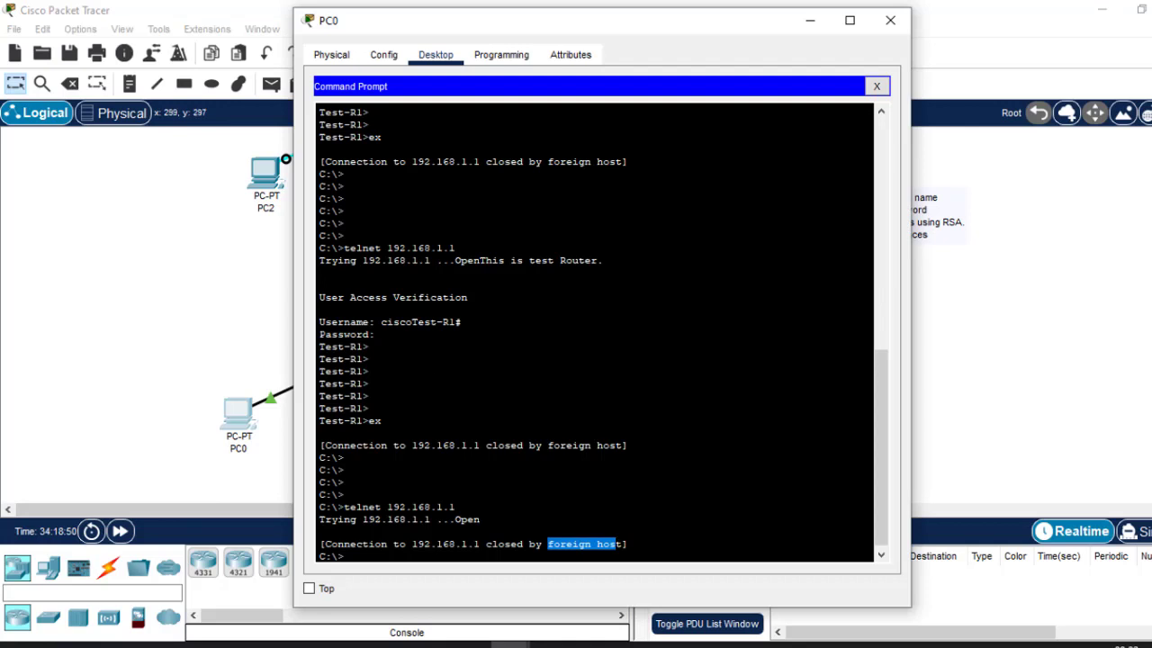
key("Return")
key("Return")
key("Return")
key("Return")
key("Return")
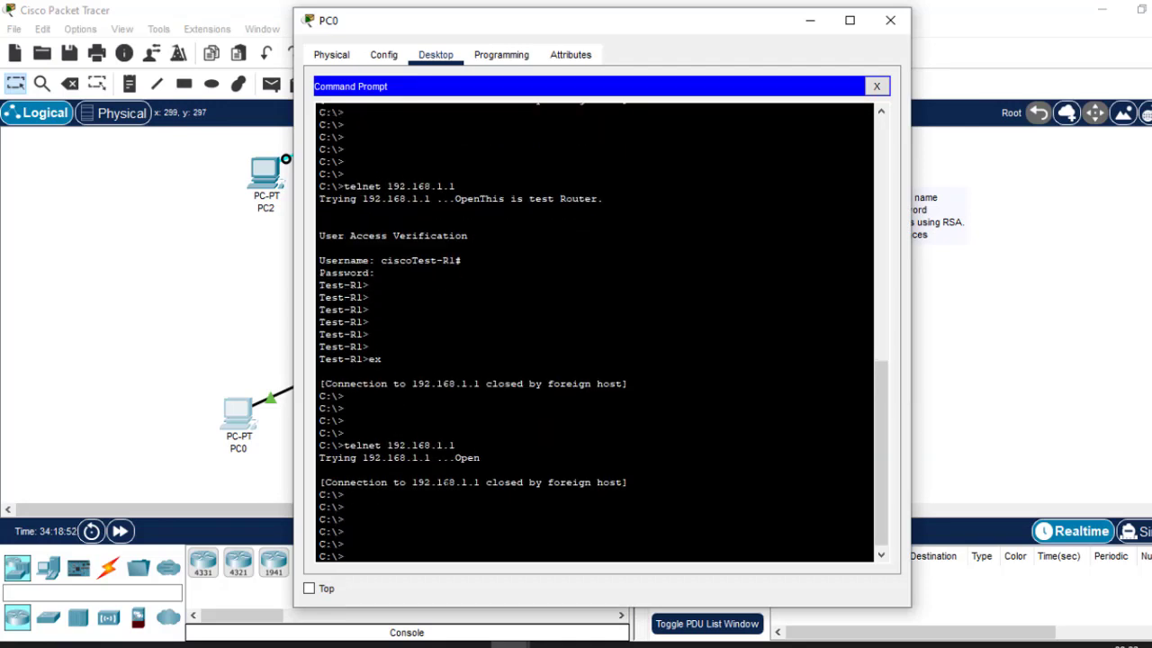
type("ssh -l cisco 192.168.1.1")
key("Return")
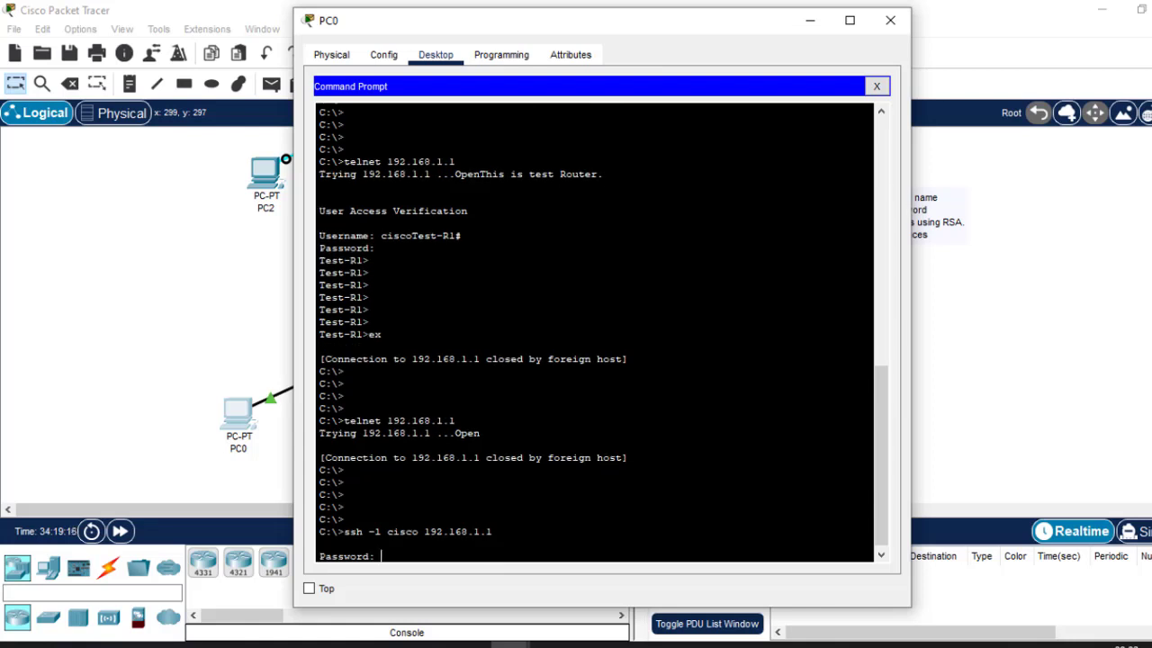
key("Return")
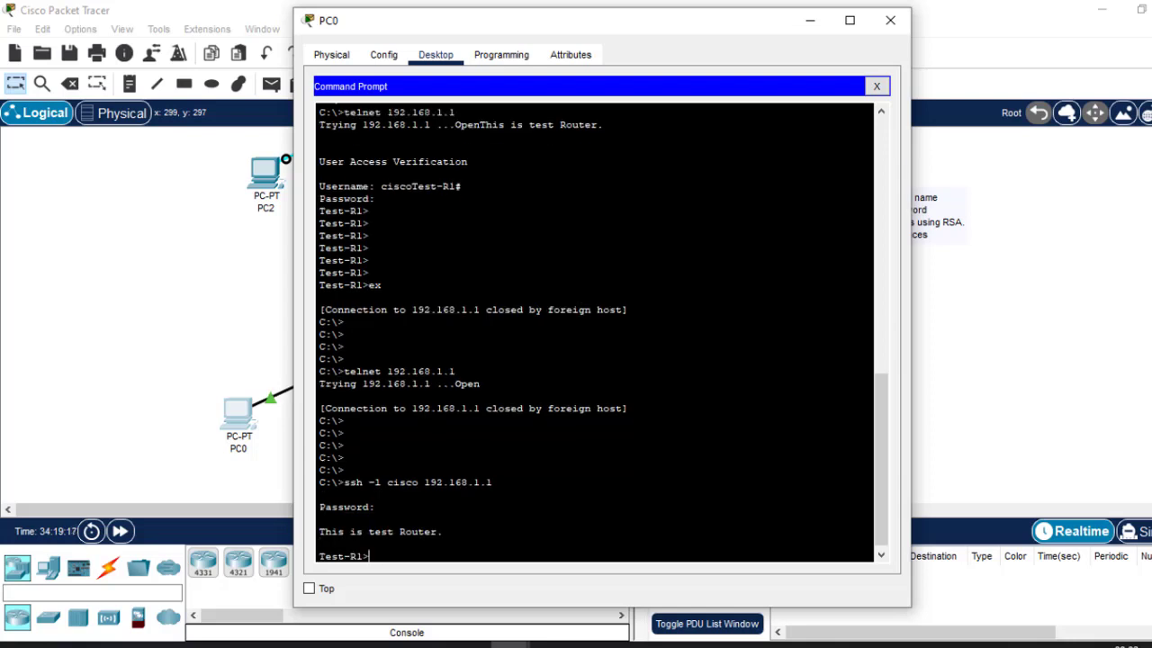
Enter privileged mode with 'en' and the enable password, then 'conf t' for global configuration.
type("en")
key("Return")
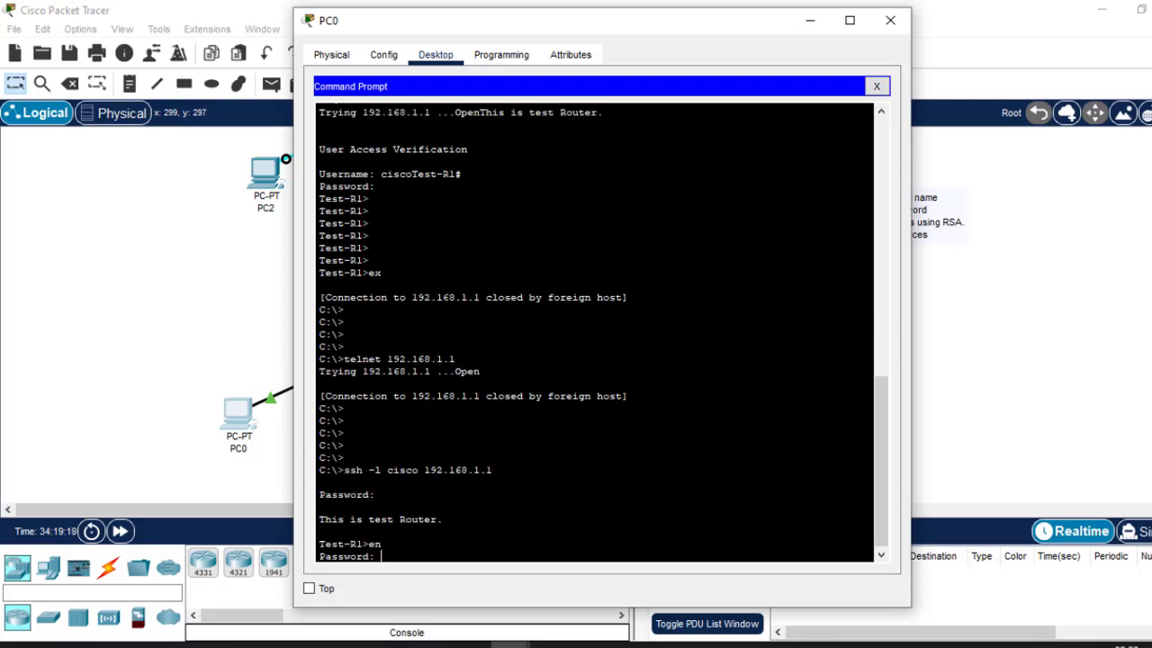
key("Return")
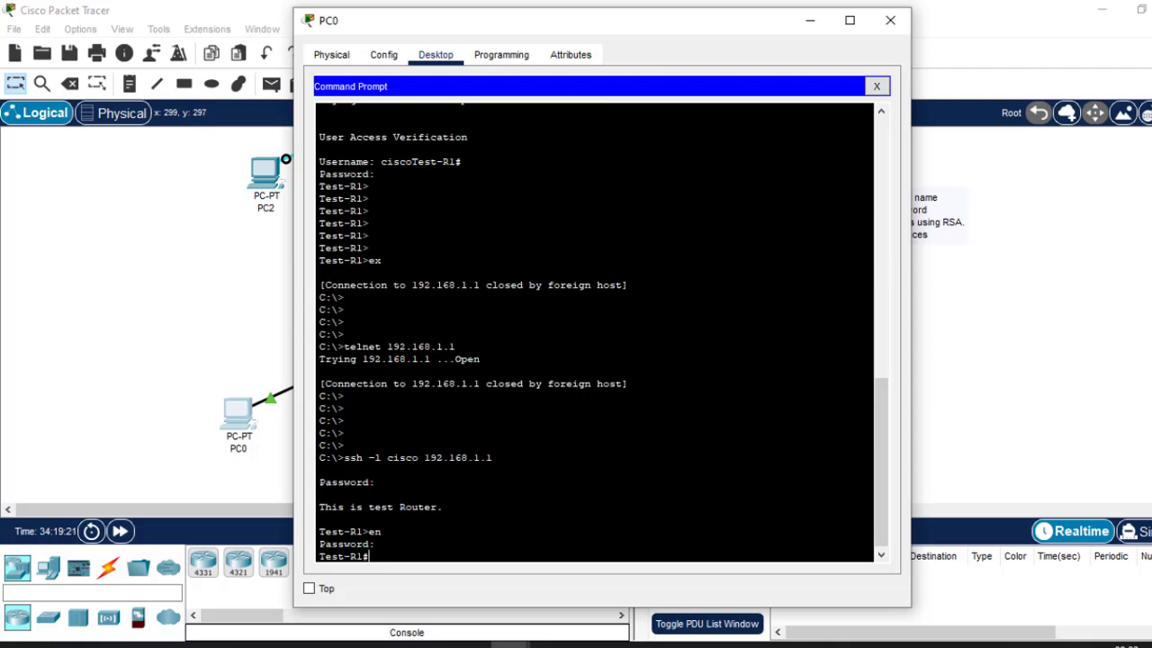
type("conf t")
key("Return")
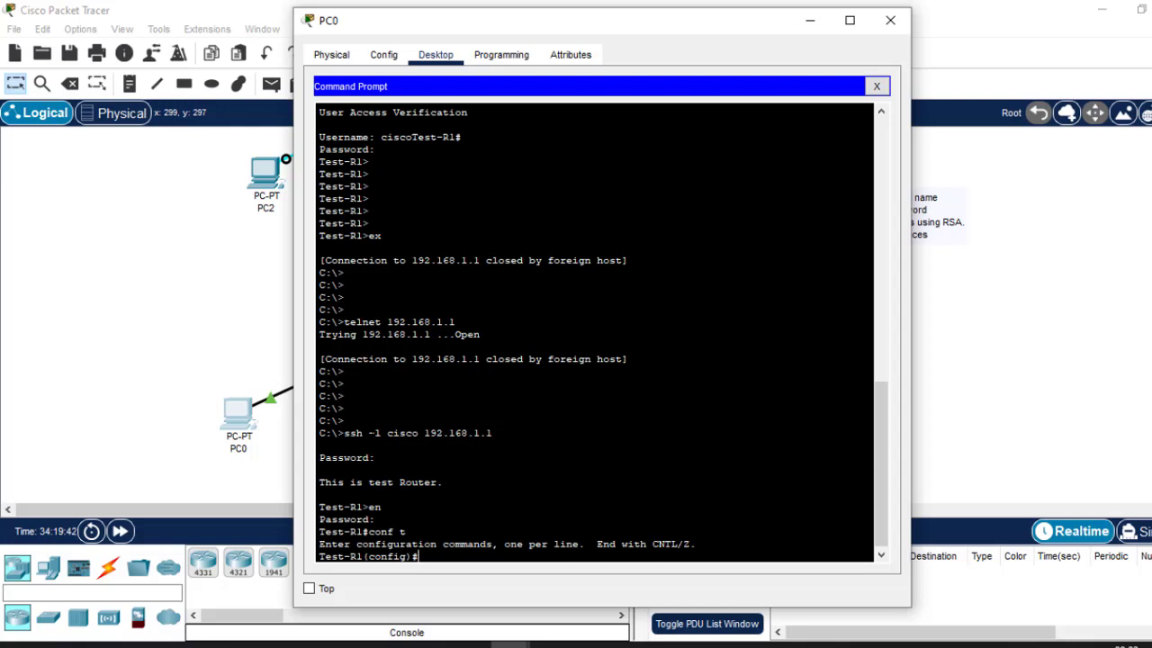
left_click_drag(368, 433, 382, 433)
left_click_drag(424, 433, 381, 433)
left_click_drag(493, 433, 424, 433)
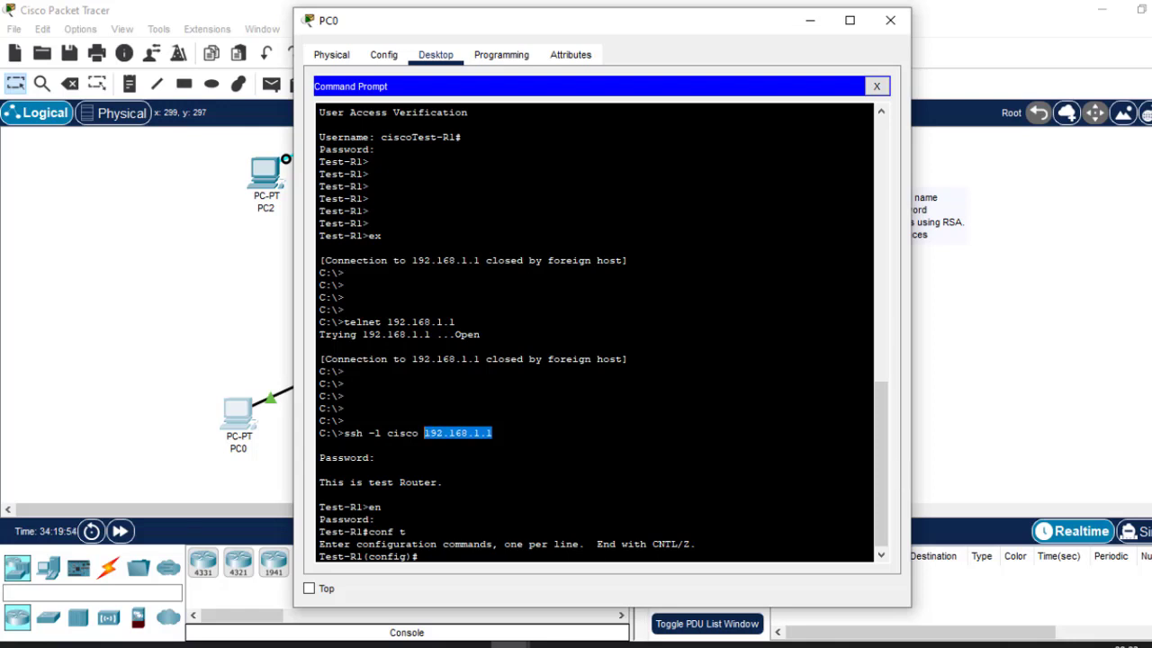
left_click(890, 23)
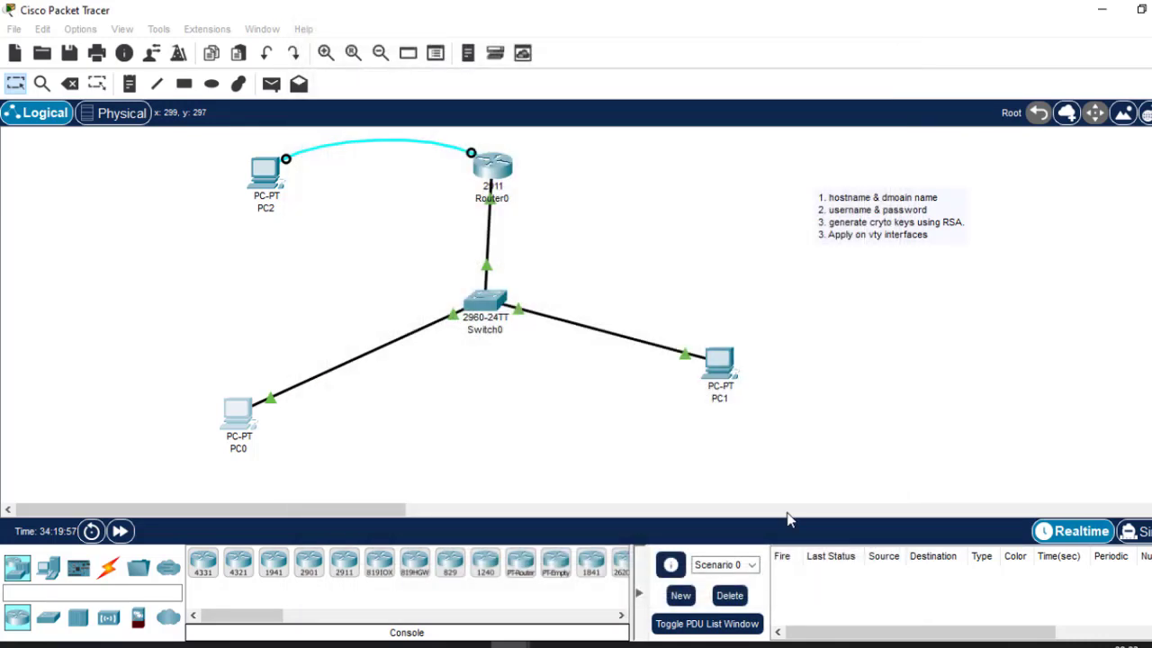
Open Routing.pptx in PowerPoint, view slide 10 'Configuring SSH', then return to slide 9's Telnet-versus-SSH table.
left_click(906, 645)
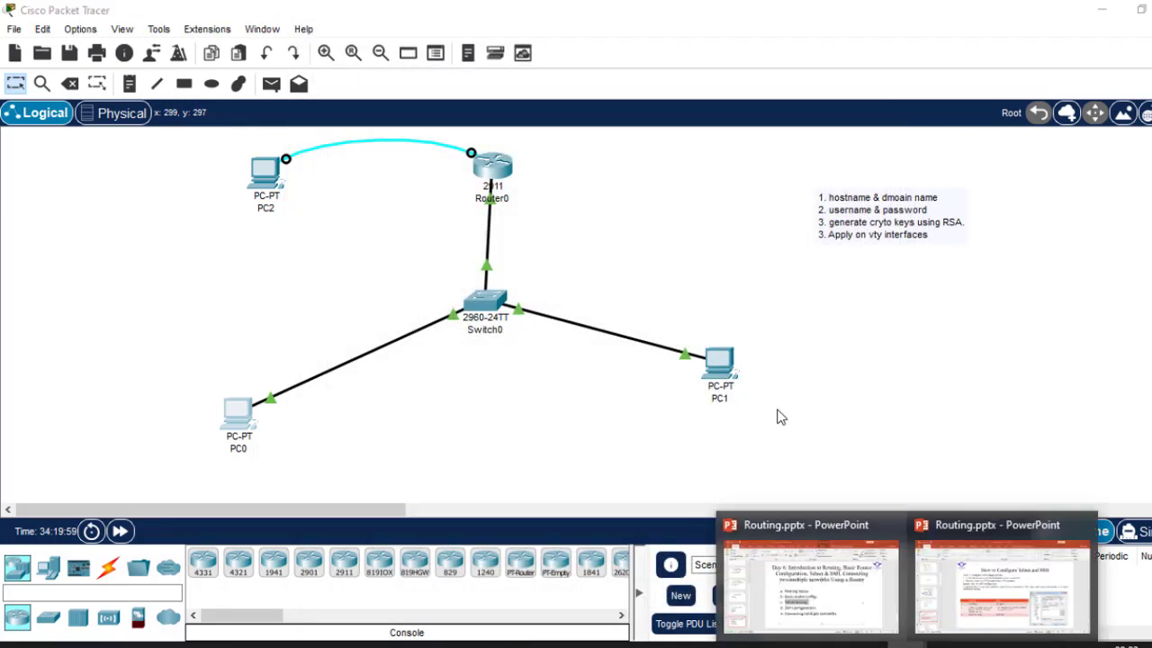
left_click(1019, 621)
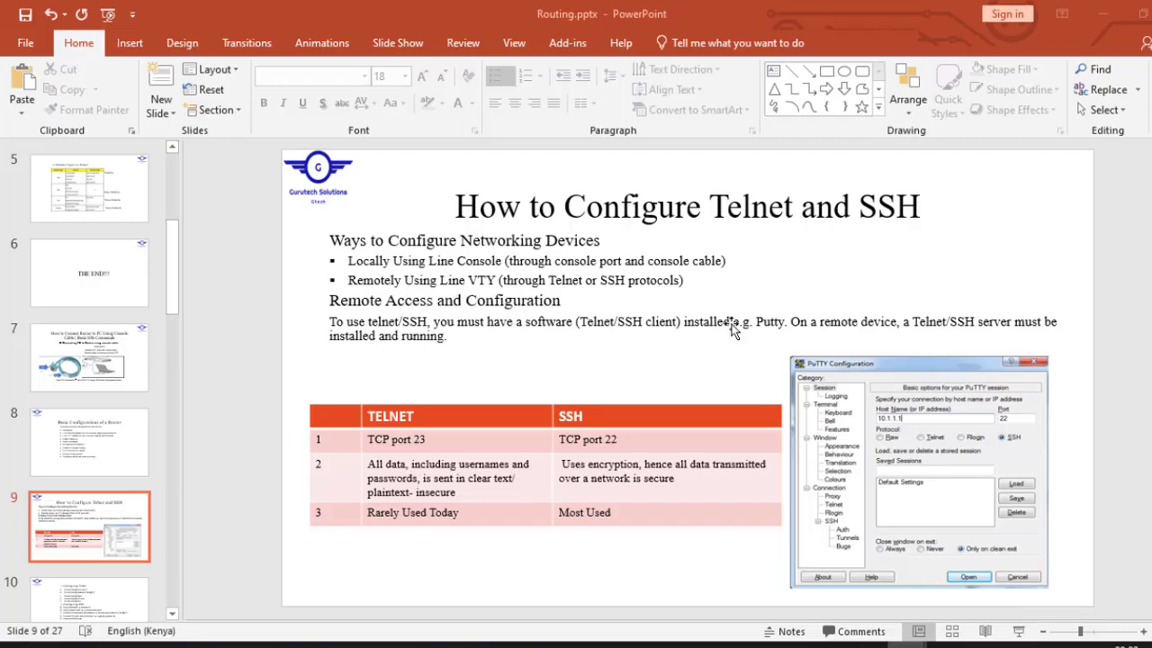
scroll(731, 329, "down", 1)
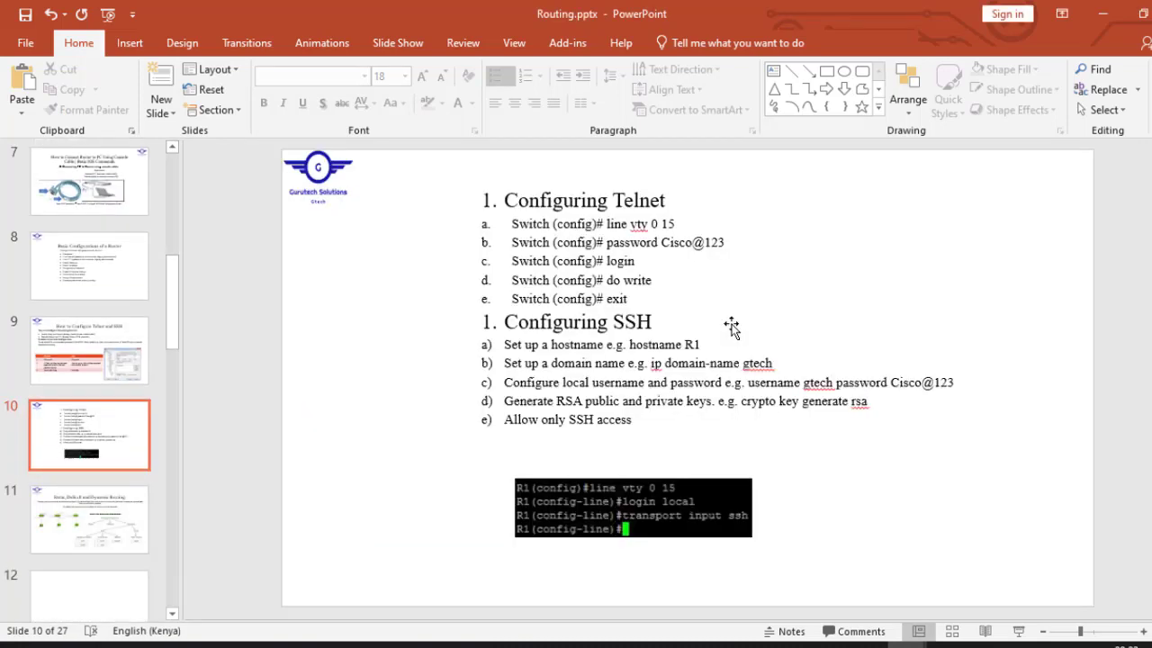
scroll(731, 328, "down", 1)
scroll(731, 328, "up", 1)
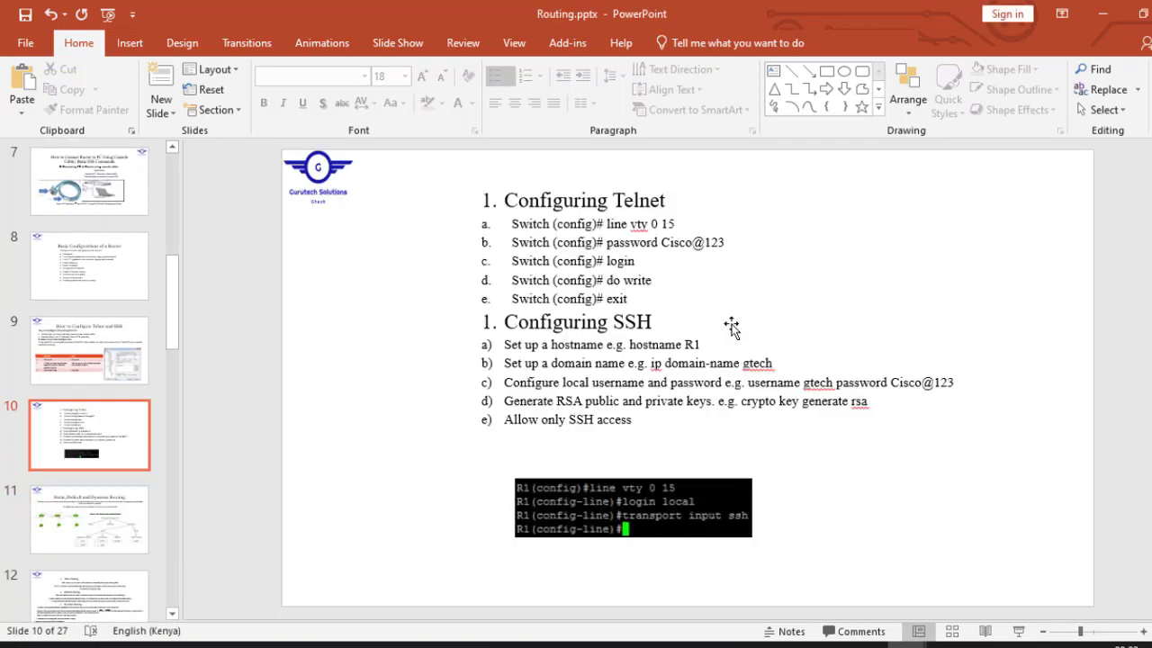
scroll(731, 329, "up", 1)
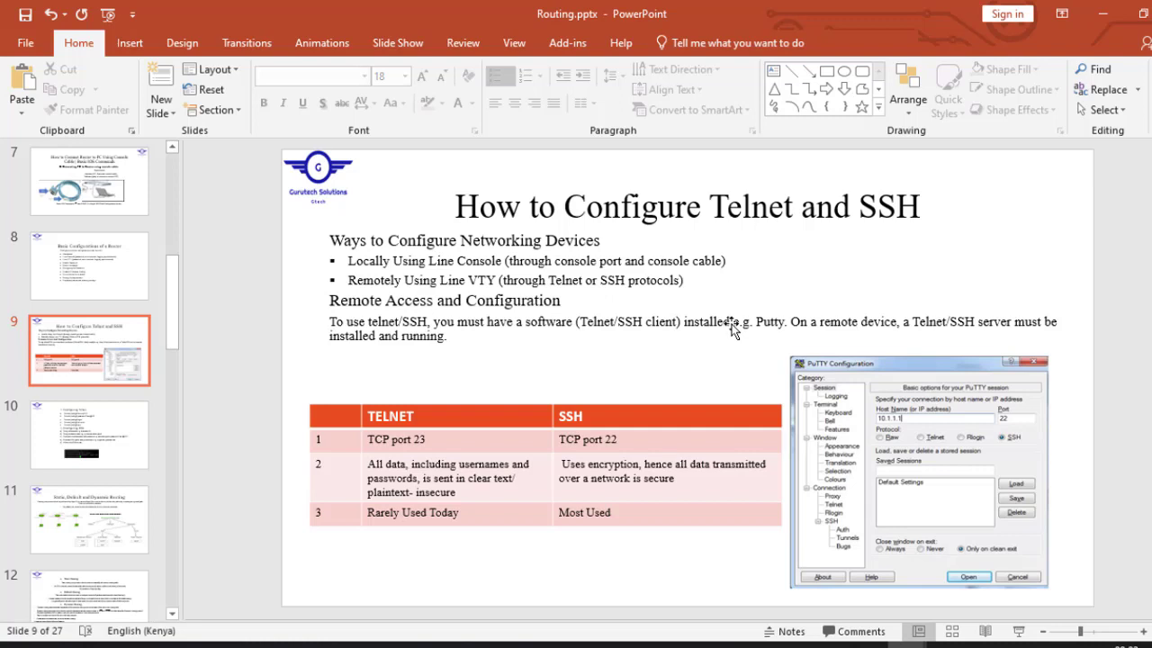
left_click(556, 271)
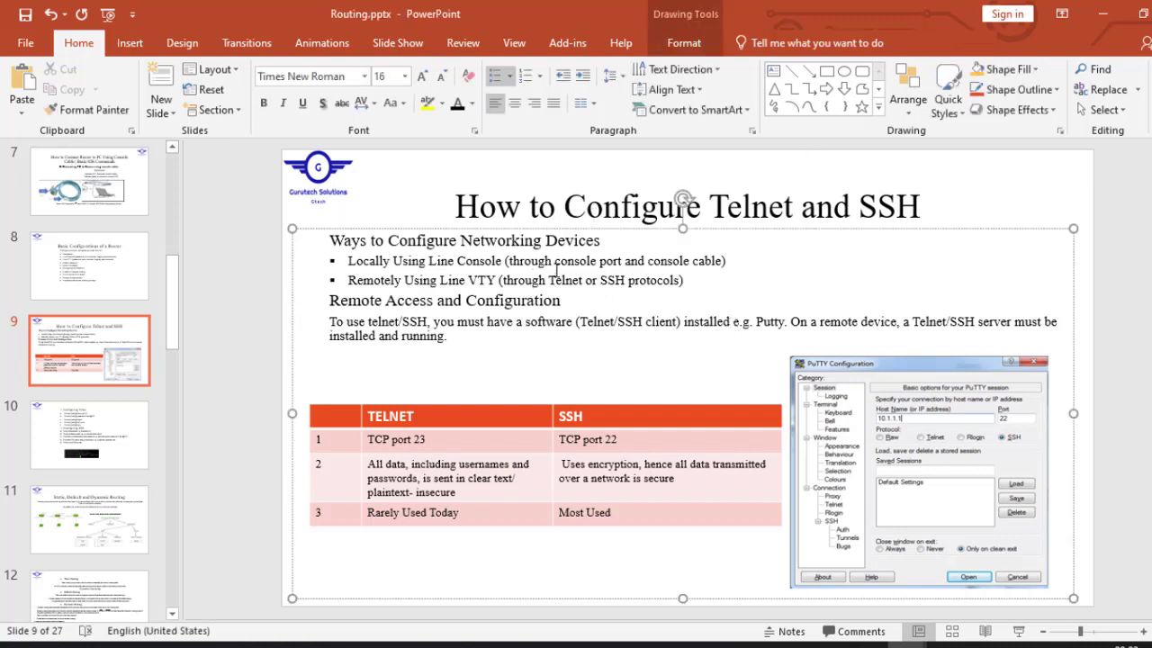